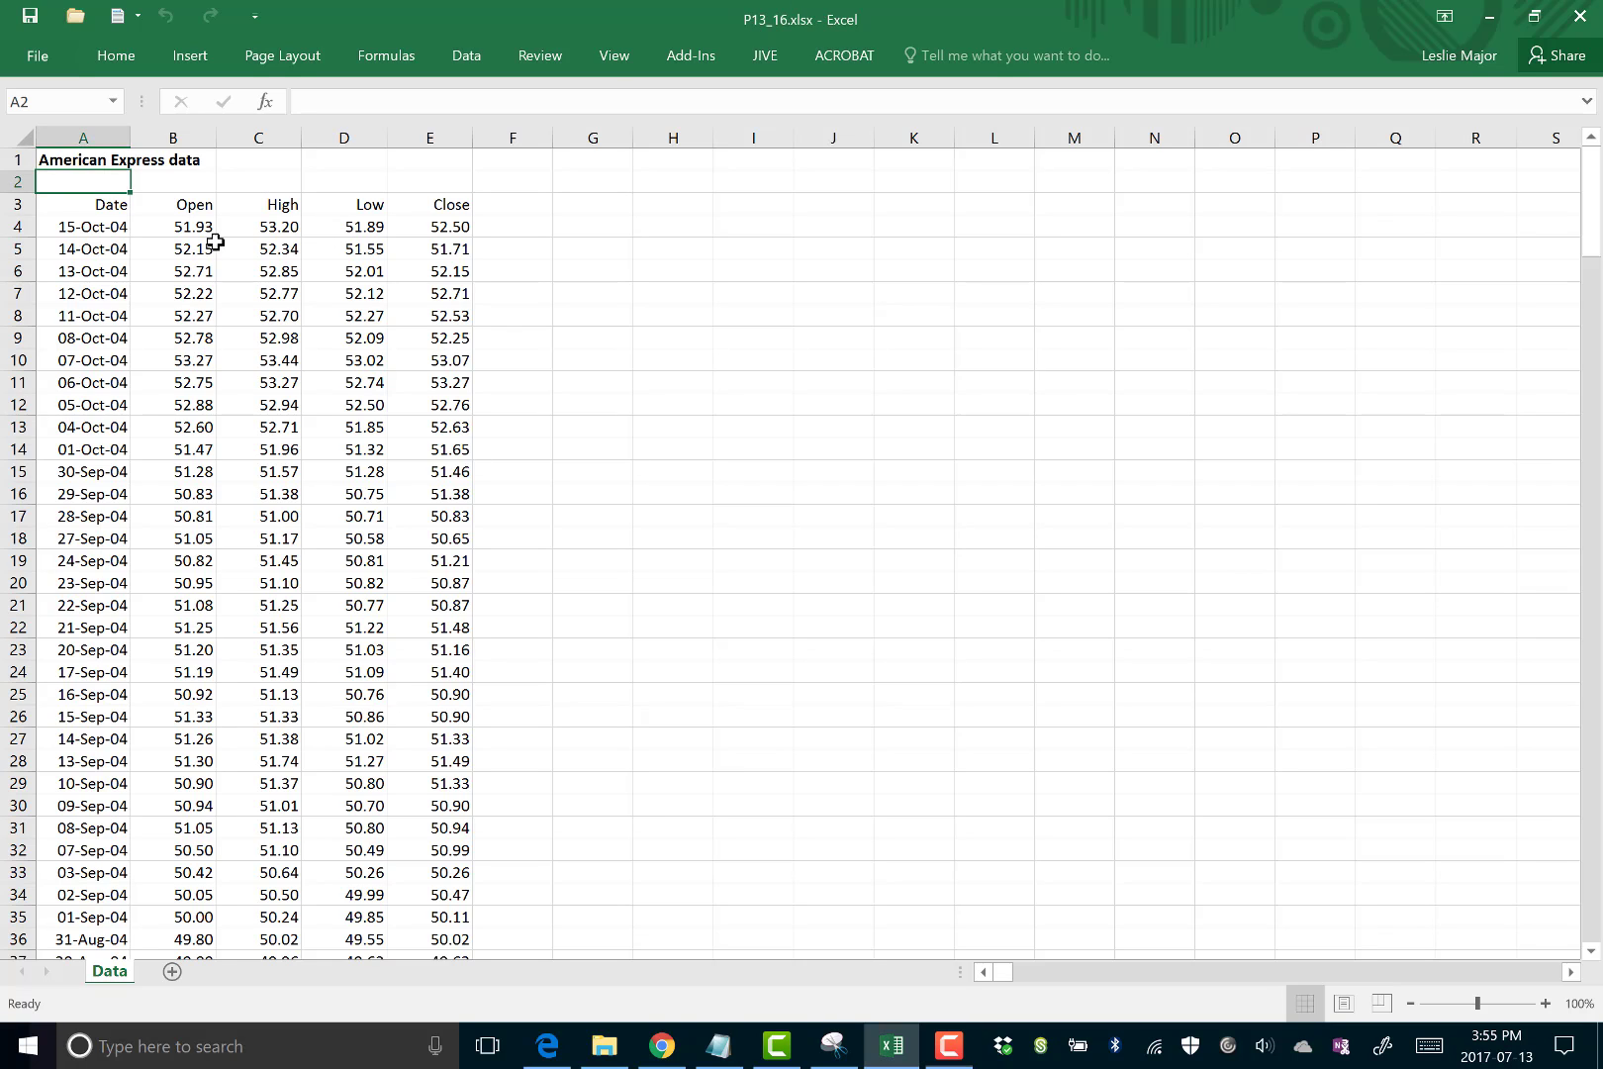
Examine the chronological order of the entries in the Date column.
{"action": "left_click", "coordinate": [160, 250]}
{"action": "left_click_drag", "start_coordinate": [99, 230], "coordinate": [89, 677]}
{"action": "left_click", "coordinate": [296, 586]}
{"action": "left_click", "coordinate": [88, 231]}
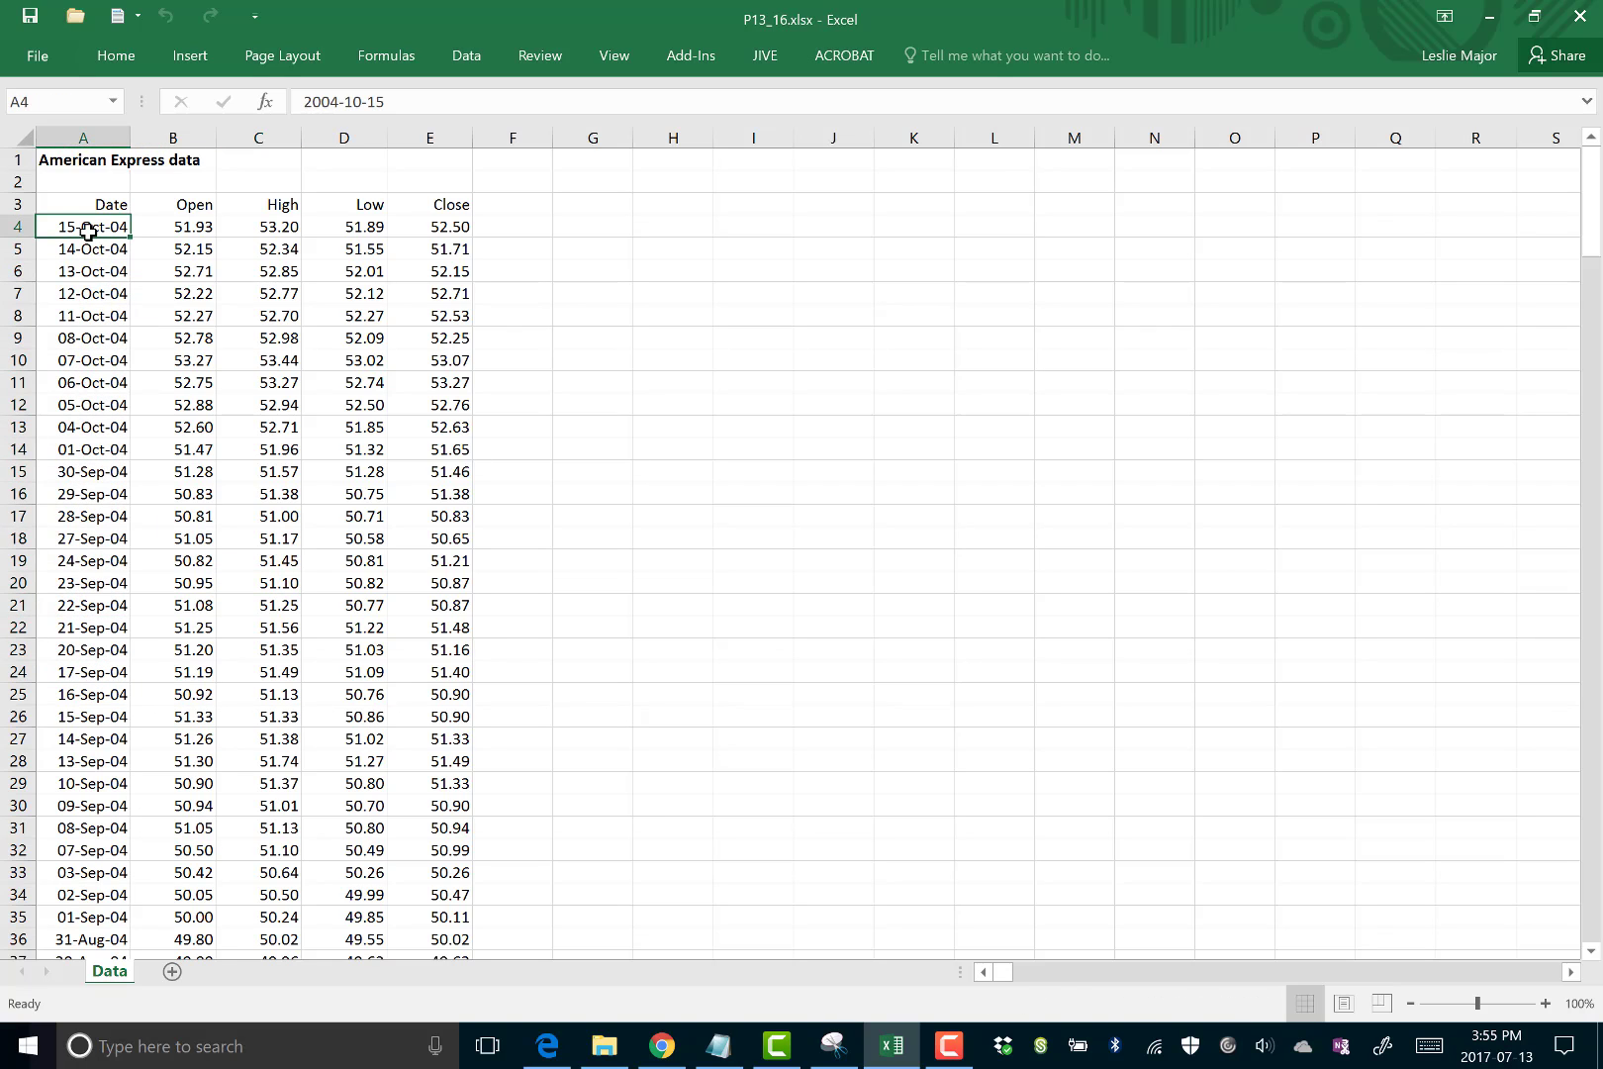
{"action": "left_click_drag", "start_coordinate": [112, 233], "coordinate": [111, 681]}
{"action": "left_click", "coordinate": [265, 604]}
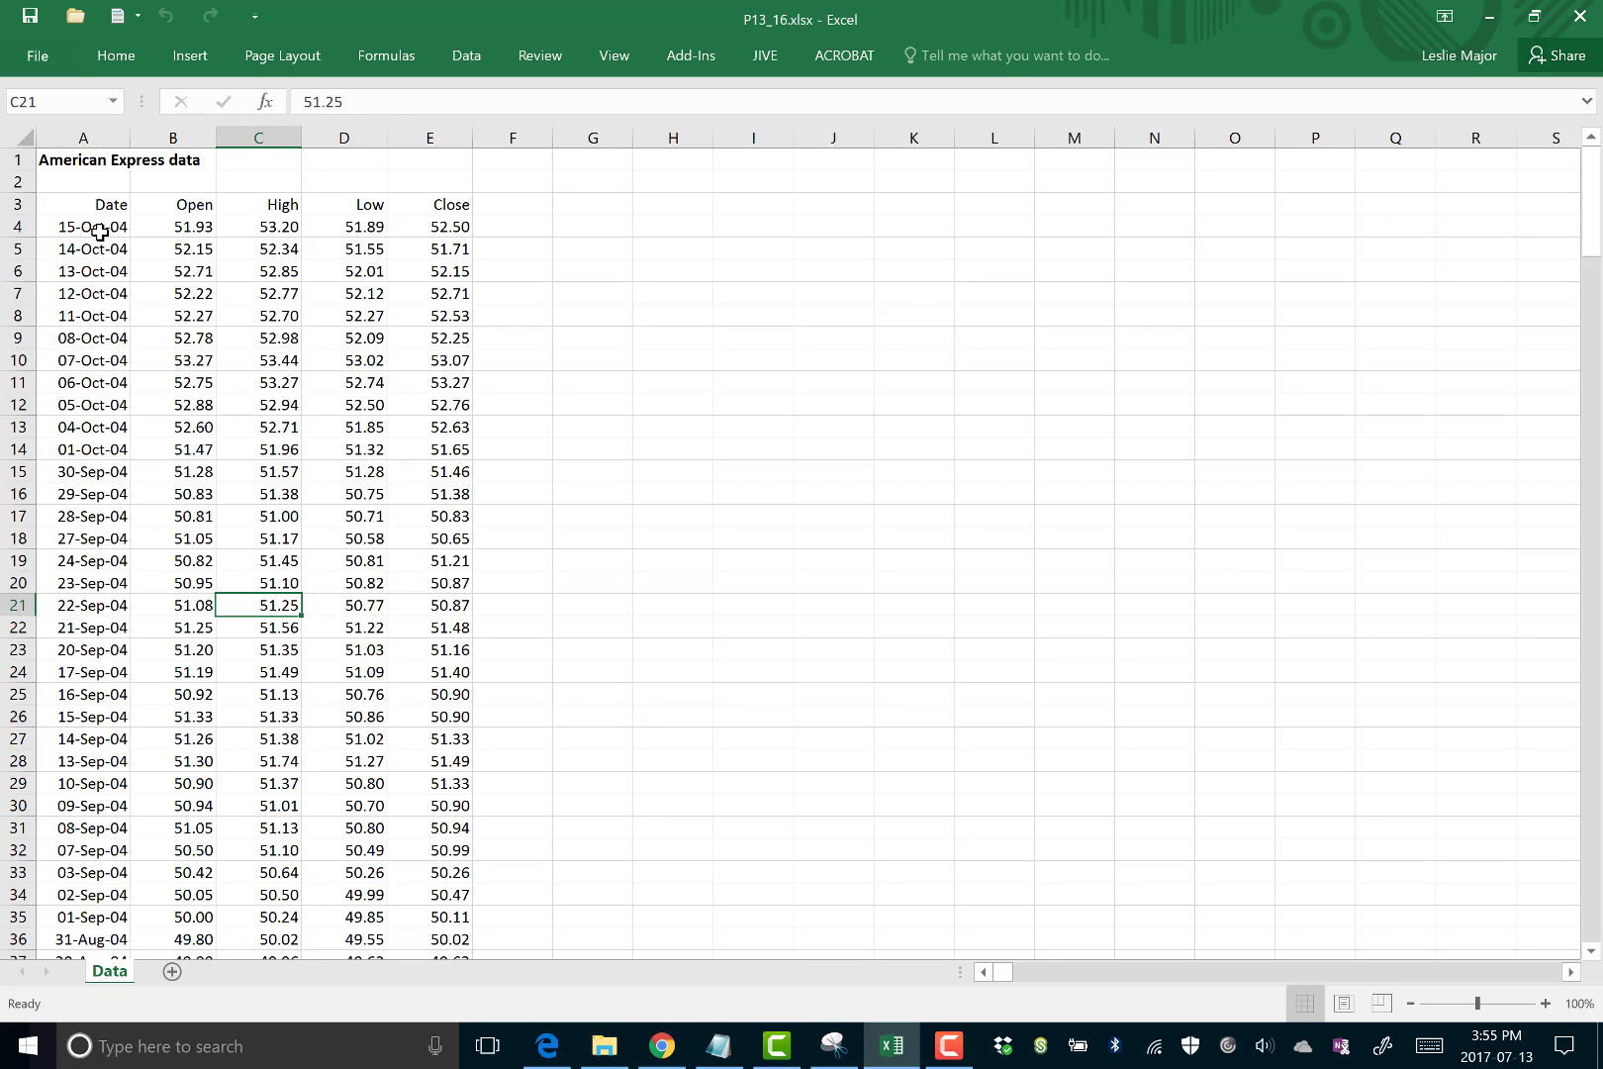
{"action": "left_click", "coordinate": [99, 234]}
{"action": "left_click", "coordinate": [232, 313]}
Sort the American Express data rows, excluding the headers, by column A values from oldest to newest.
{"action": "left_click", "coordinate": [99, 230]}
{"action": "left_click_drag", "start_coordinate": [157, 237], "coordinate": [441, 231]}
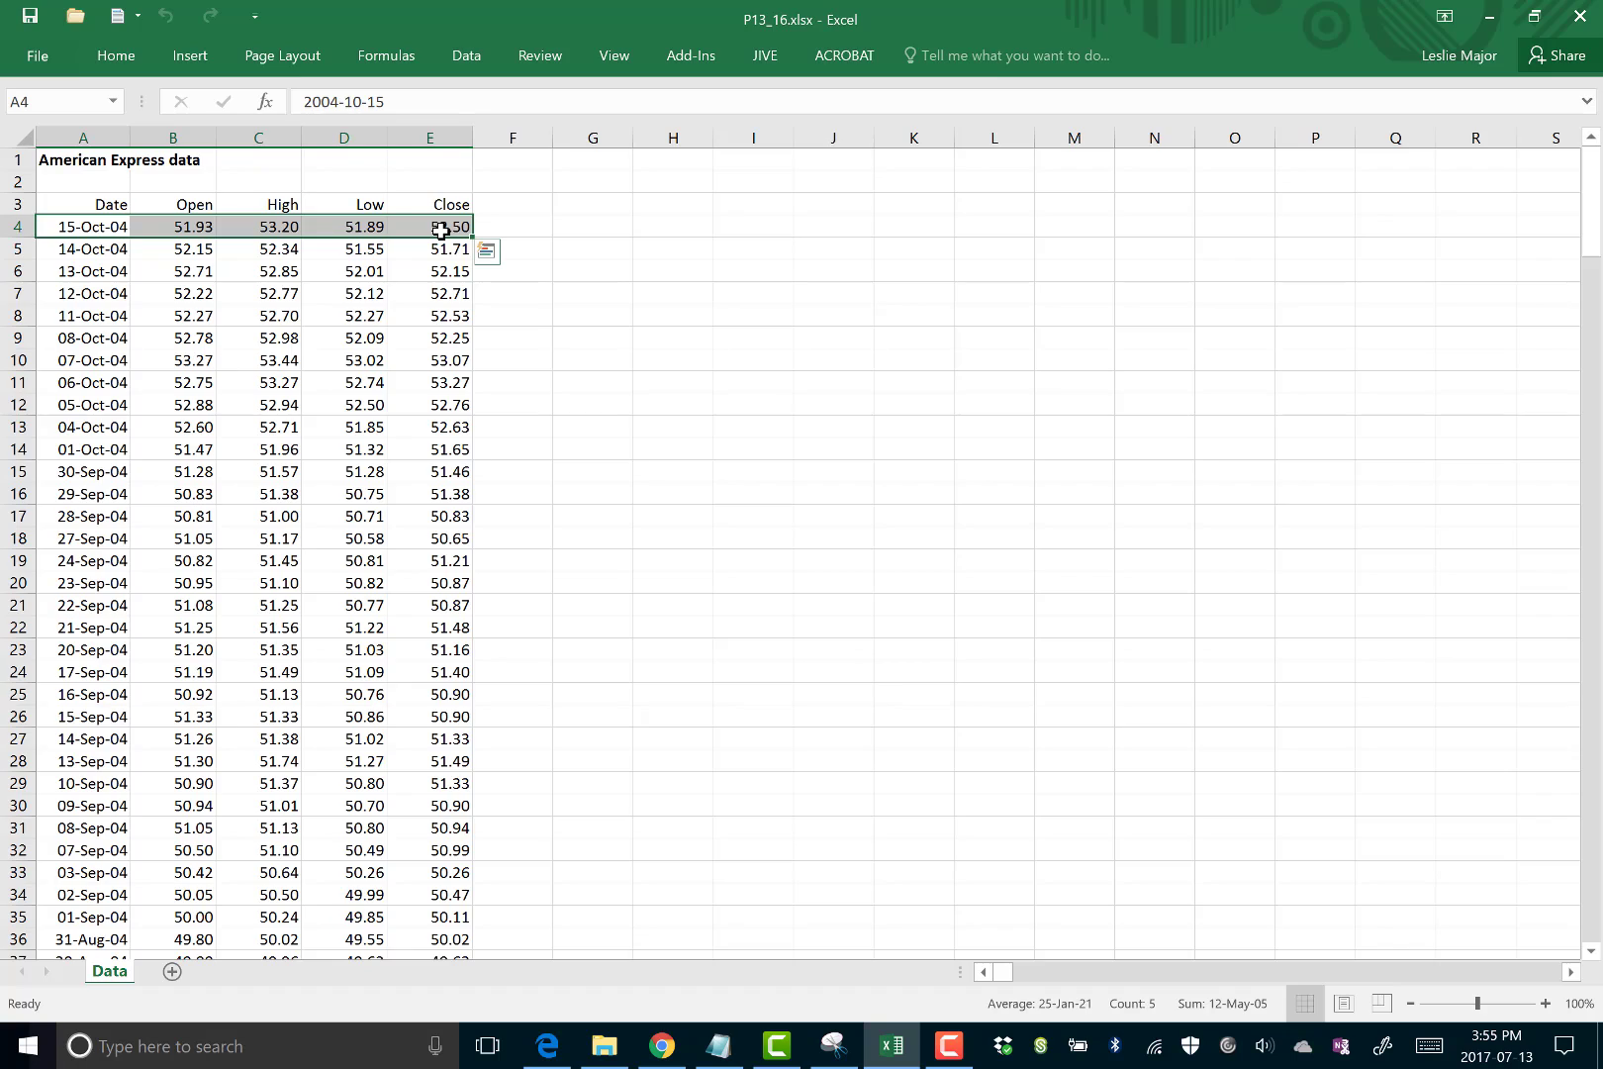
{"action": "key", "text": "ctrl+shift+Down"}
{"action": "scroll", "coordinate": [920, 315], "scroll_direction": "up", "scroll_amount": 13}
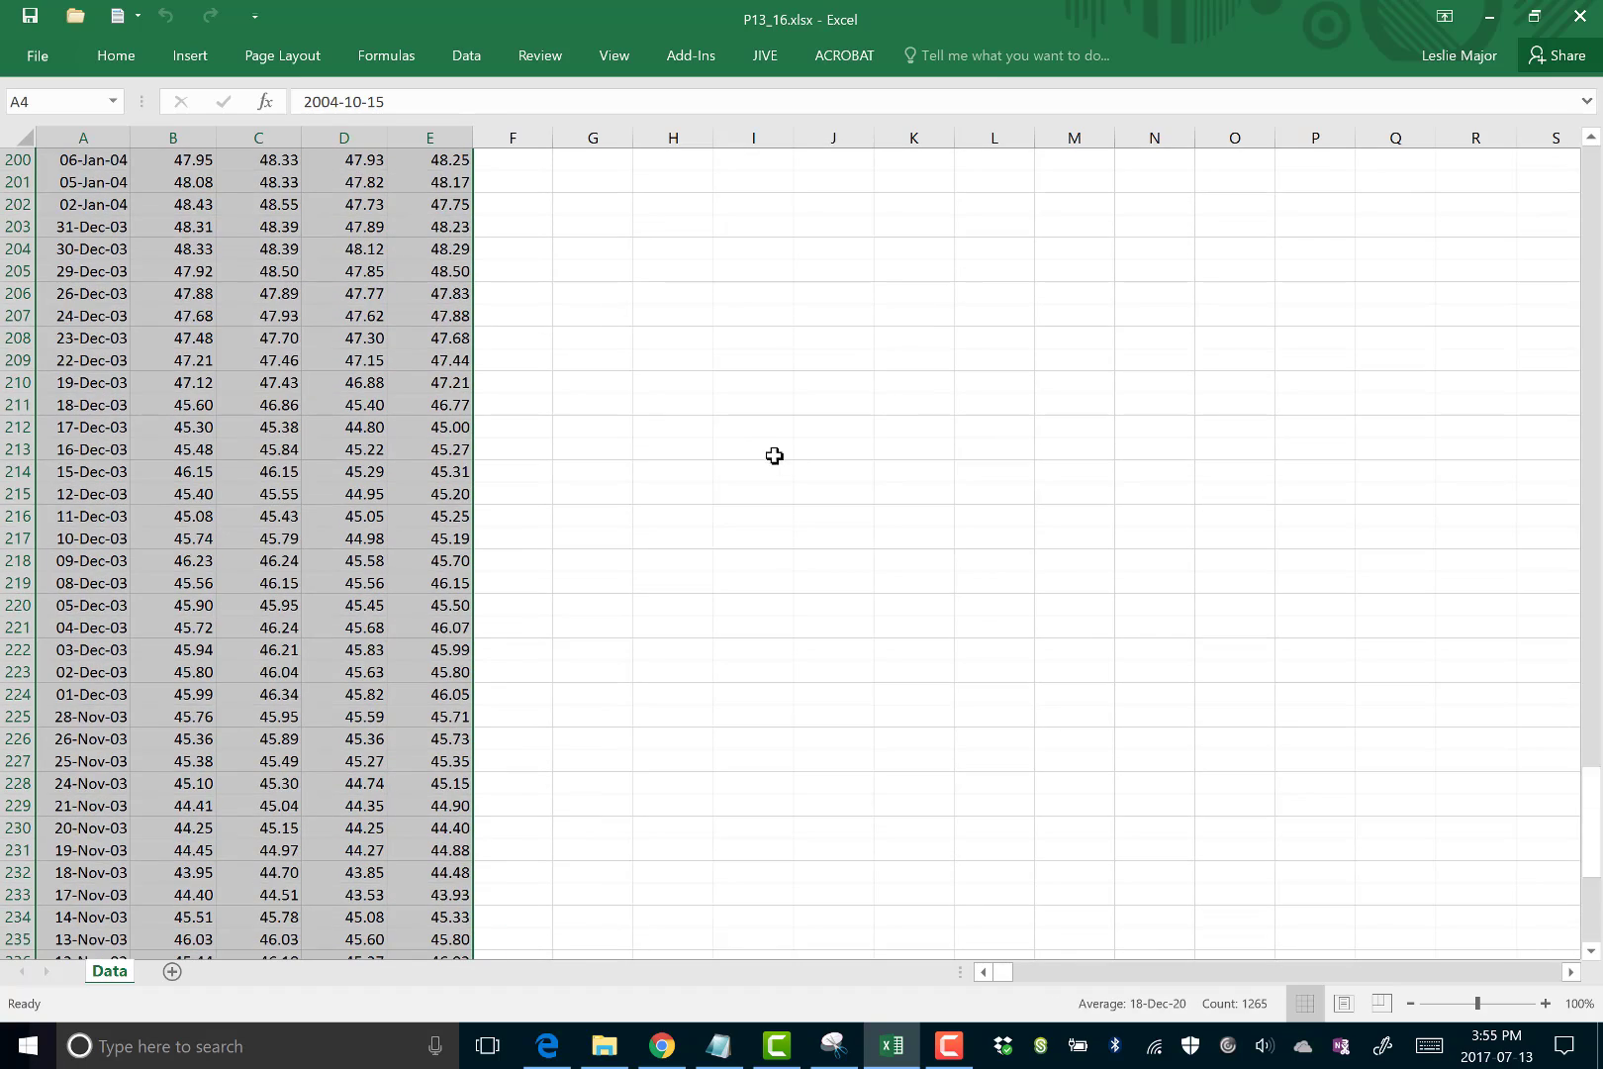
{"action": "left_click", "coordinate": [492, 71]}
{"action": "left_click", "coordinate": [522, 115]}
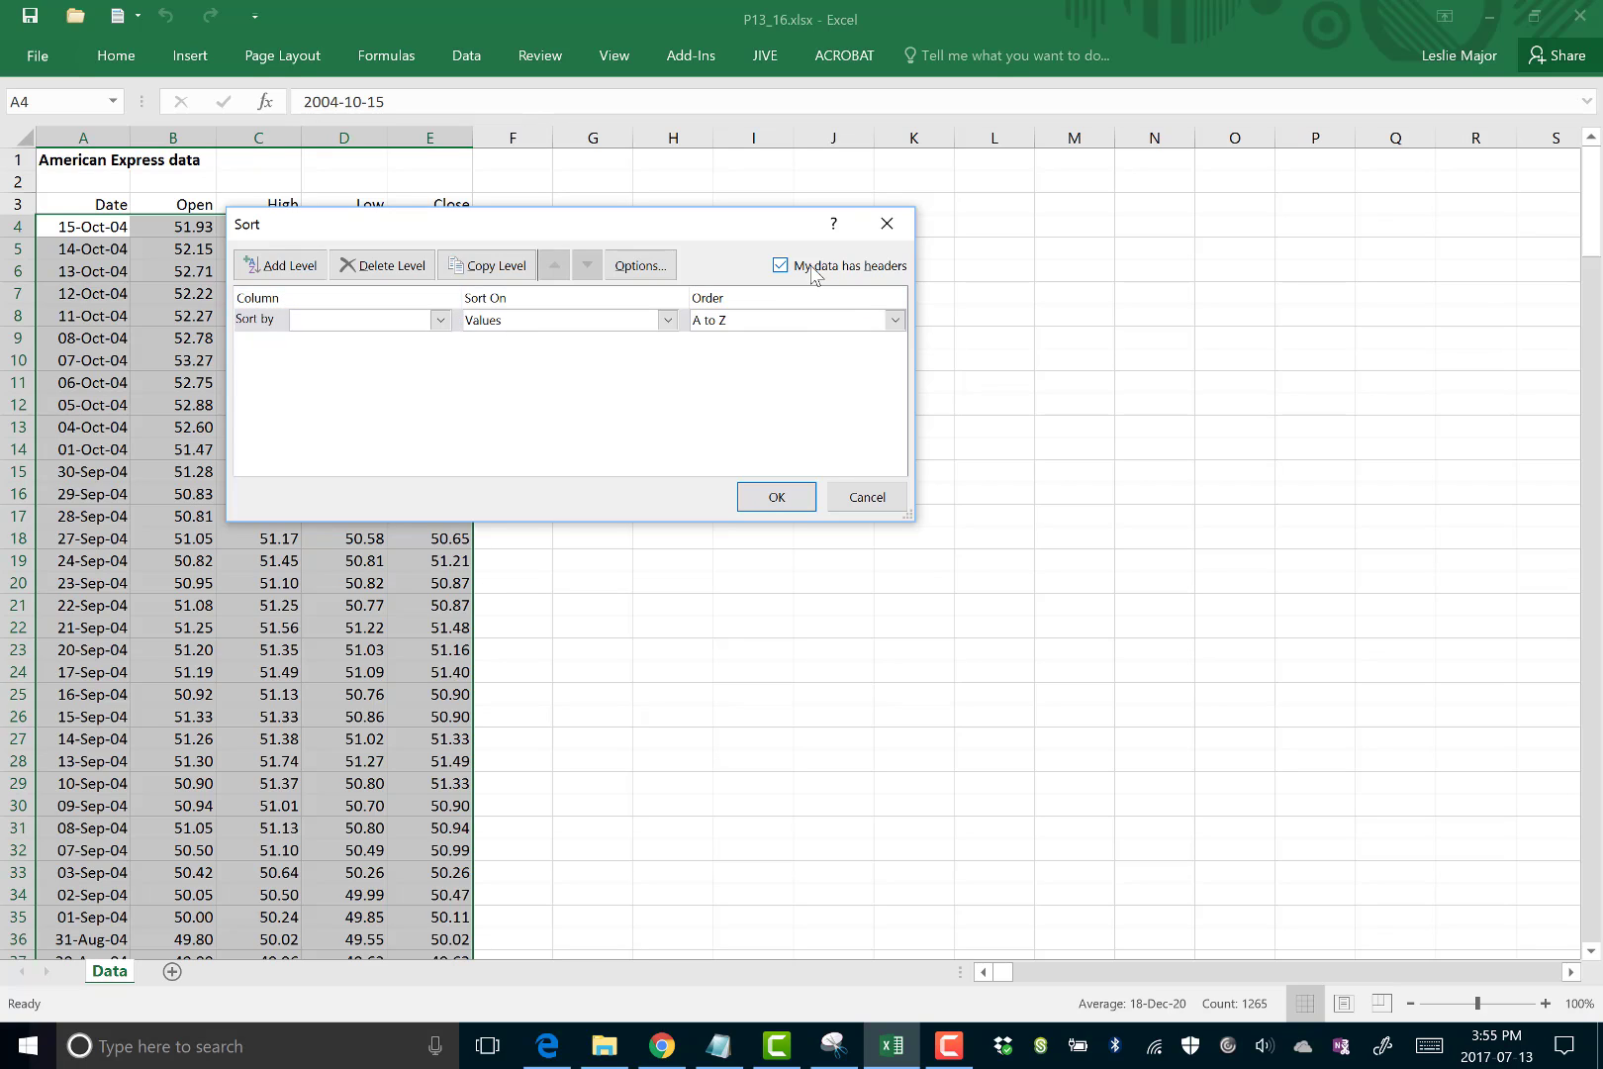
{"action": "left_click", "coordinate": [813, 274]}
{"action": "left_click", "coordinate": [440, 319]}
{"action": "left_click", "coordinate": [401, 341]}
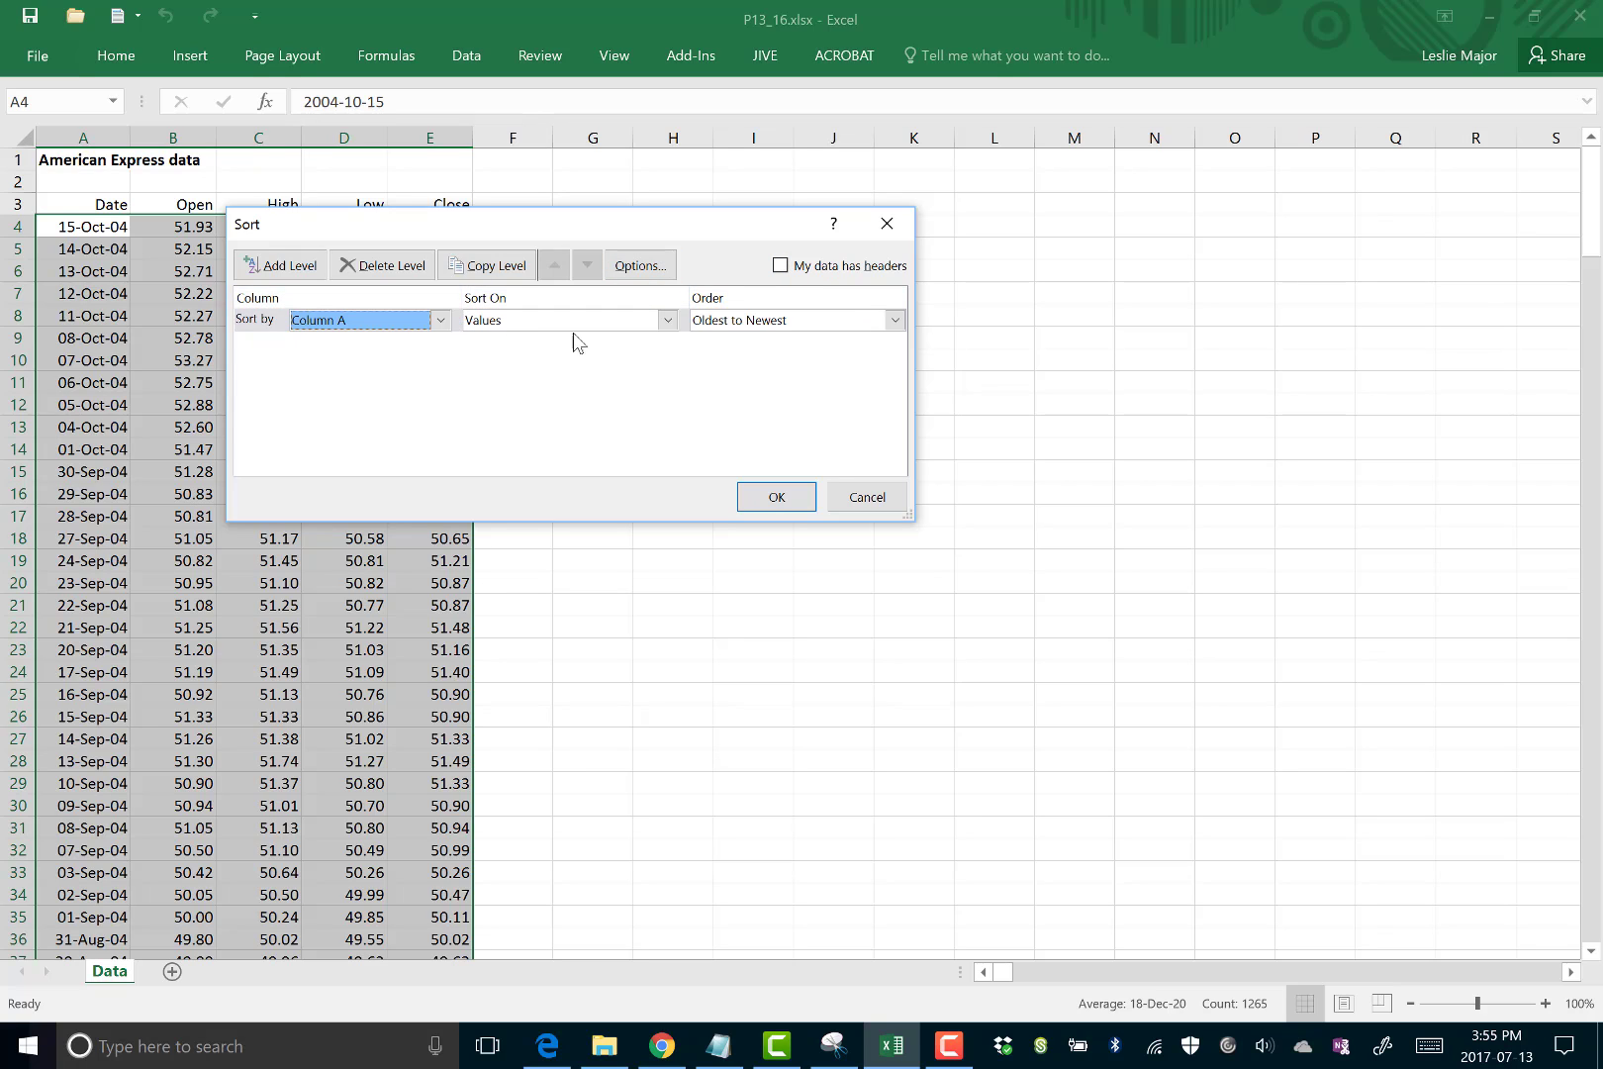
{"action": "left_click_drag", "start_coordinate": [669, 233], "coordinate": [945, 255]}
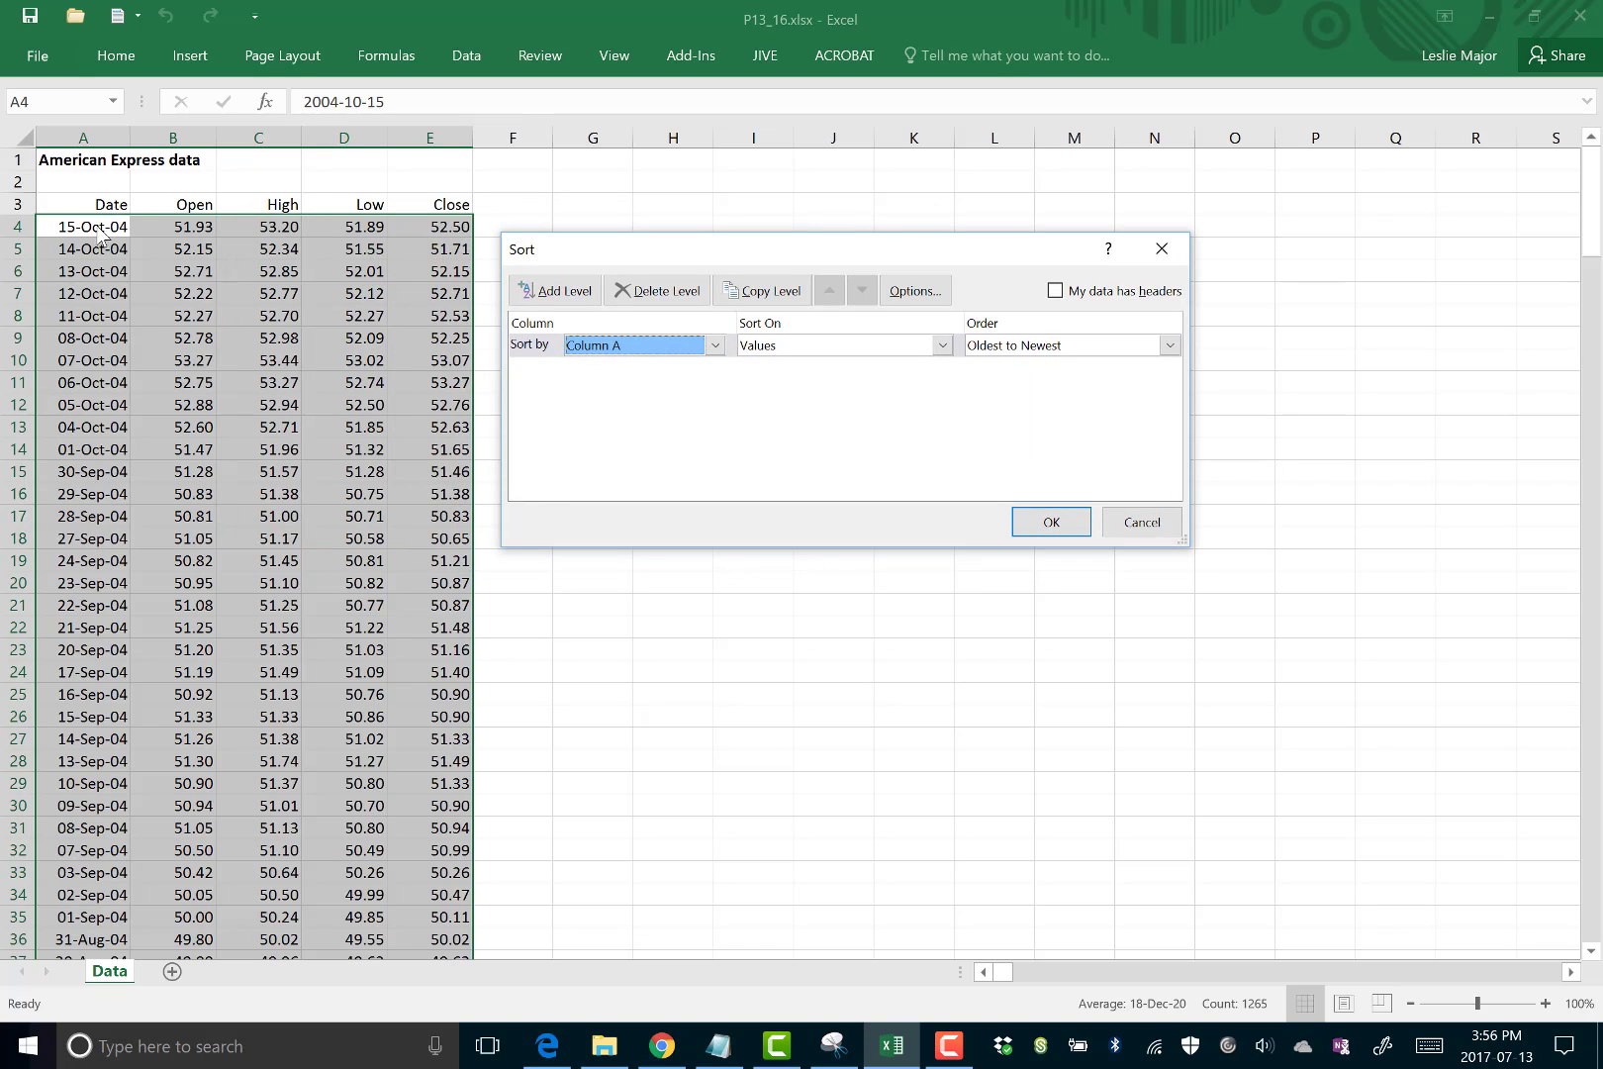
{"action": "left_click", "coordinate": [1057, 527]}
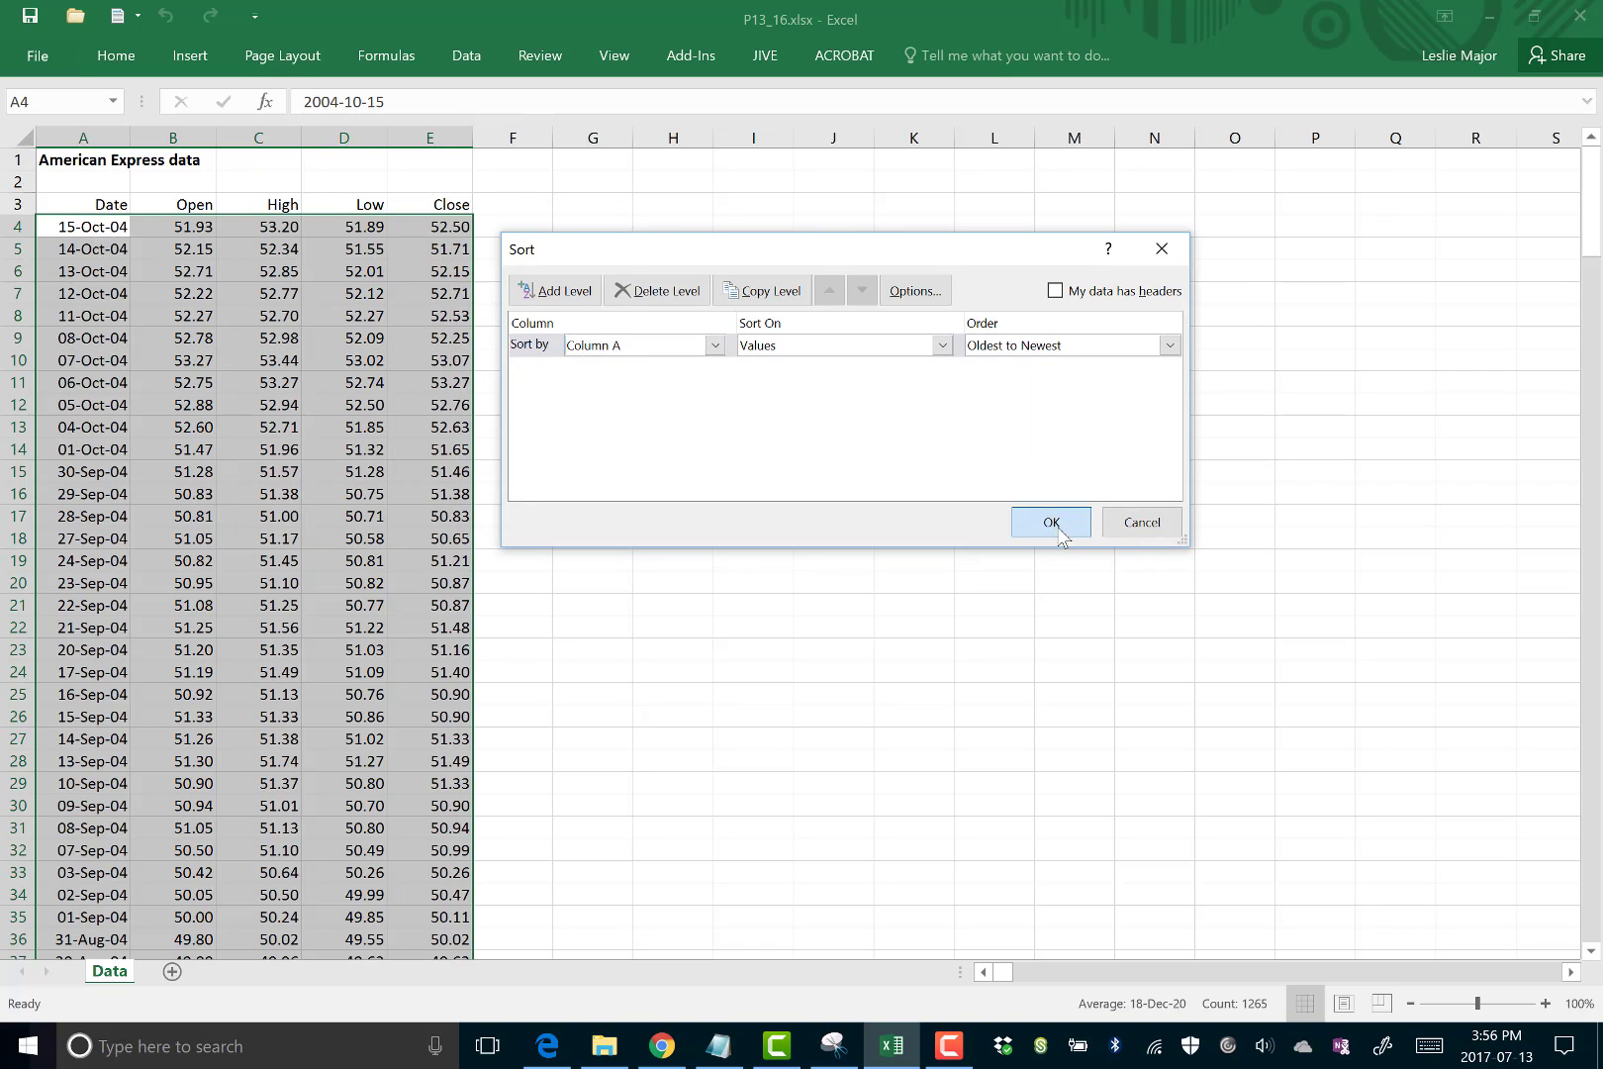
{"action": "left_click", "coordinate": [635, 319]}
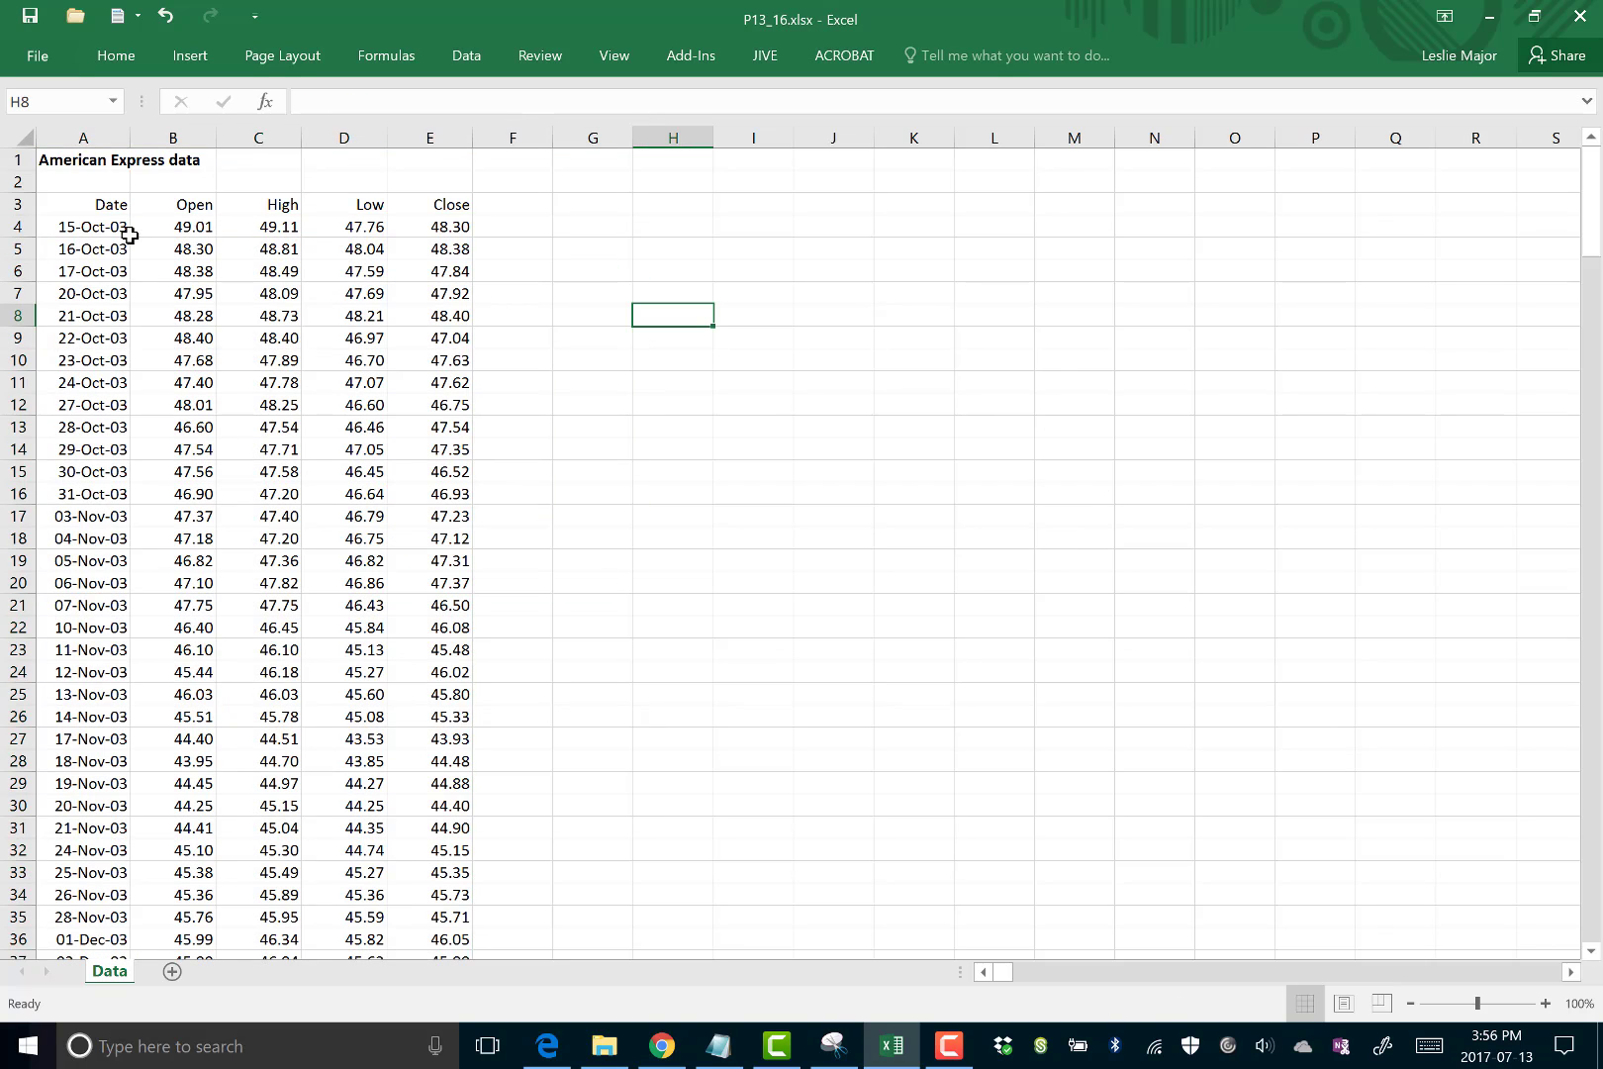
{"action": "left_click", "coordinate": [641, 289]}
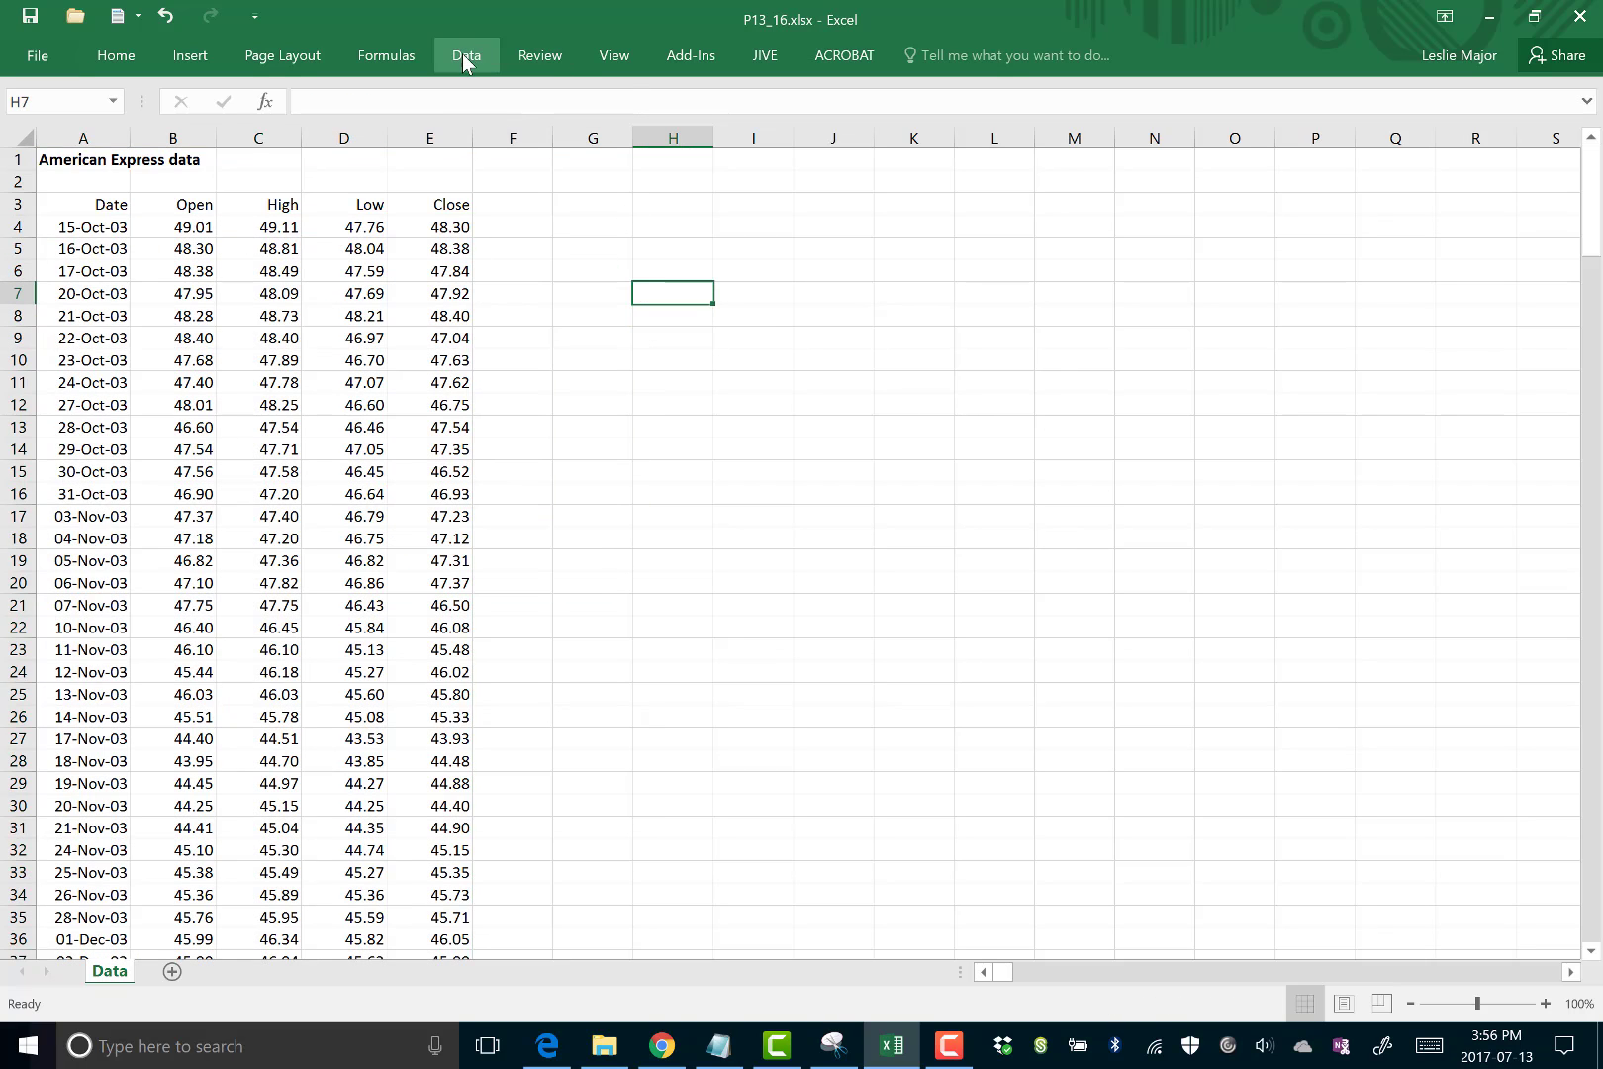
Start the StatPro time series forecasting procedure on range A3:E256 and choose Close as the variable.
{"action": "left_click", "coordinate": [680, 62]}
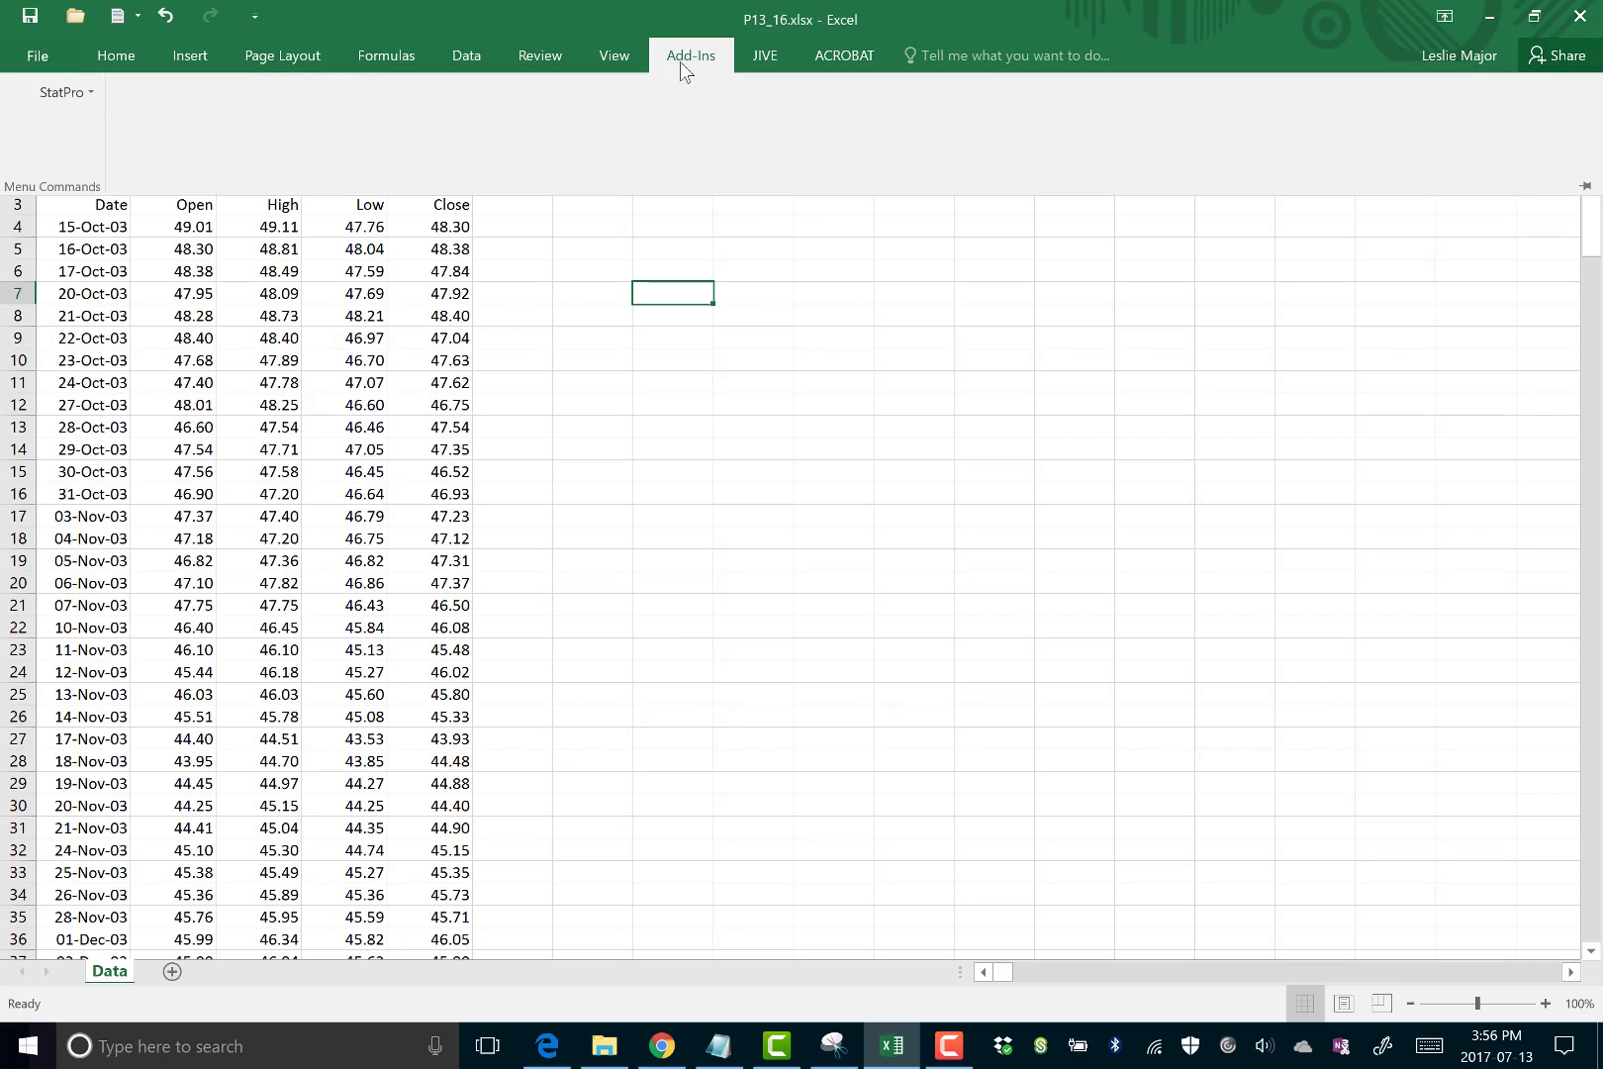
{"action": "left_click", "coordinate": [78, 100]}
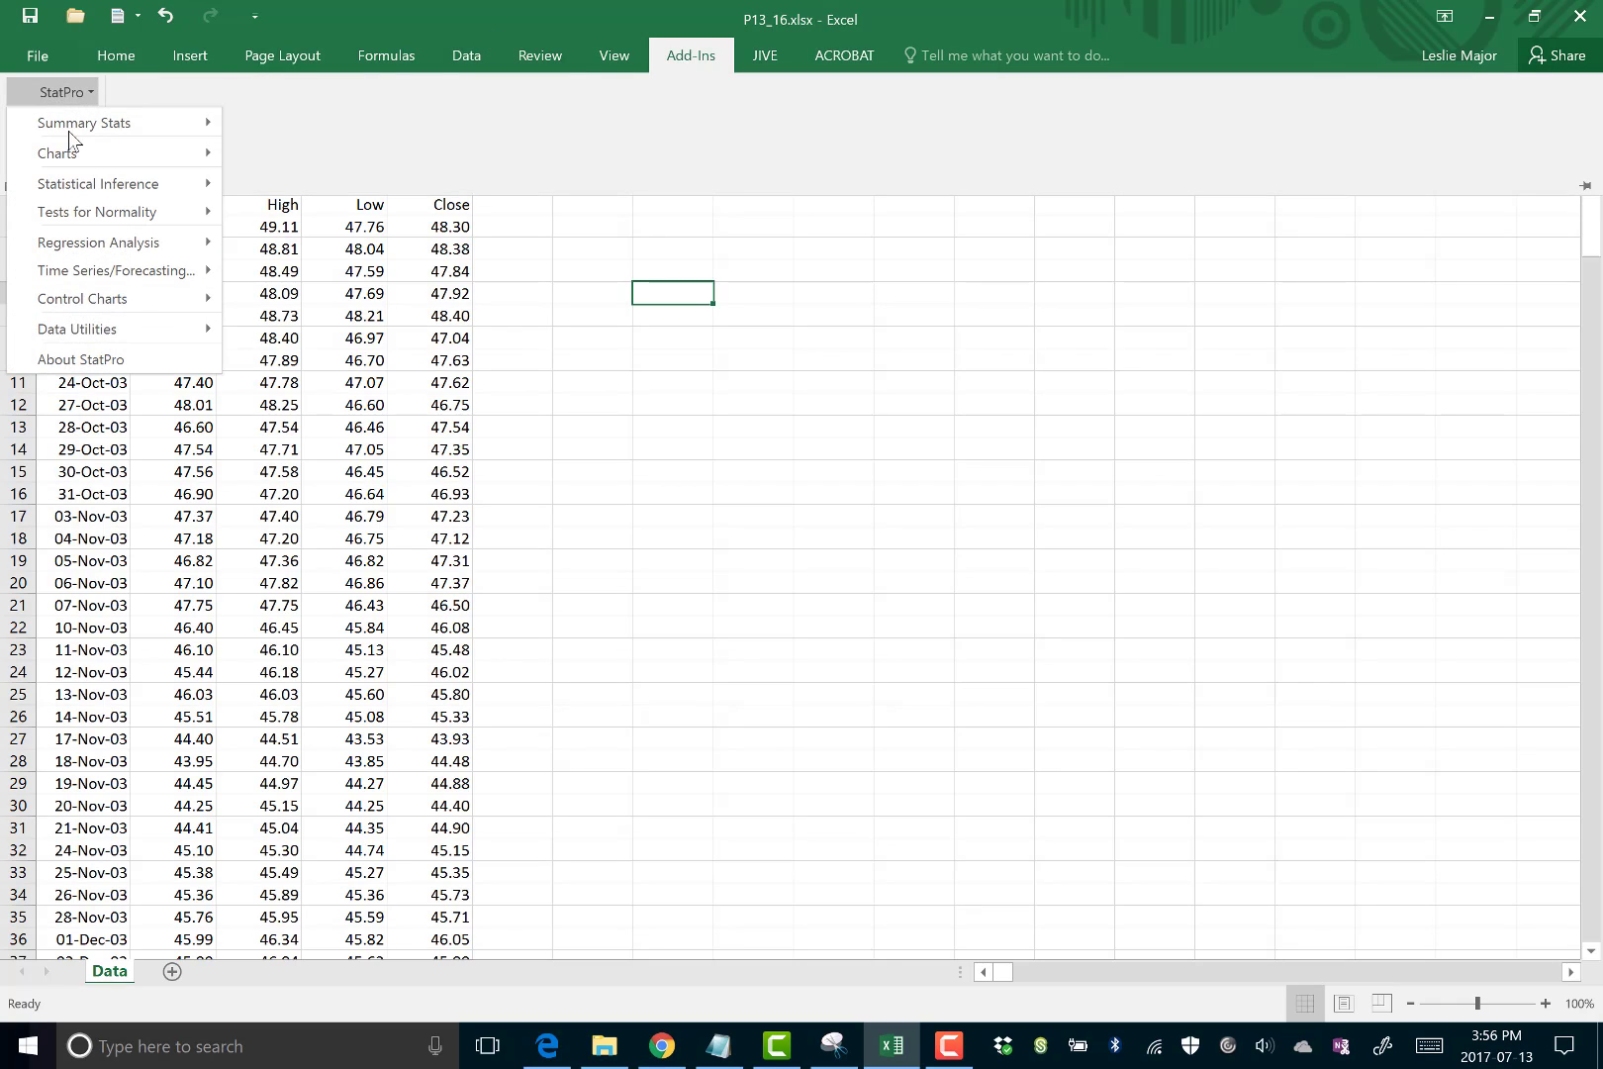
{"action": "mouse_move", "coordinate": [99, 285]}
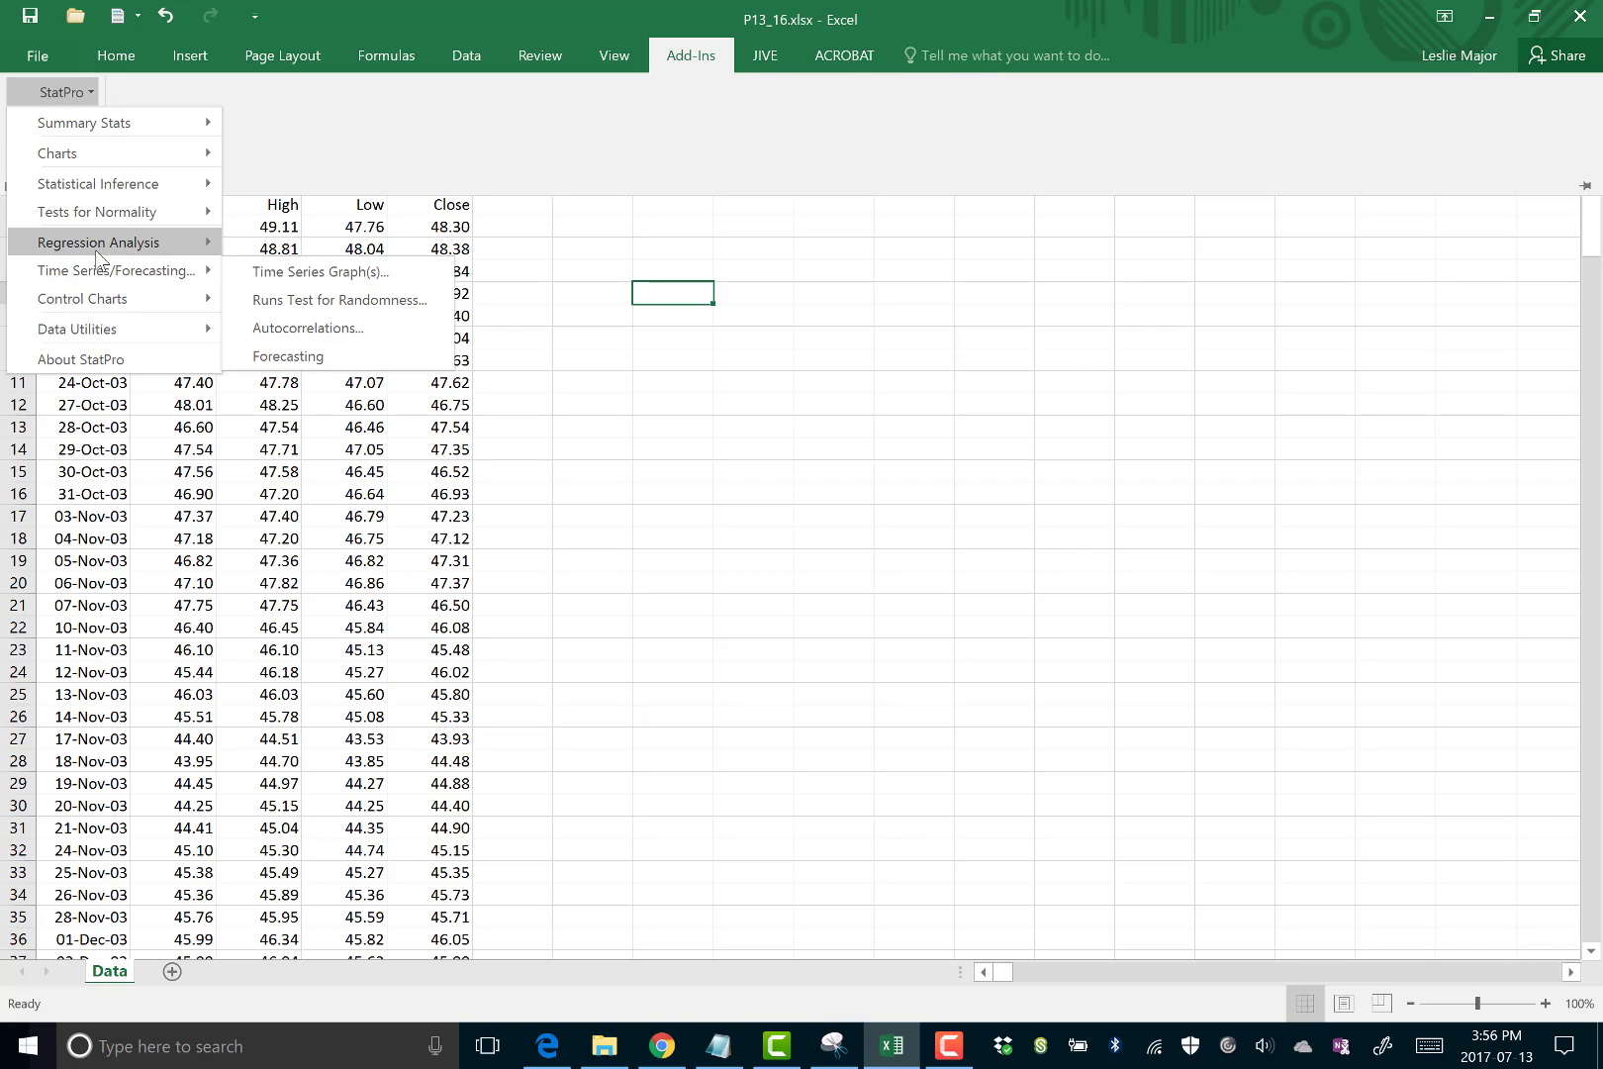
{"action": "left_click", "coordinate": [317, 359]}
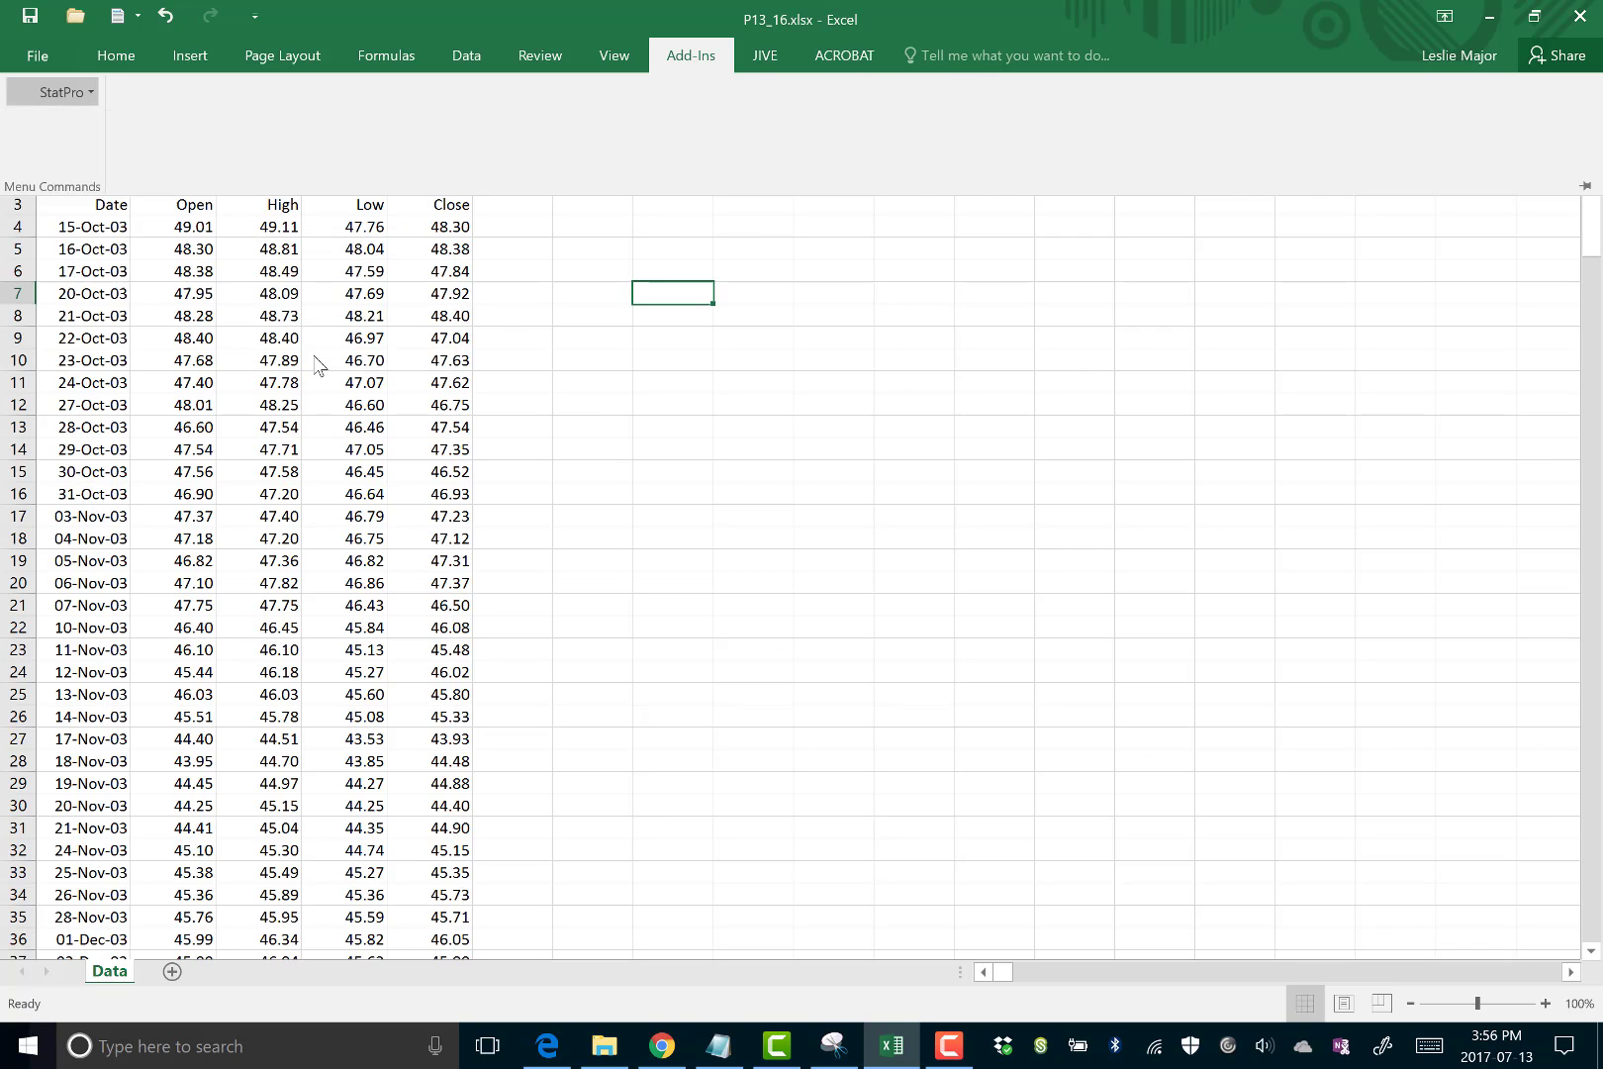
{"action": "left_click", "coordinate": [797, 523]}
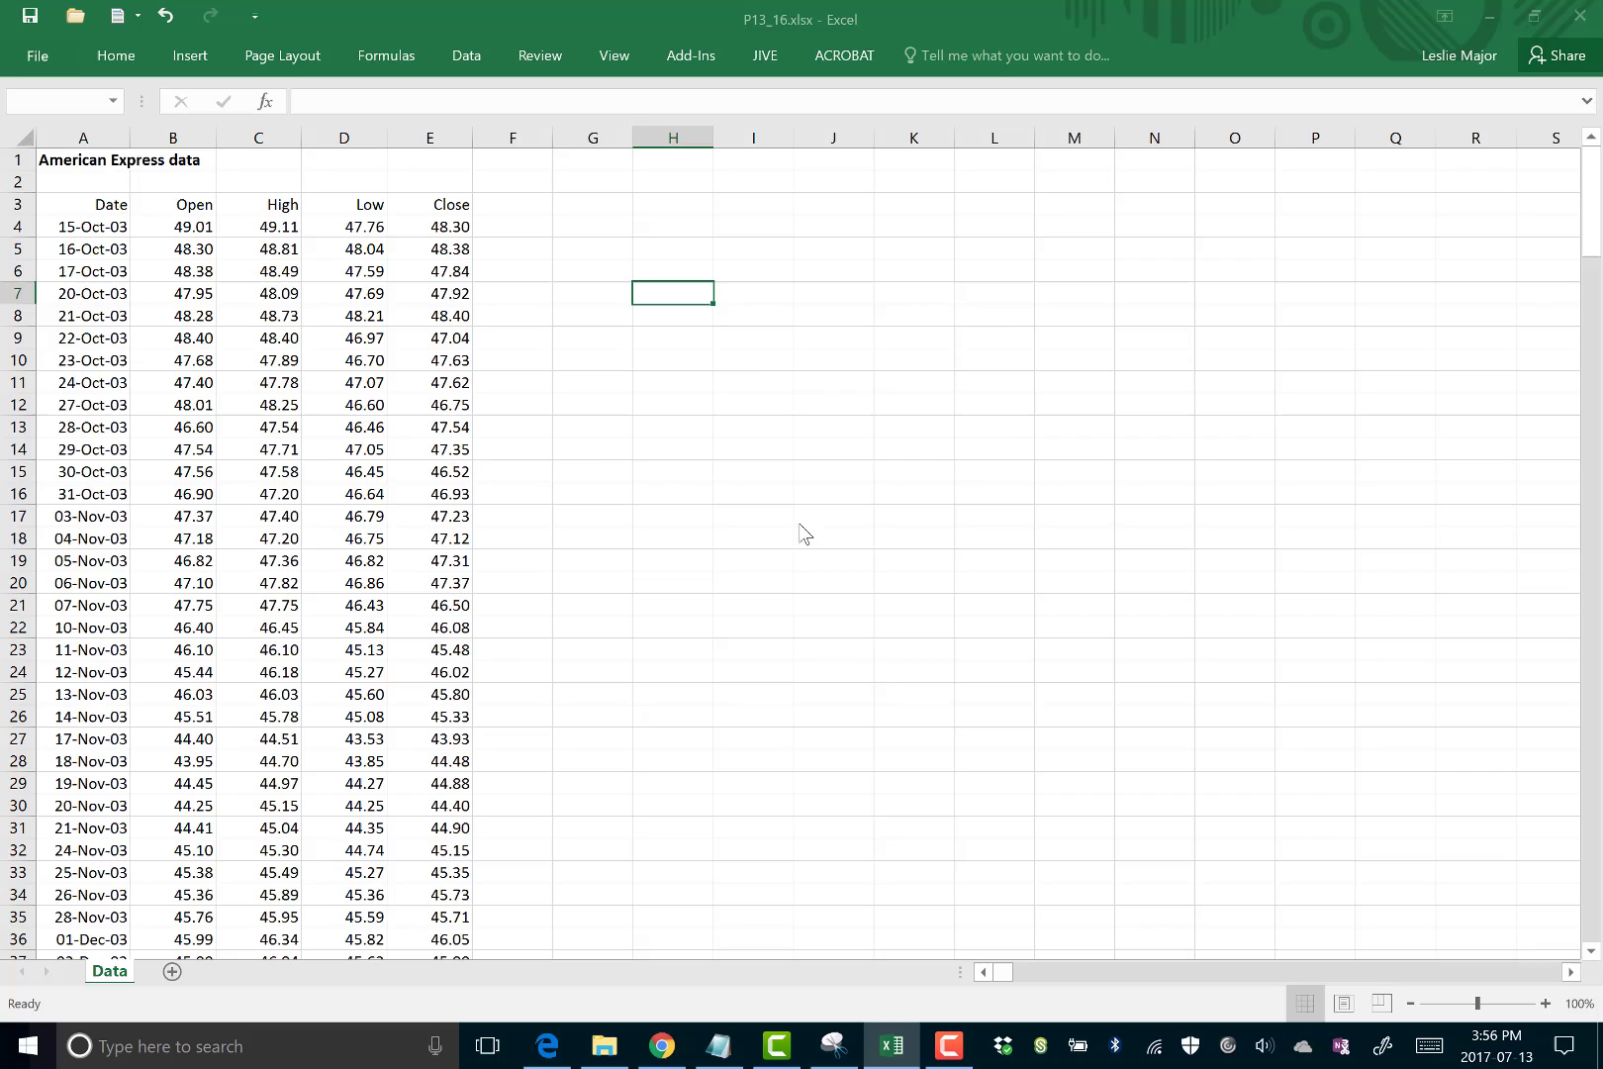
{"action": "left_click", "coordinate": [77, 204]}
{"action": "left_click_drag", "start_coordinate": [183, 288], "coordinate": [408, 927]}
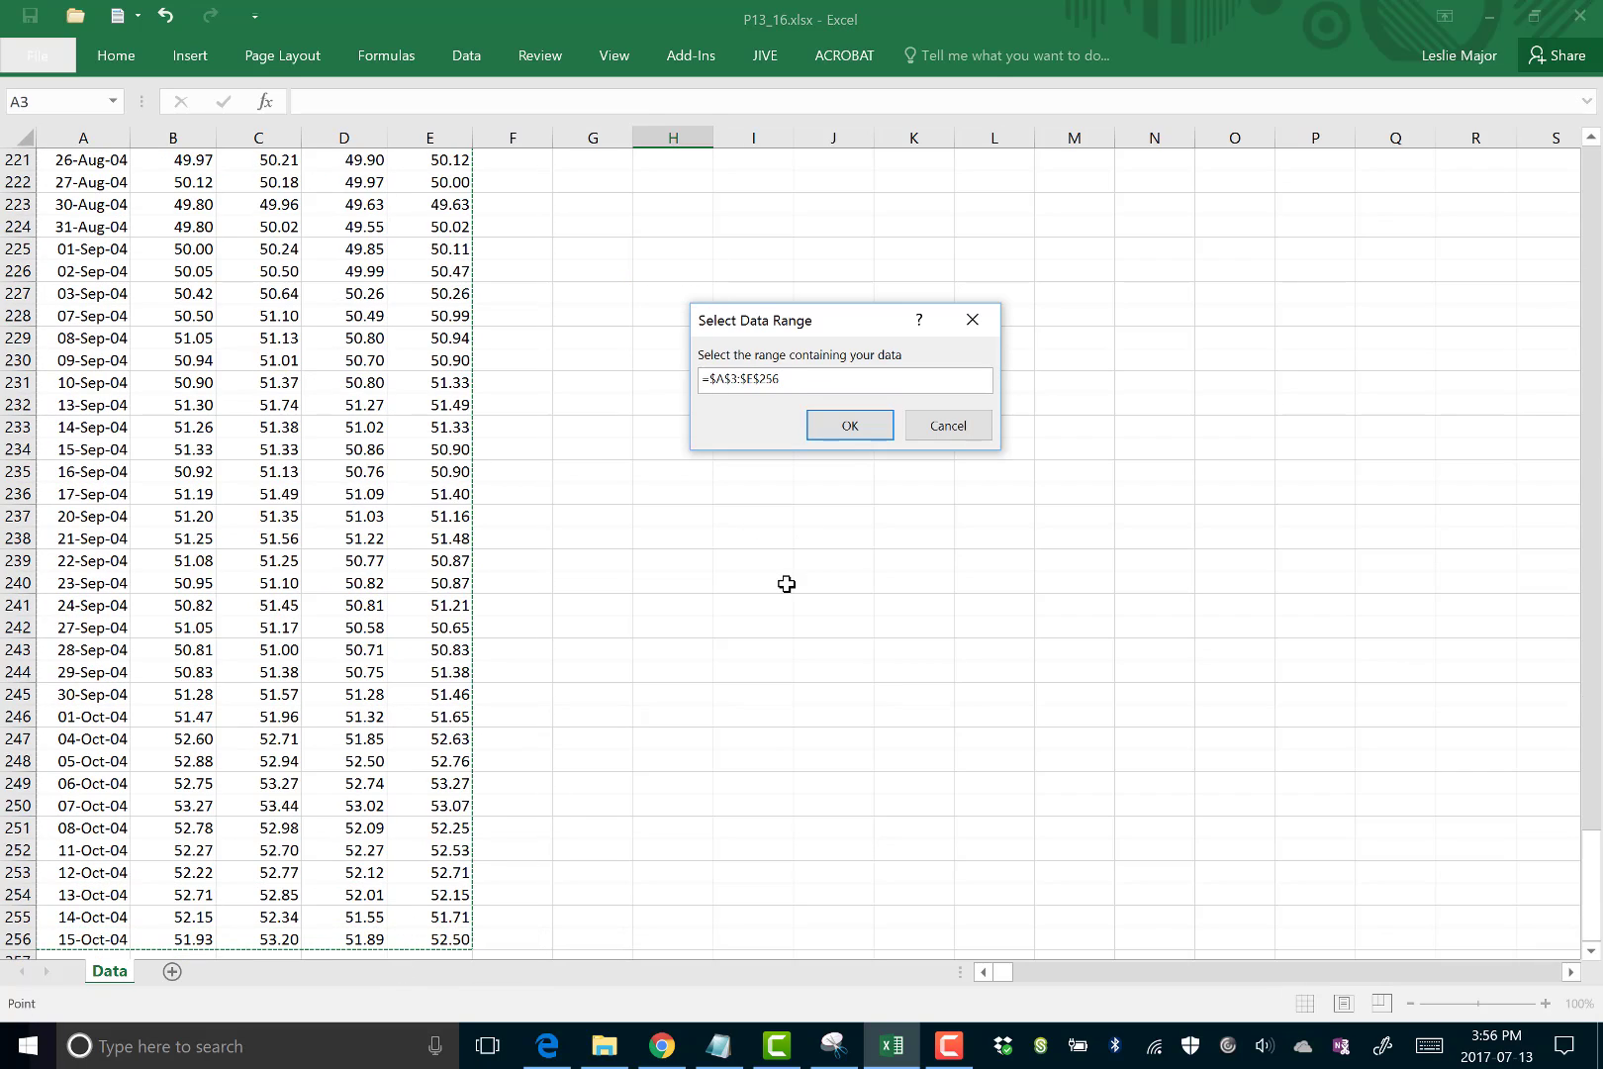
{"action": "left_click", "coordinate": [850, 427]}
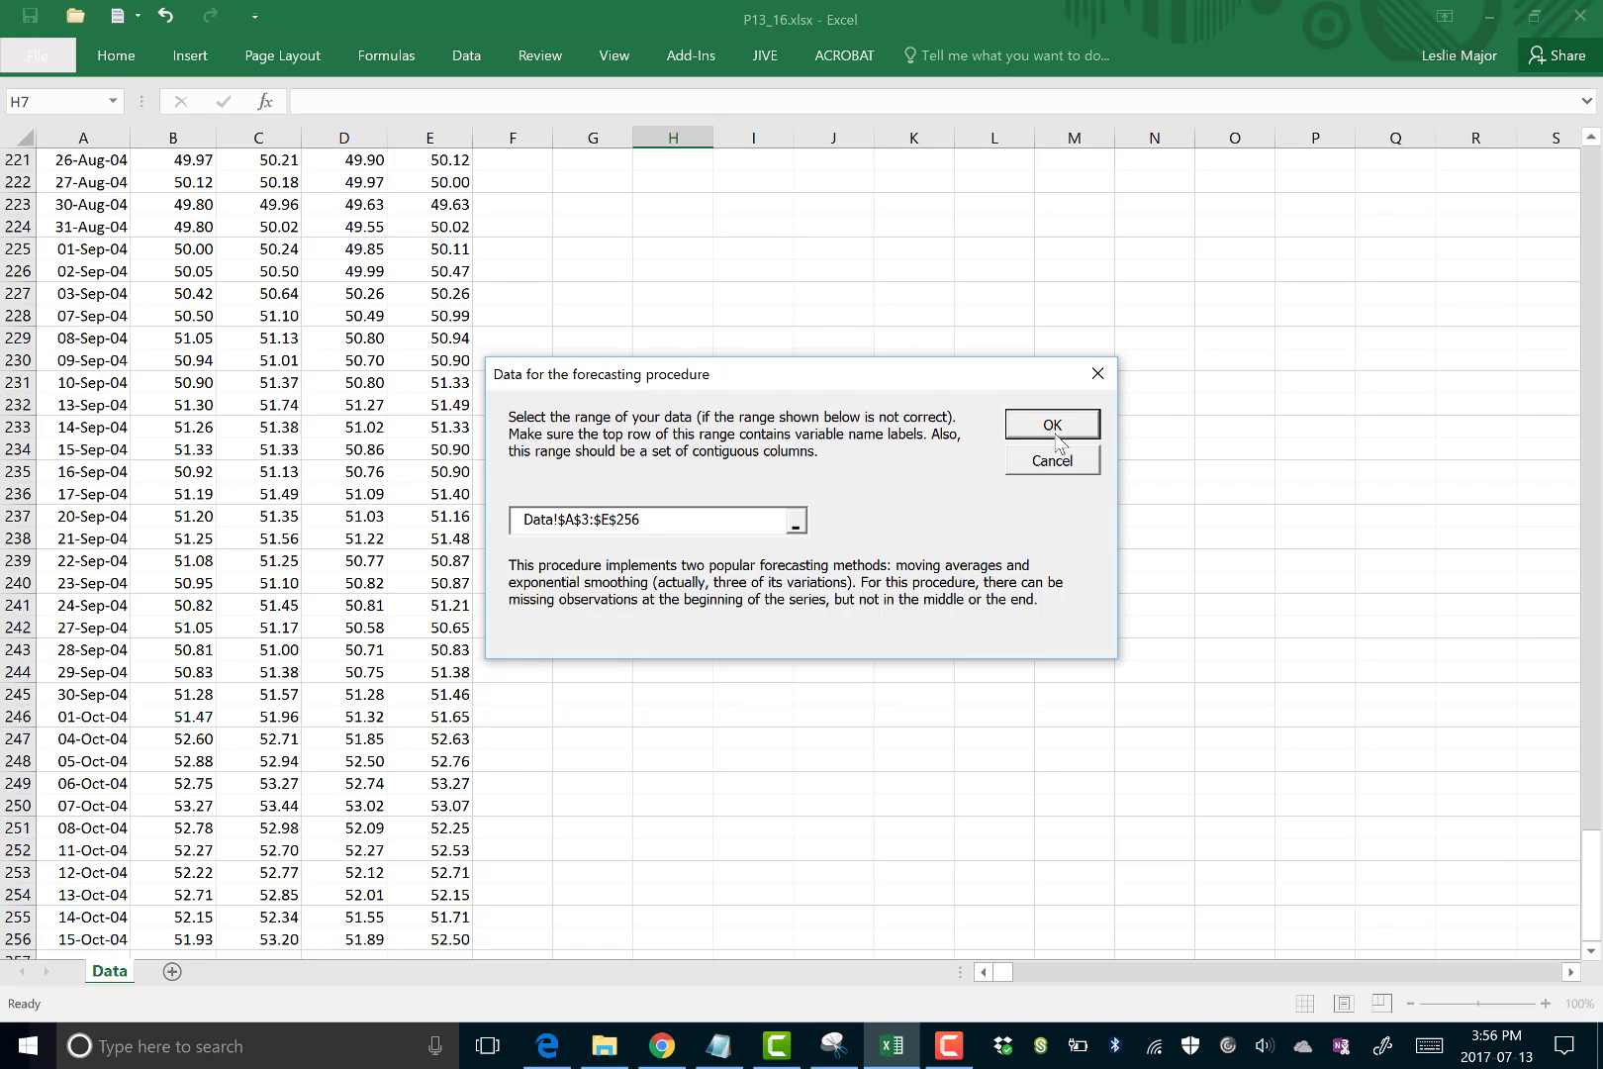
{"action": "left_click", "coordinate": [1061, 440]}
{"action": "left_click", "coordinate": [572, 521]}
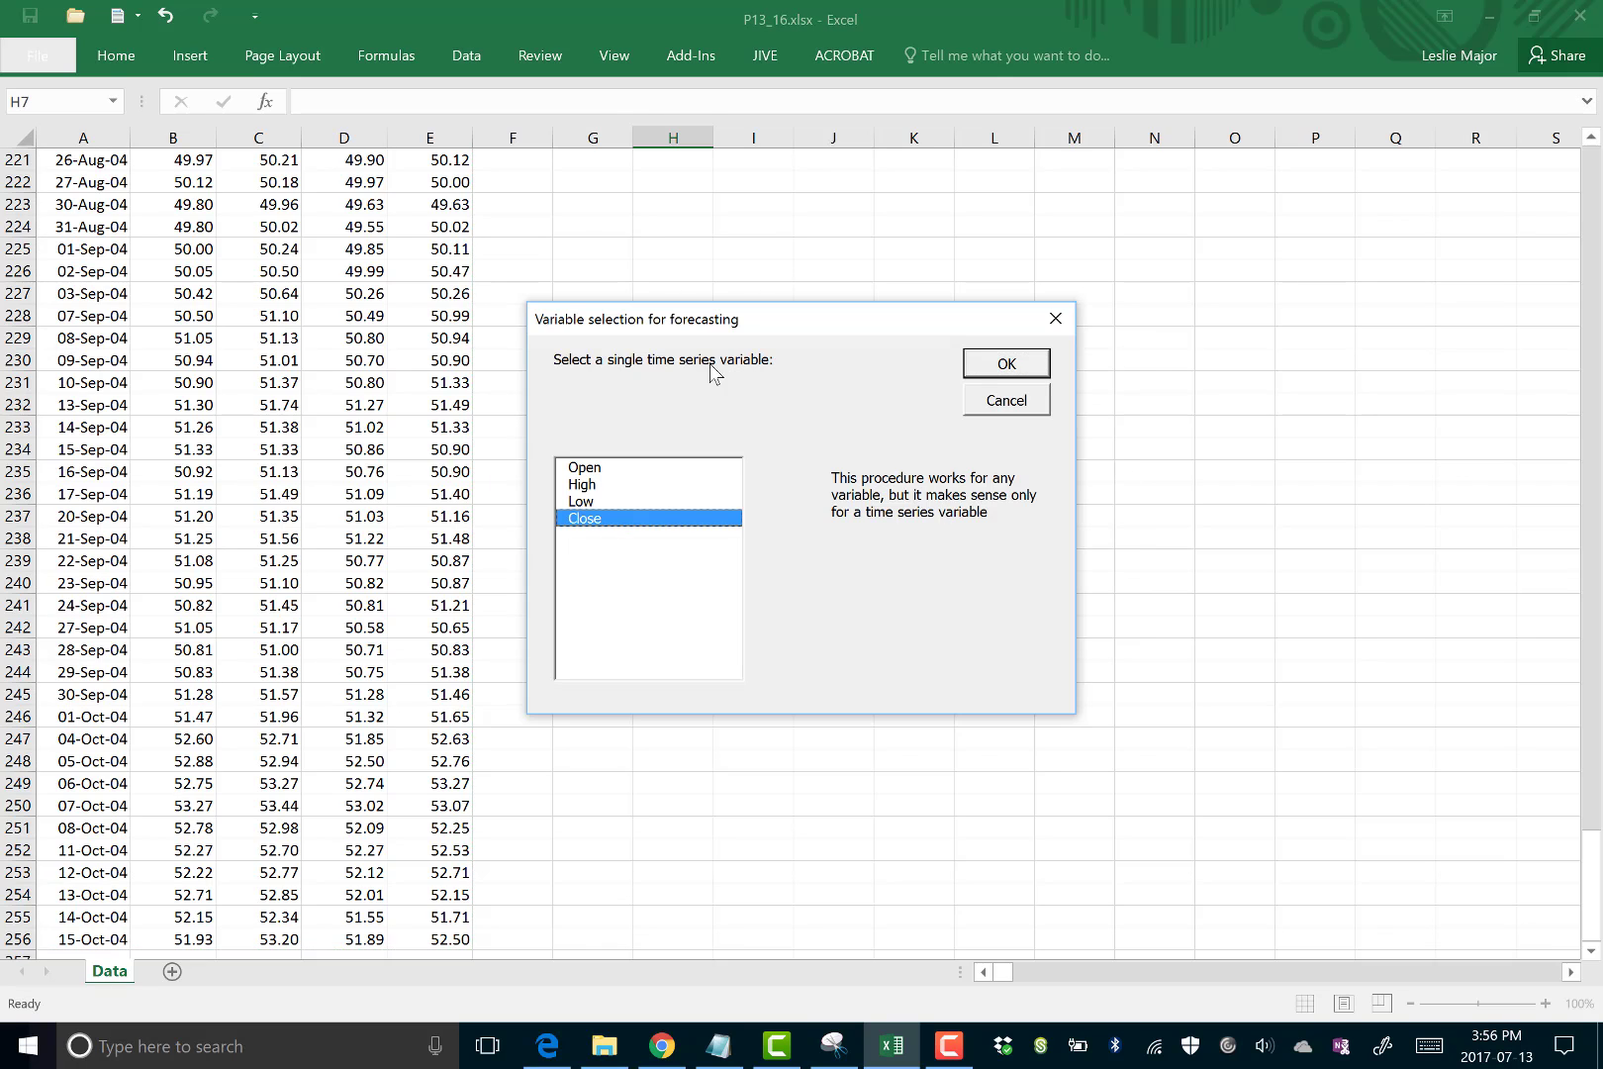
{"action": "left_click", "coordinate": [981, 372]}
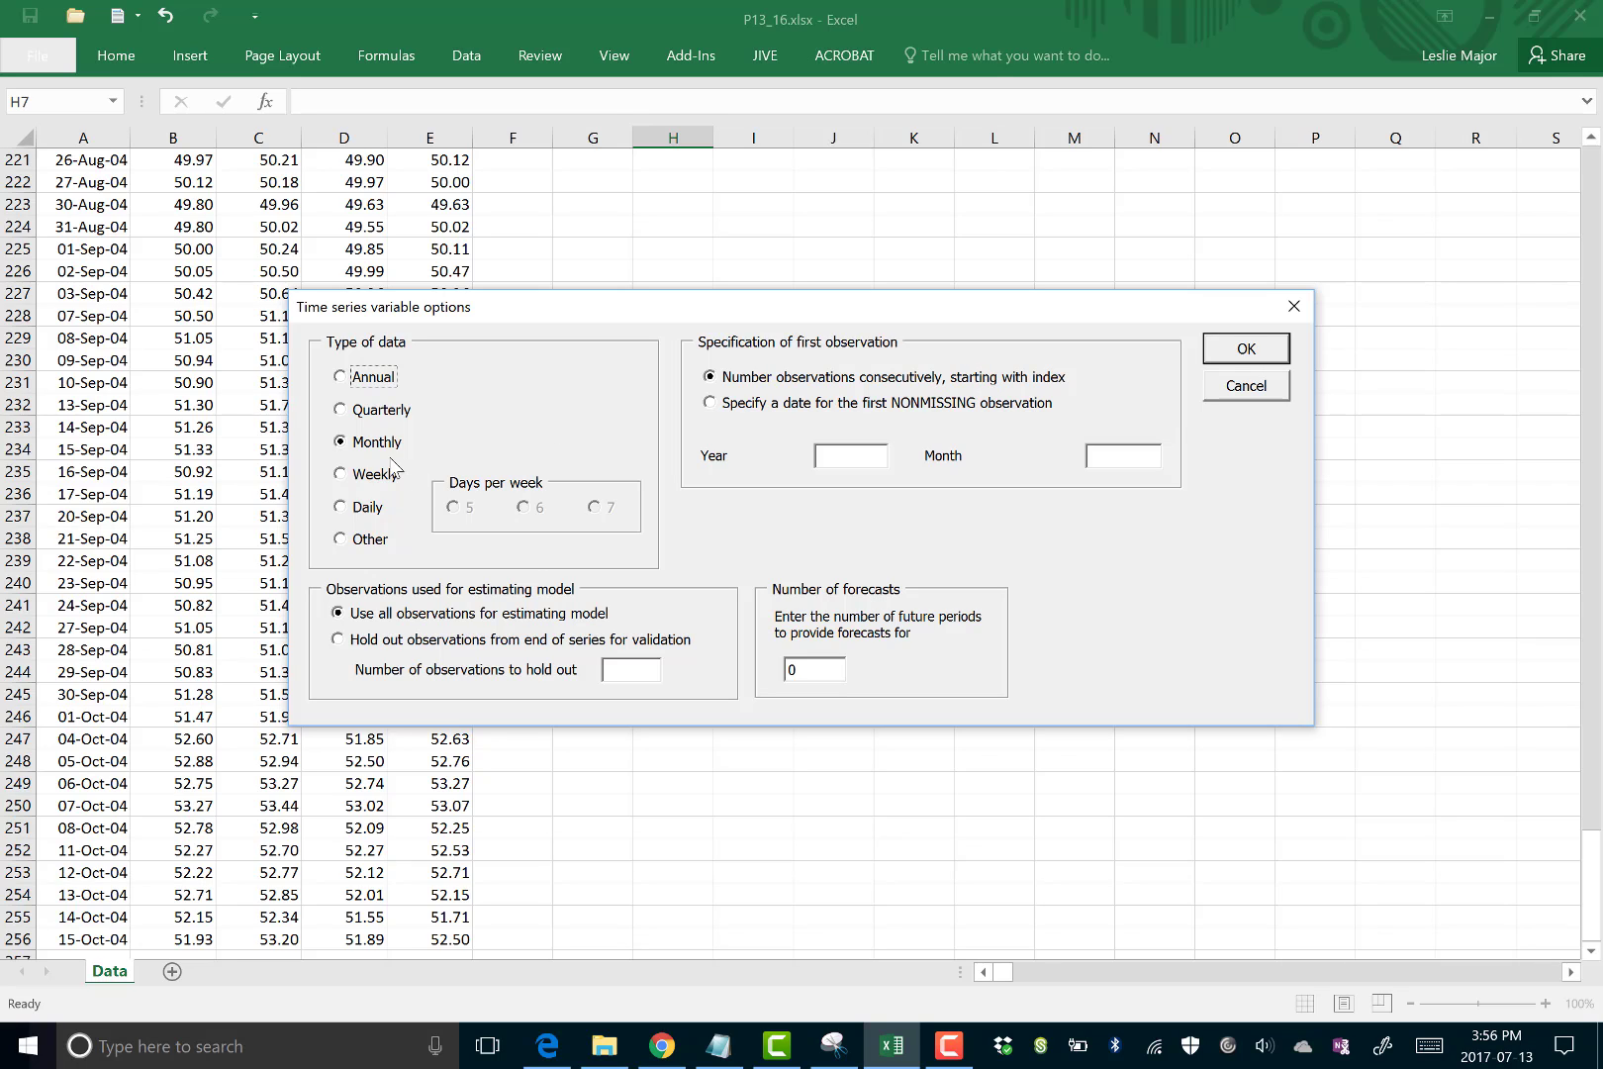
Define the series as daily with 5 days per week, first observation at week 42, day 3, and 1 future forecast.
{"action": "left_click", "coordinate": [364, 507]}
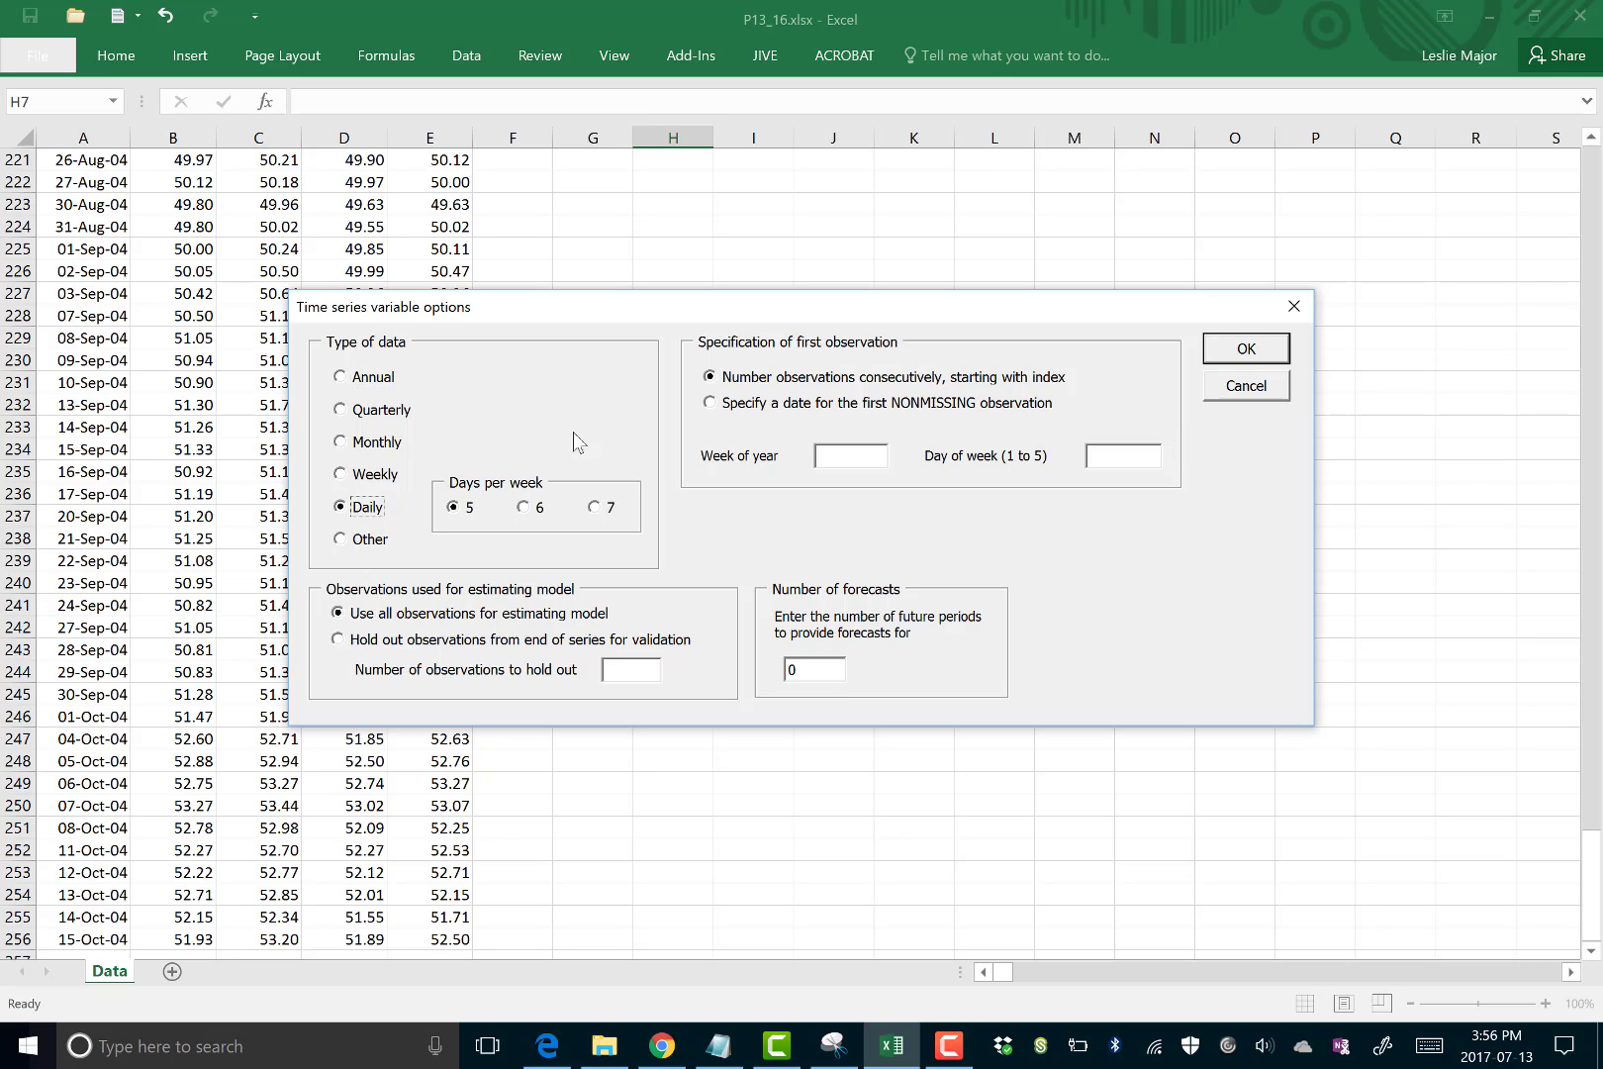
{"action": "left_click", "coordinate": [734, 405]}
{"action": "left_click", "coordinate": [857, 453]}
{"action": "left_click", "coordinate": [1108, 455]}
{"action": "double_click", "coordinate": [802, 671]}
{"action": "type", "text": "1"}
{"action": "left_click", "coordinate": [1246, 349]}
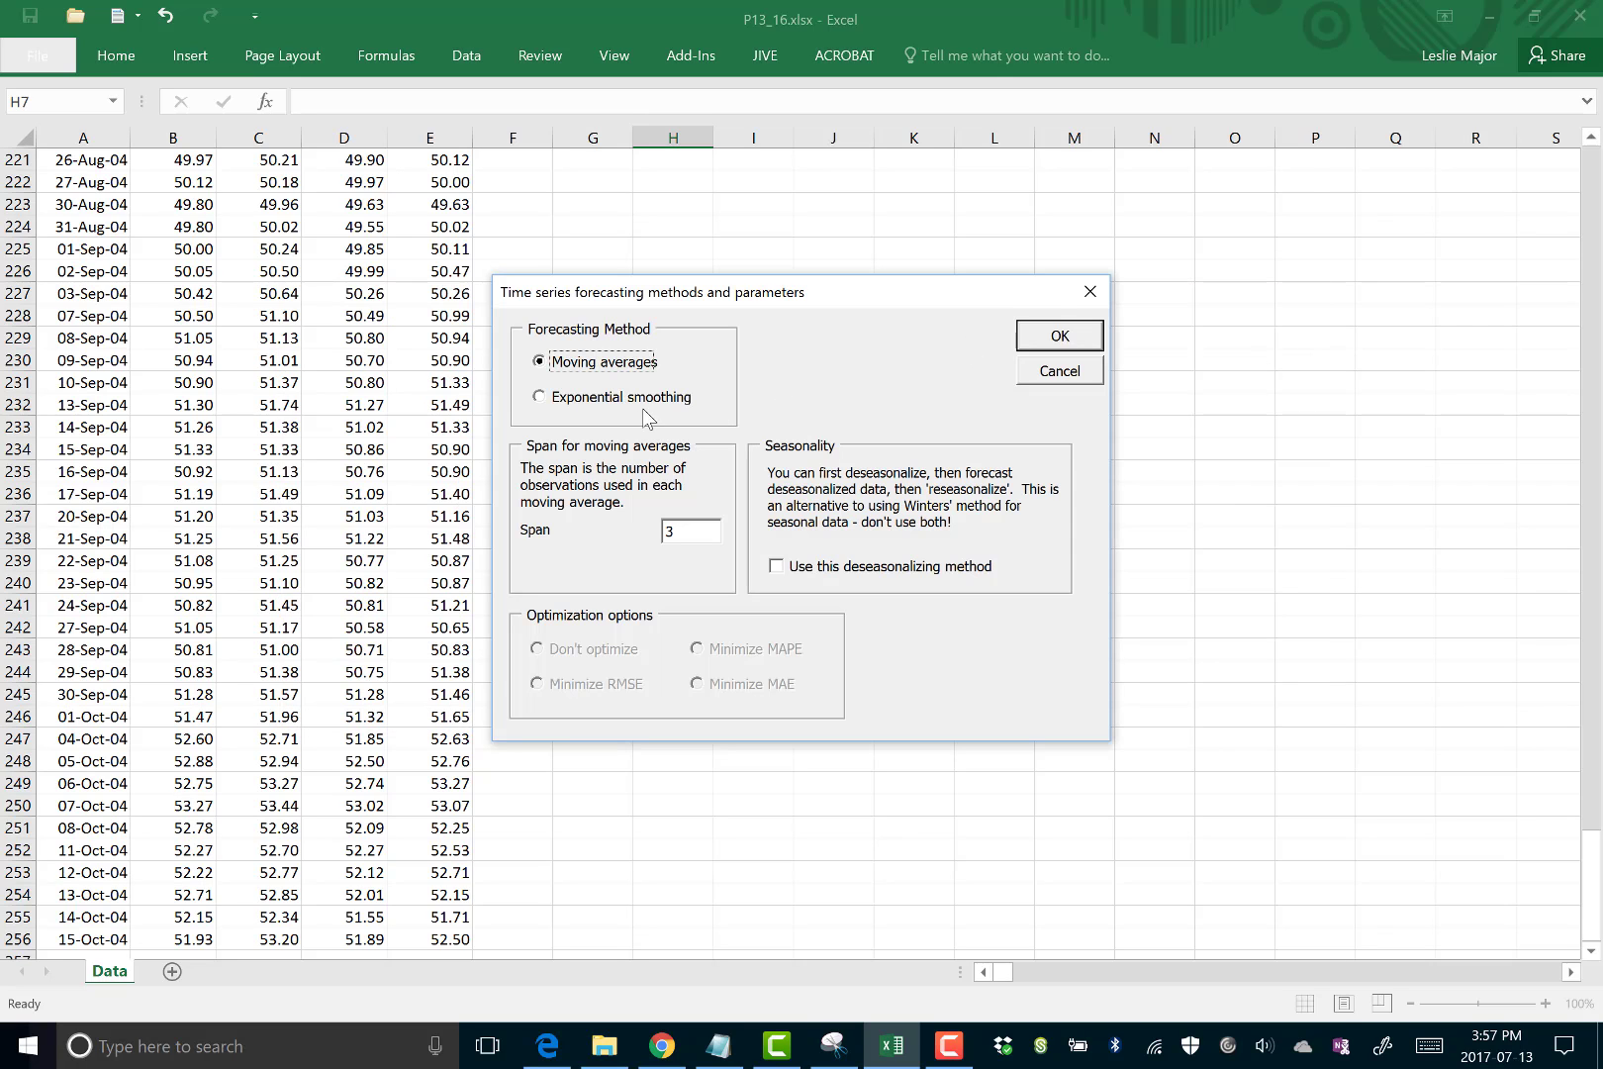
Generate the forecast with the moving averages method and a span of 3.
{"action": "left_click", "coordinate": [1048, 347]}
{"action": "left_click", "coordinate": [965, 447]}
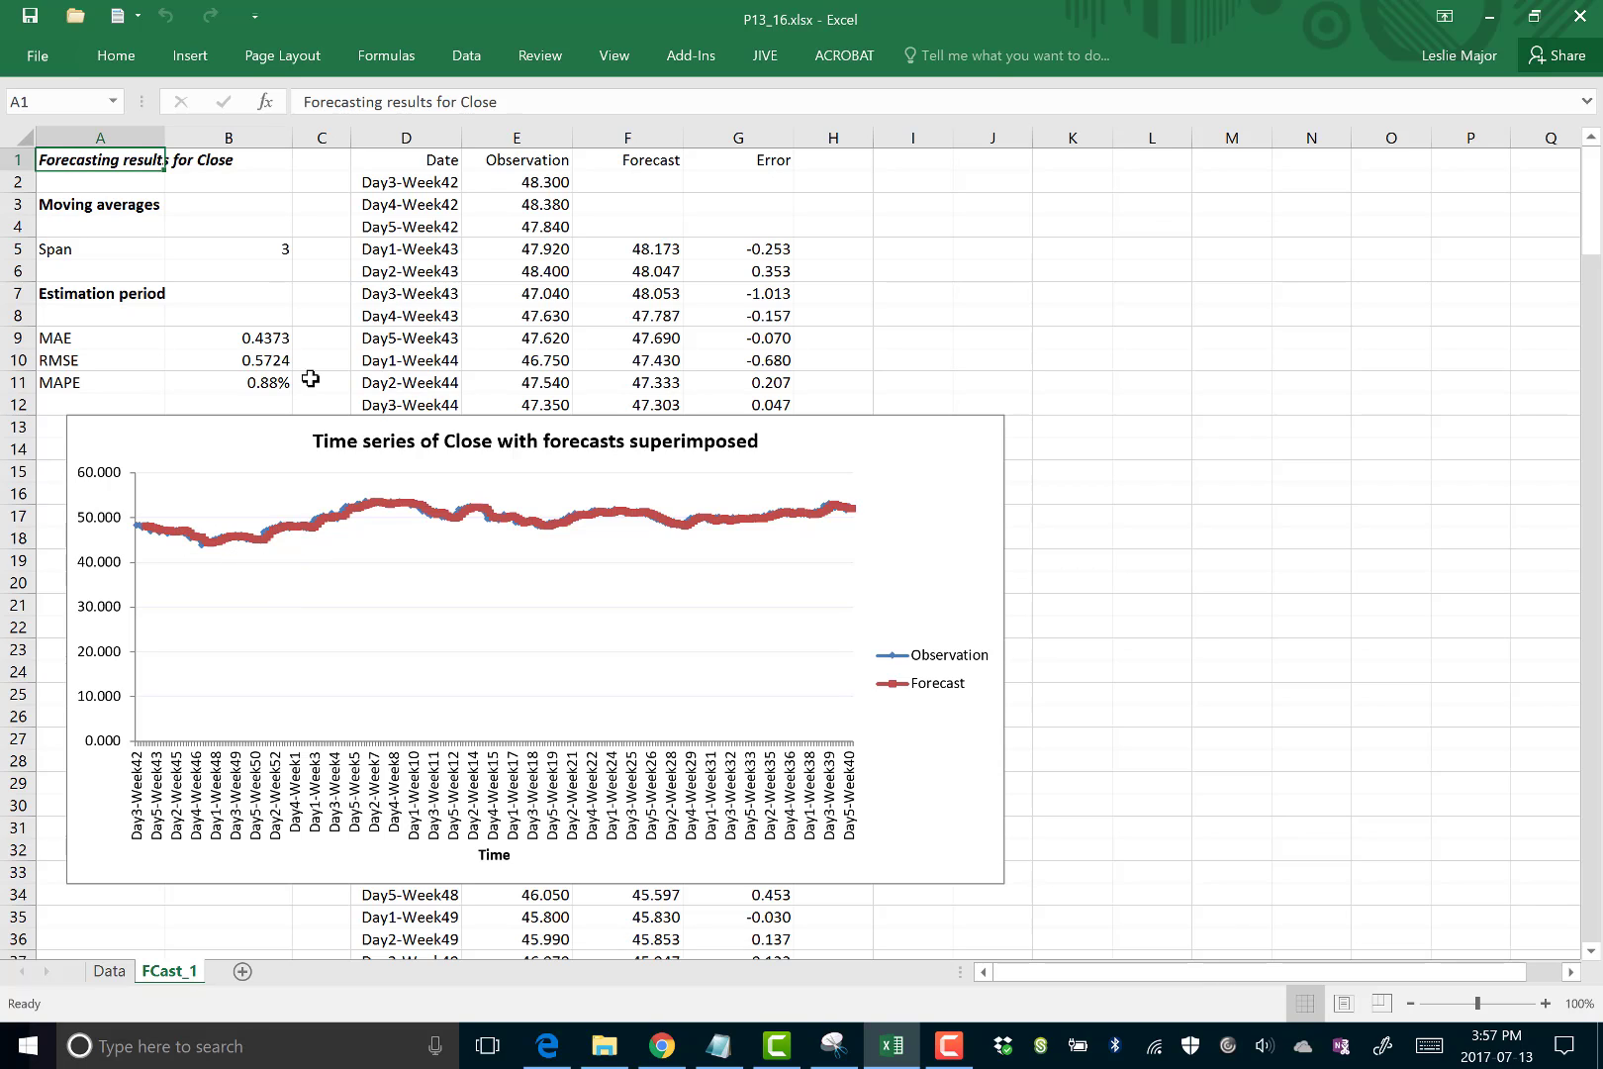
Inspect the first error formula in G5 and the MAE, RMSE and MAPE measures in A9:B11.
{"action": "double_click", "coordinate": [763, 250]}
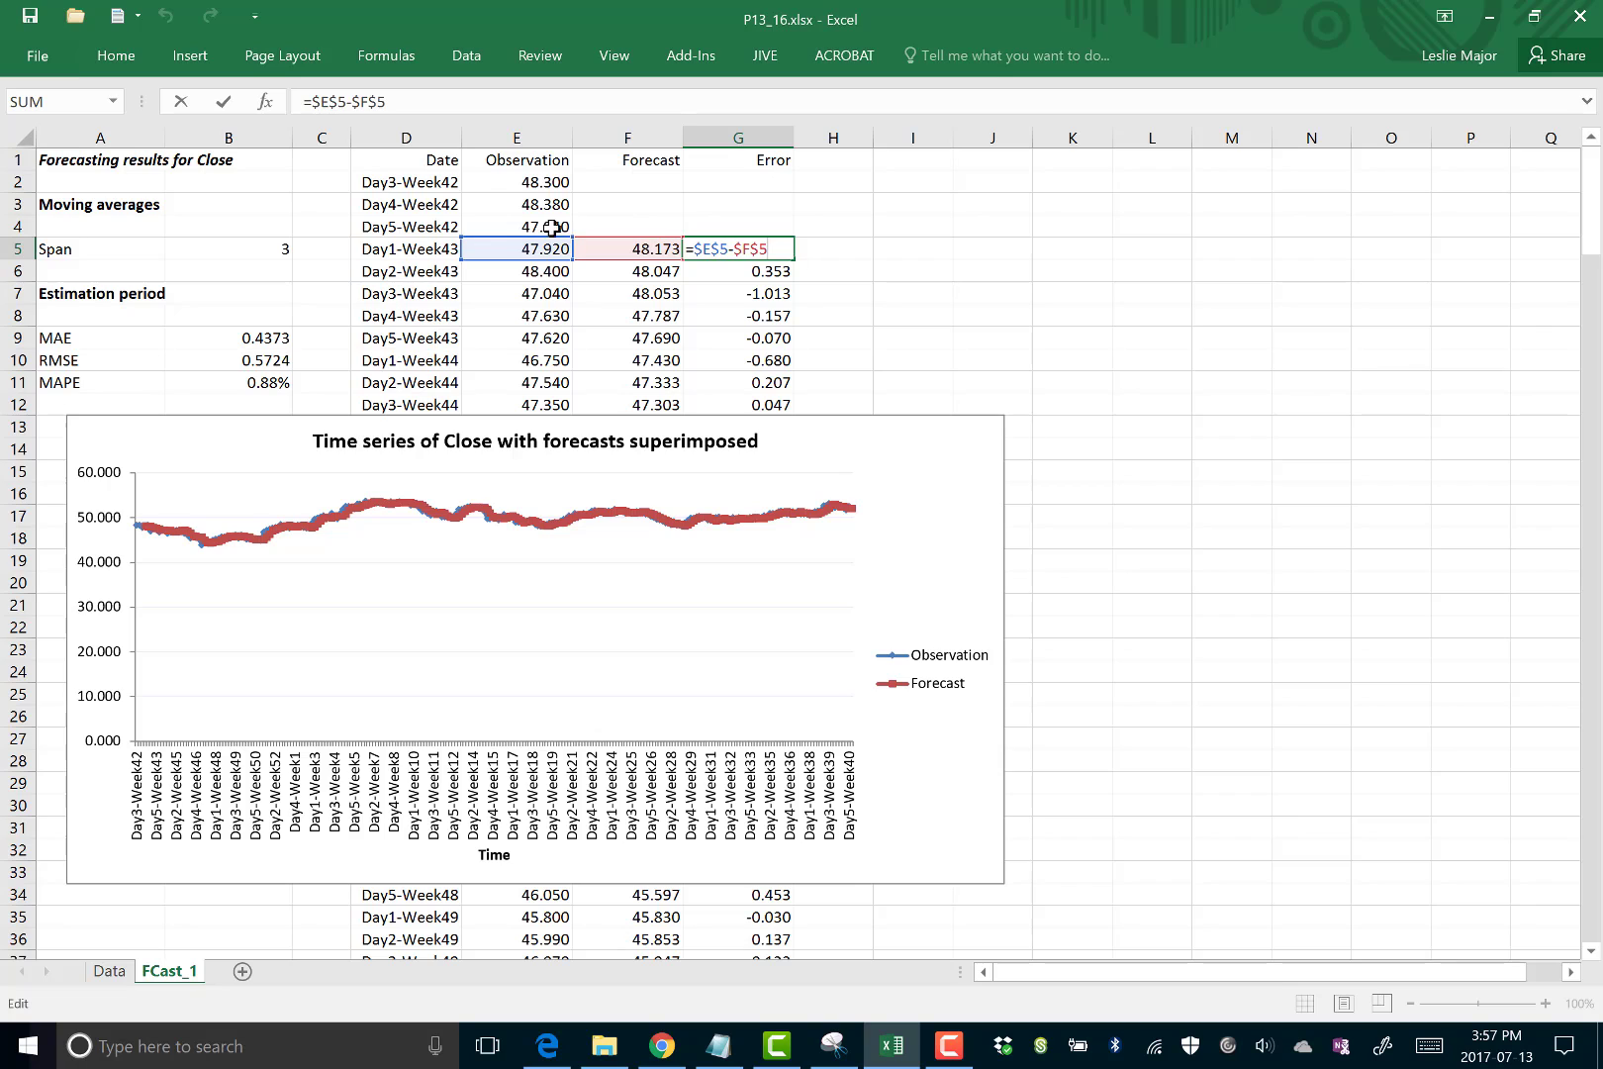
{"action": "key", "text": "Return"}
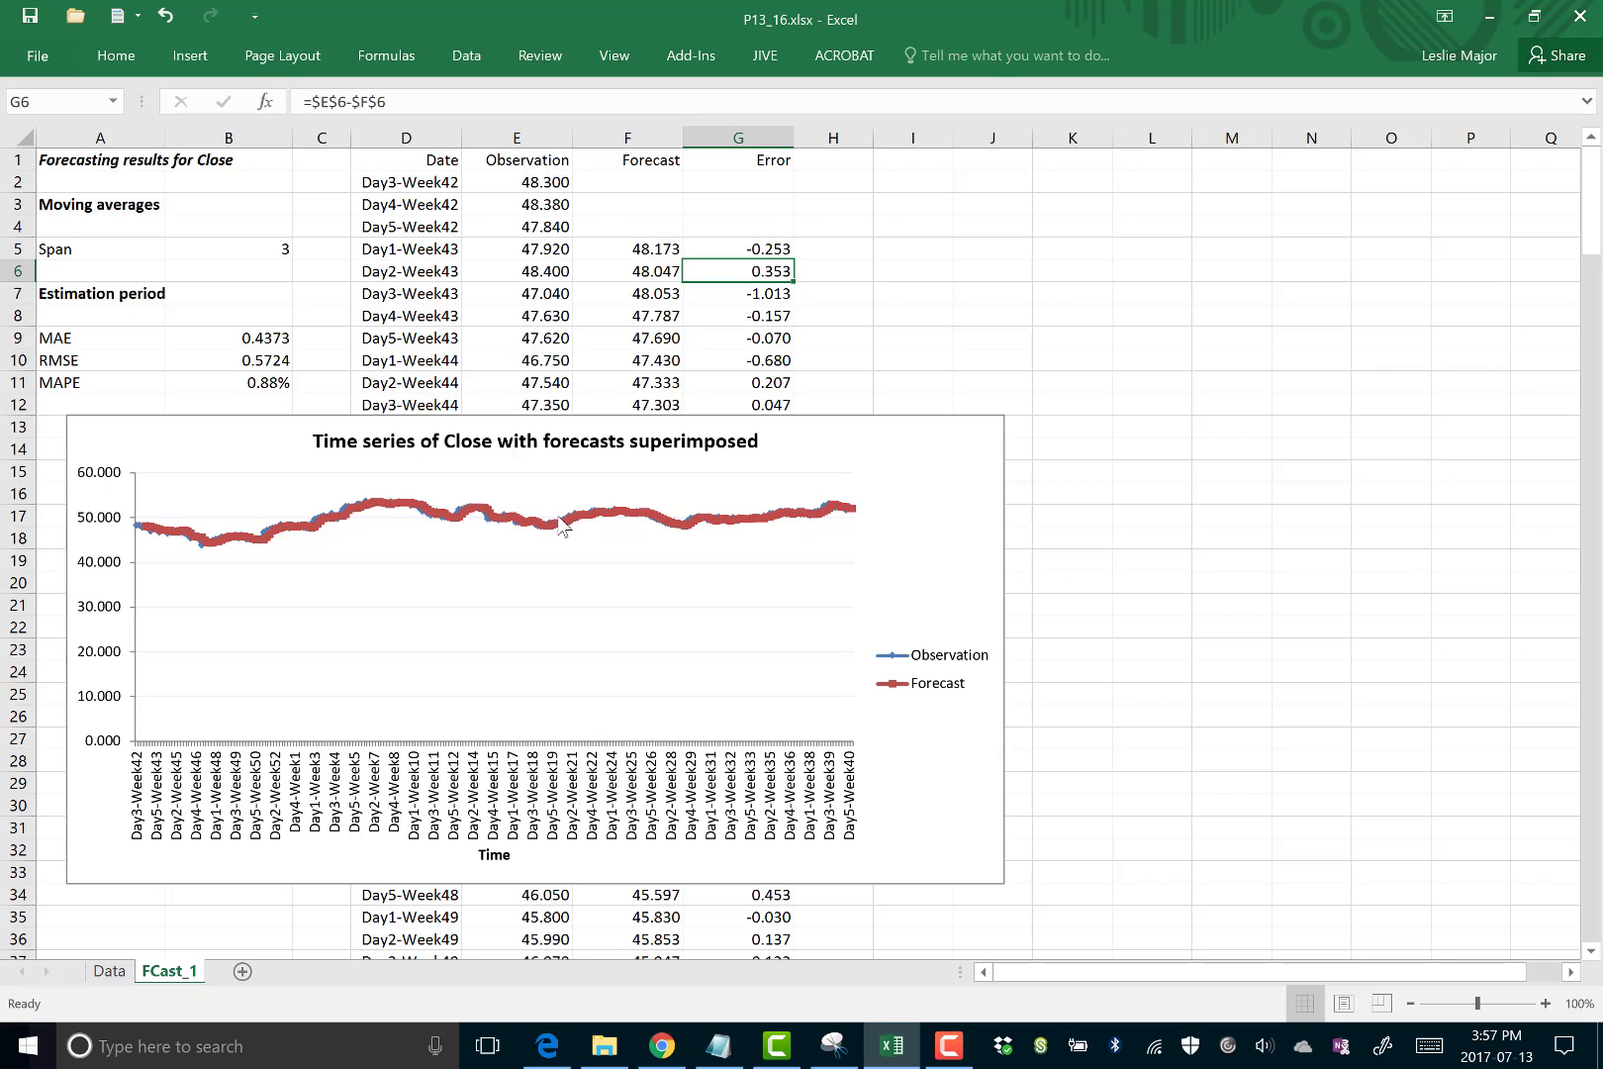
{"action": "left_click", "coordinate": [935, 337]}
{"action": "left_click_drag", "start_coordinate": [69, 336], "coordinate": [268, 382]}
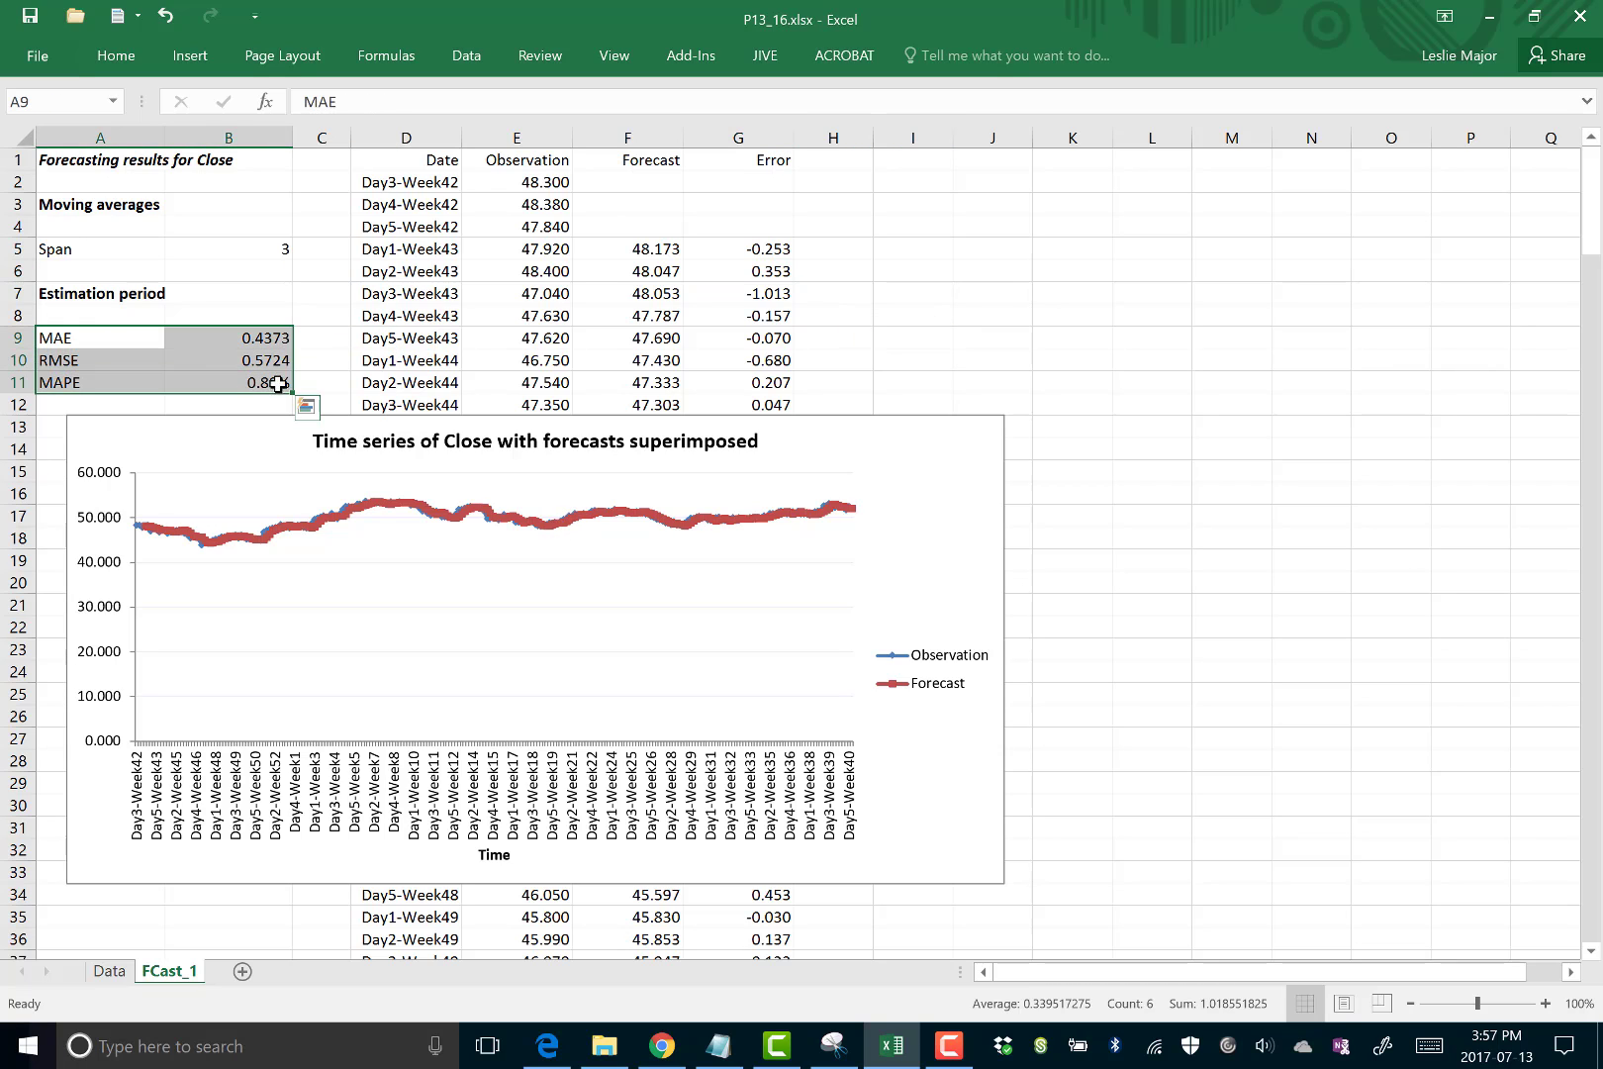
{"action": "left_click", "coordinate": [268, 337]}
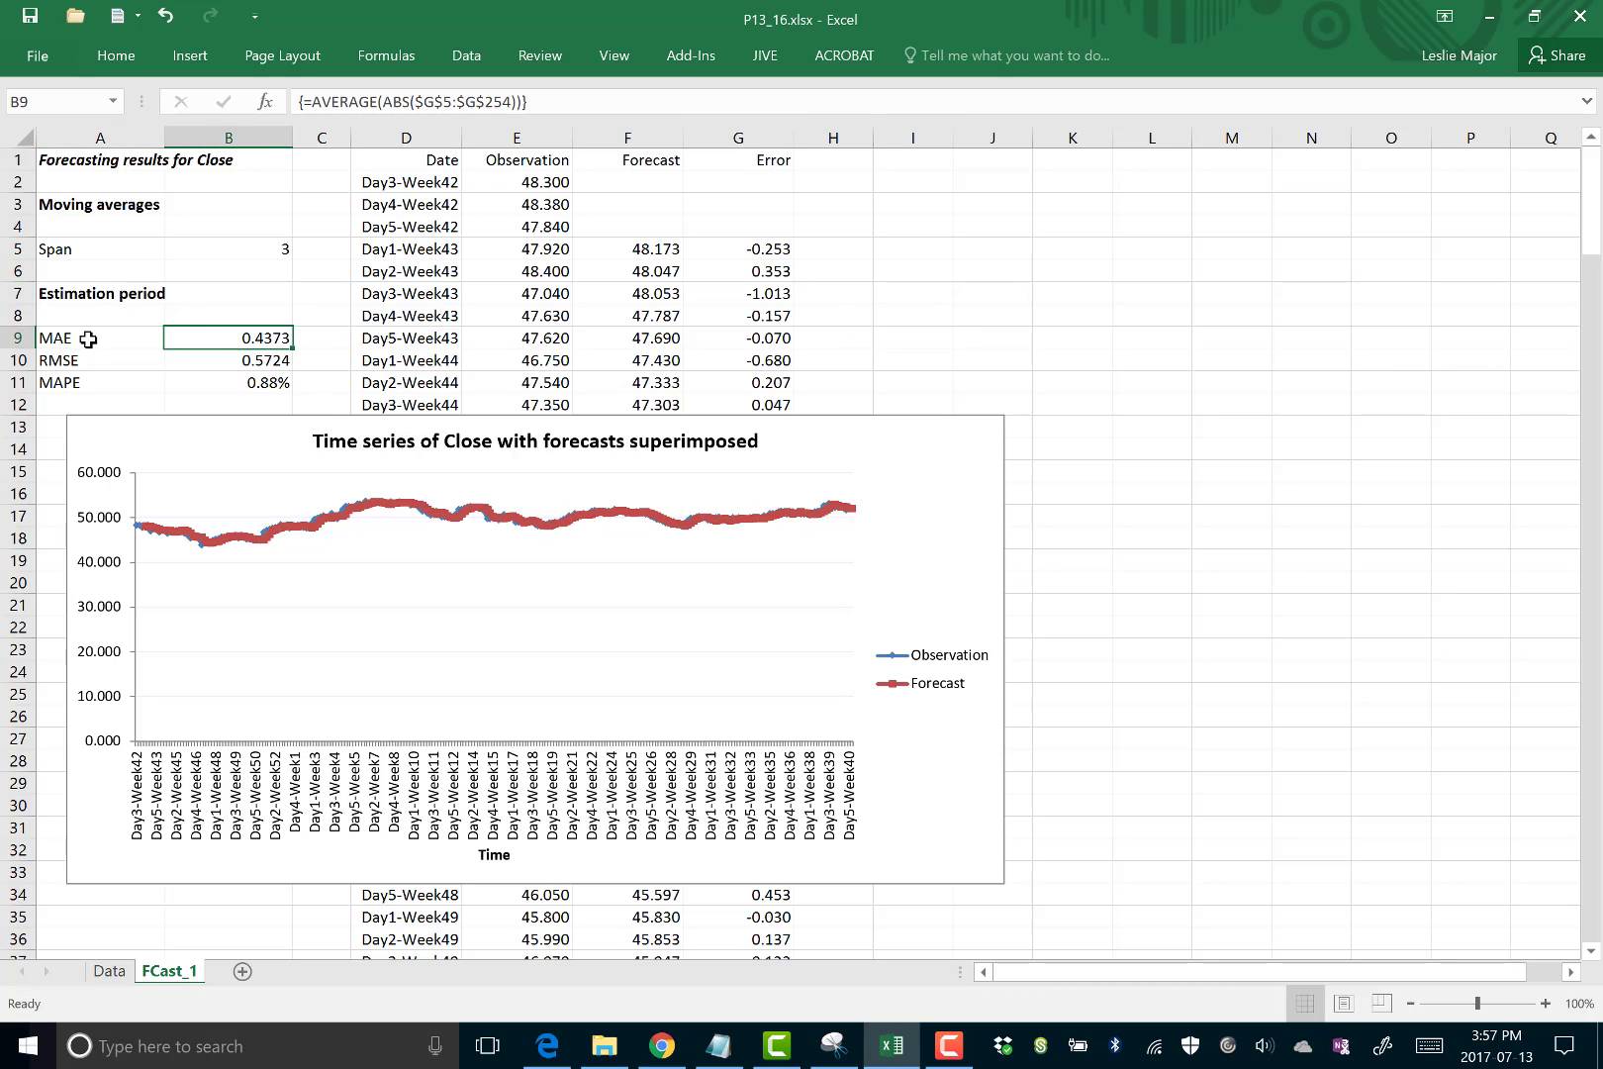
{"action": "left_click", "coordinate": [86, 336]}
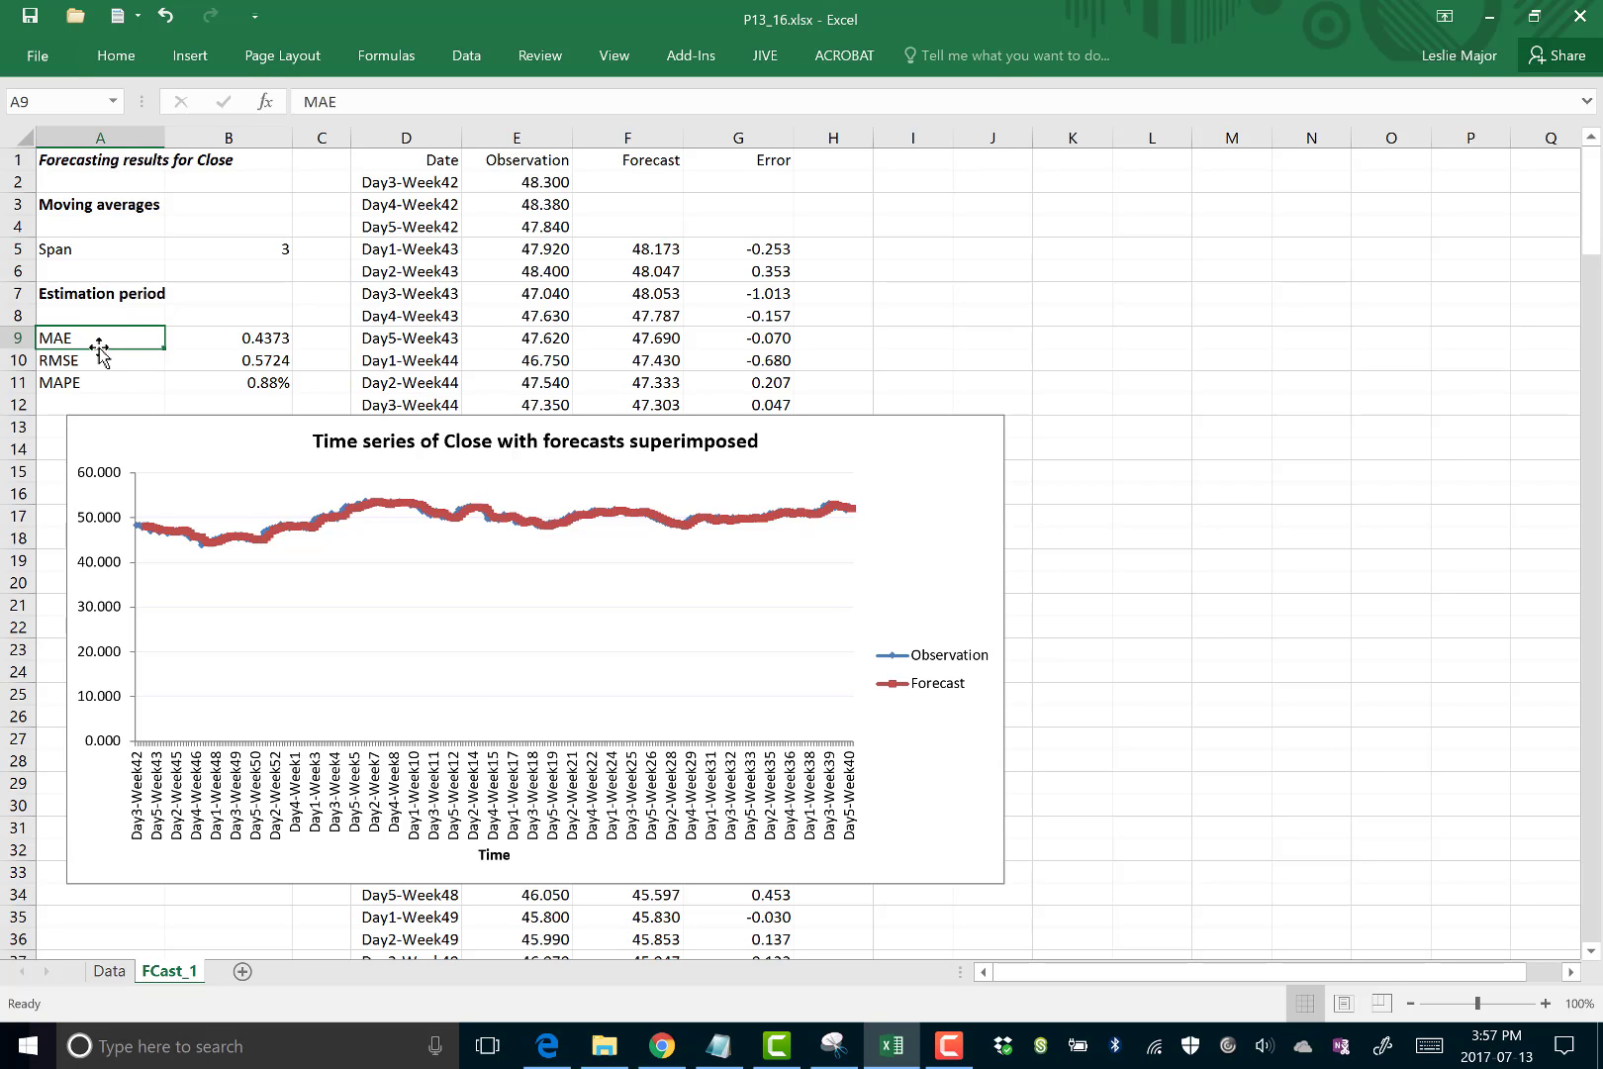
{"action": "left_click", "coordinate": [99, 358]}
{"action": "left_click", "coordinate": [98, 384]}
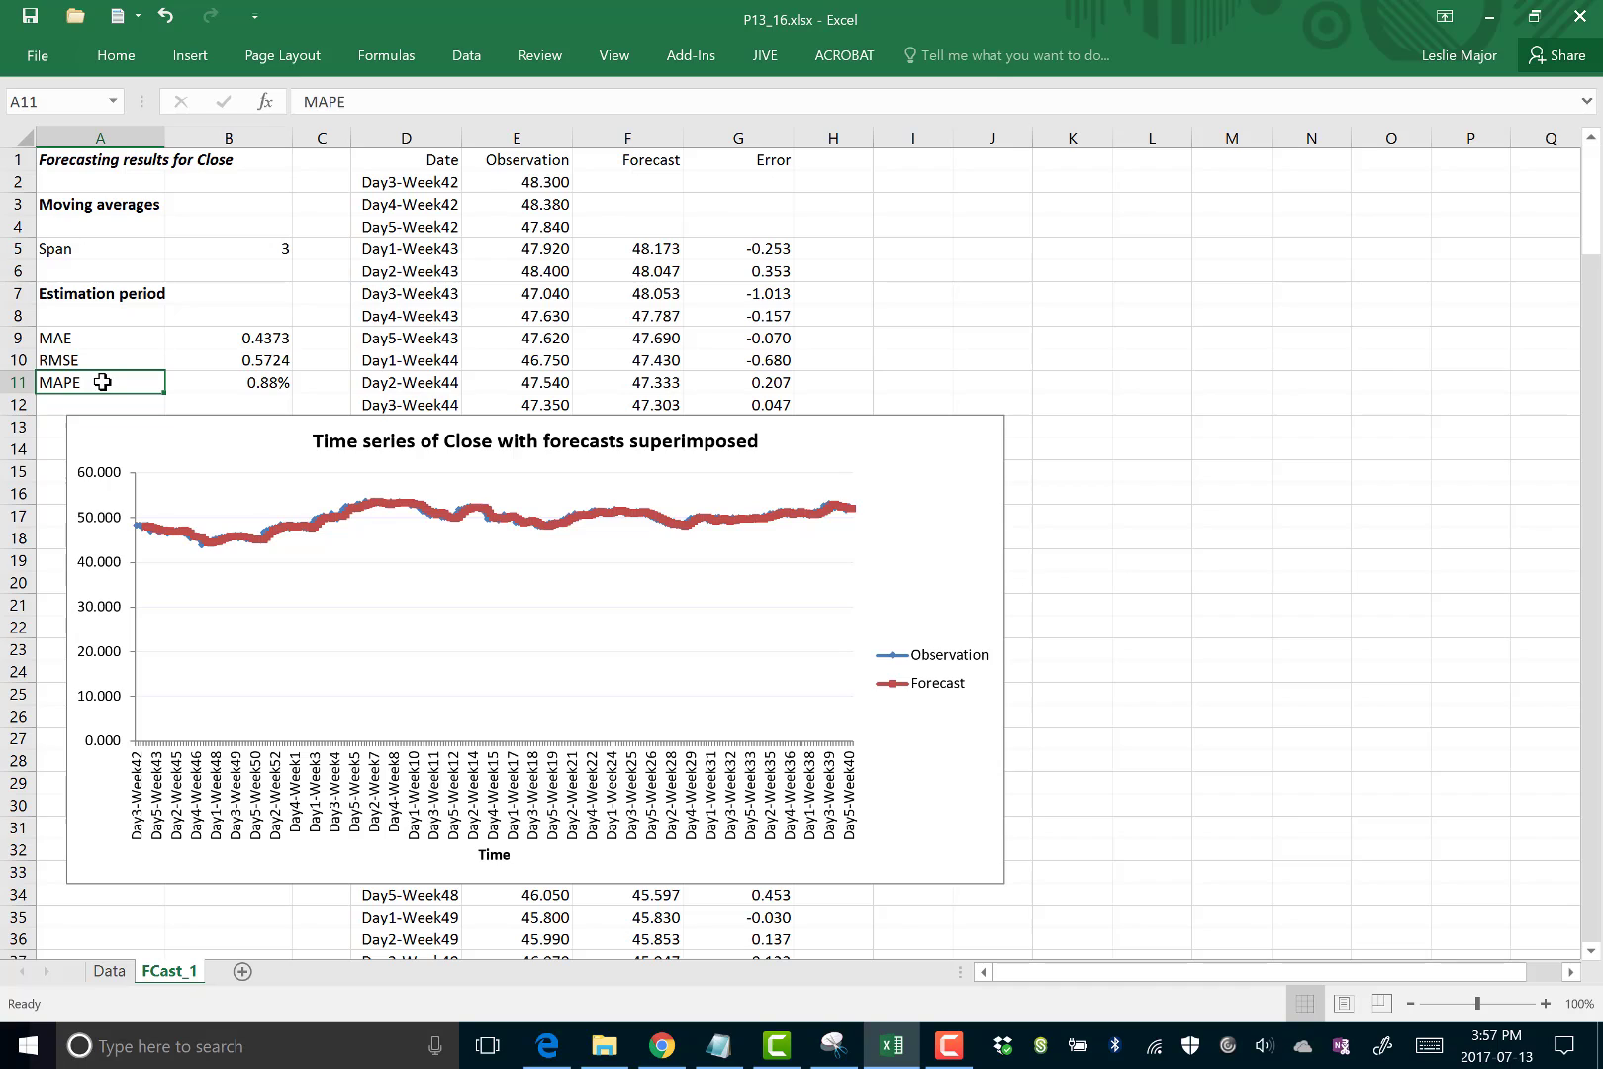
{"action": "left_click", "coordinate": [231, 385]}
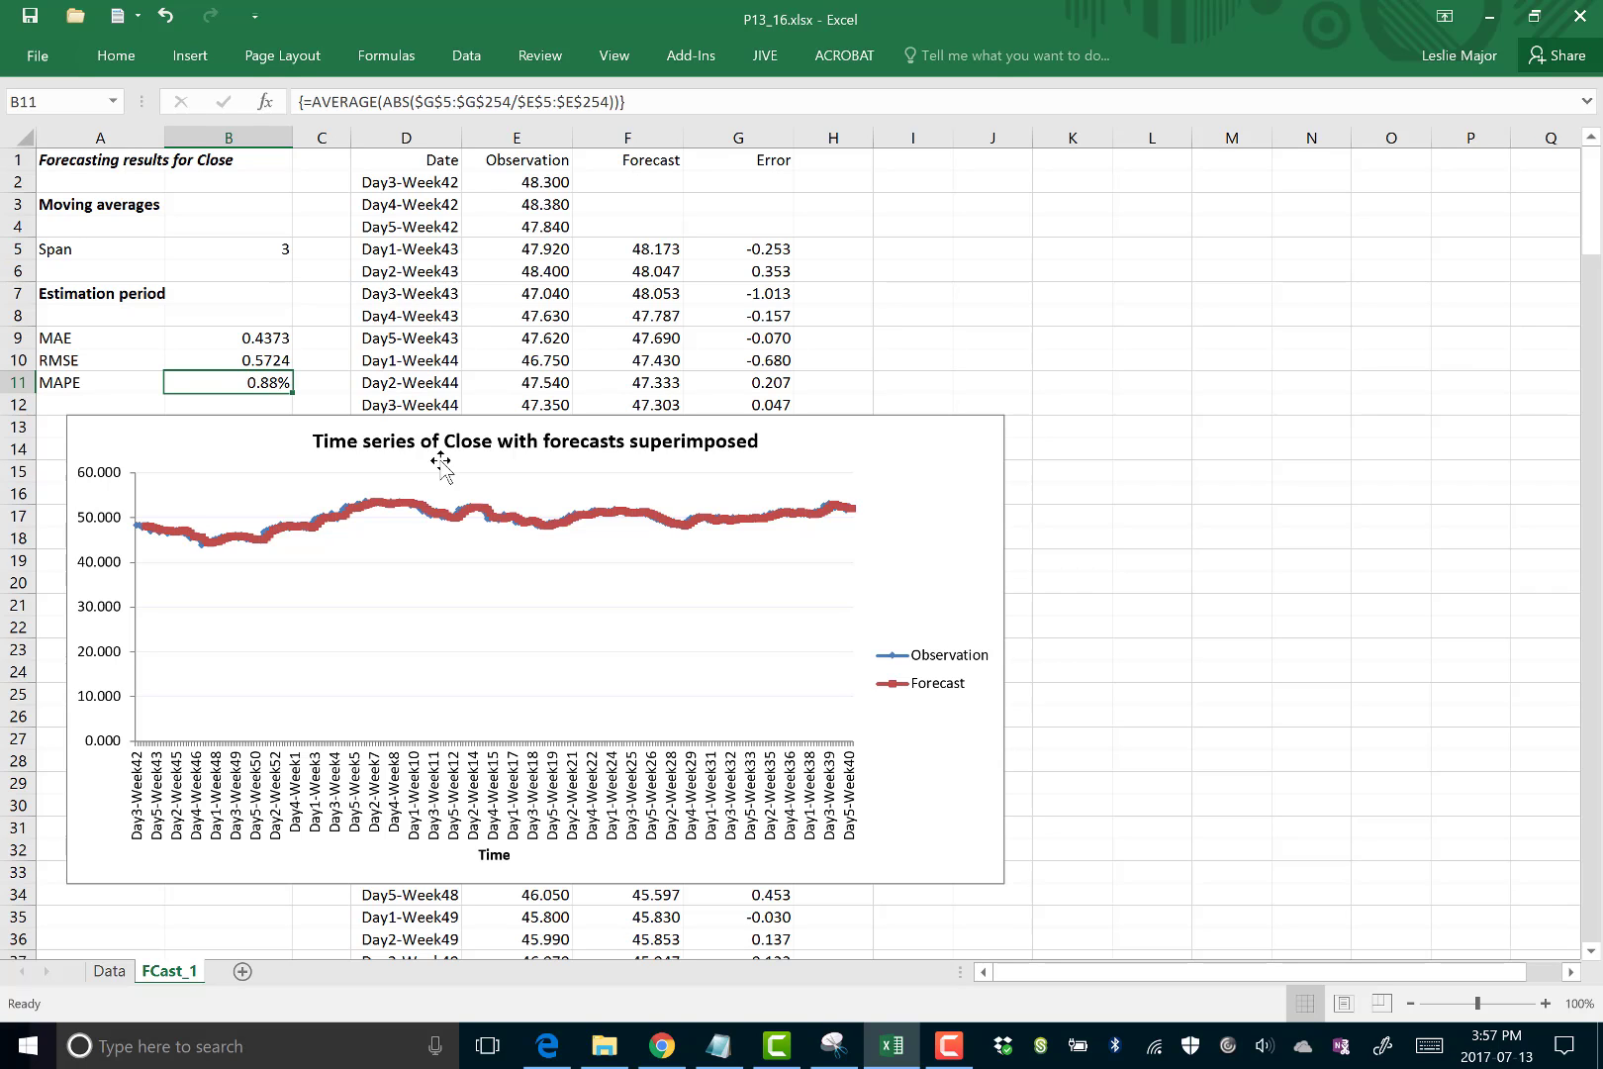
Switch to Snipping Tool to review the textbook definitions of MAE, RMSE and MAPE, and return to Excel.
{"action": "left_click", "coordinate": [834, 1046]}
{"action": "scroll", "coordinate": [811, 574], "scroll_direction": "down", "scroll_amount": 1}
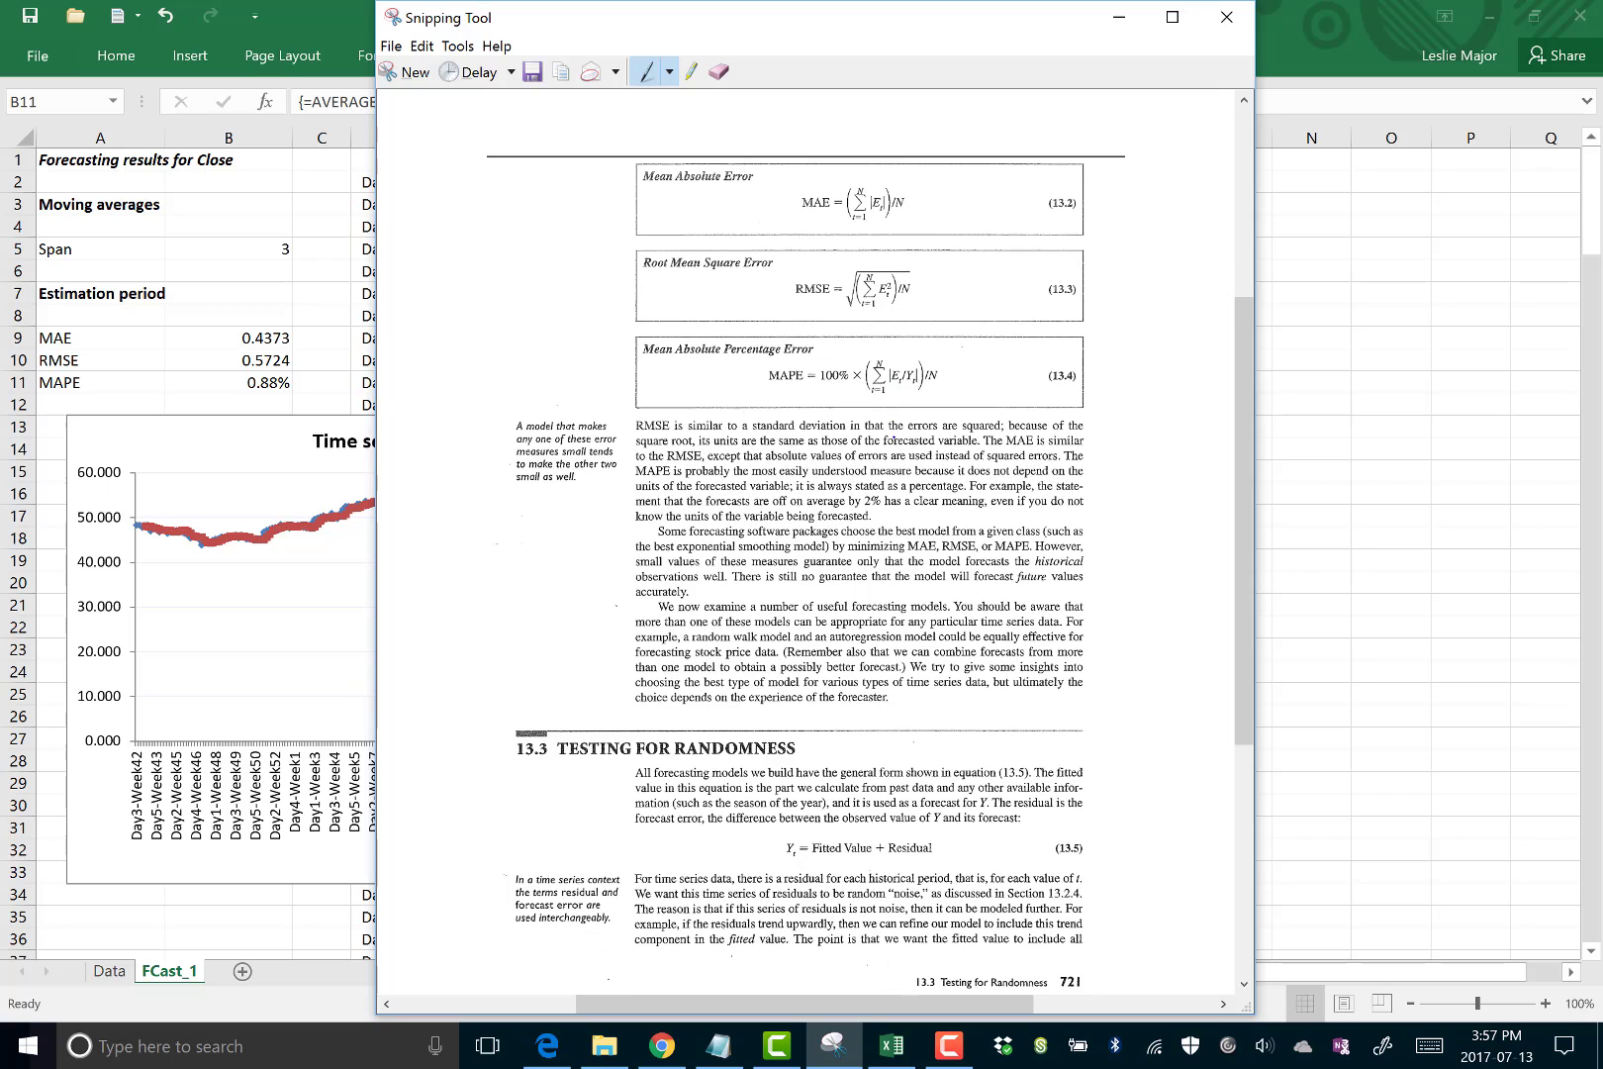
{"action": "scroll", "coordinate": [812, 574], "scroll_direction": "up", "scroll_amount": 1}
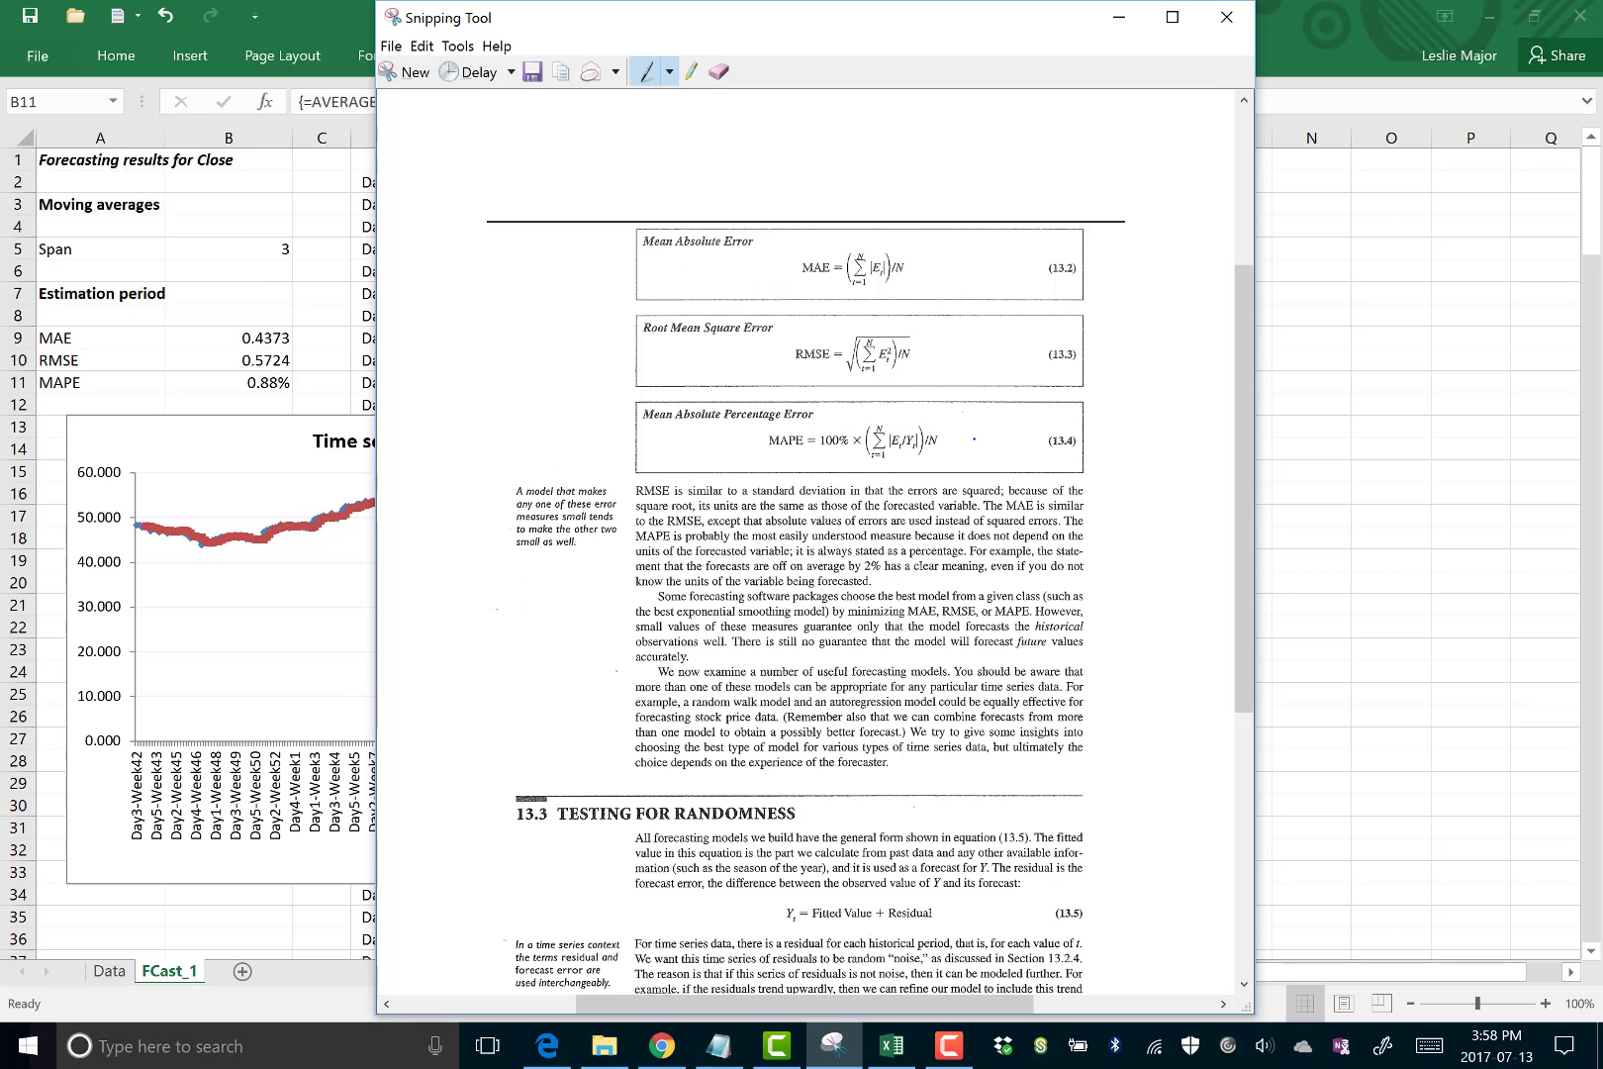
{"action": "key", "text": "alt+Tab"}
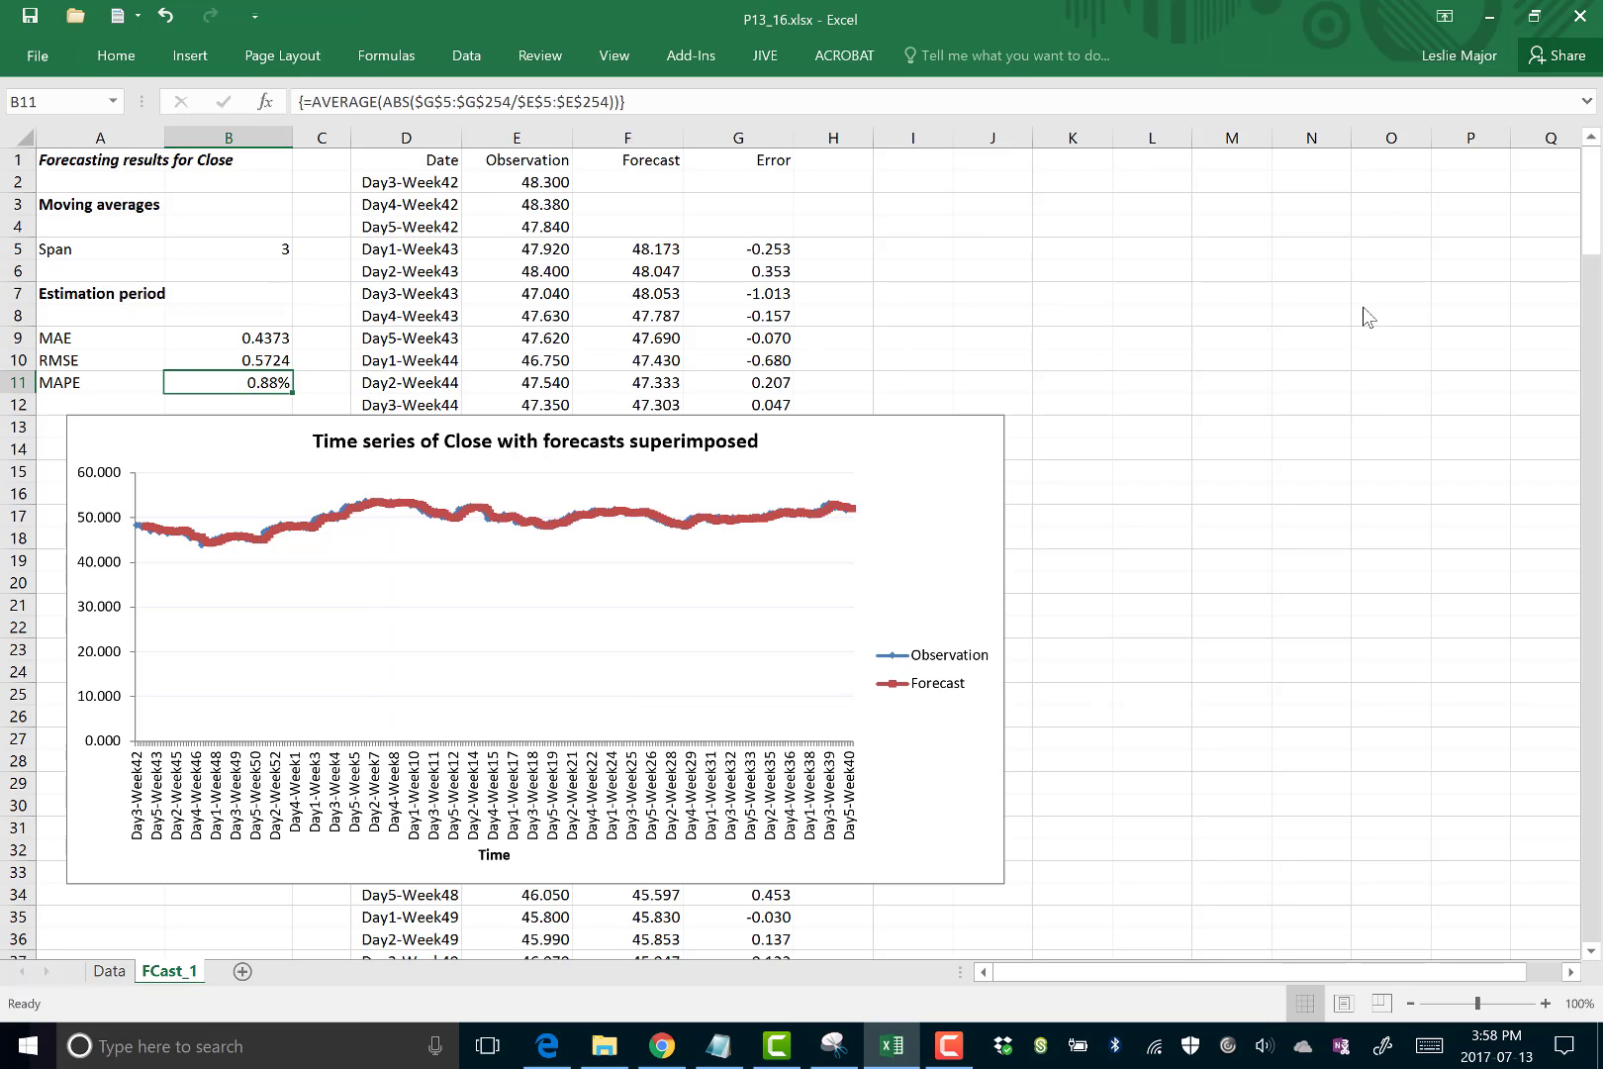
Review the MAE, RMSE and MAPE values in B9:B11, and switch to Edge to read textbook problem 35.
{"action": "left_click", "coordinate": [990, 337]}
{"action": "left_click_drag", "start_coordinate": [282, 338], "coordinate": [267, 382]}
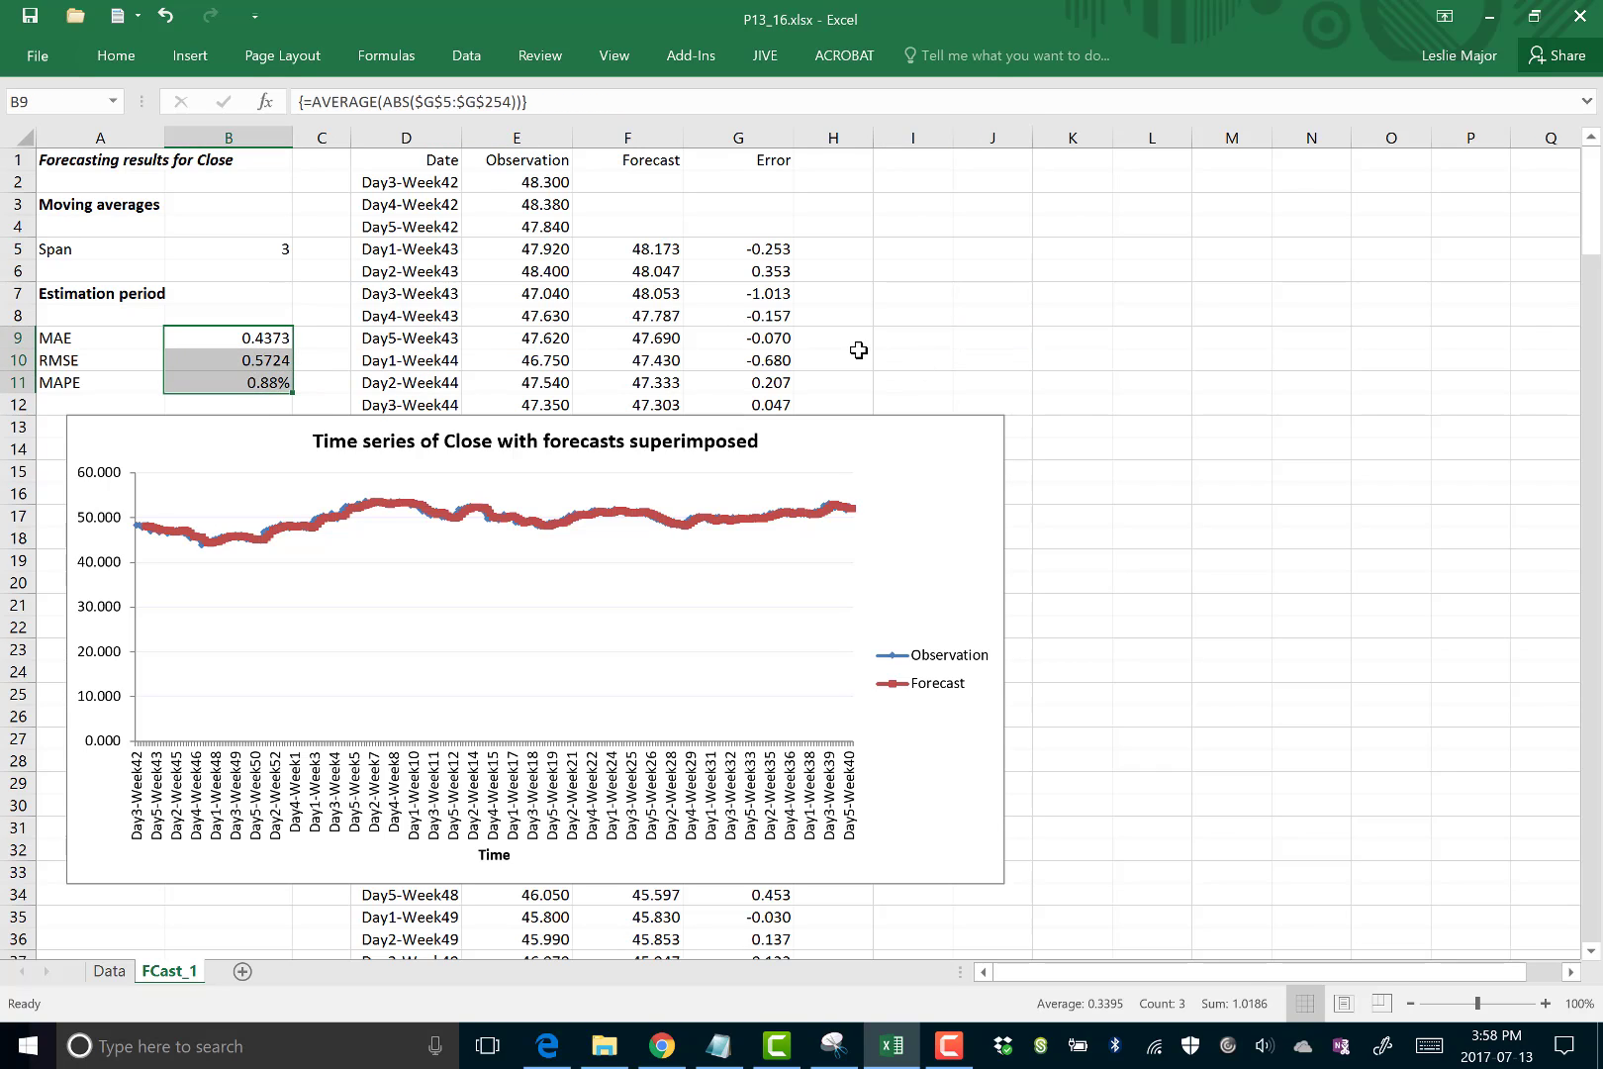
{"action": "left_click", "coordinate": [890, 358]}
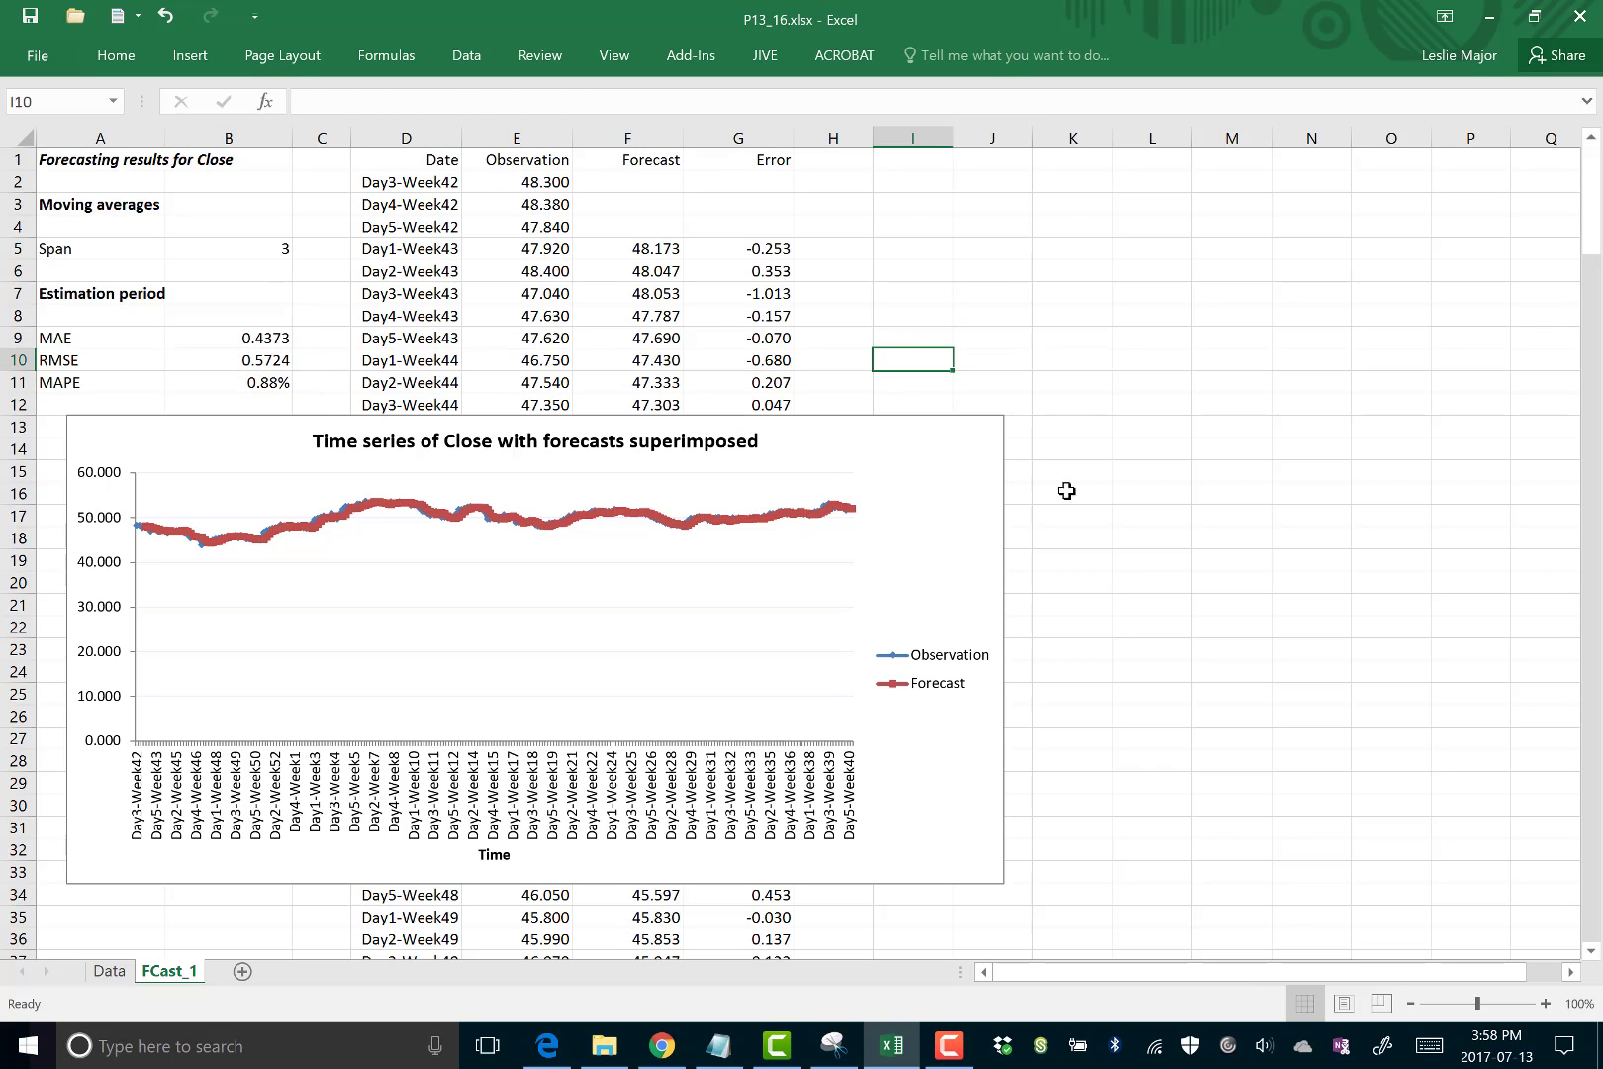
{"action": "left_click", "coordinate": [547, 1046]}
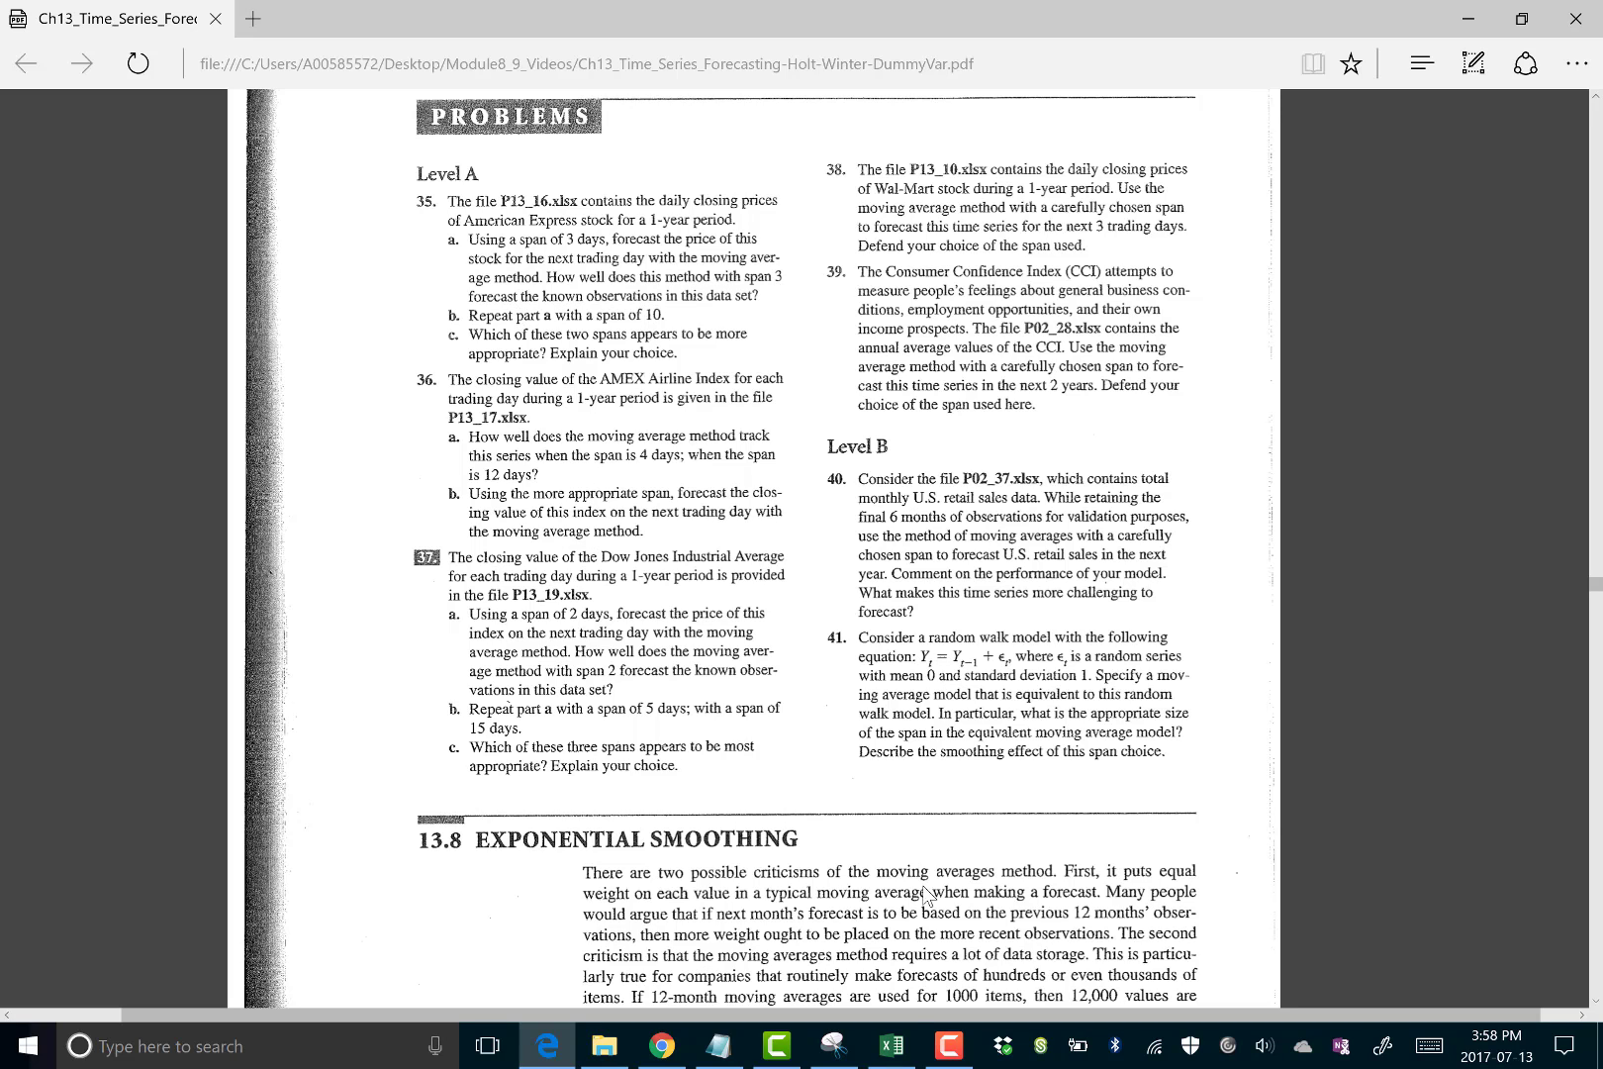
Switch to Excel and enter "Note:" in I7 and "The span of 3 moving average is very effective" in I8.
{"action": "left_click", "coordinate": [892, 1046]}
{"action": "left_click", "coordinate": [254, 378]}
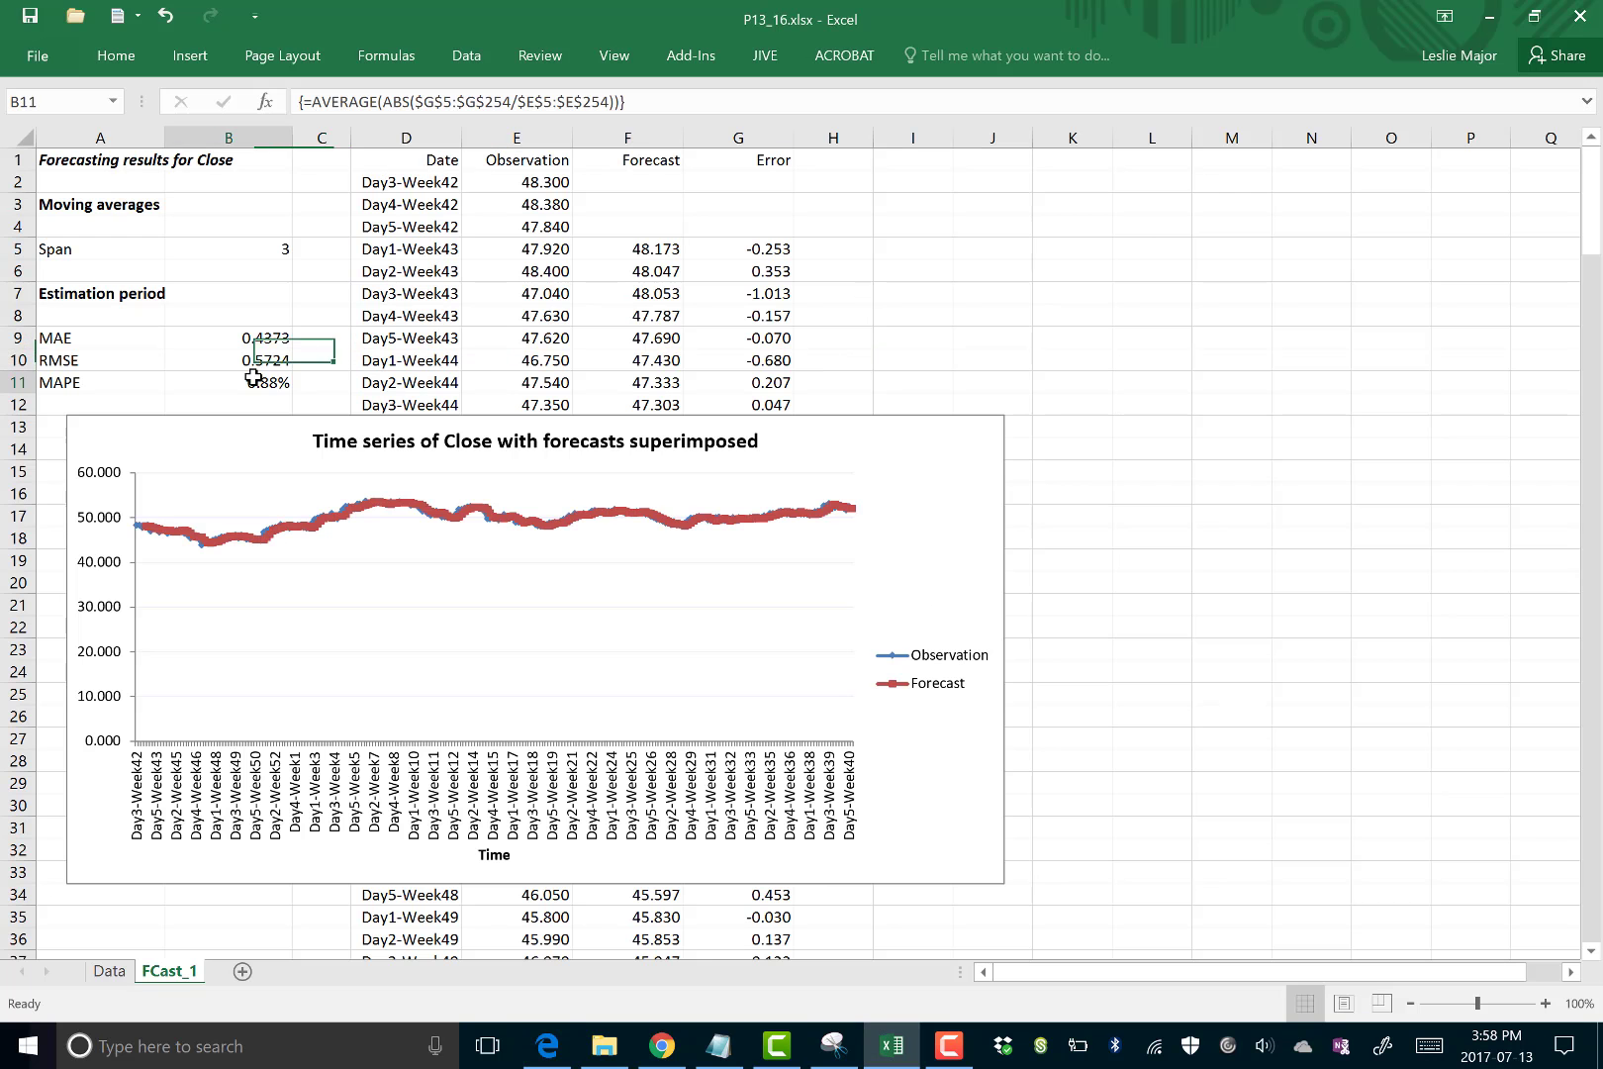
{"action": "left_click", "coordinate": [920, 298]}
{"action": "type", "text": "Notes:"}
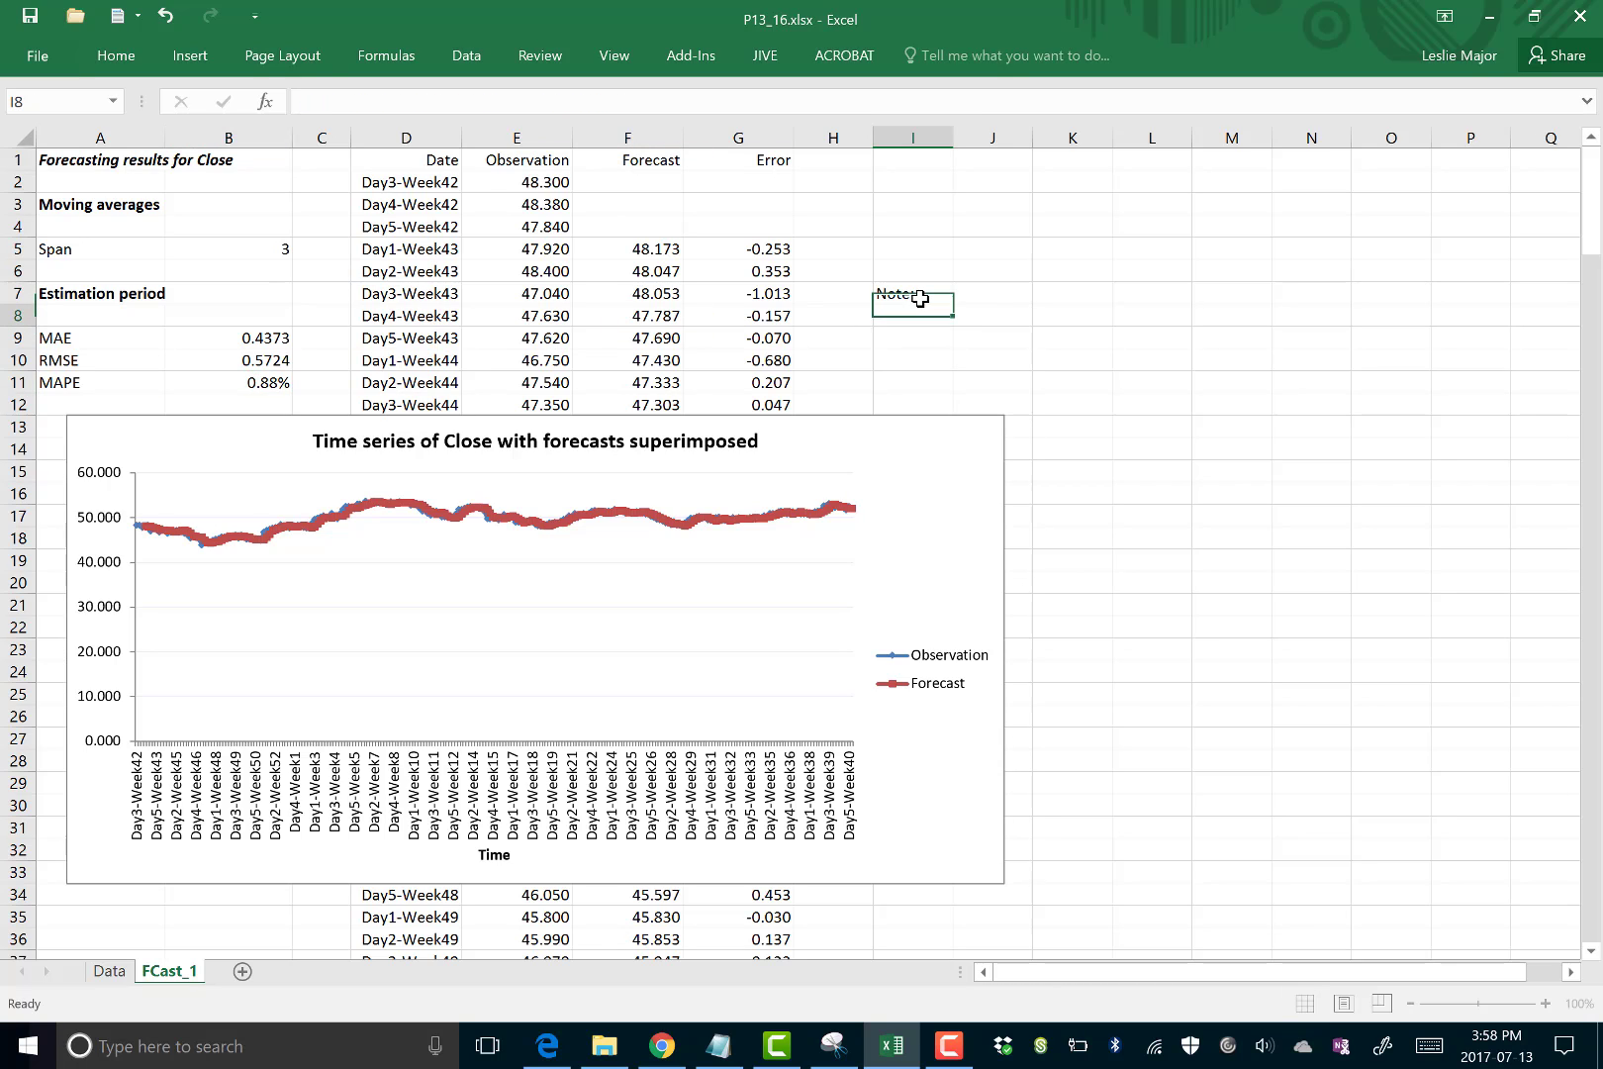
{"action": "key", "text": "Return"}
{"action": "type", "text": "The sp"}
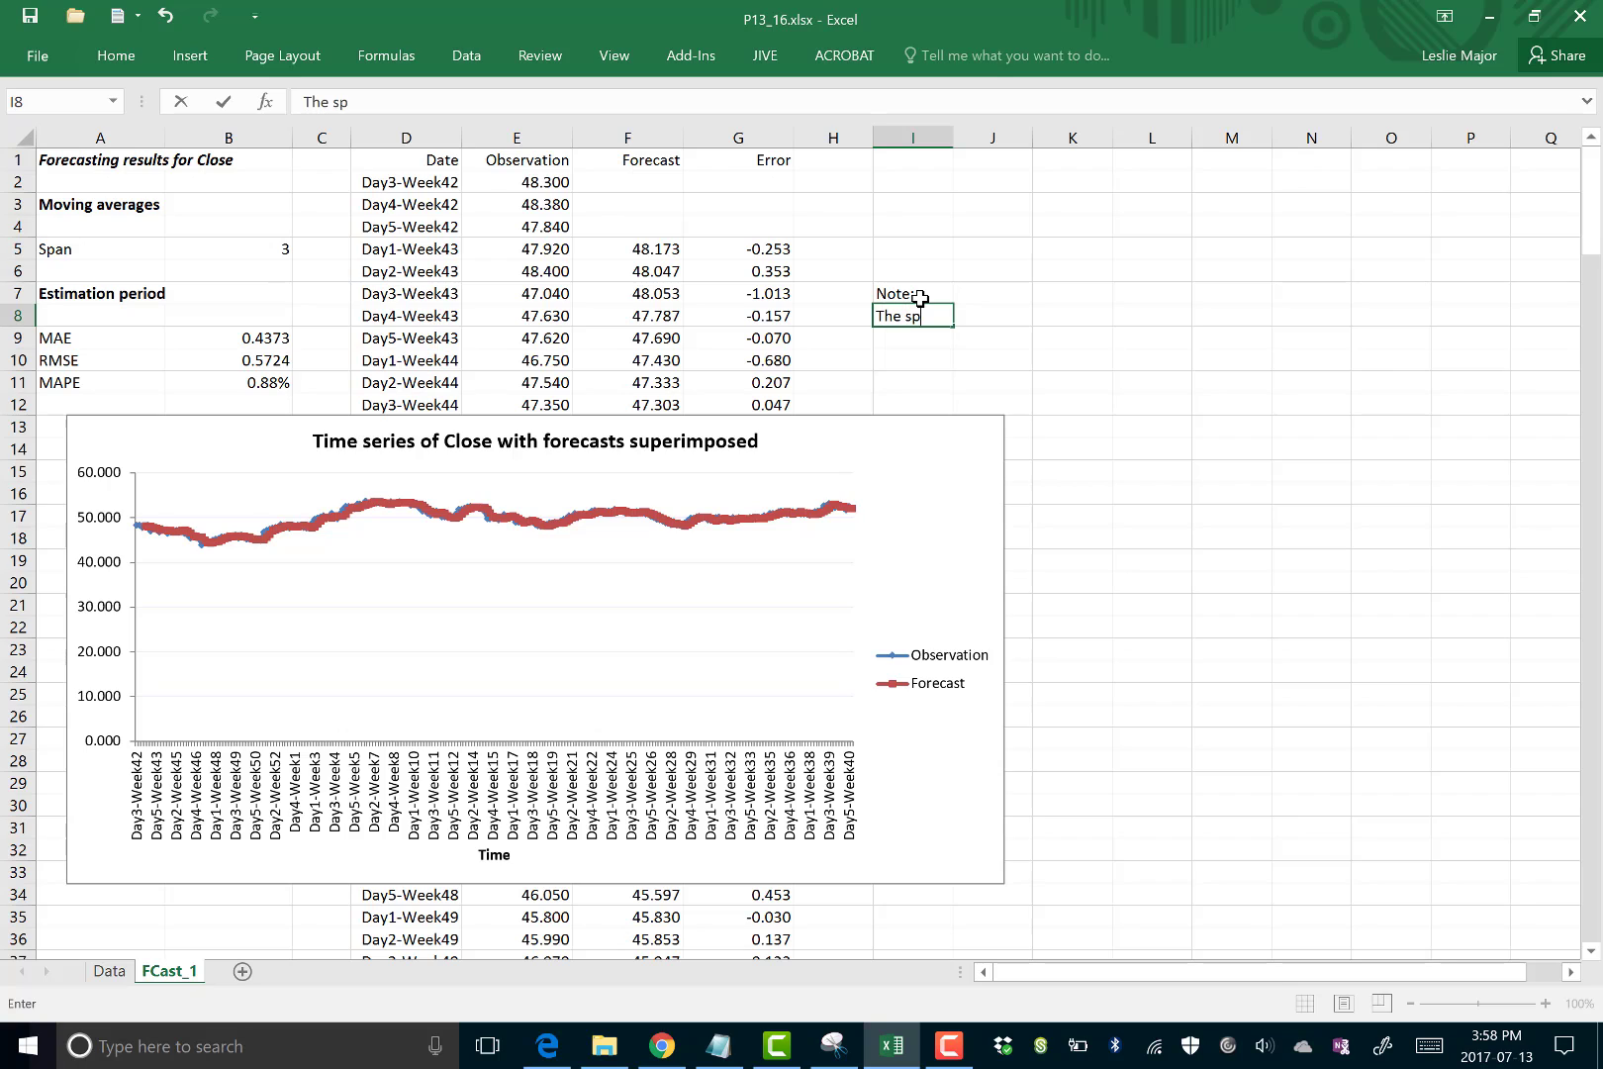
{"action": "type", "text": "an of 3 movin"}
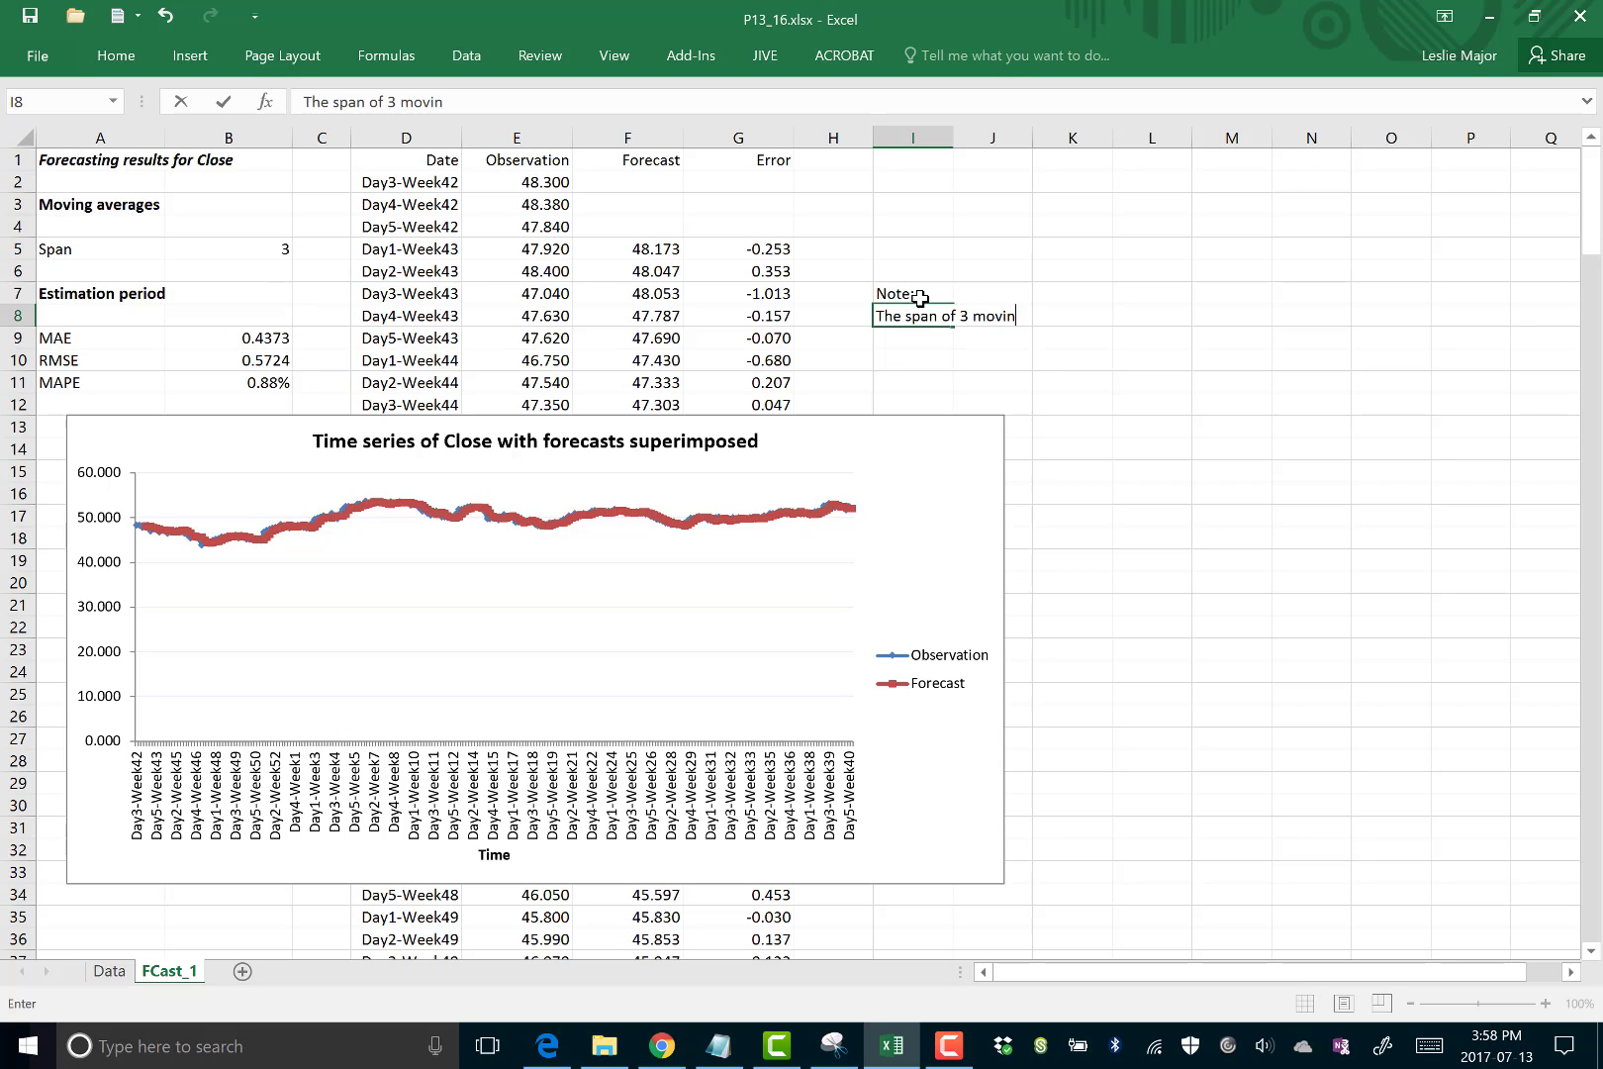
{"action": "type", "text": "g average is very"}
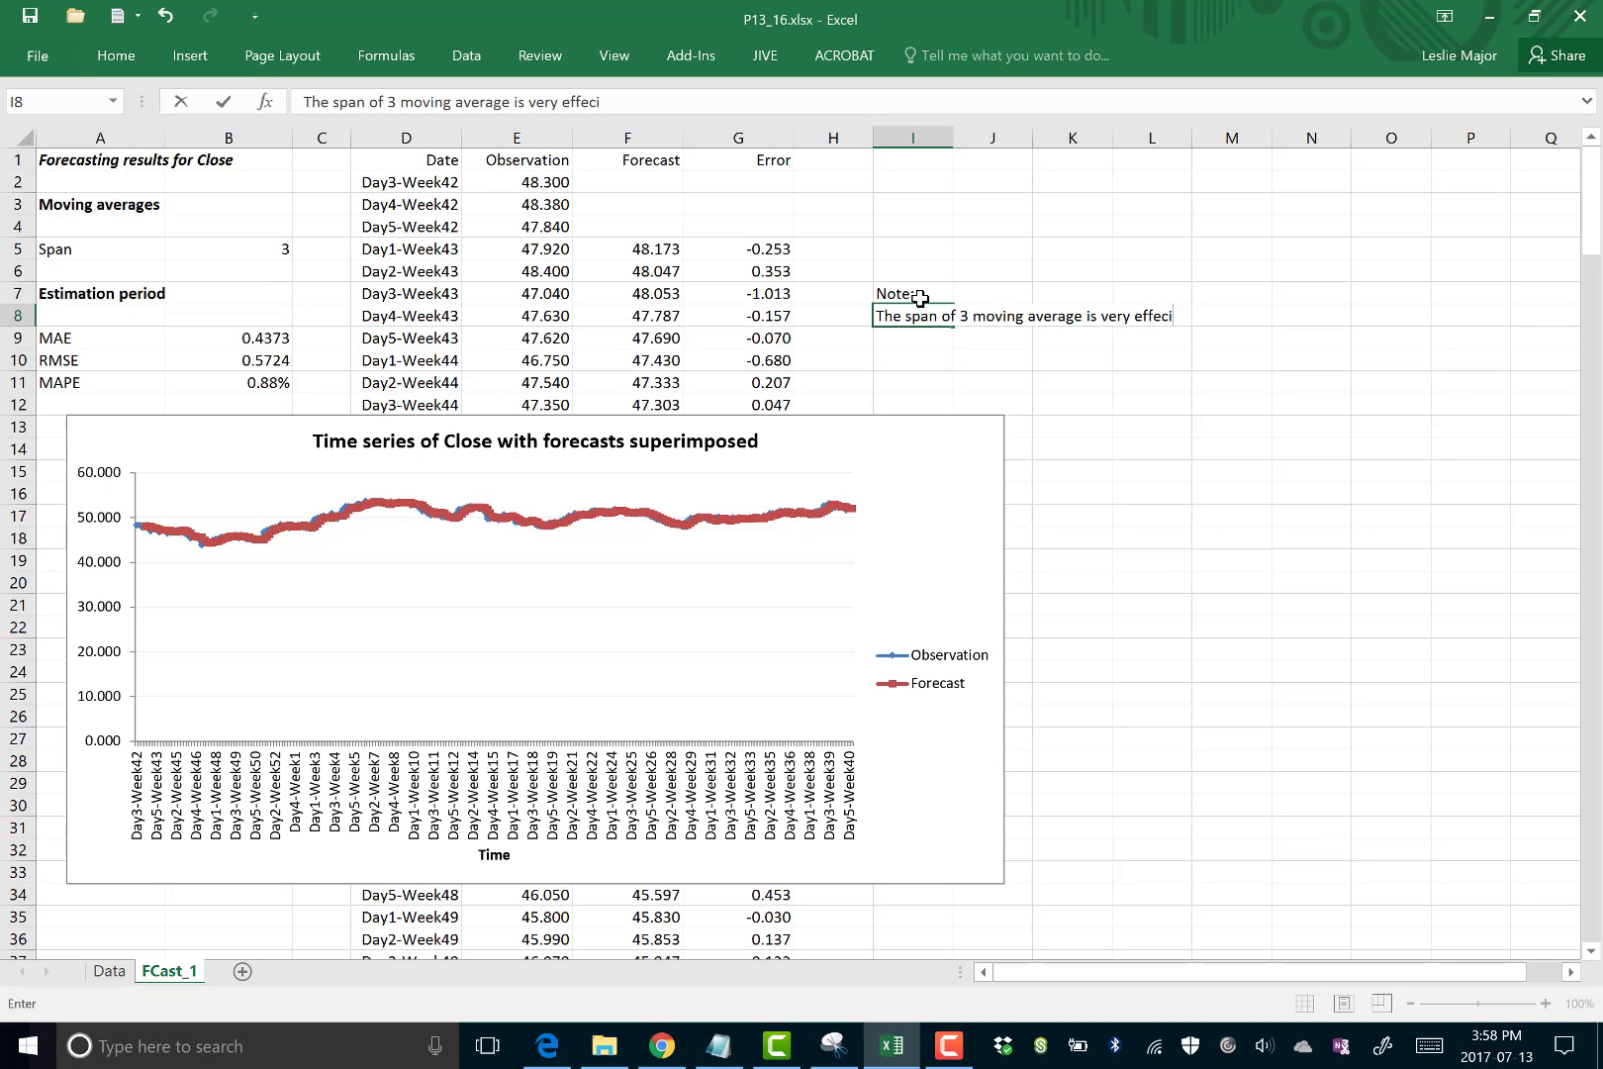
{"action": "type", "text": " effective"}
{"action": "key", "text": "Return"}
Continue the note with "at forecasting the known observations as the" in I9 and "MAPE is only 0.88%" in I10.
{"action": "type", "text": "at s"}
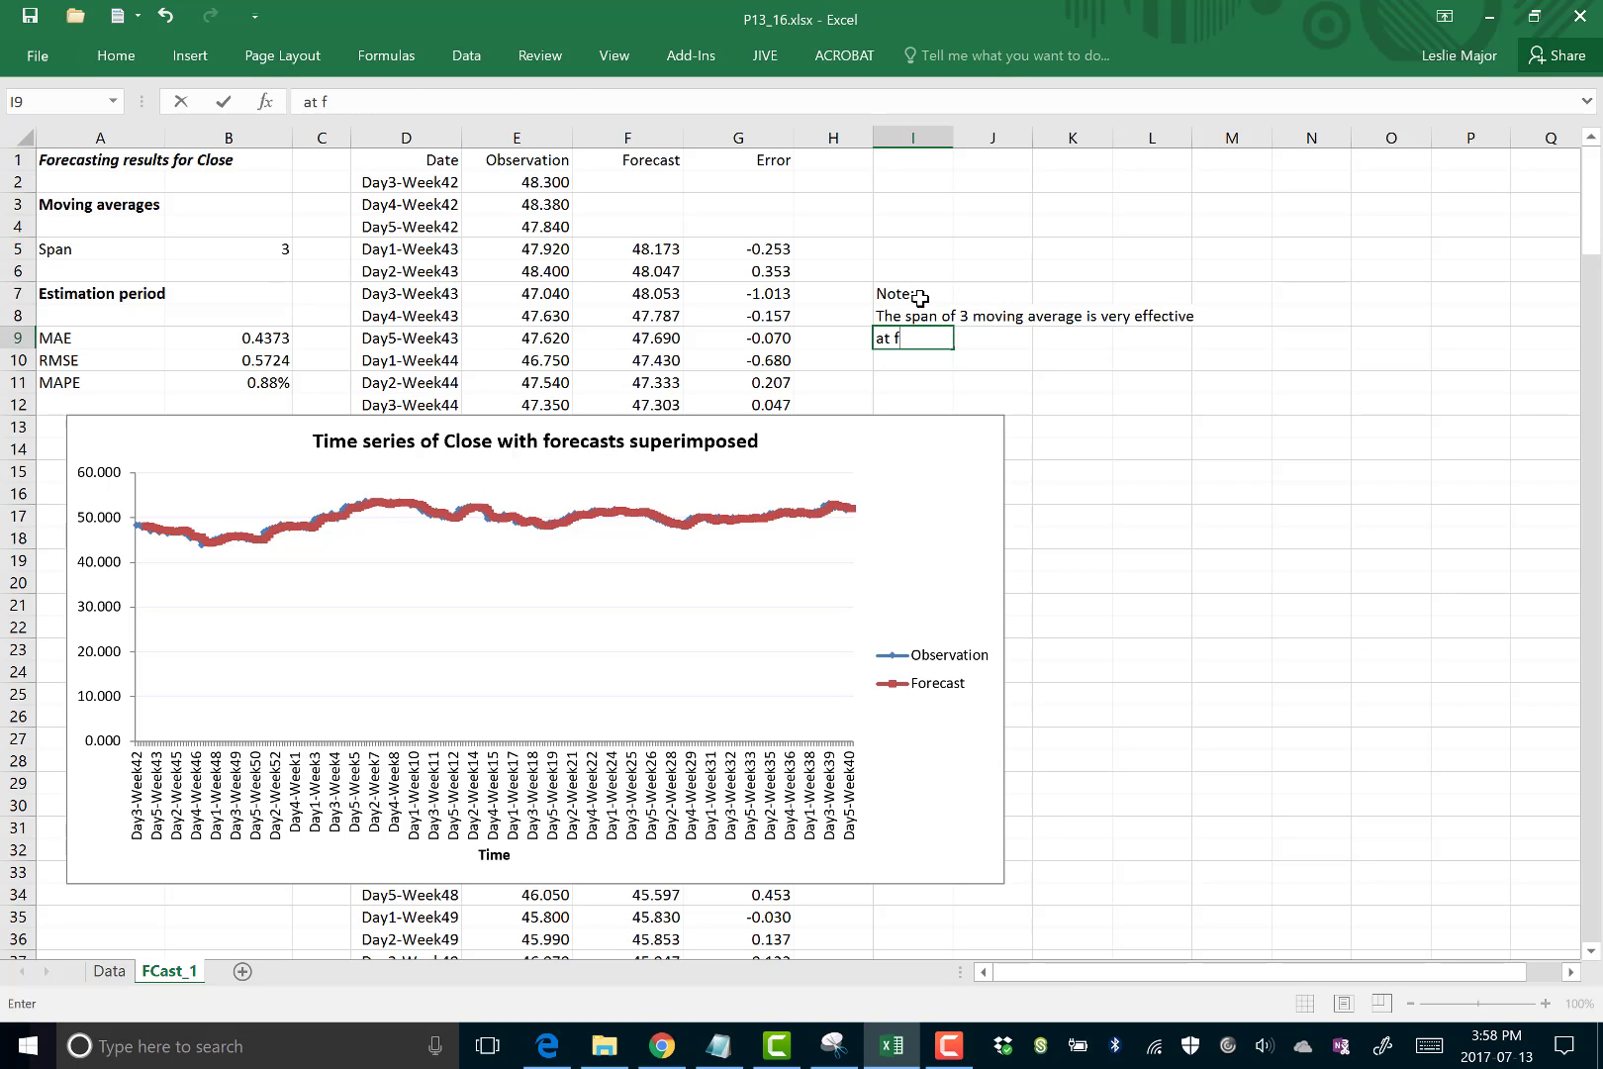
{"action": "type", "text": "orecasting the known ob"}
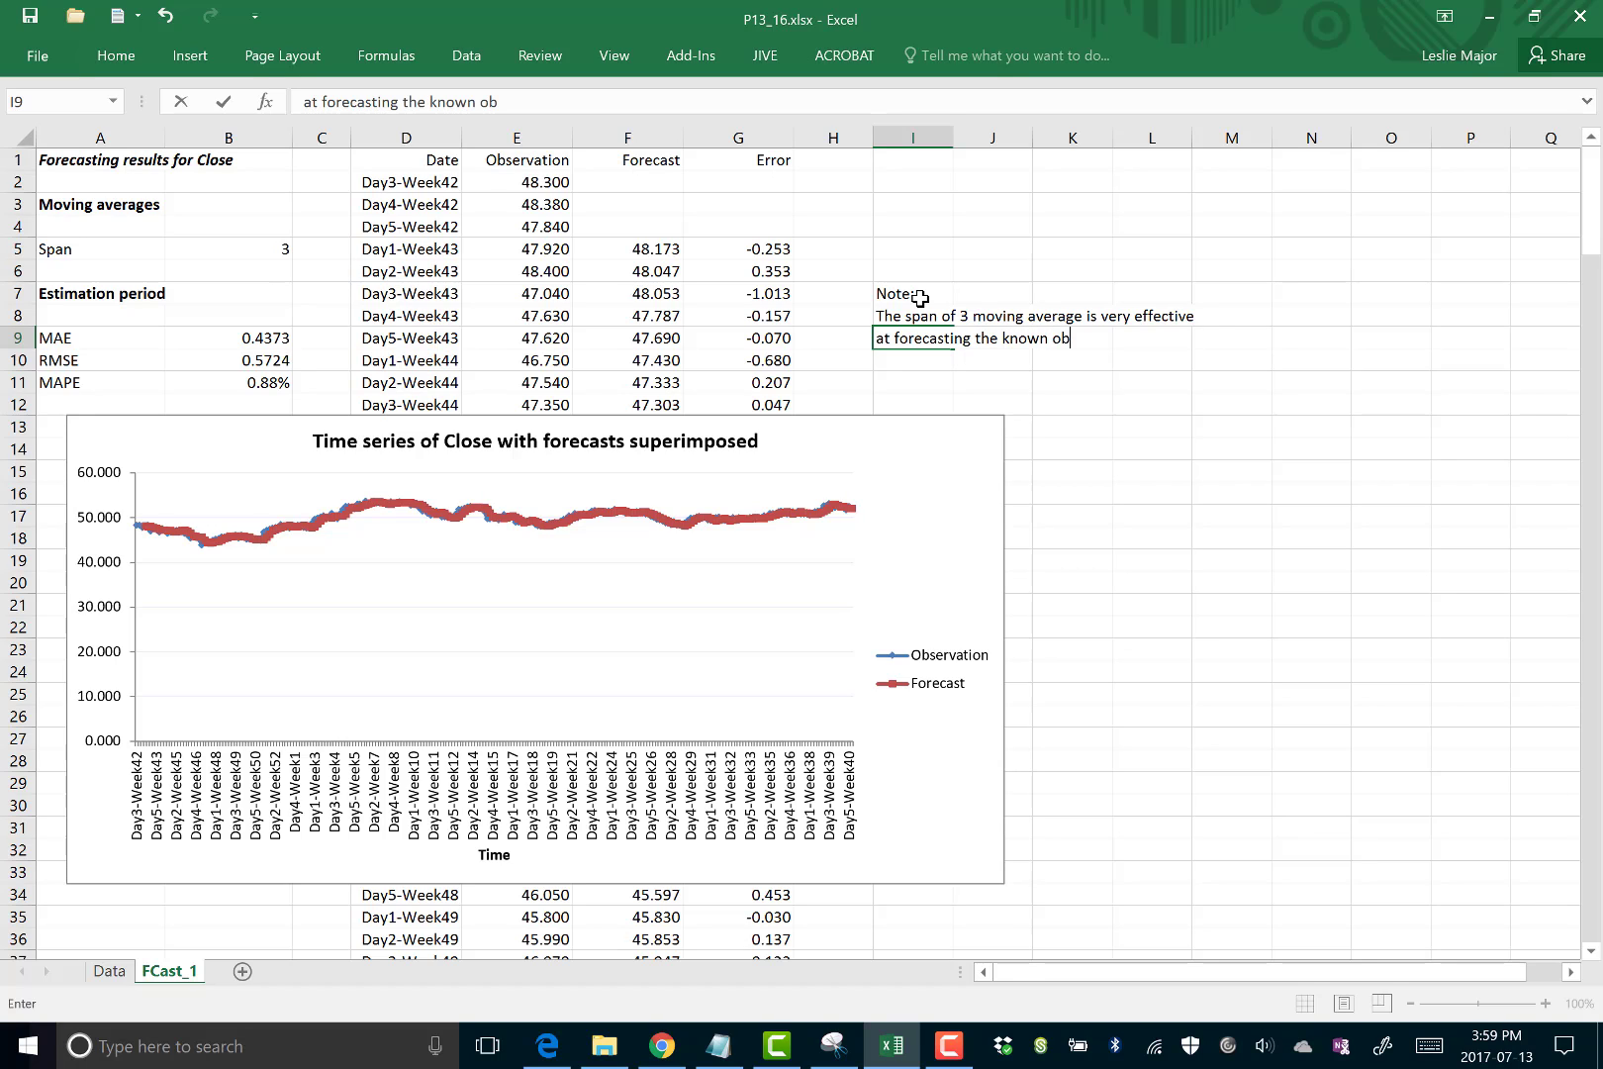
{"action": "type", "text": "servations as the"}
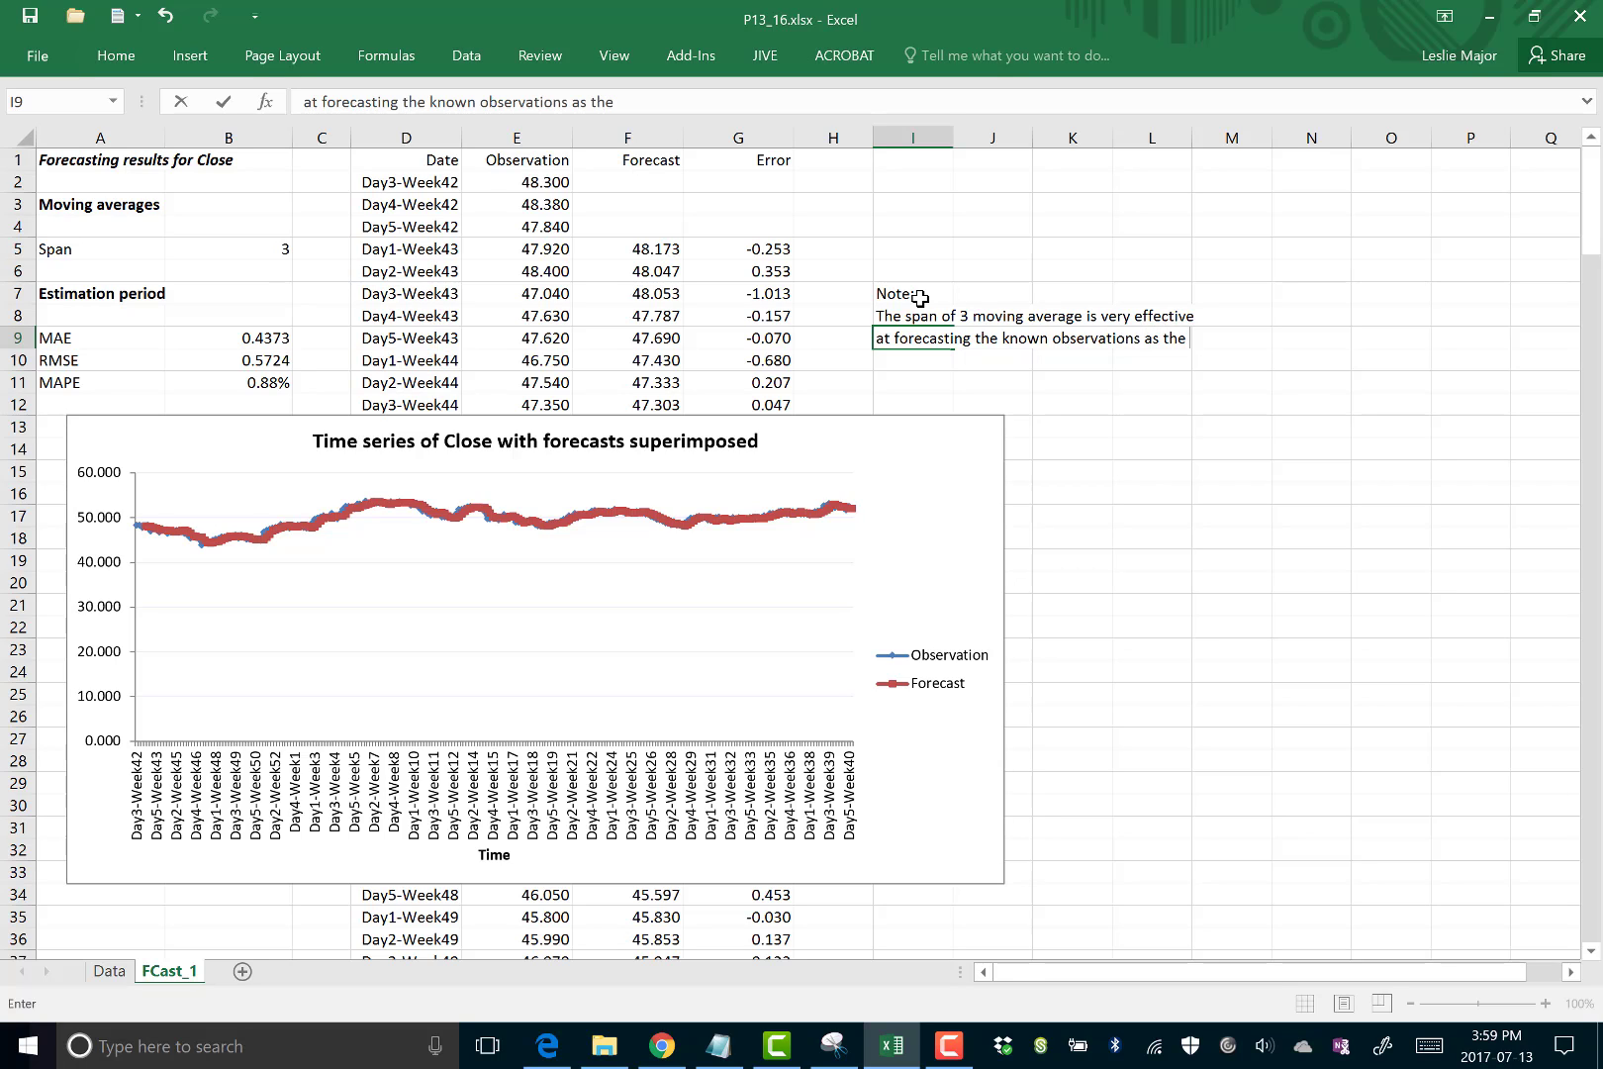
{"action": "key", "text": "Return"}
{"action": "type", "text": "MAPE i"}
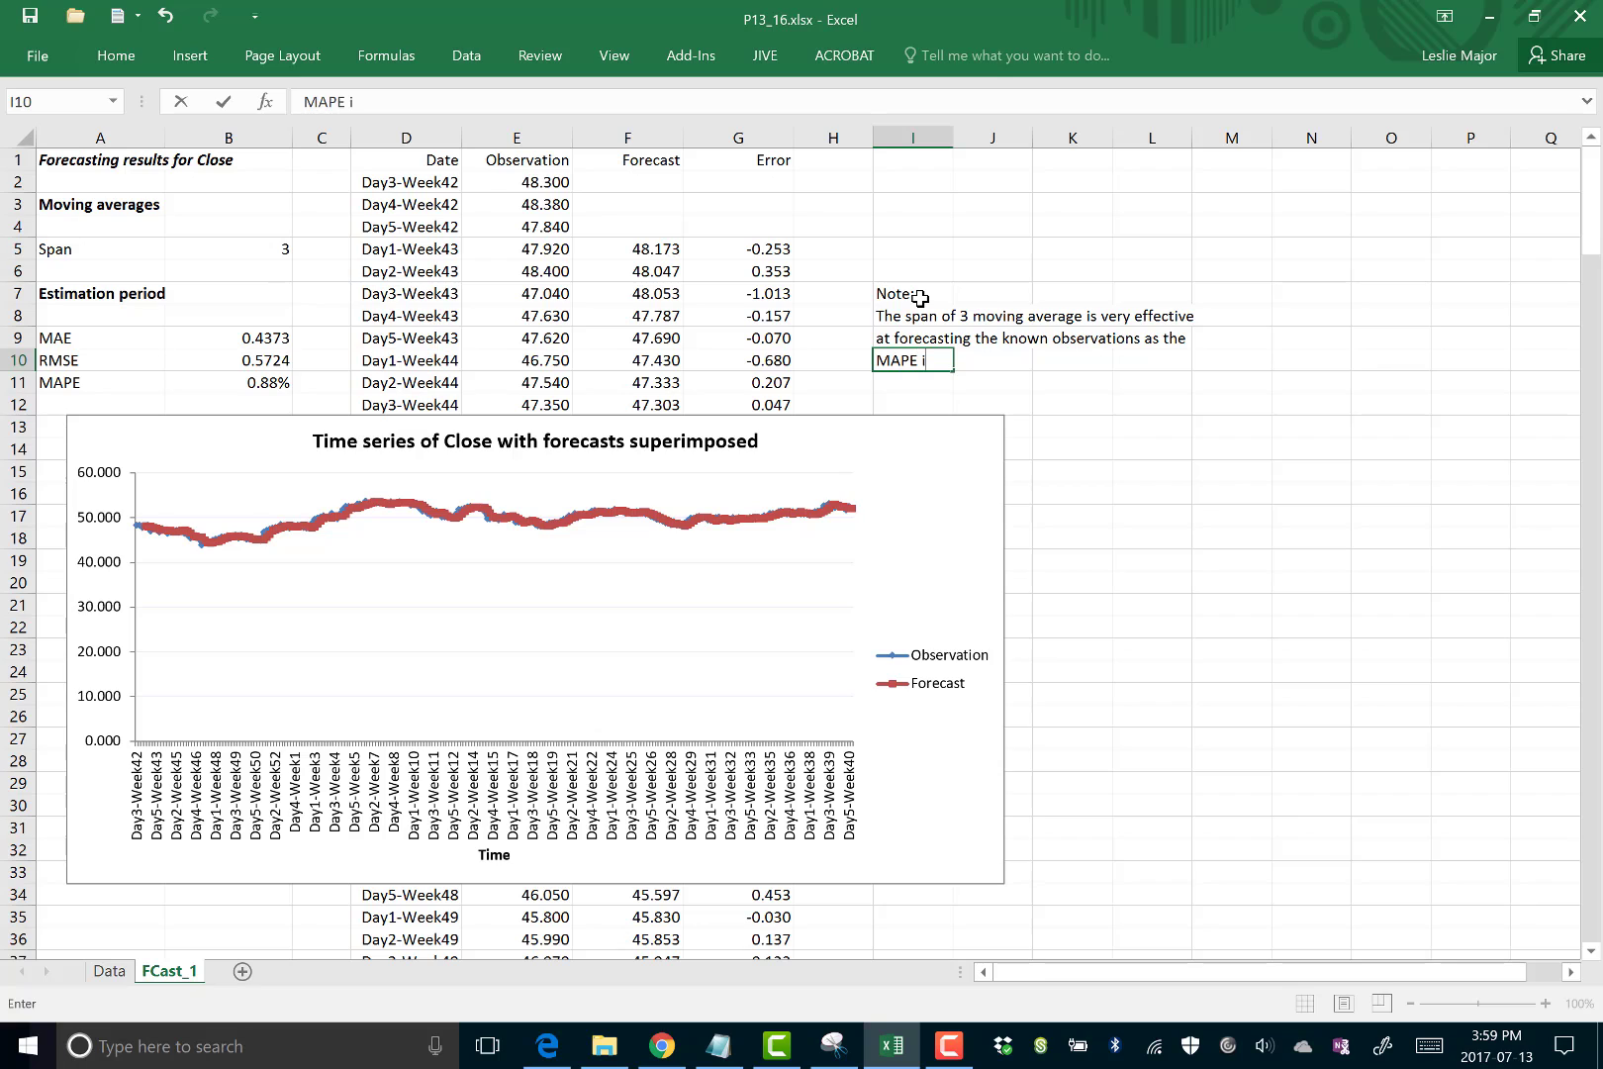
{"action": "type", "text": "s only 0.88"}
{"action": "key", "text": "Return"}
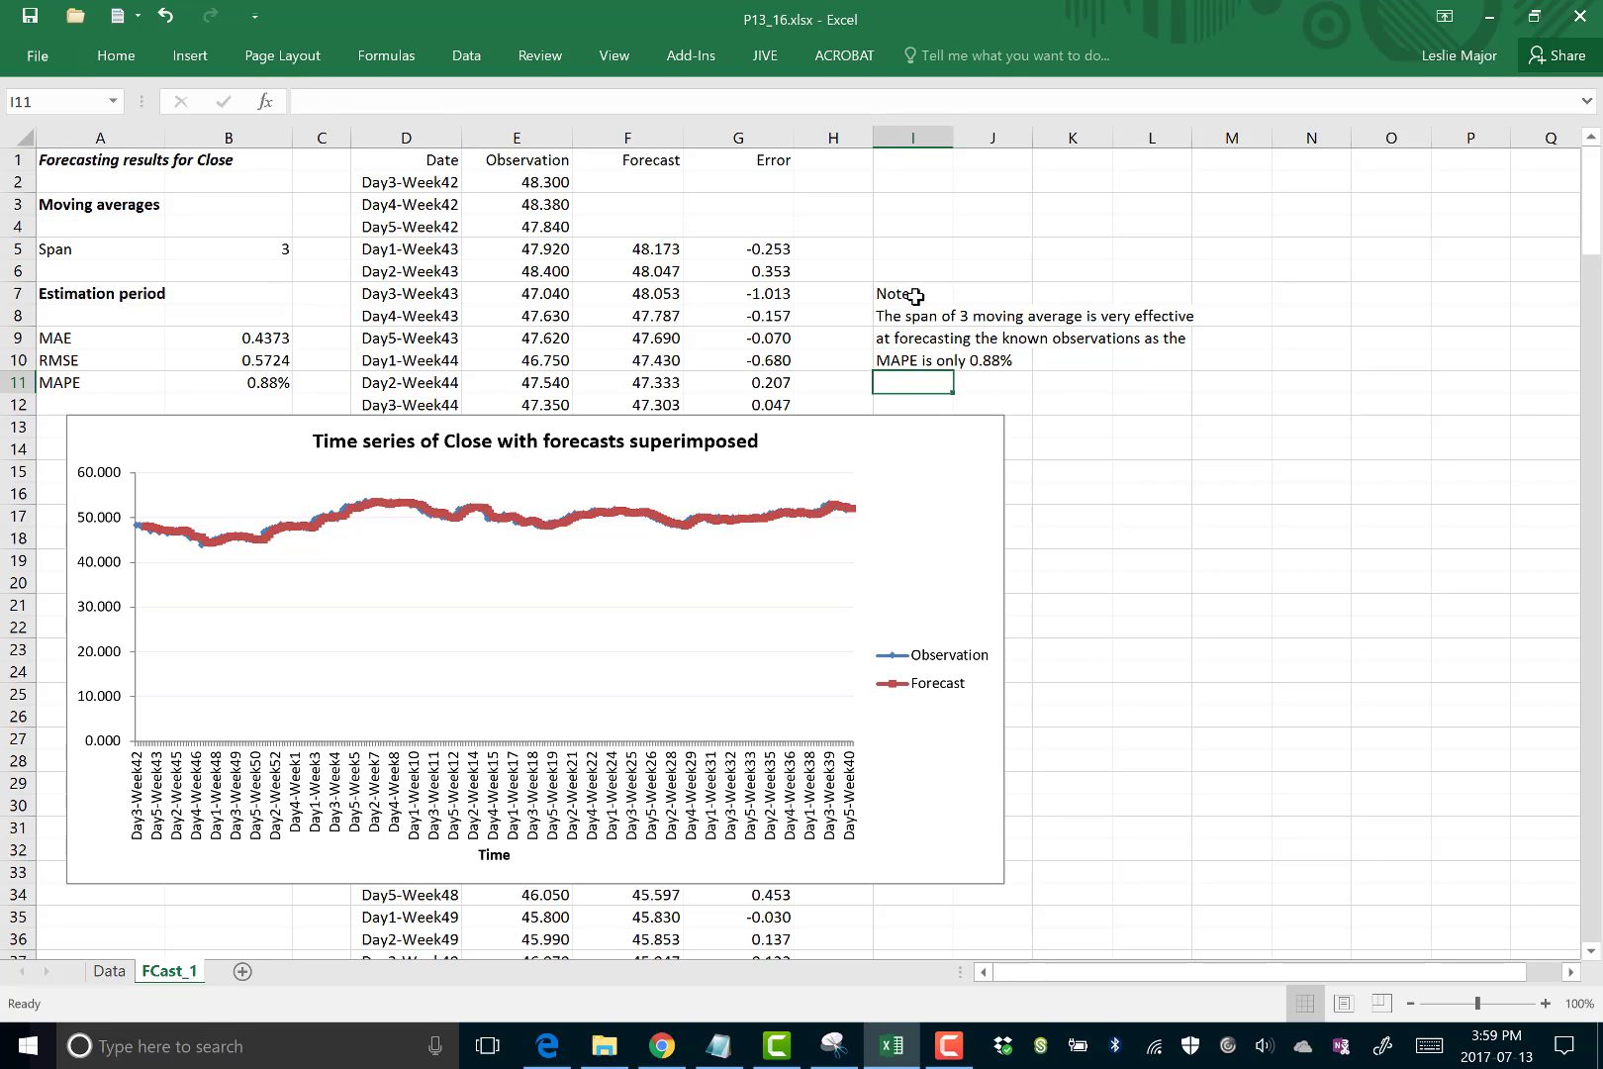
Color the note text in I7:I10 red and make its "Note:" heading bold.
{"action": "left_click_drag", "start_coordinate": [915, 296], "coordinate": [900, 356]}
{"action": "right_click", "coordinate": [901, 355]}
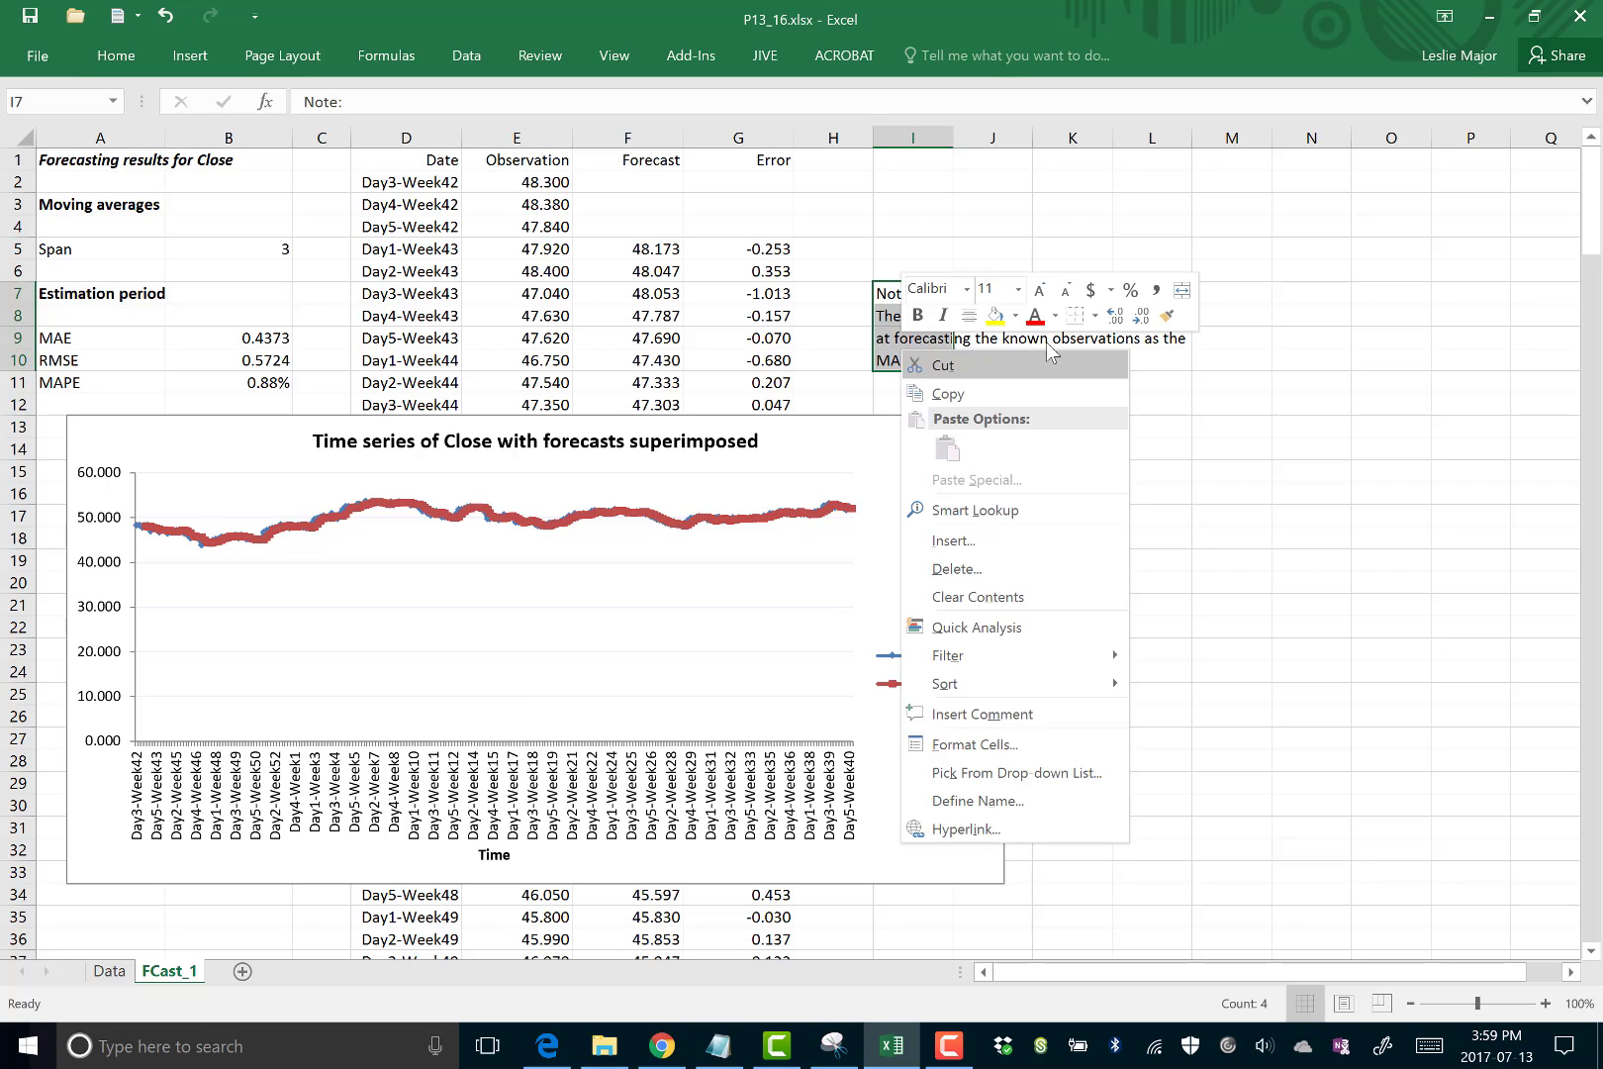
{"action": "left_click", "coordinate": [1035, 314]}
{"action": "left_click", "coordinate": [1138, 408]}
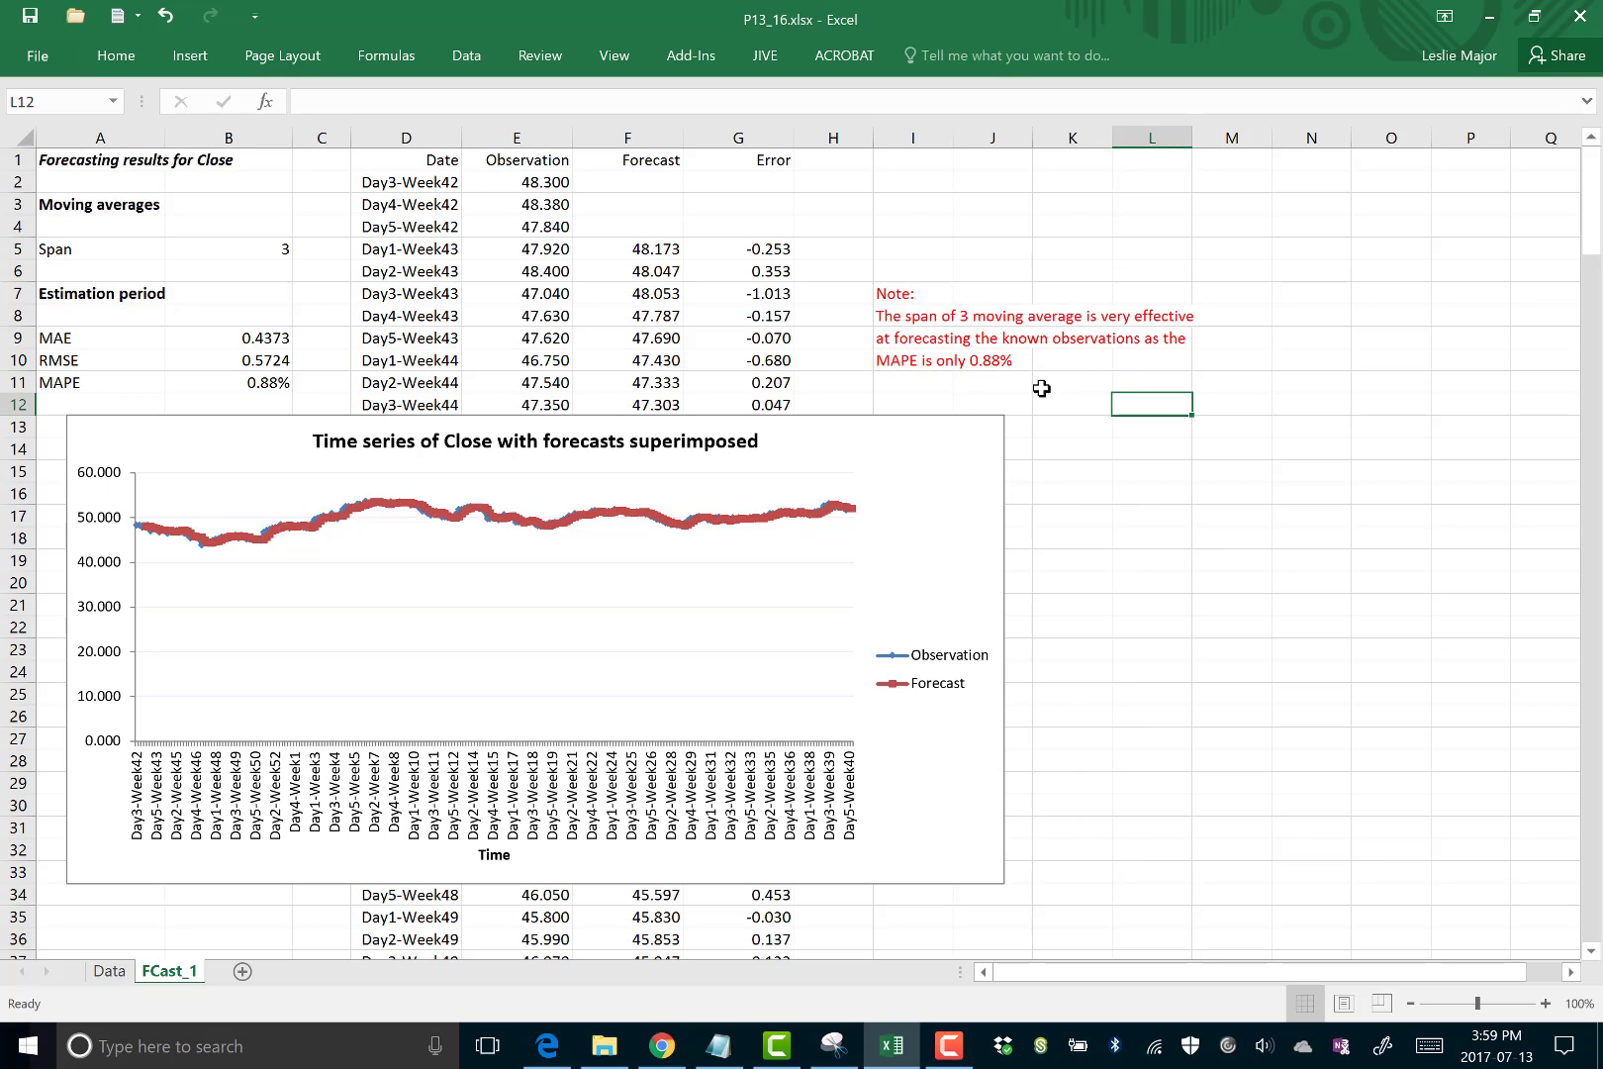
{"action": "left_click", "coordinate": [927, 295]}
{"action": "key", "text": "ctrl+b"}
{"action": "left_click", "coordinate": [1141, 408]}
{"action": "left_click", "coordinate": [908, 209]}
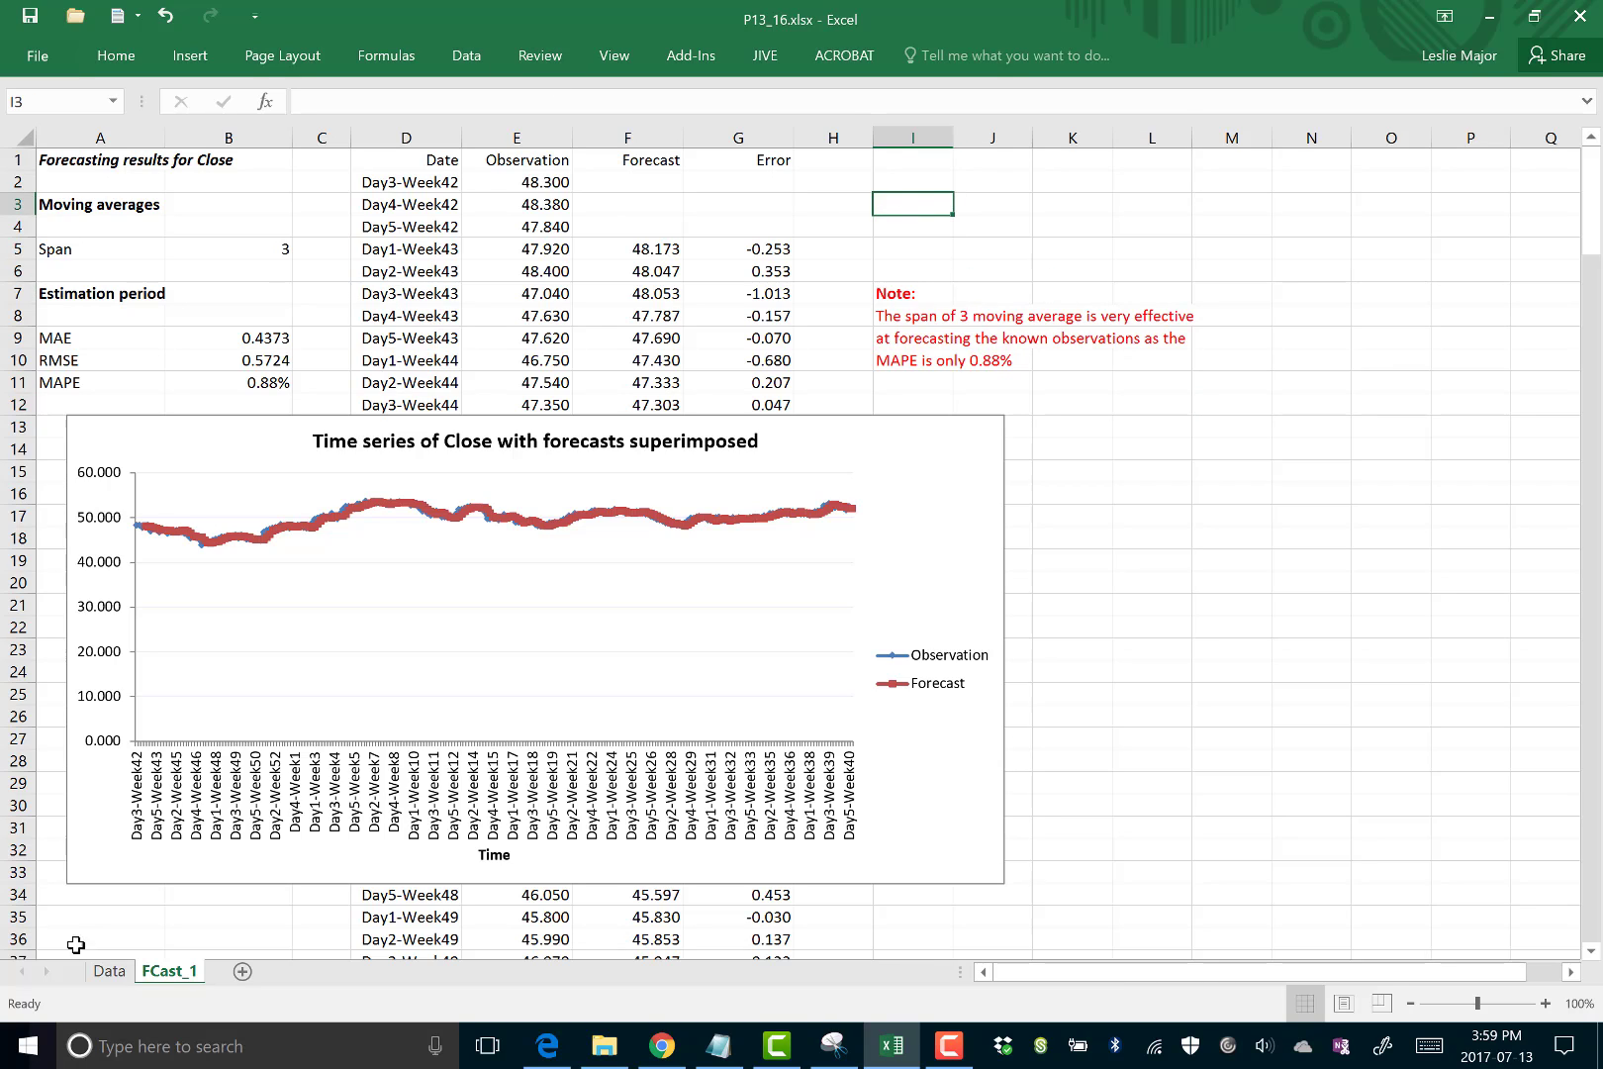
Rename the FCast_1 sheet as FCast_span3.
{"action": "right_click", "coordinate": [166, 970]}
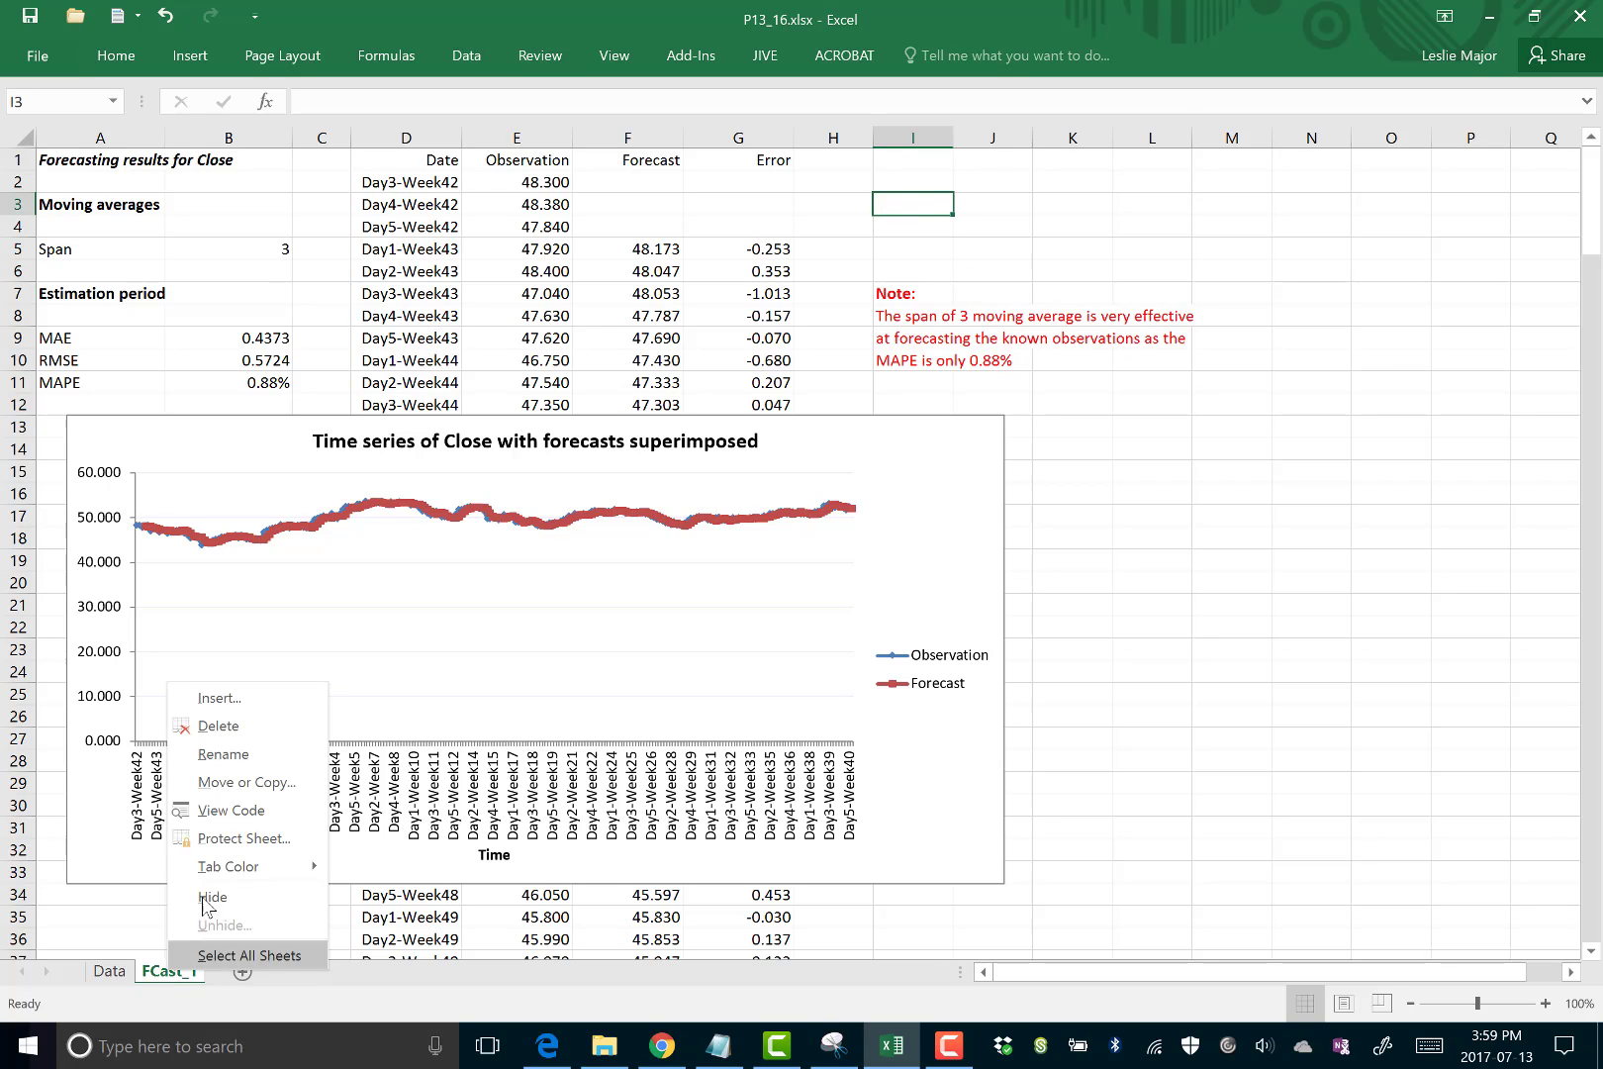
{"action": "left_click", "coordinate": [208, 838]}
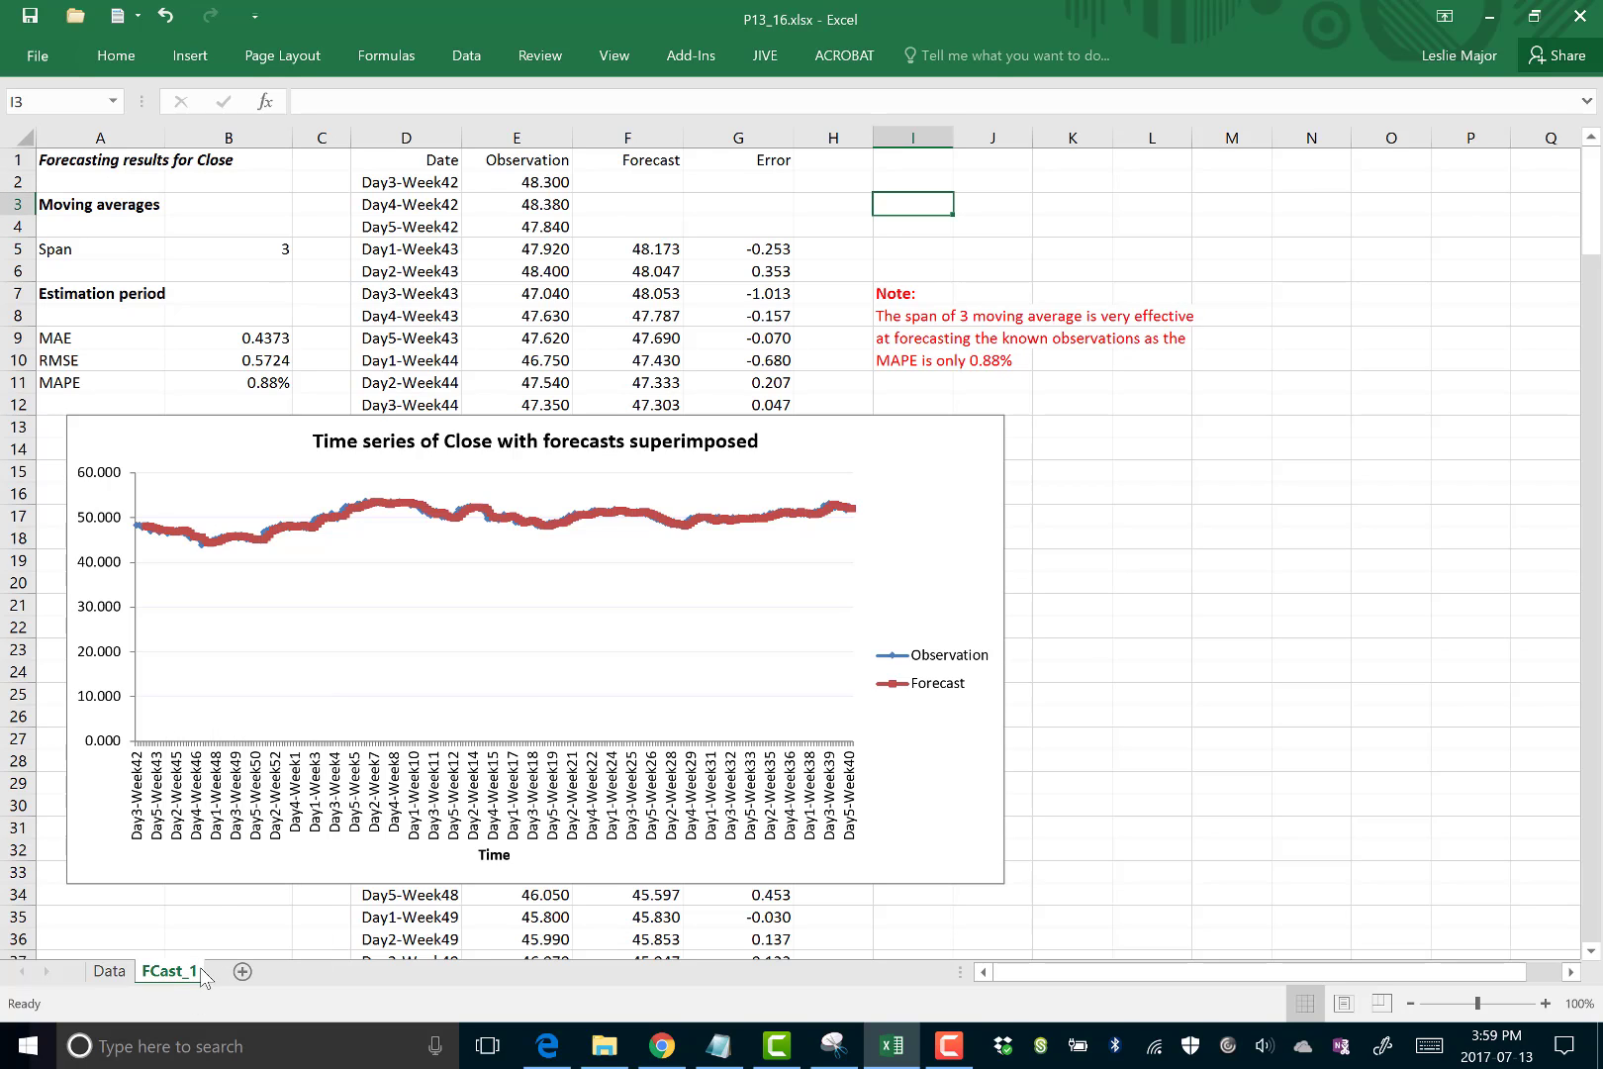
{"action": "right_click", "coordinate": [200, 966]}
{"action": "left_click", "coordinate": [213, 755]}
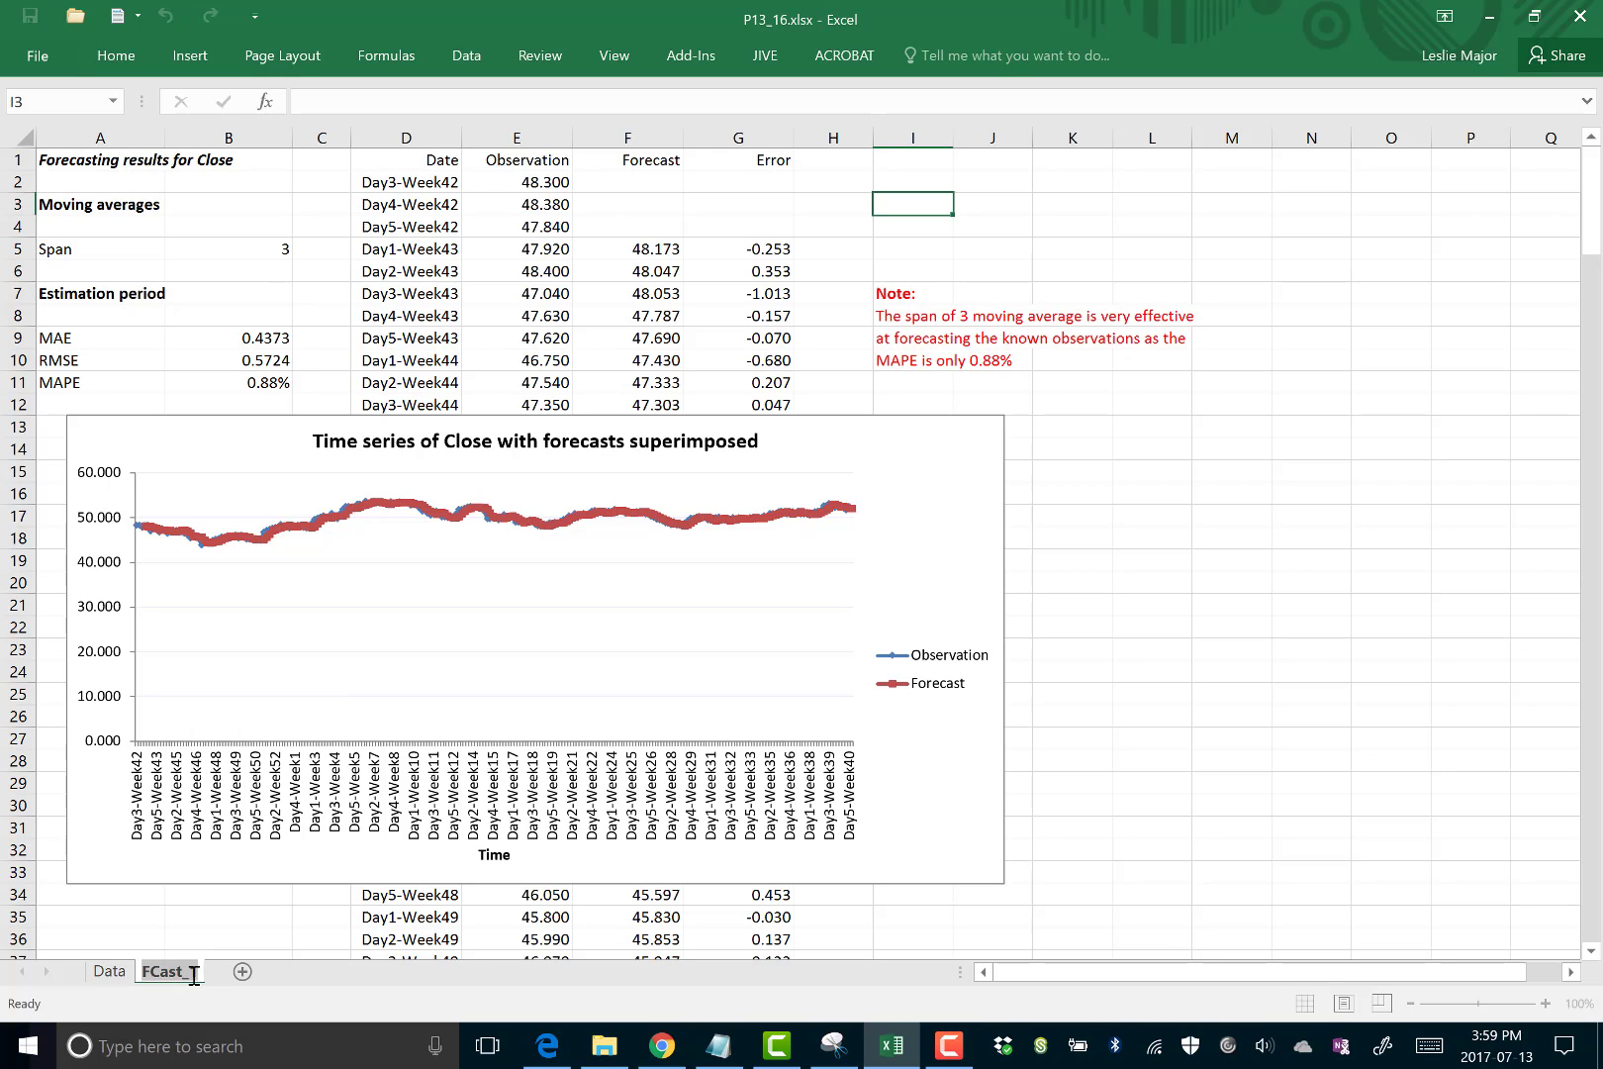
{"action": "left_click", "coordinate": [195, 973]}
{"action": "type", "text": "span23"}
{"action": "left_click", "coordinate": [1167, 870]}
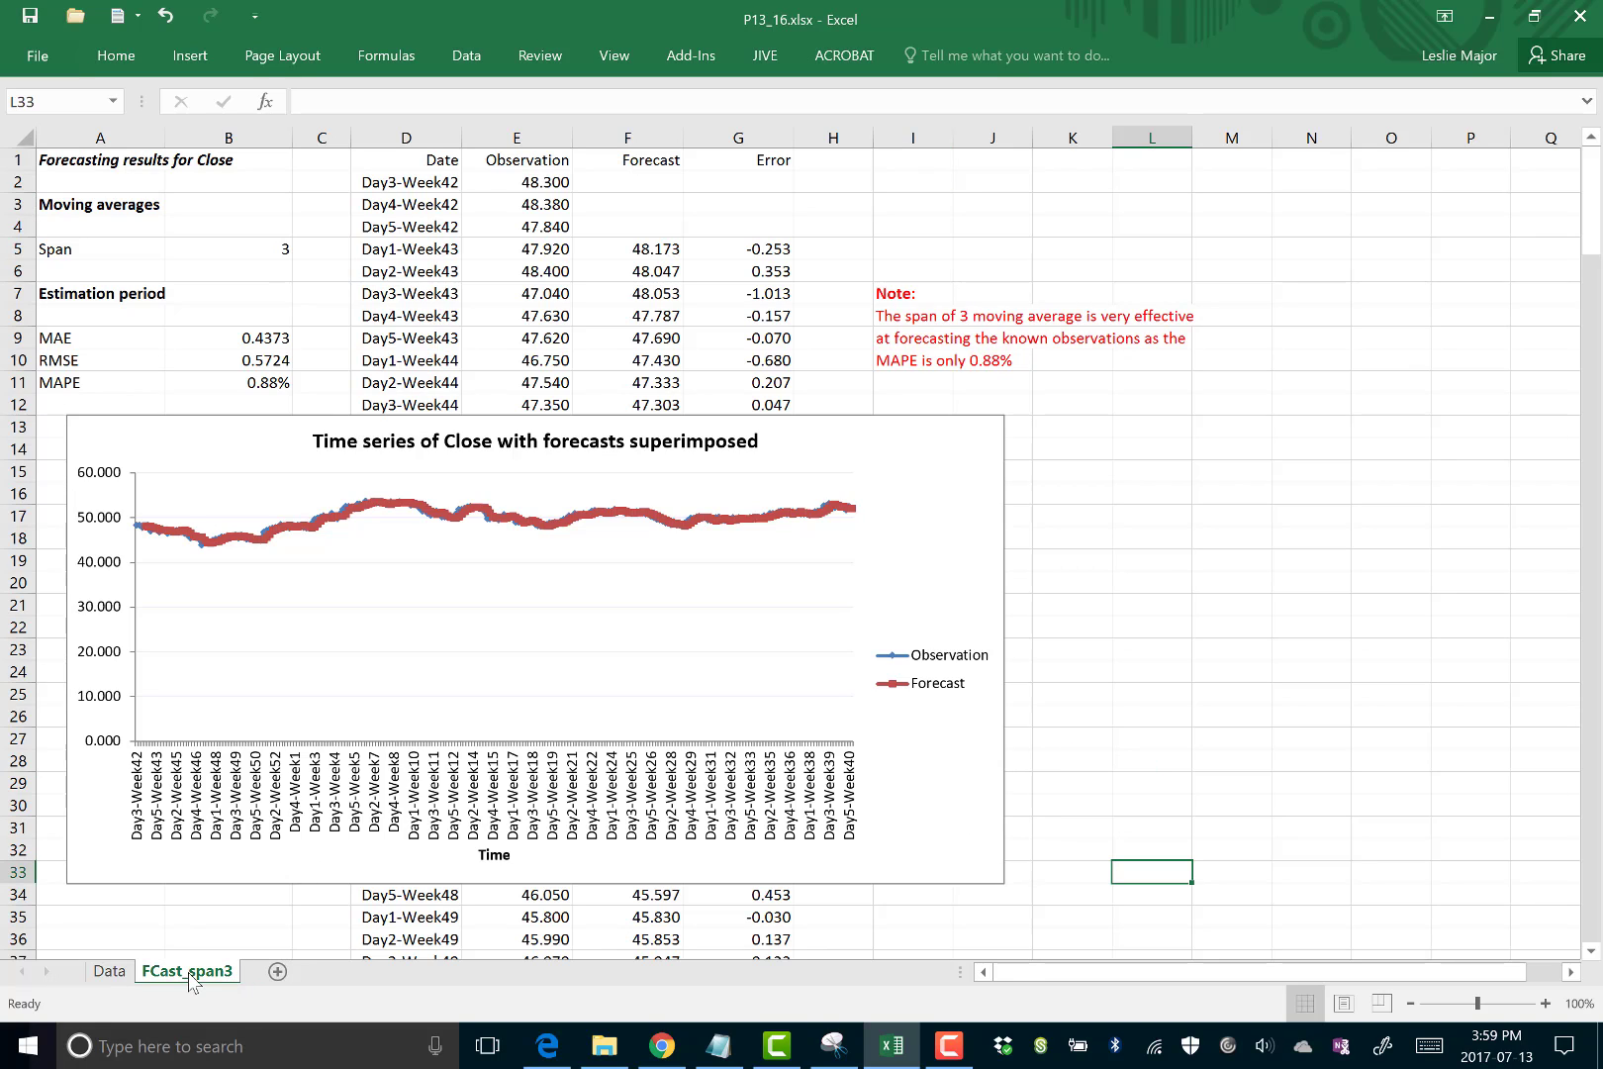
Insert "MA_" into the forecast sheet's name so that it reads FCast_MA_span3.
{"action": "right_click", "coordinate": [158, 977]}
{"action": "left_click", "coordinate": [237, 767]}
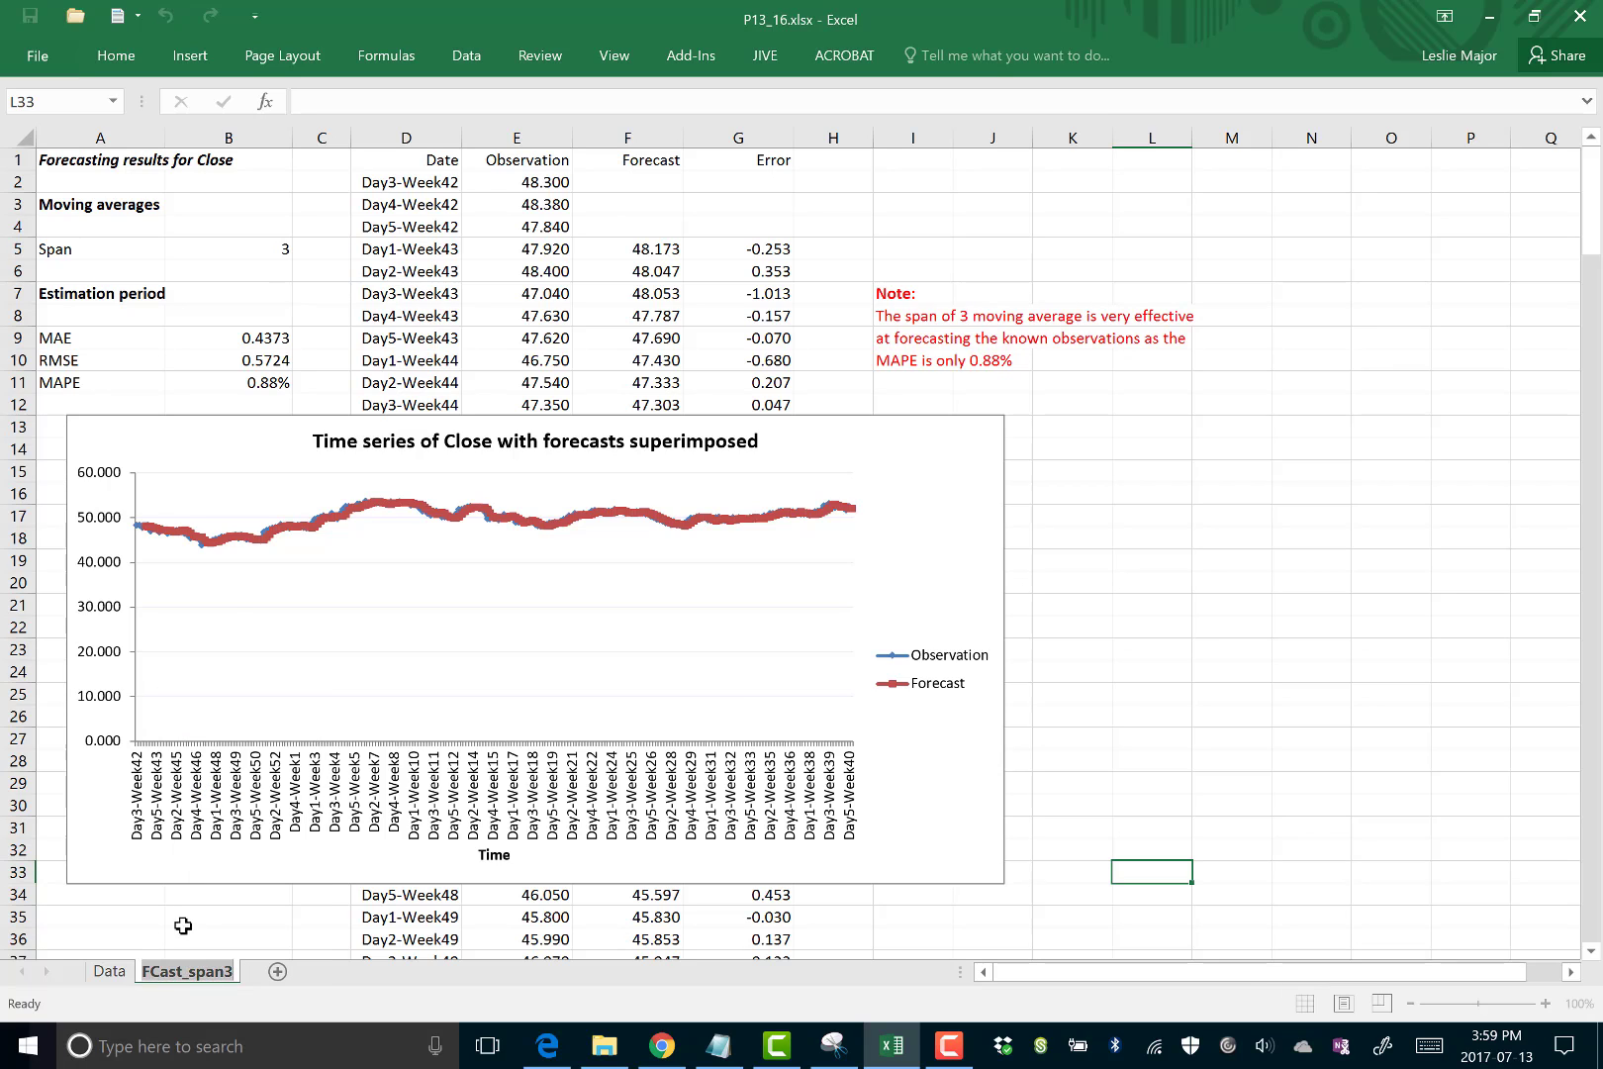
{"action": "left_click", "coordinate": [188, 973]}
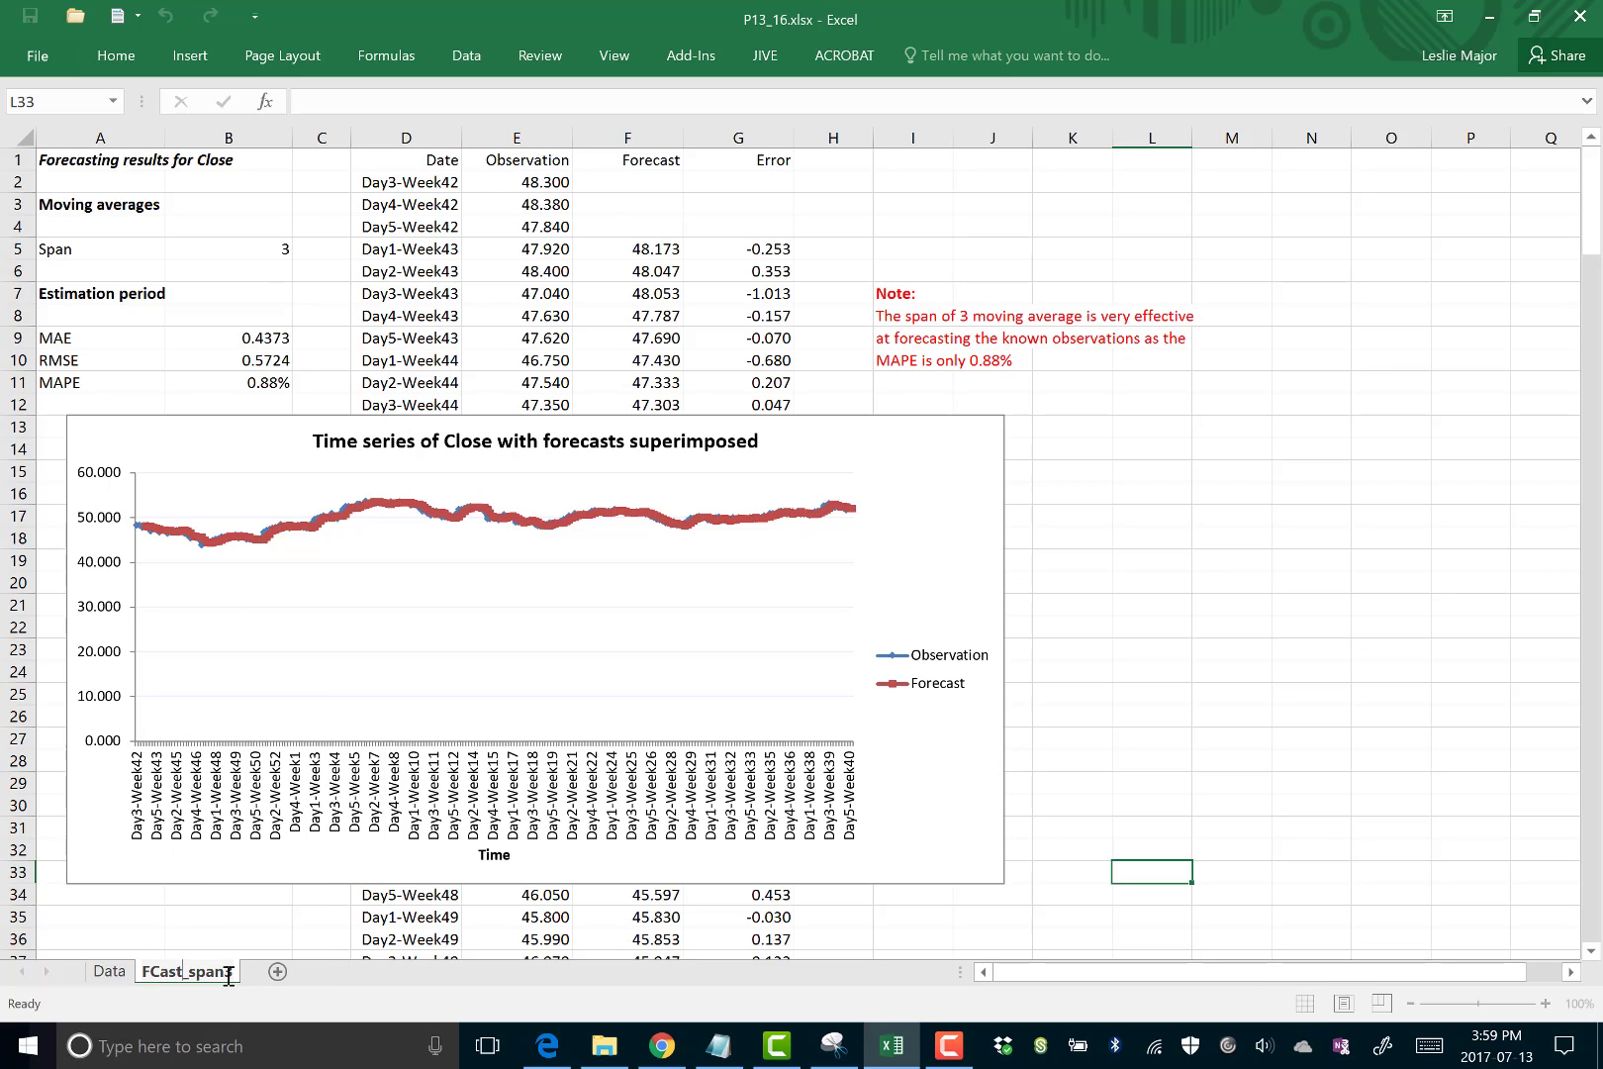
{"action": "type", "text": "MA_"}
{"action": "left_click", "coordinate": [1232, 714]}
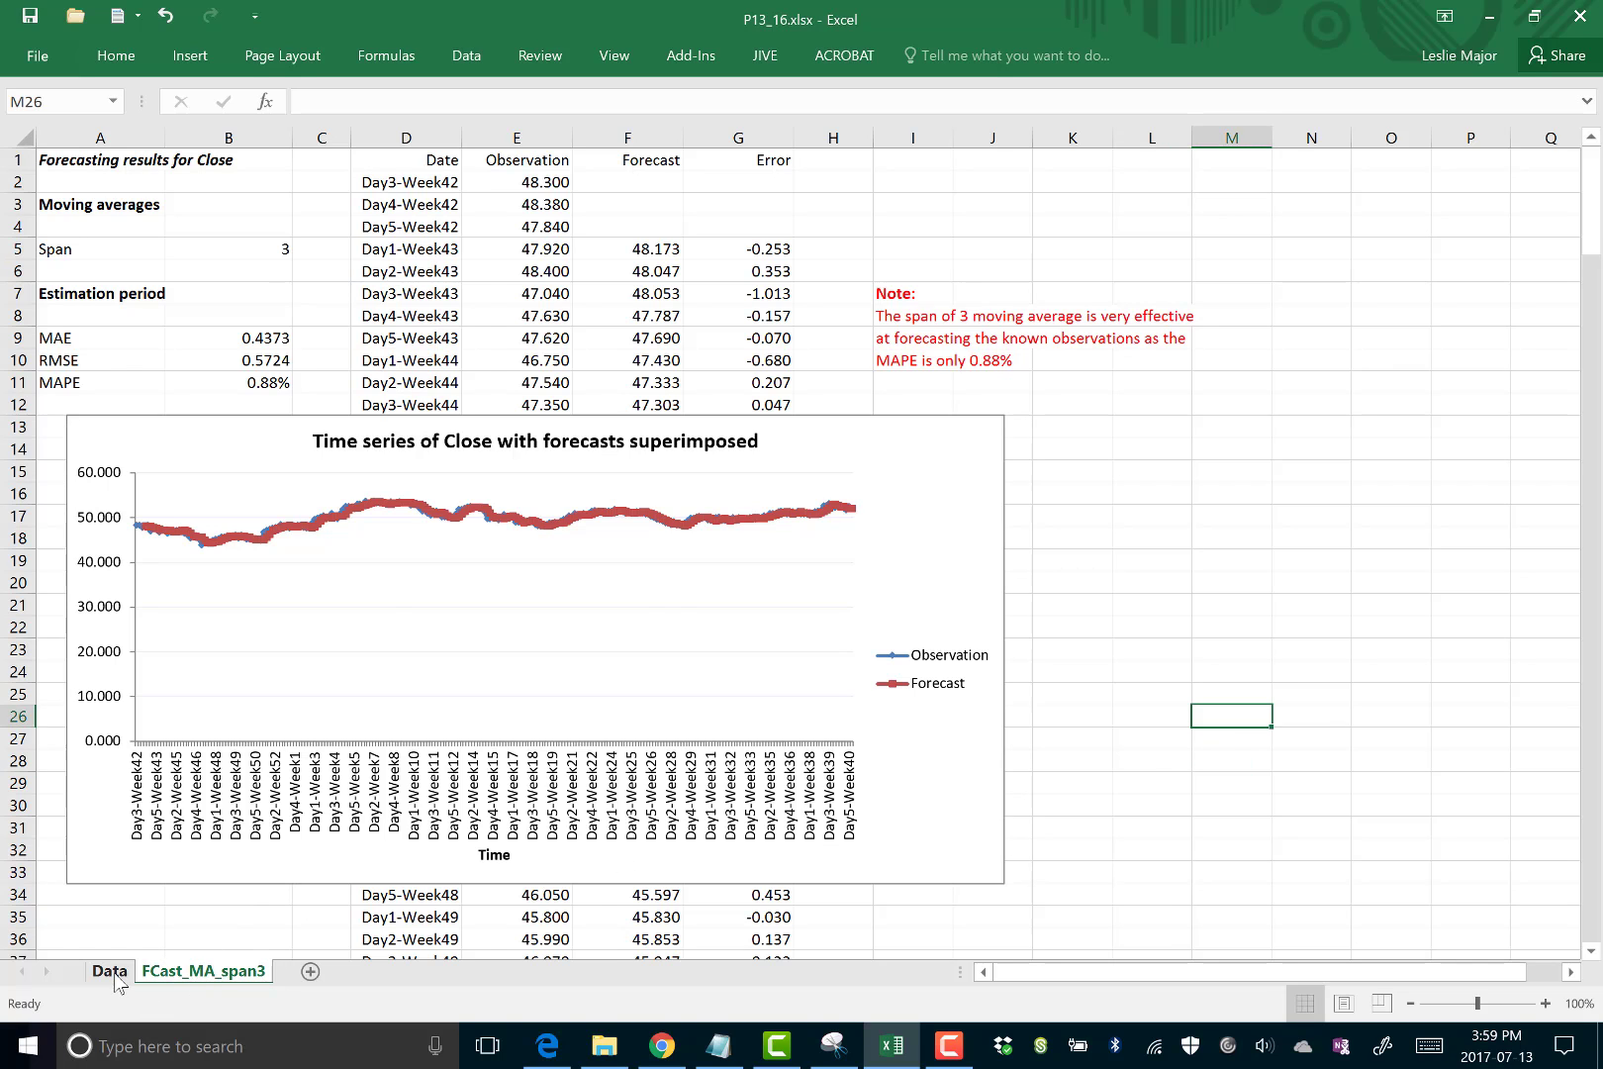
Open the Data sheet, check part b of problem 35 in Edge, and return to the start of the data in Excel.
{"action": "left_click", "coordinate": [115, 975]}
{"action": "left_click", "coordinate": [547, 1045]}
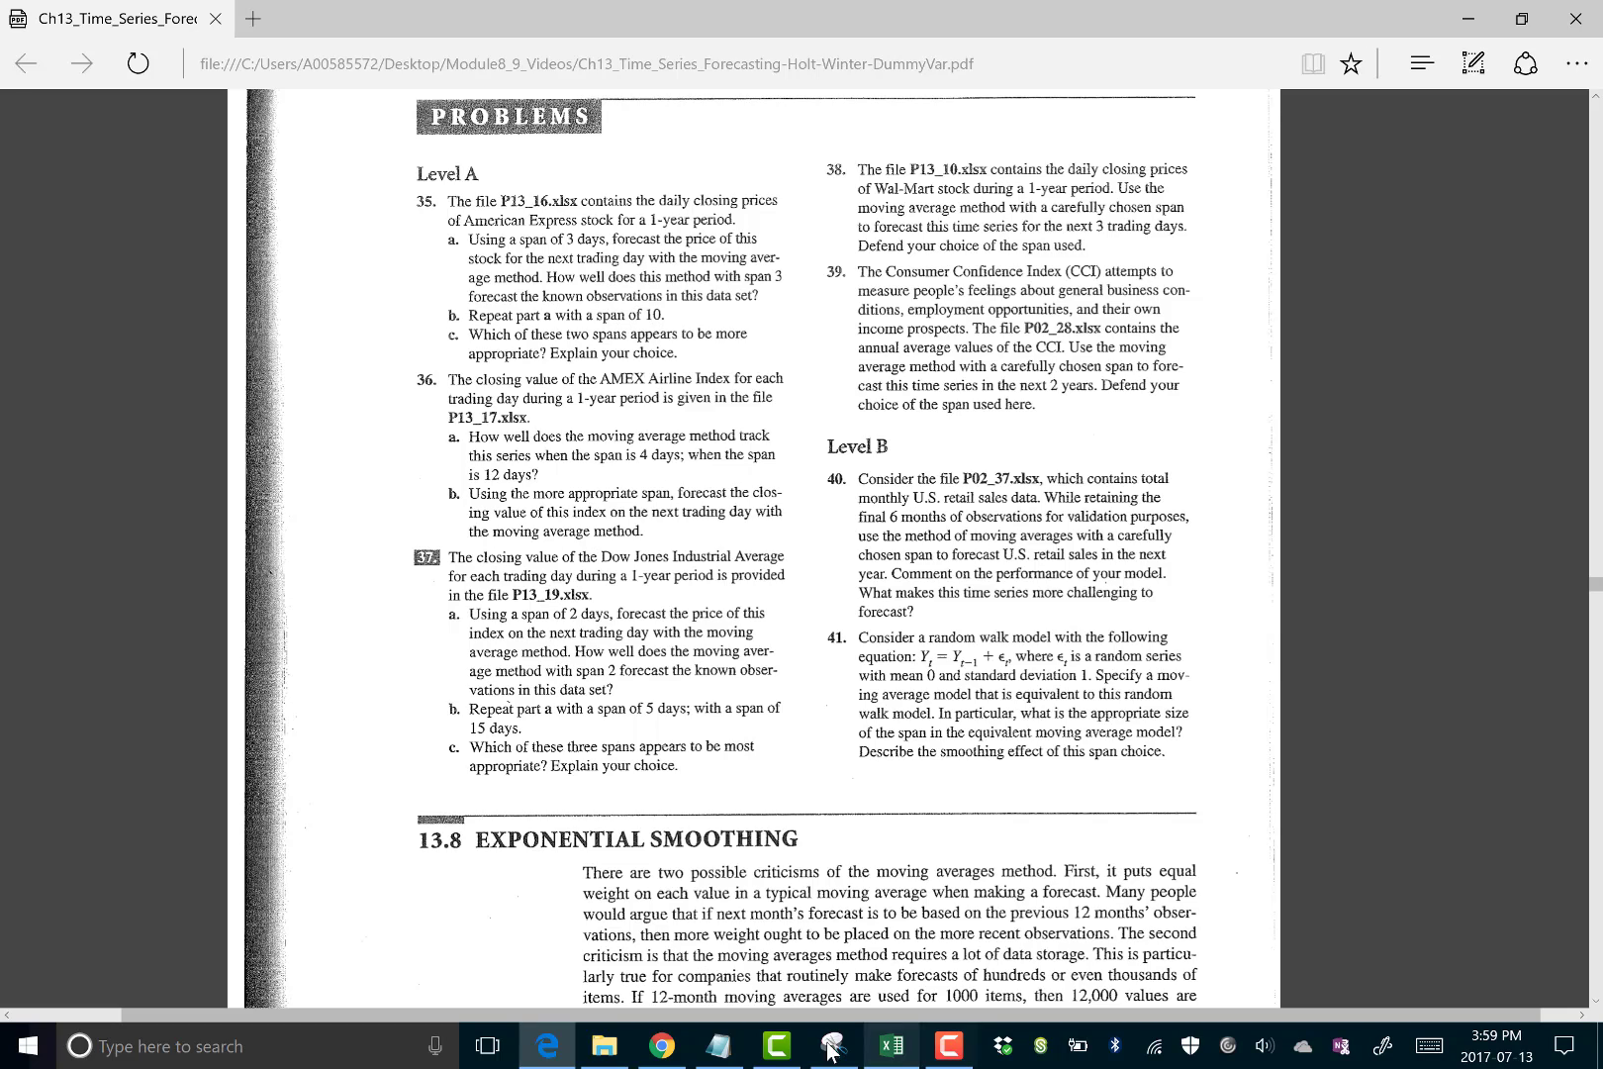
{"action": "left_click", "coordinate": [890, 1045]}
{"action": "scroll", "coordinate": [537, 323], "scroll_direction": "up", "scroll_amount": 20}
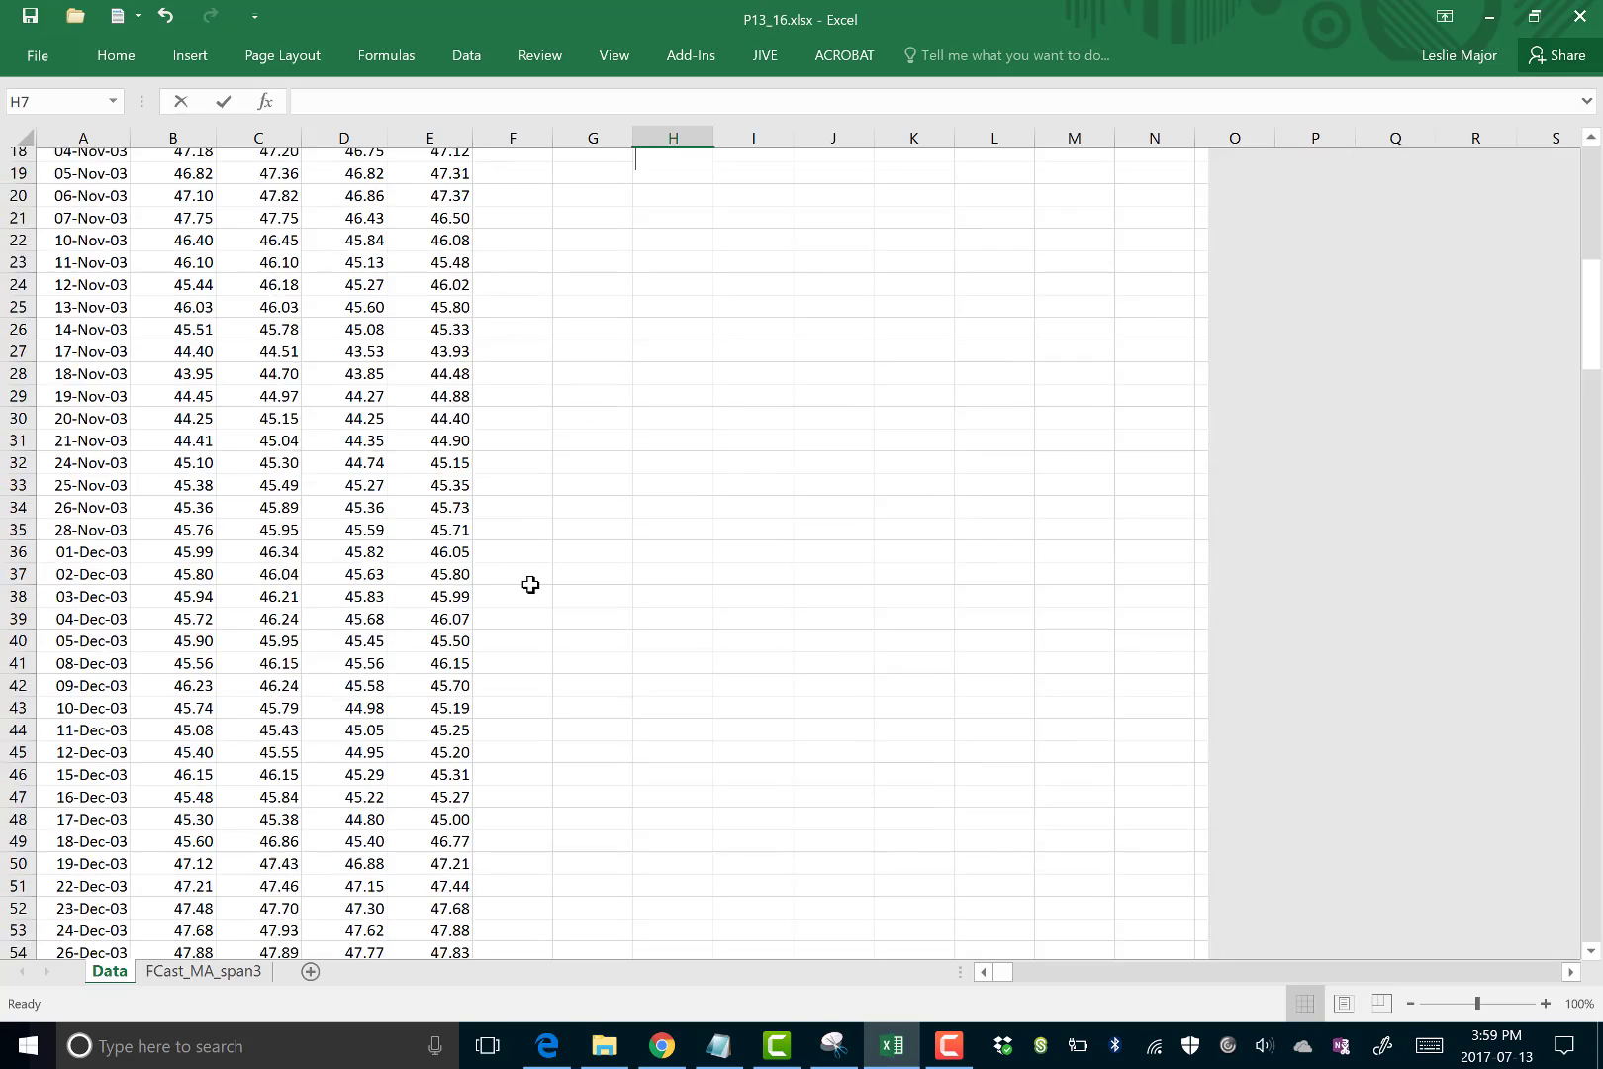
{"action": "type", "text": "s"}
{"action": "left_click", "coordinate": [739, 391]}
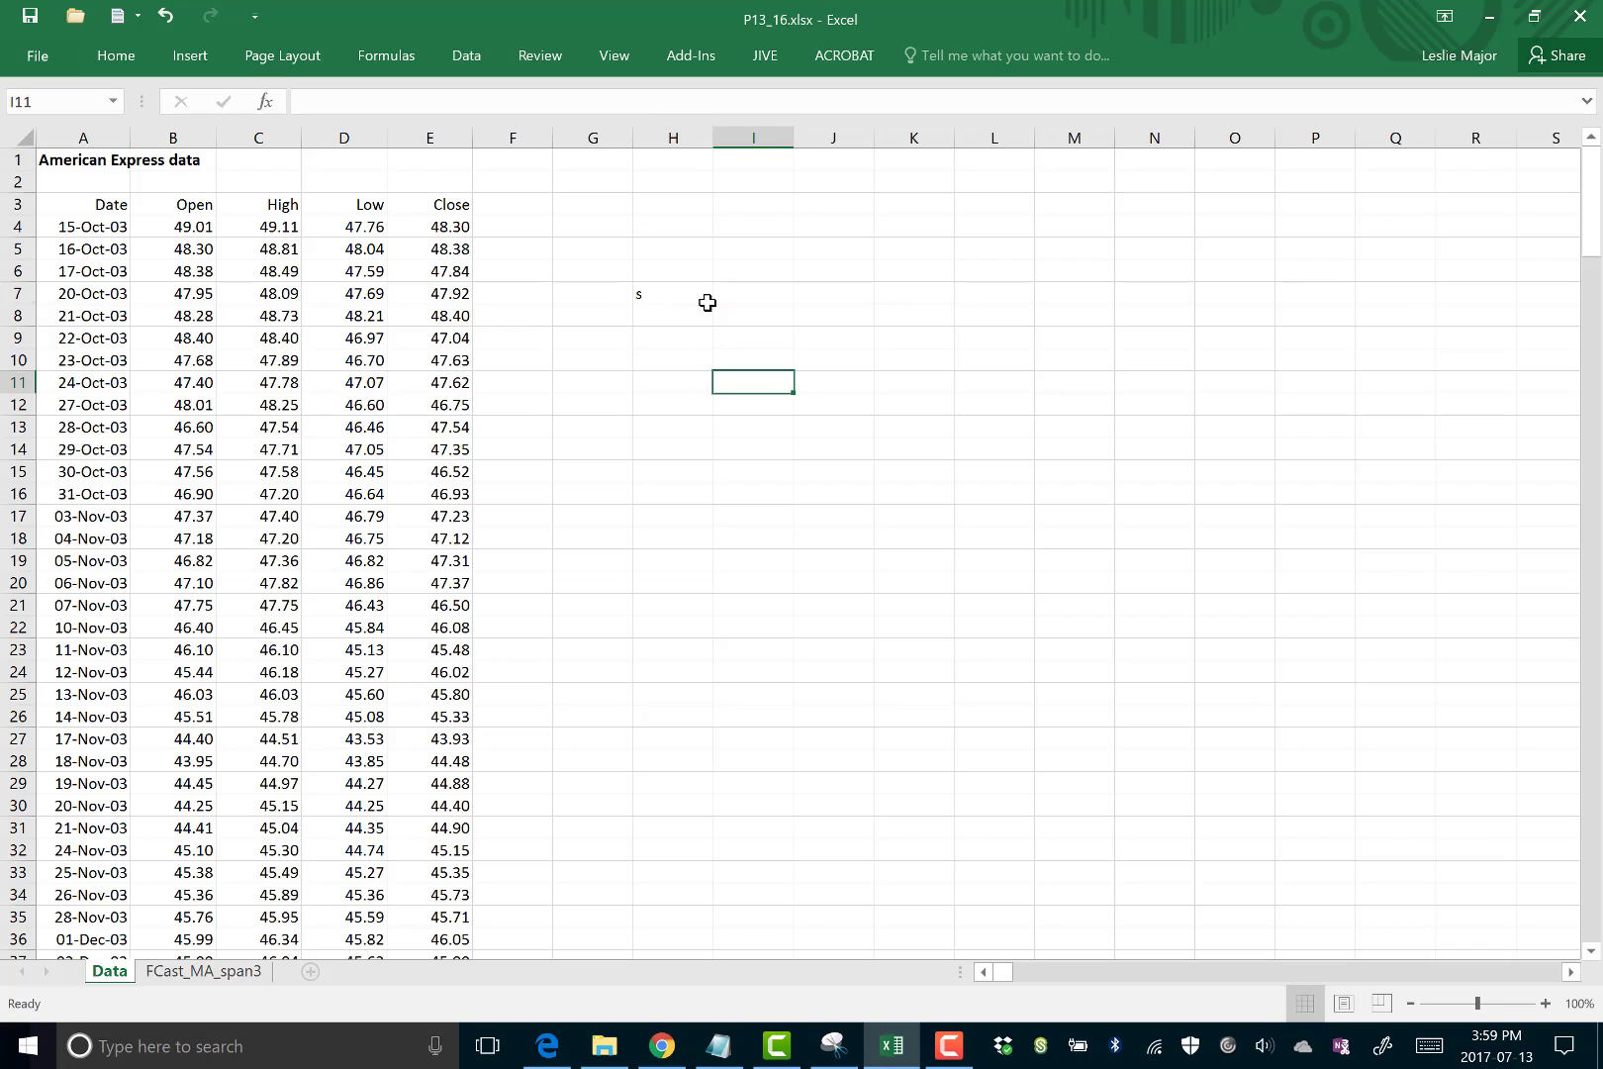
{"action": "left_click", "coordinate": [702, 300]}
{"action": "key", "text": "Delete"}
{"action": "left_click", "coordinate": [923, 355]}
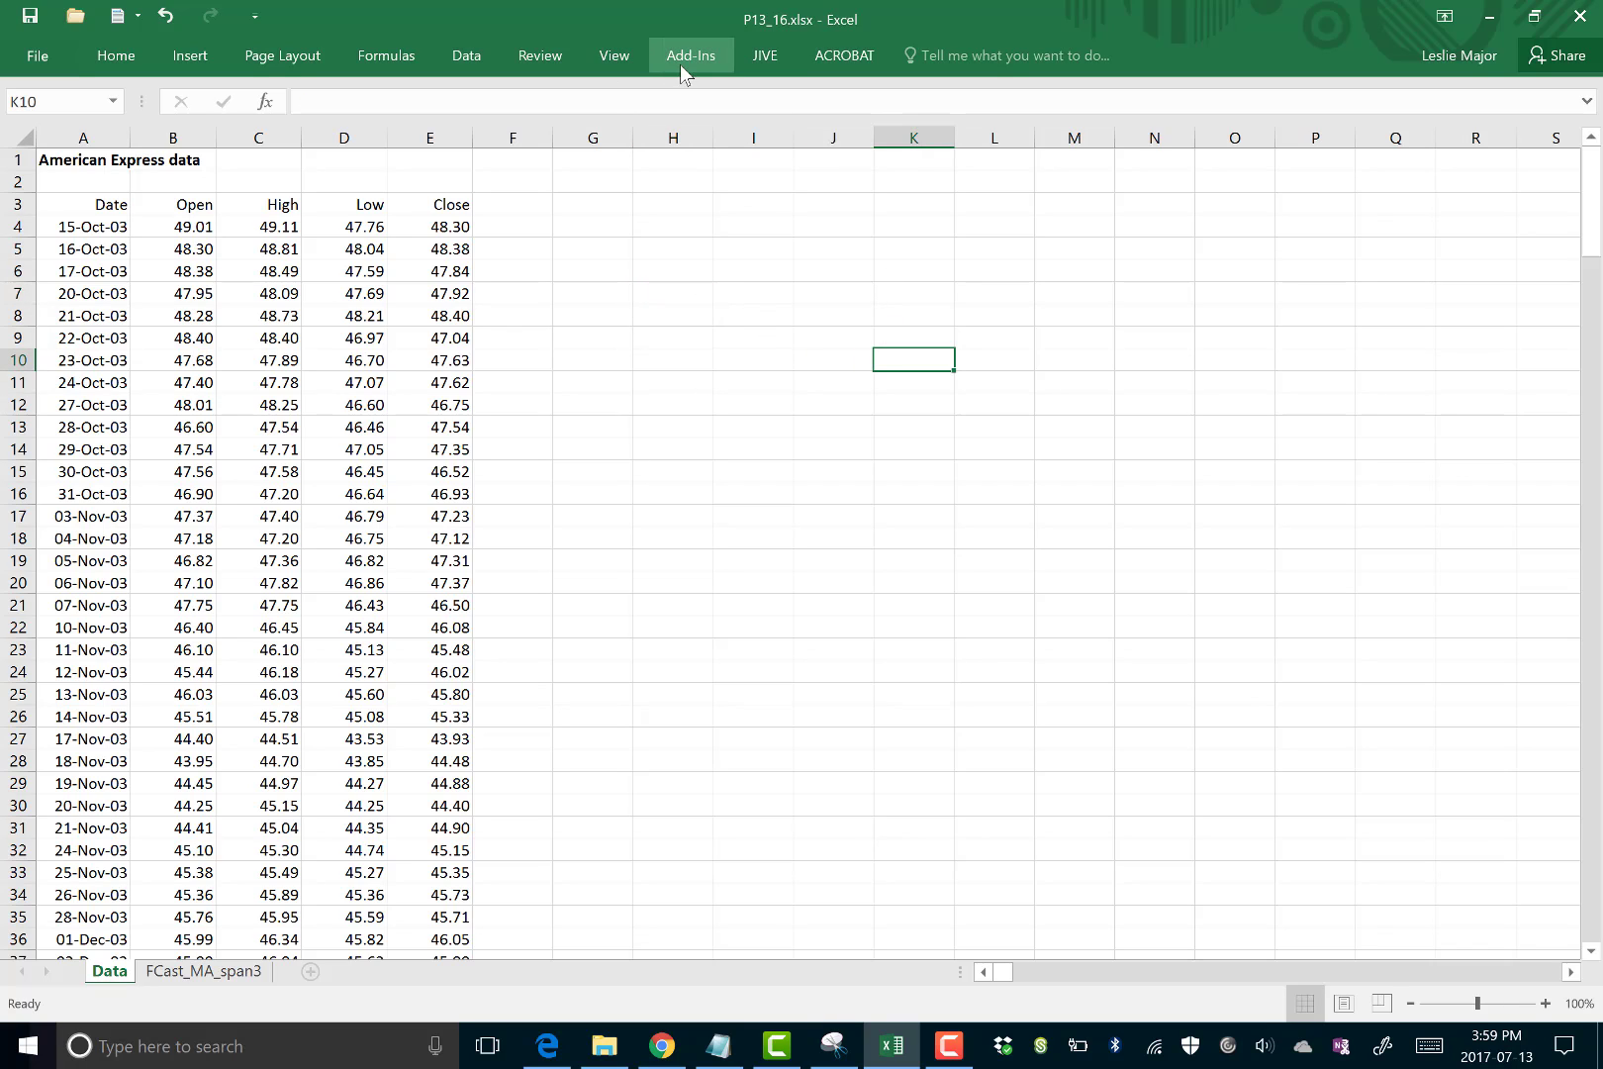
Start StatPro's Forecasting procedure on the range A3:E256 of the Data sheet with Close as the time series variable.
{"action": "left_click", "coordinate": [680, 61]}
{"action": "left_click", "coordinate": [58, 92]}
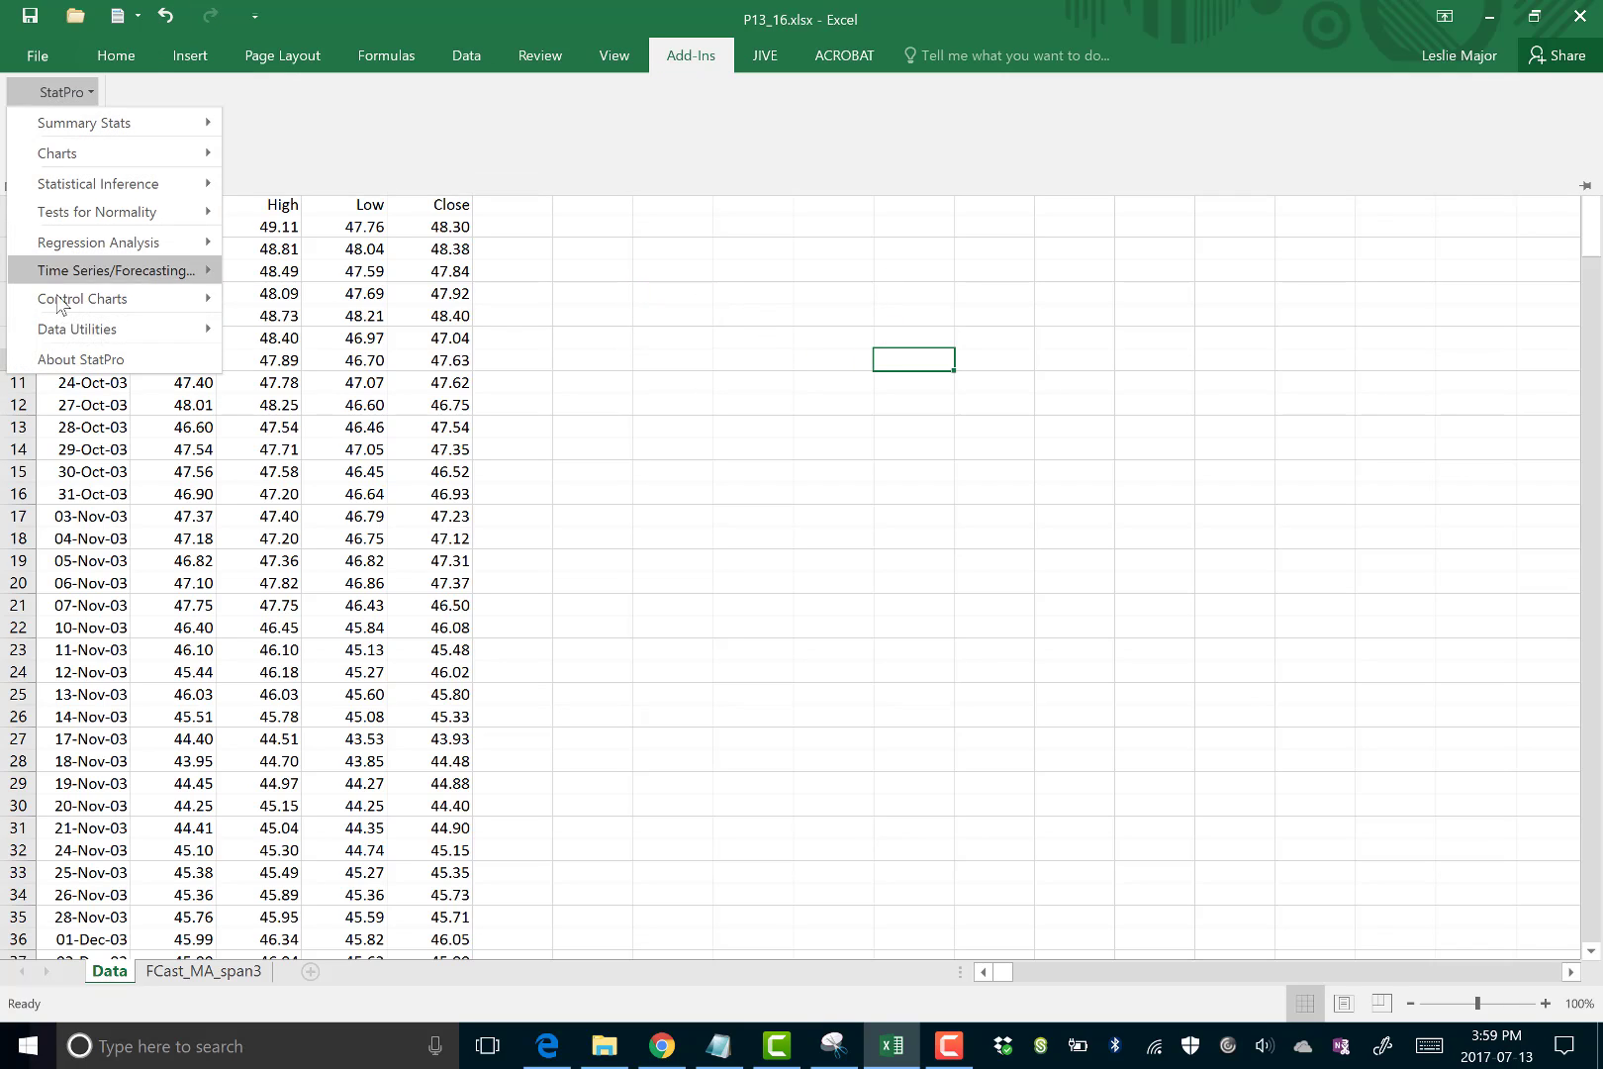
{"action": "mouse_move", "coordinate": [75, 269]}
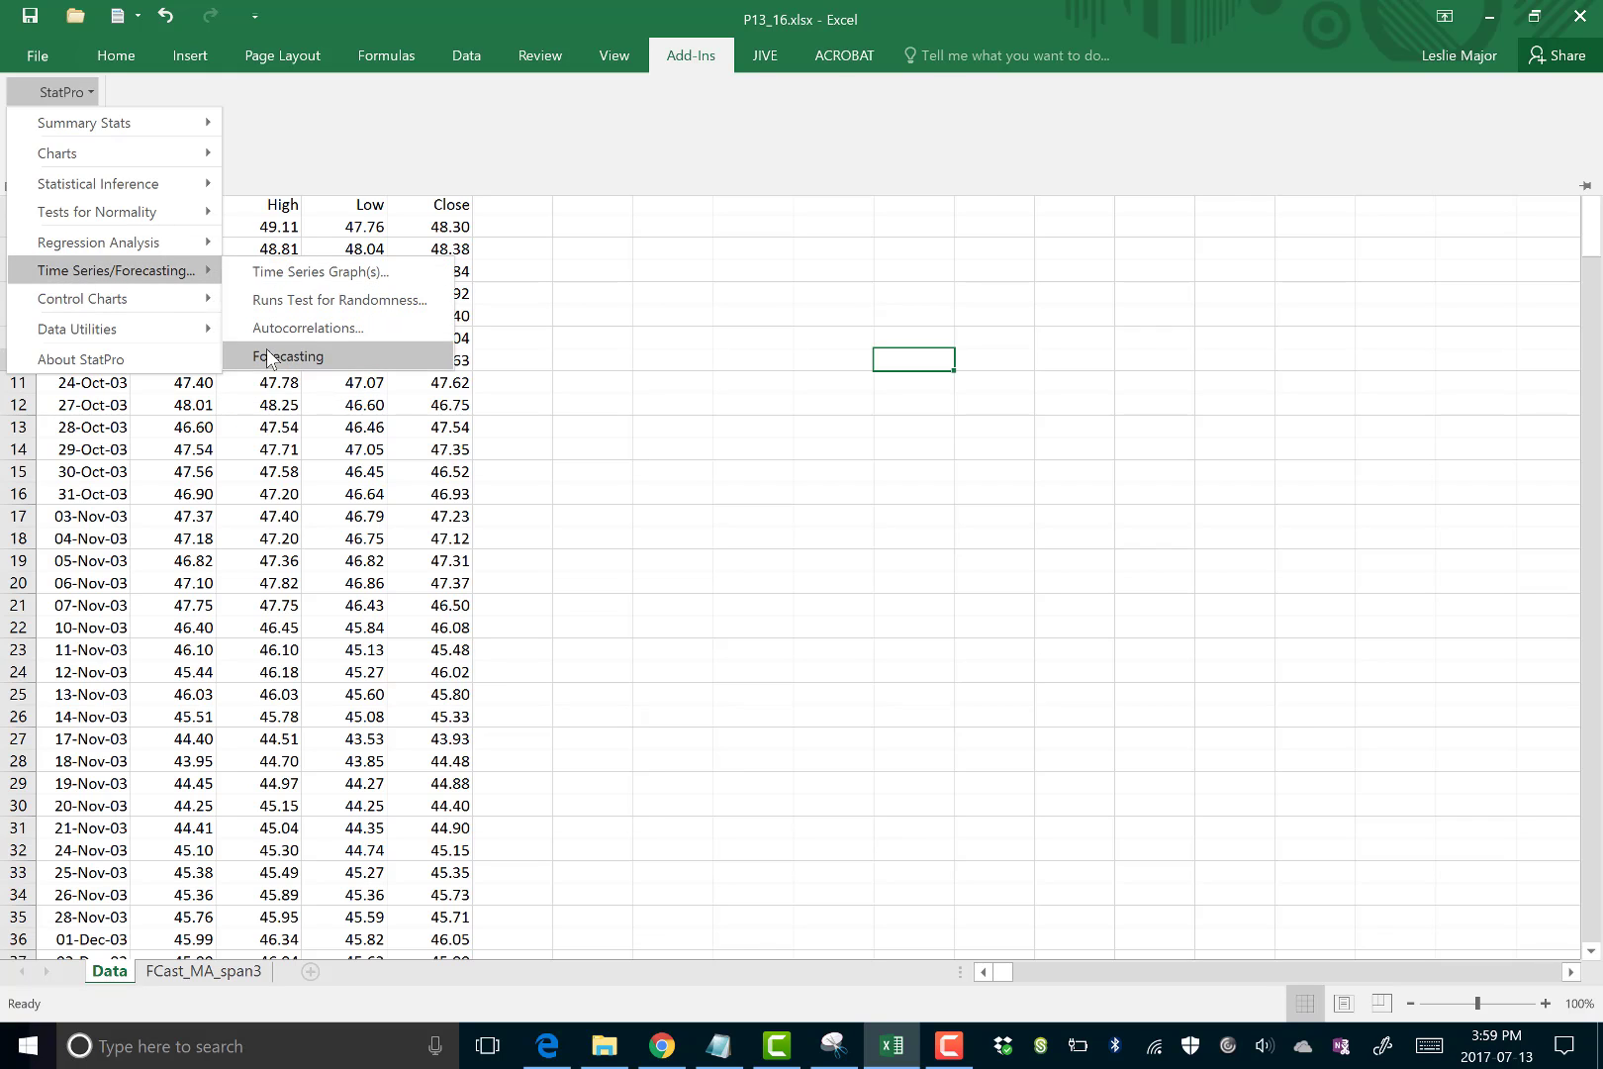
{"action": "left_click", "coordinate": [268, 356]}
{"action": "left_click", "coordinate": [796, 525]}
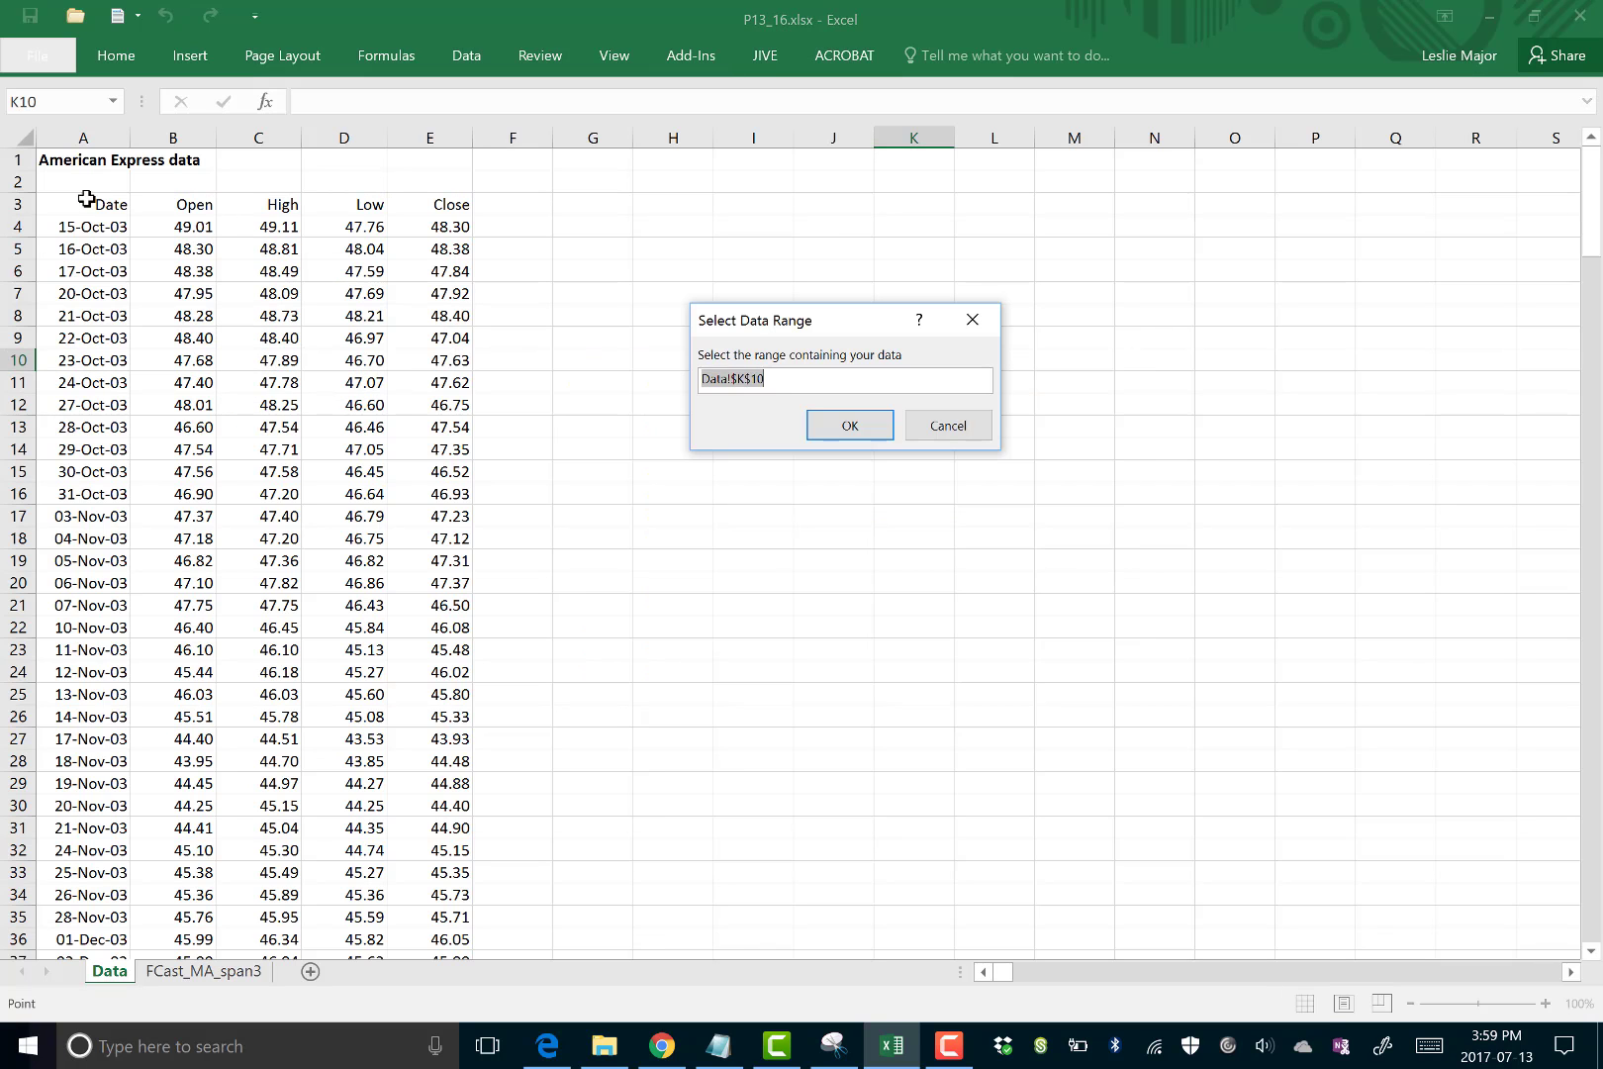
{"action": "left_click_drag", "start_coordinate": [88, 203], "coordinate": [440, 919]}
{"action": "left_click", "coordinate": [850, 427]}
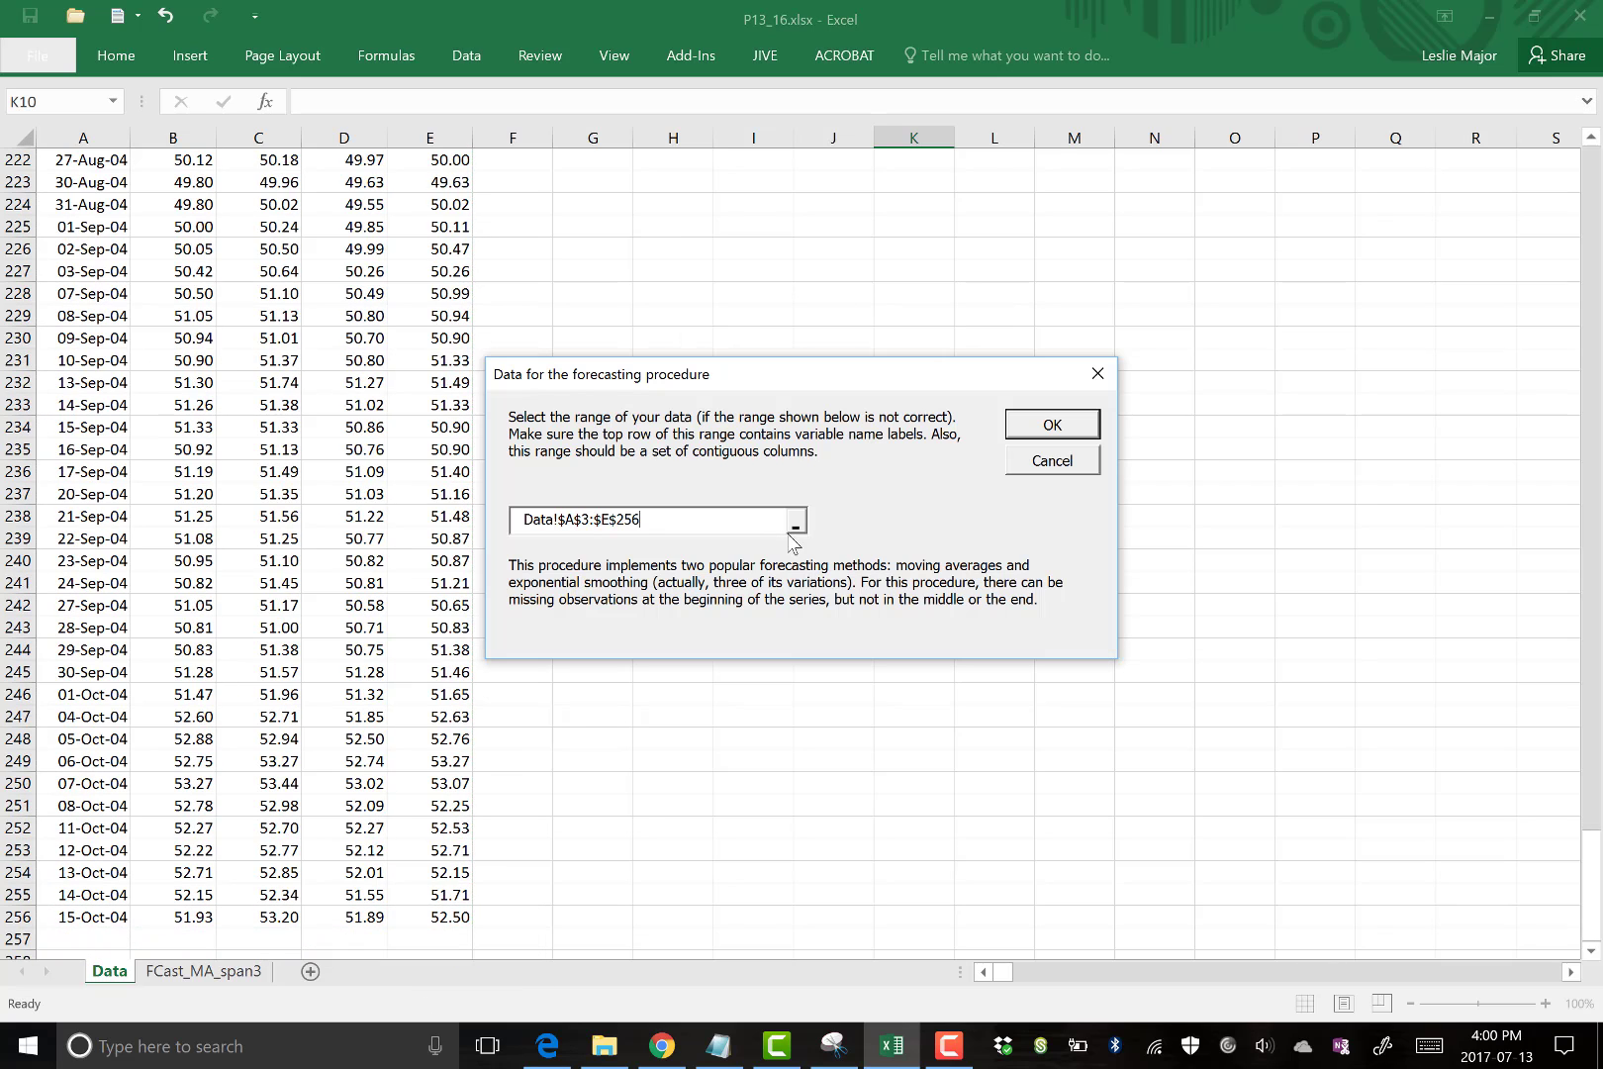
{"action": "left_click", "coordinate": [1052, 424]}
{"action": "left_click", "coordinate": [582, 520]}
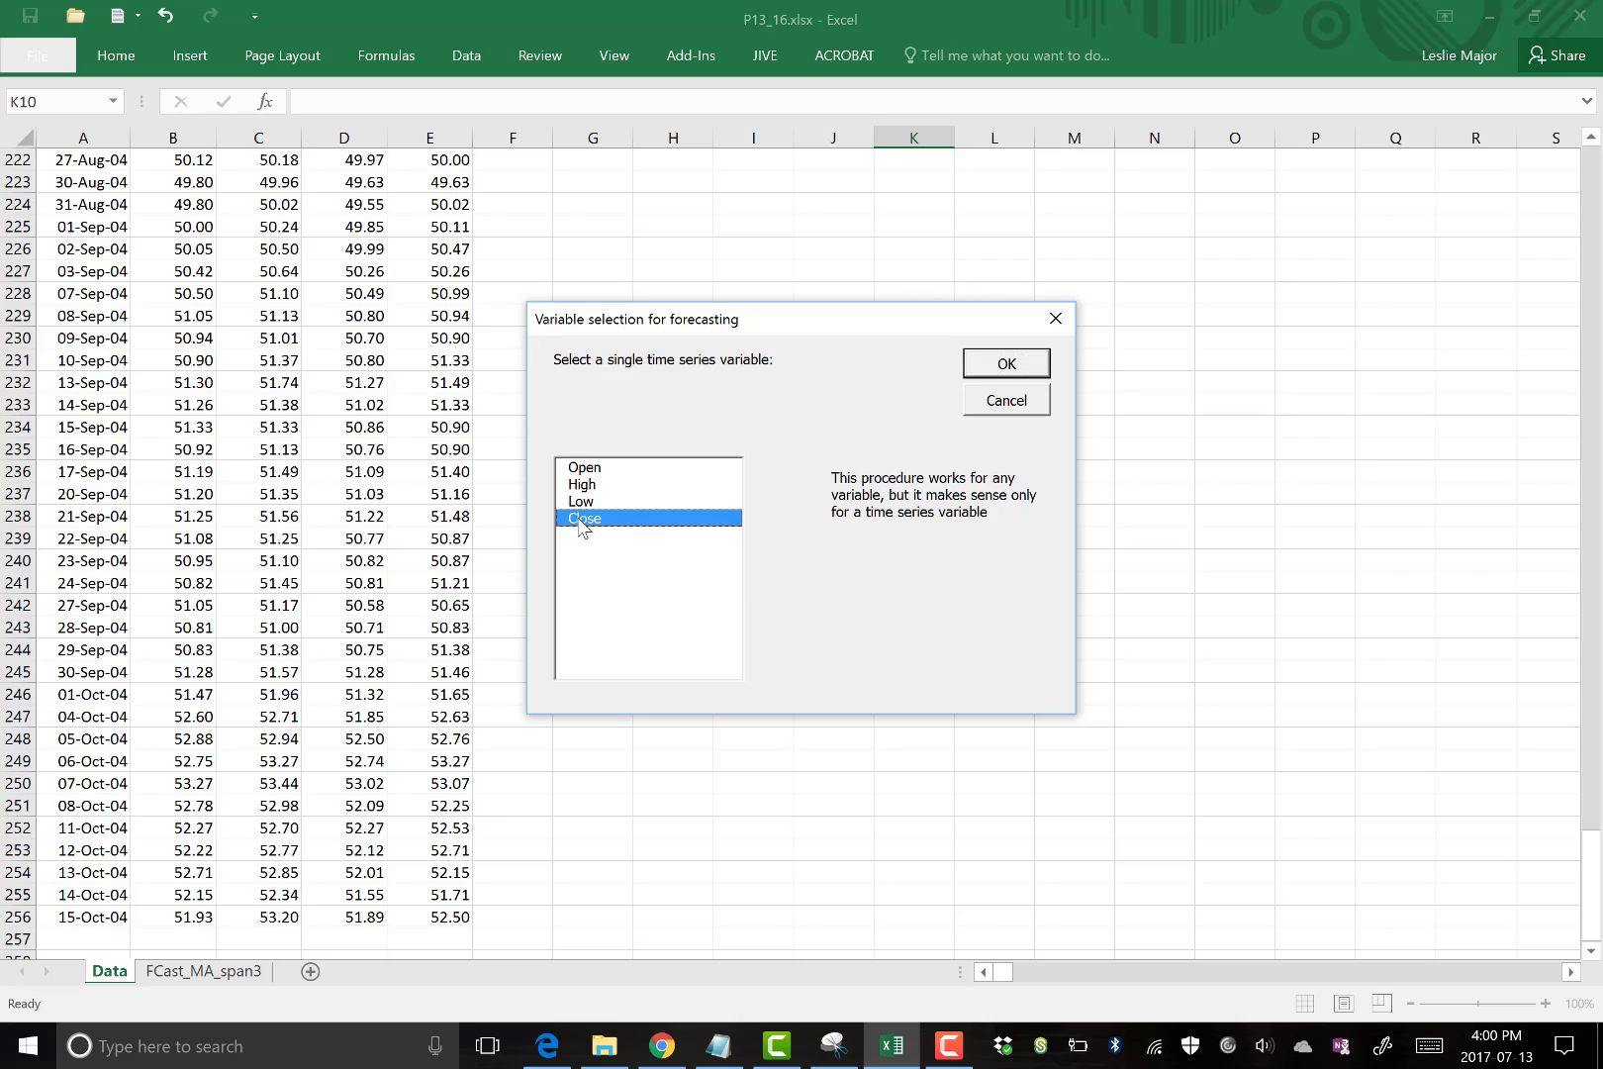
{"action": "left_click", "coordinate": [1004, 368]}
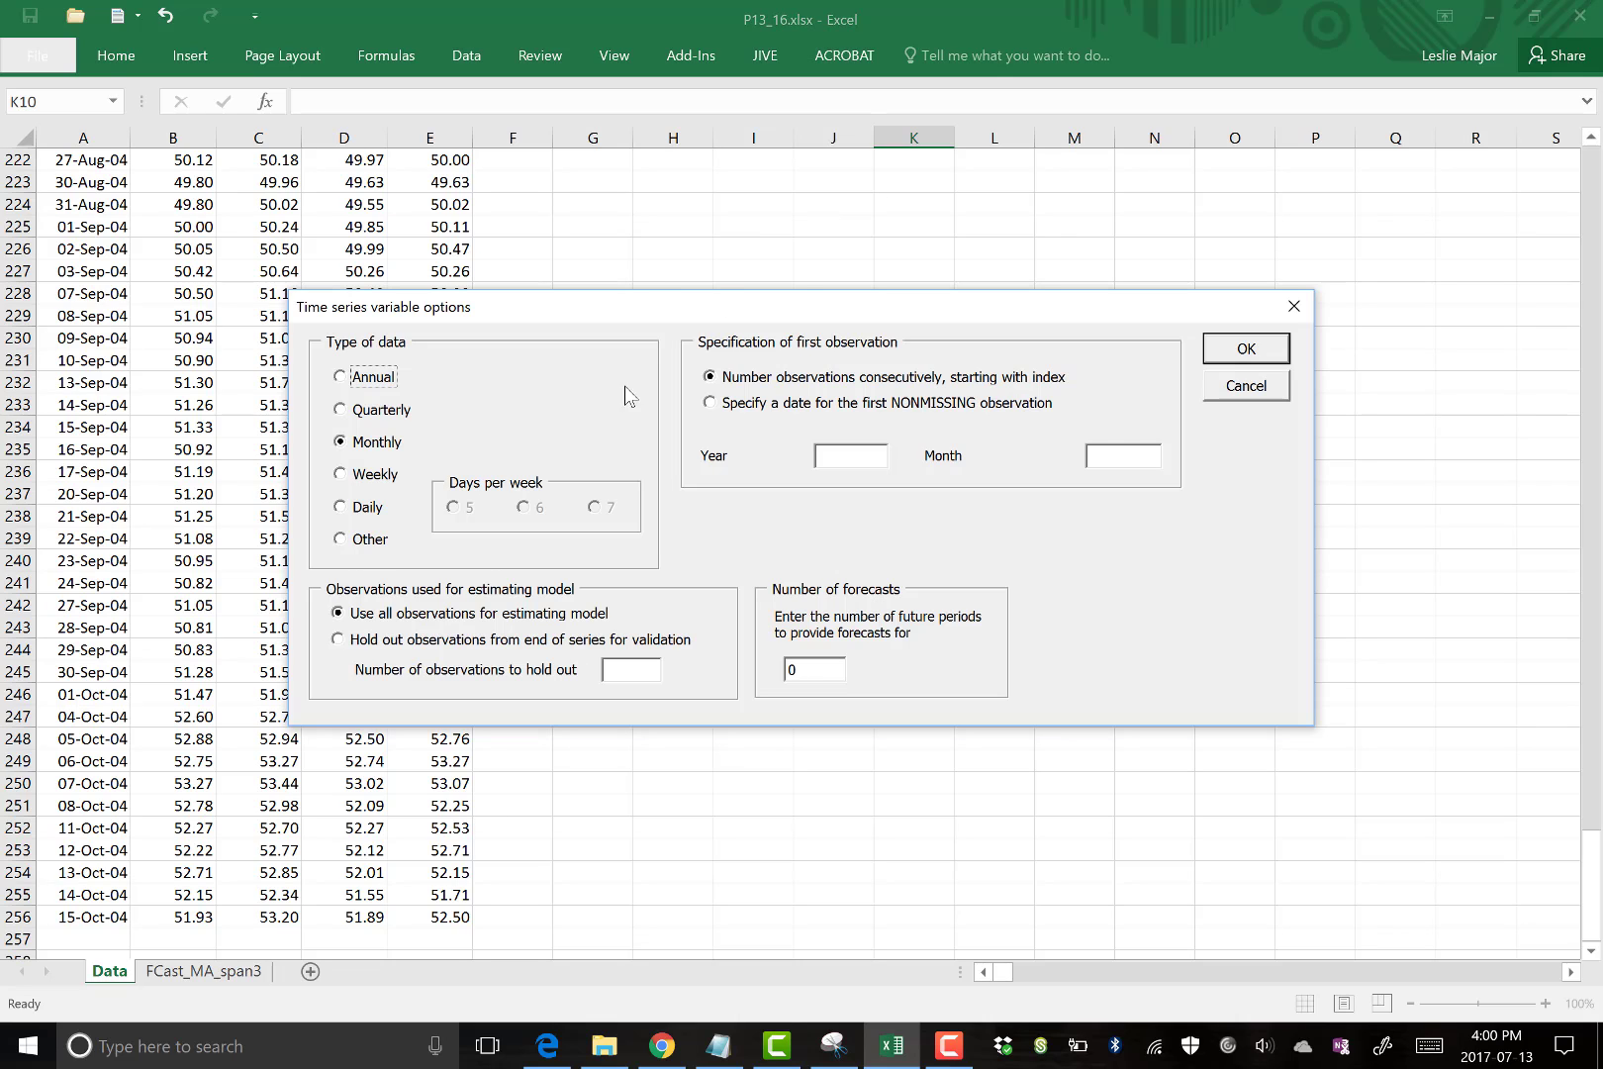
Define the series as daily with 5 days per week, starting at week 42, day 3, and request 1 future forecast.
{"action": "left_click", "coordinate": [365, 507]}
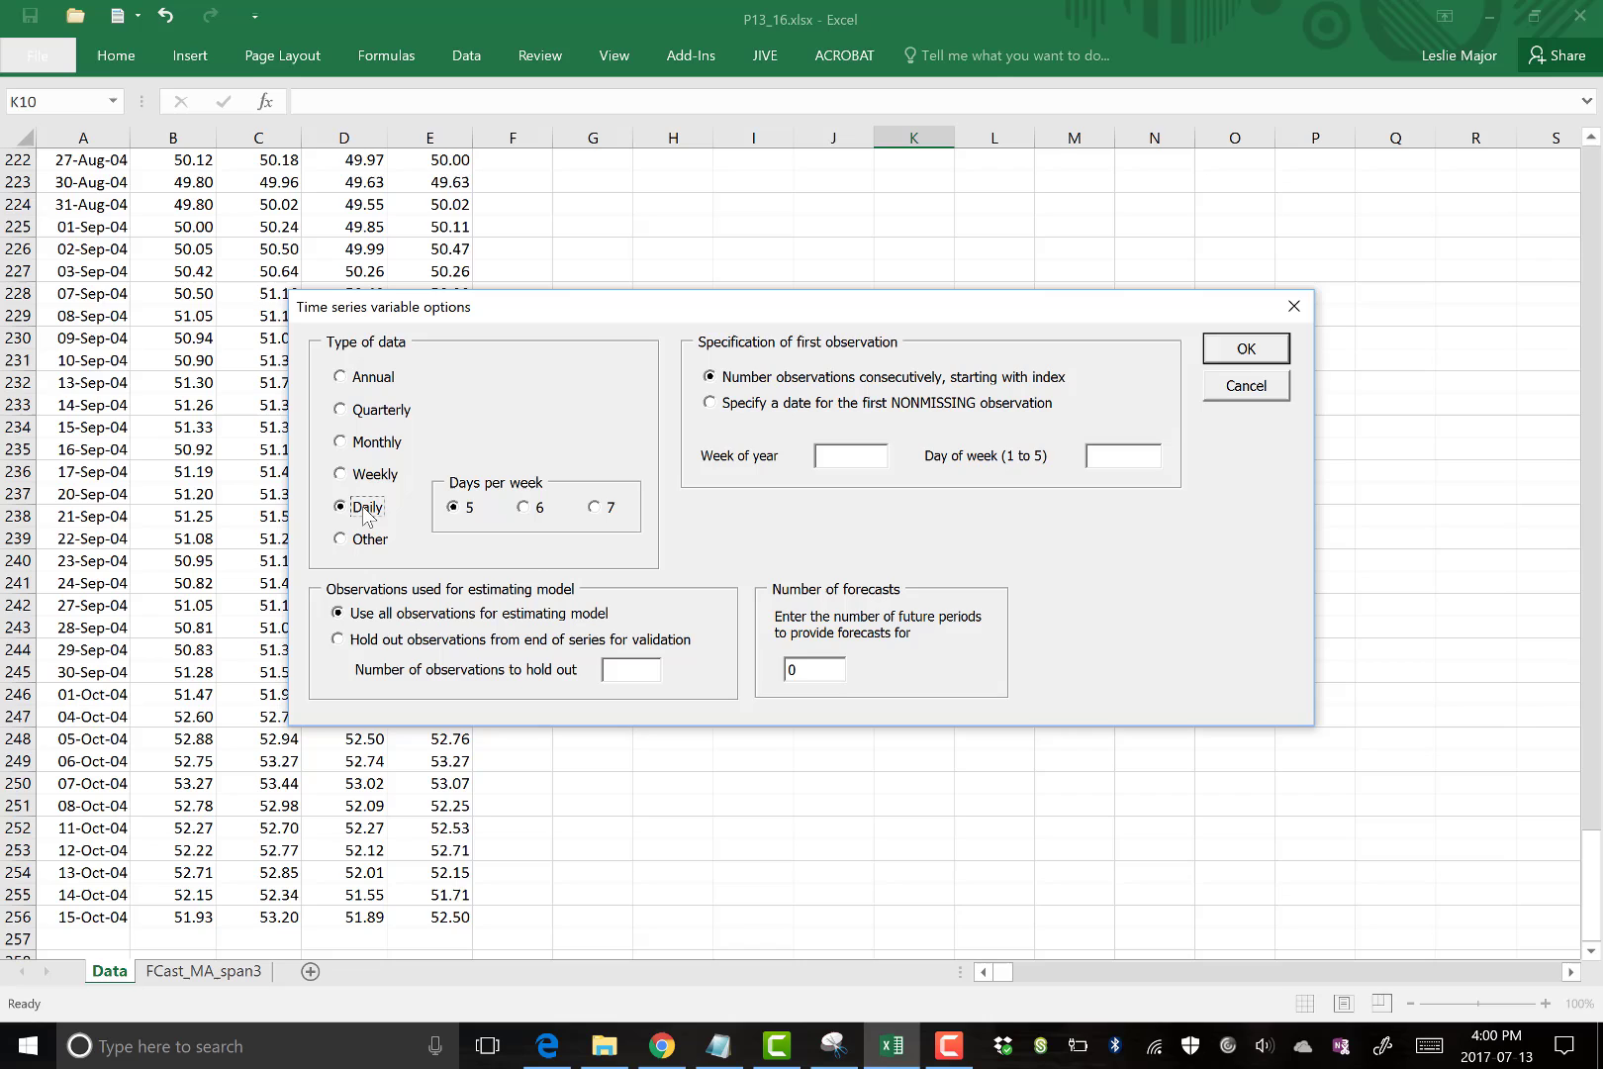
{"action": "left_click", "coordinate": [790, 406]}
{"action": "left_click", "coordinate": [840, 459]}
{"action": "type", "text": "42"}
{"action": "left_click", "coordinate": [819, 669]}
{"action": "key", "text": "BackSpace"}
{"action": "type", "text": "1"}
{"action": "left_click", "coordinate": [1239, 349]}
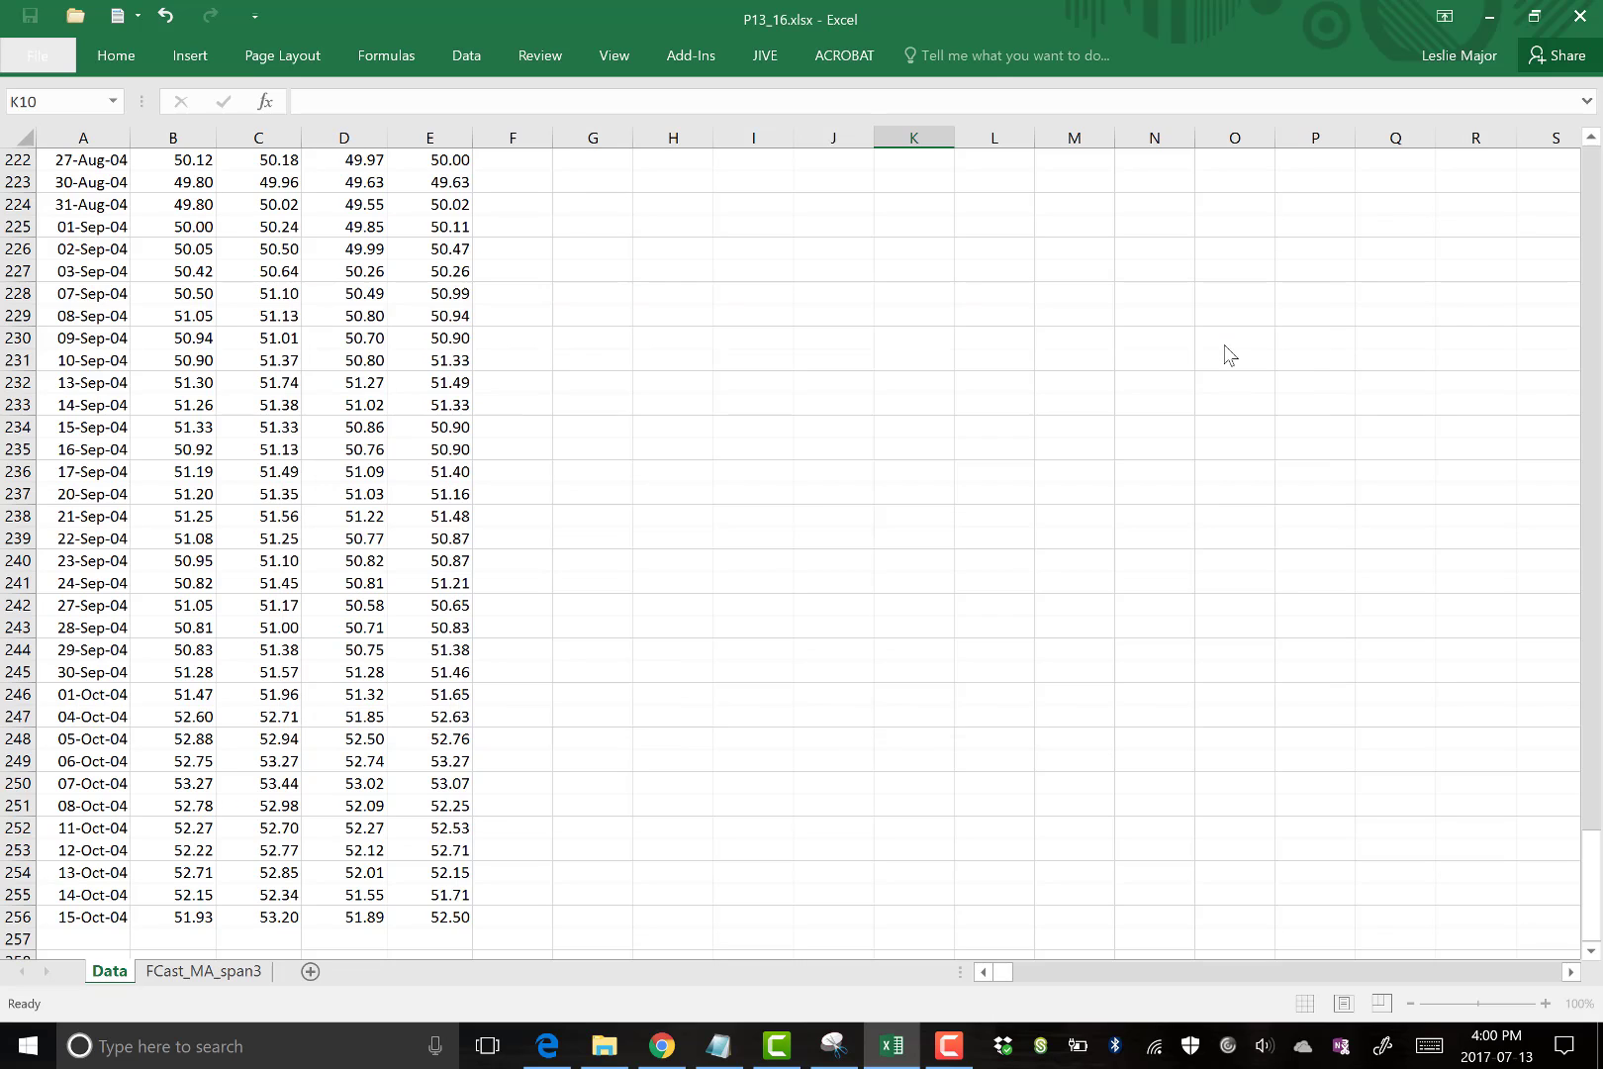
Generate the moving averages forecast with a span of 10 and a chart of the original series with forecasts superimposed.
{"action": "key", "text": "Tab"}
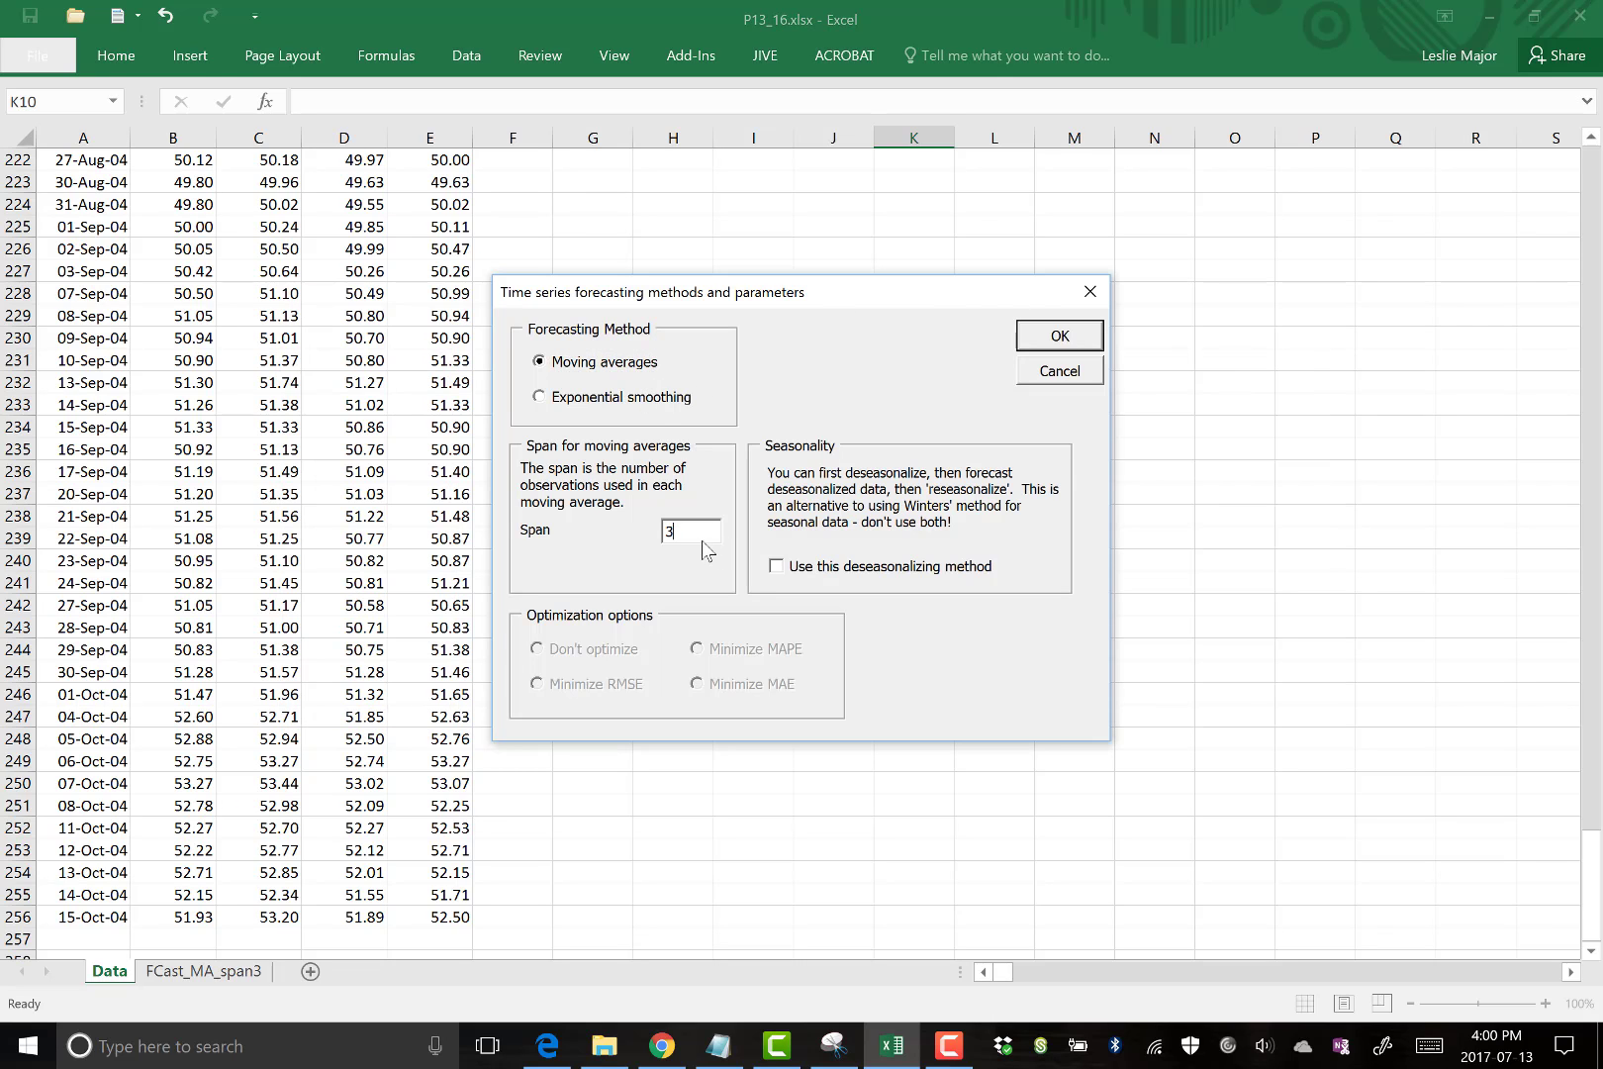
{"action": "type", "text": "10"}
{"action": "left_click", "coordinate": [1097, 340]}
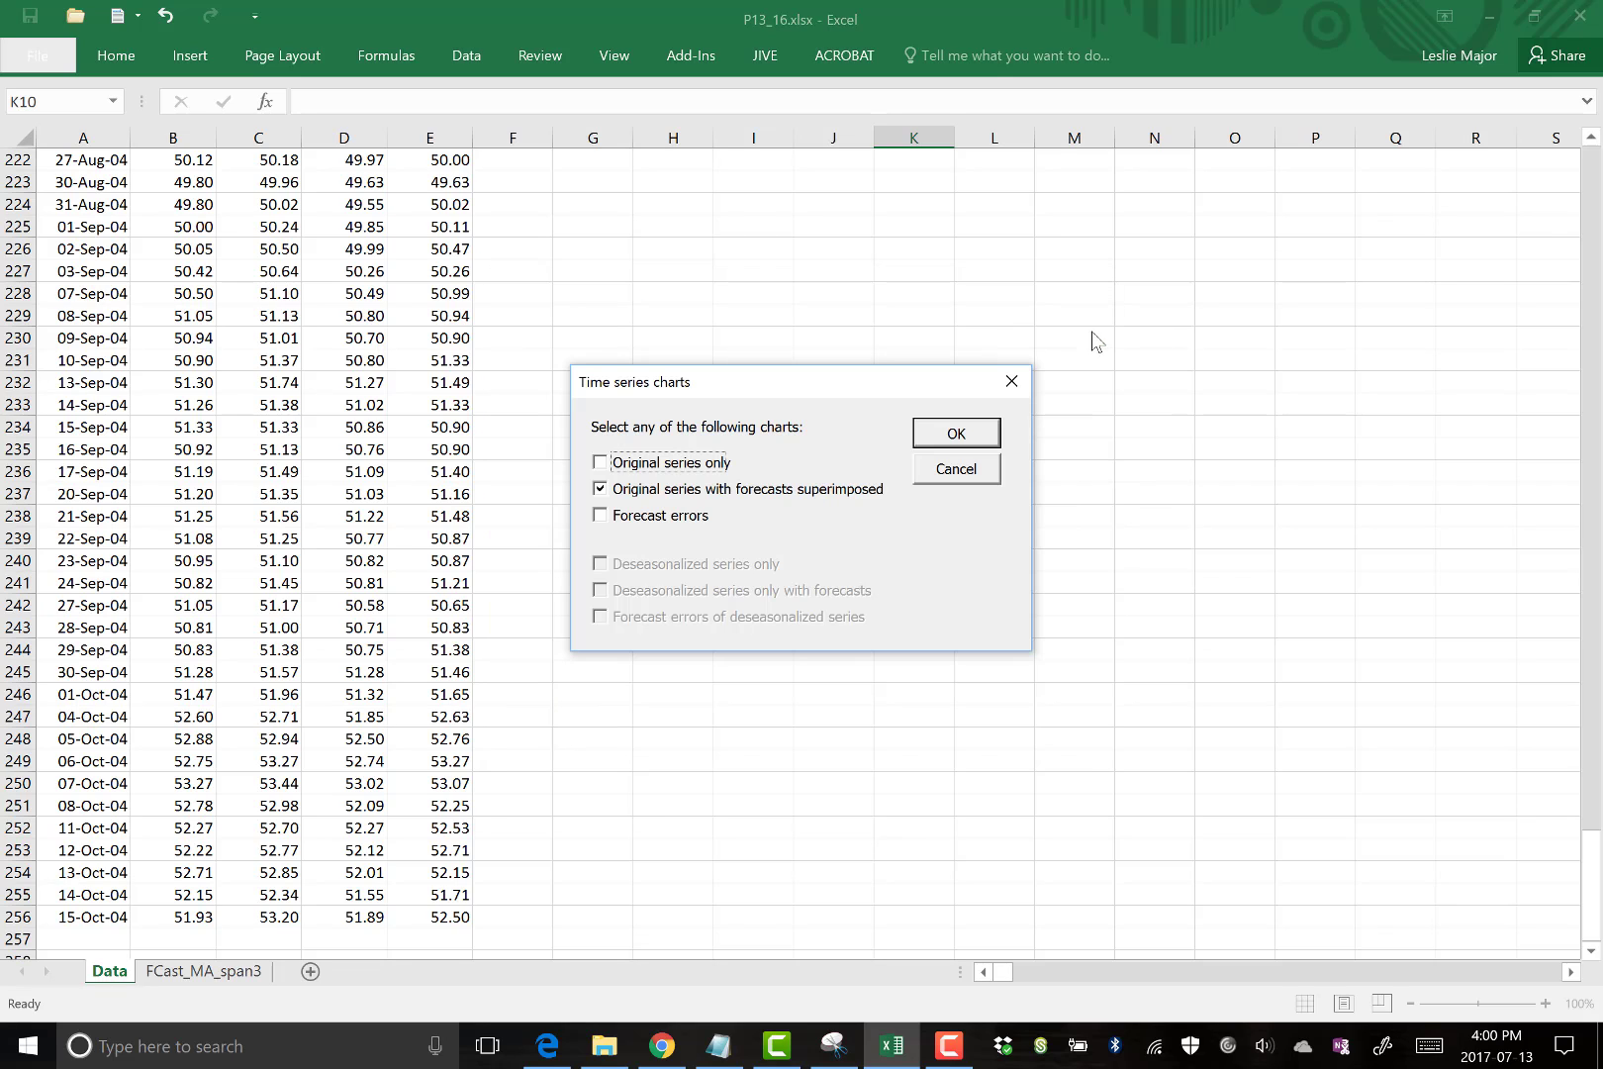
{"action": "left_click", "coordinate": [950, 435]}
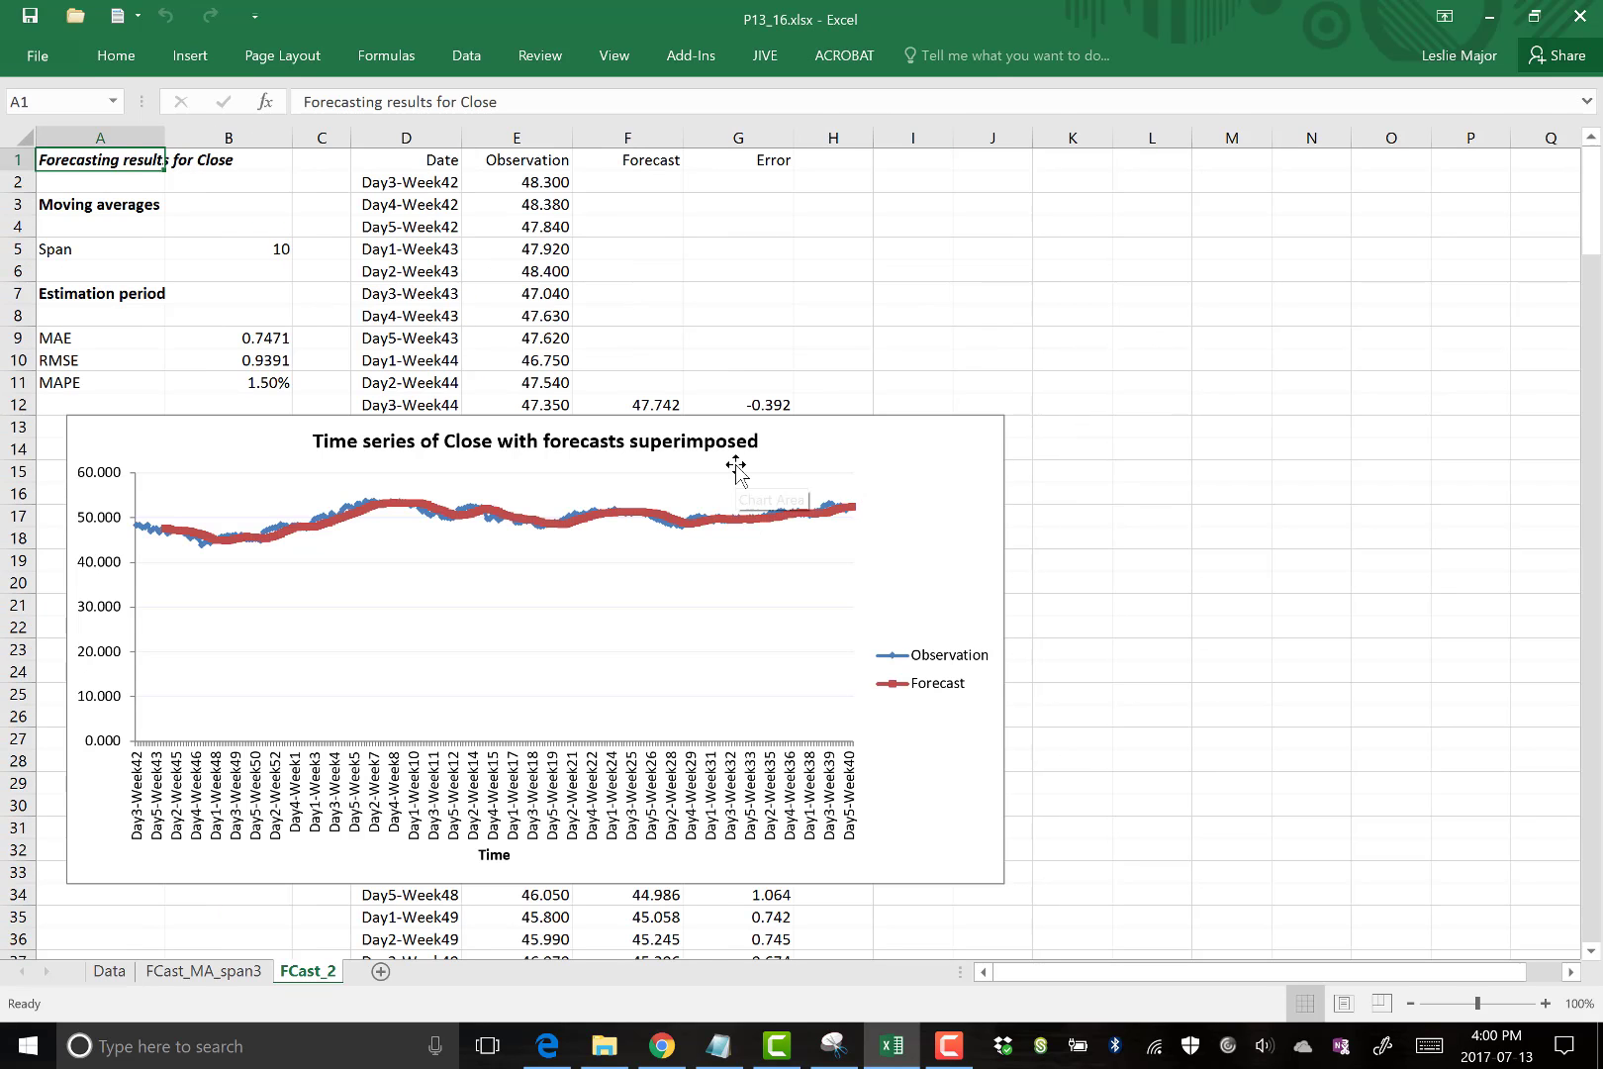
Rename the new span 10 forecast sheet as FCast_MA_span10.
{"action": "right_click", "coordinate": [321, 976]}
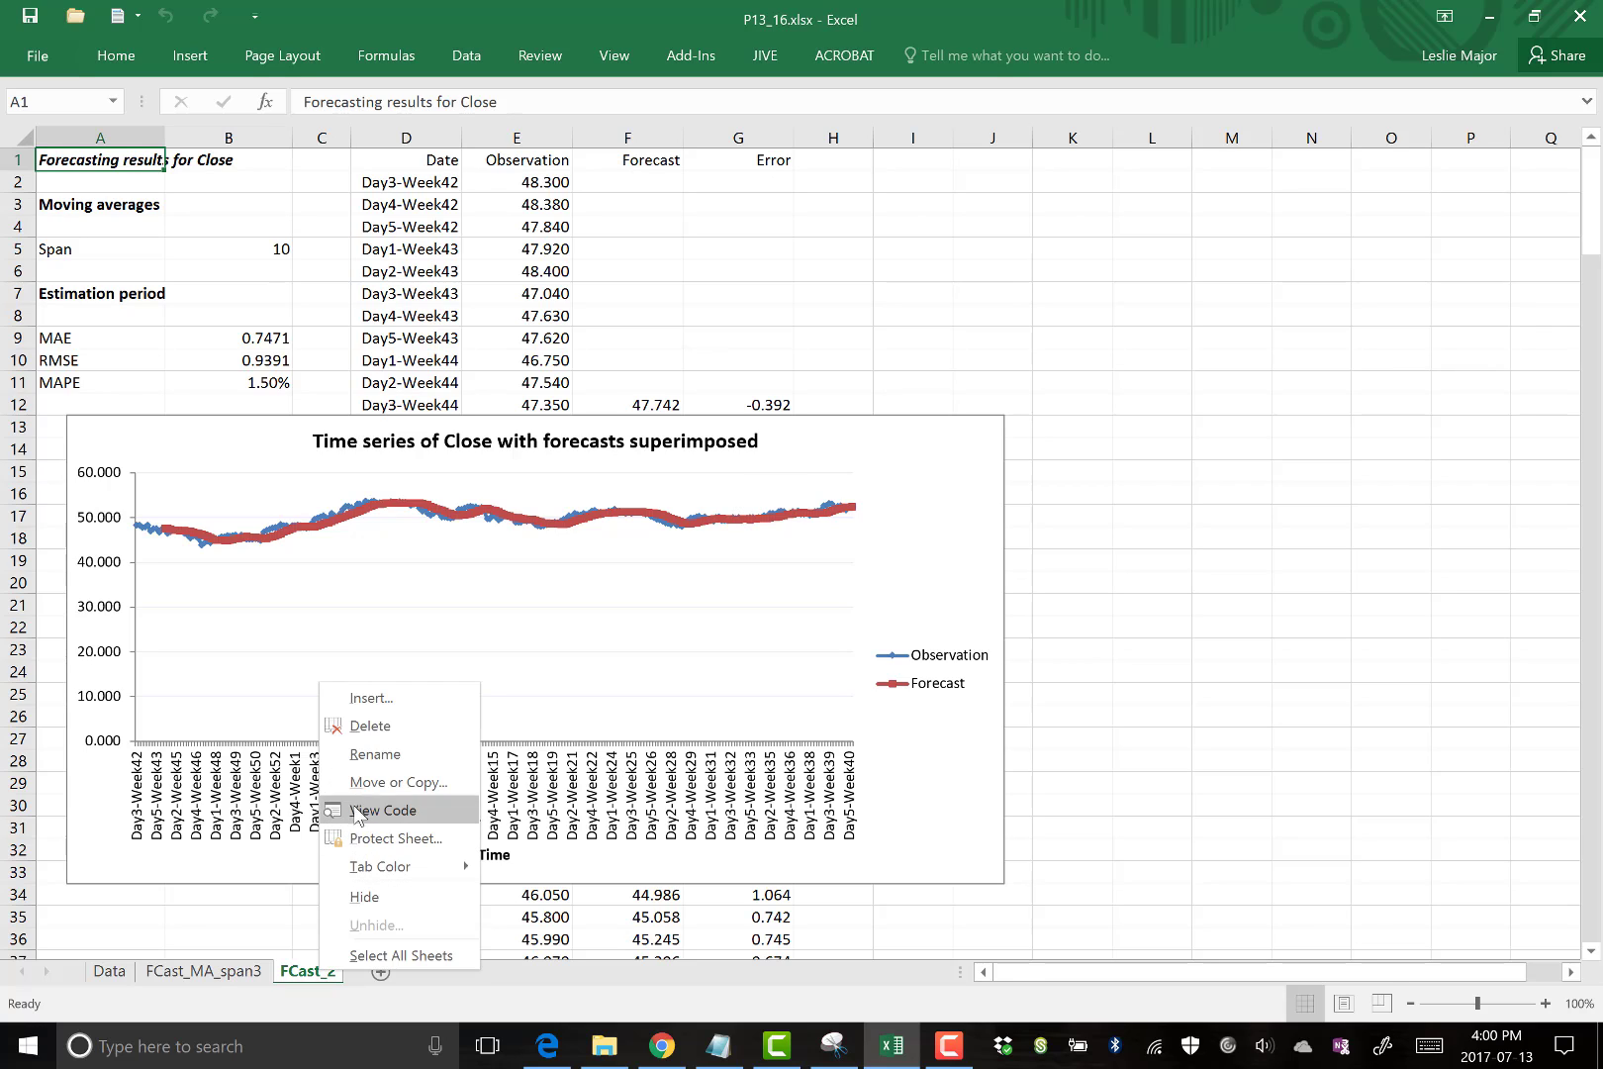
{"action": "left_click", "coordinate": [374, 754]}
{"action": "type", "text": "FCat"}
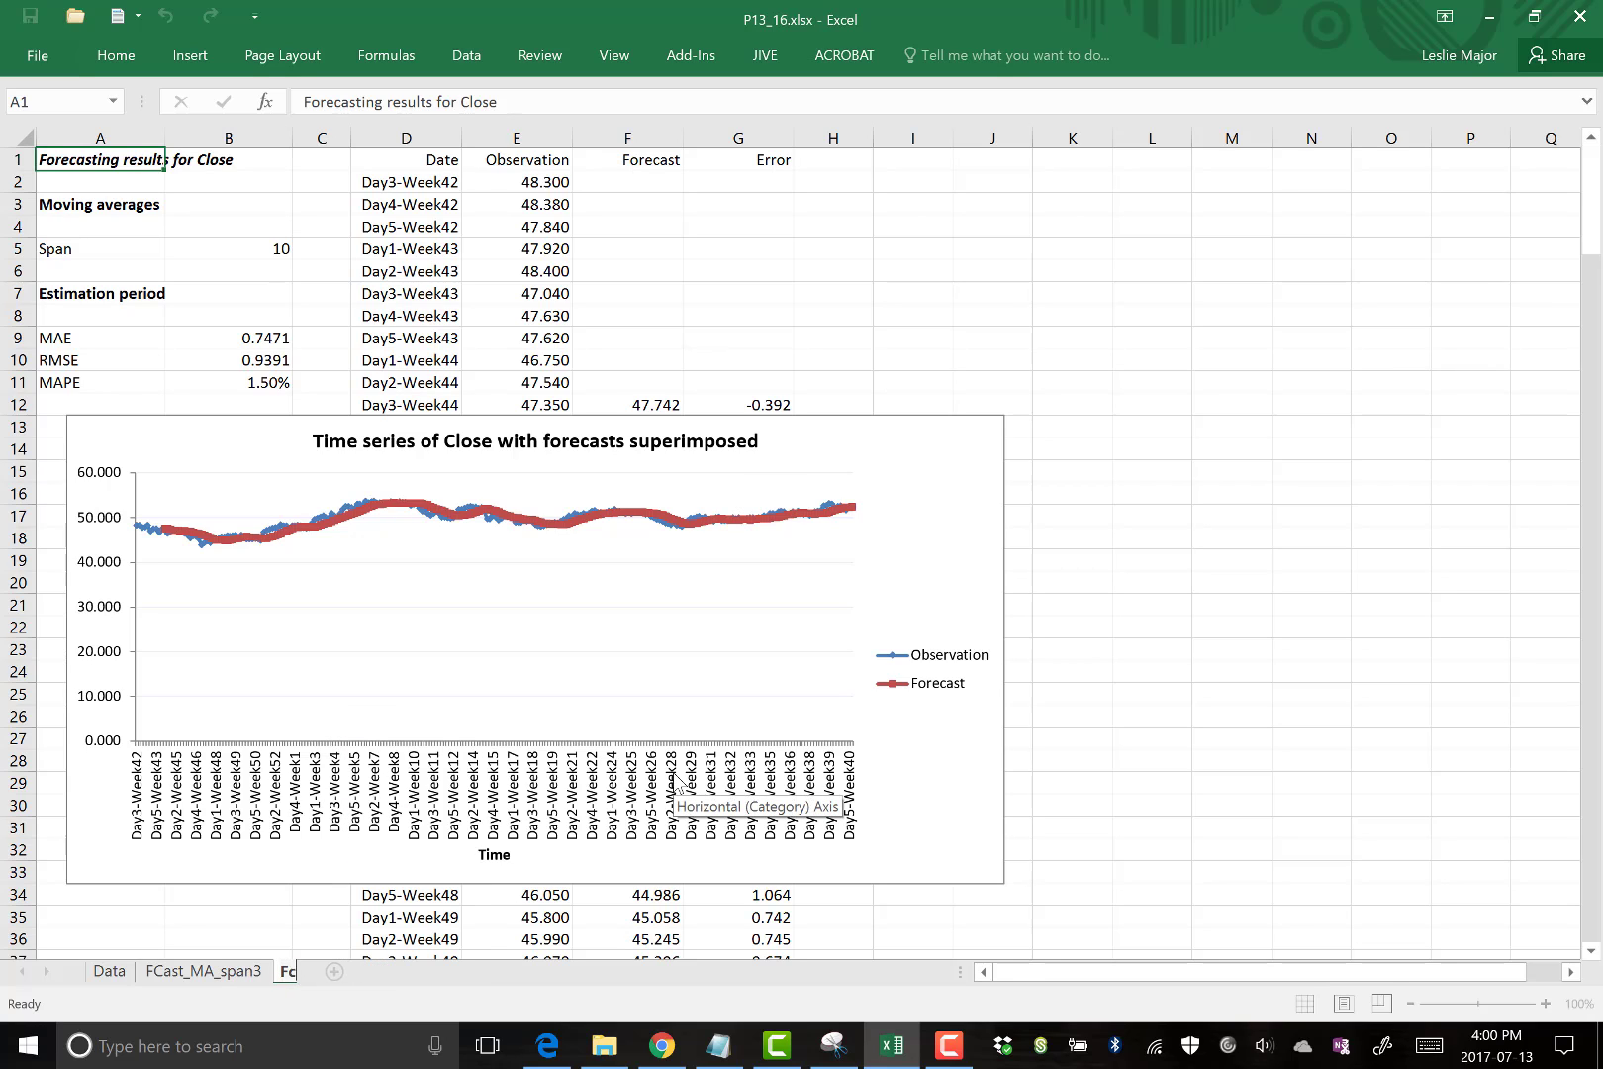
{"action": "type", "text": "t_MA_span10"}
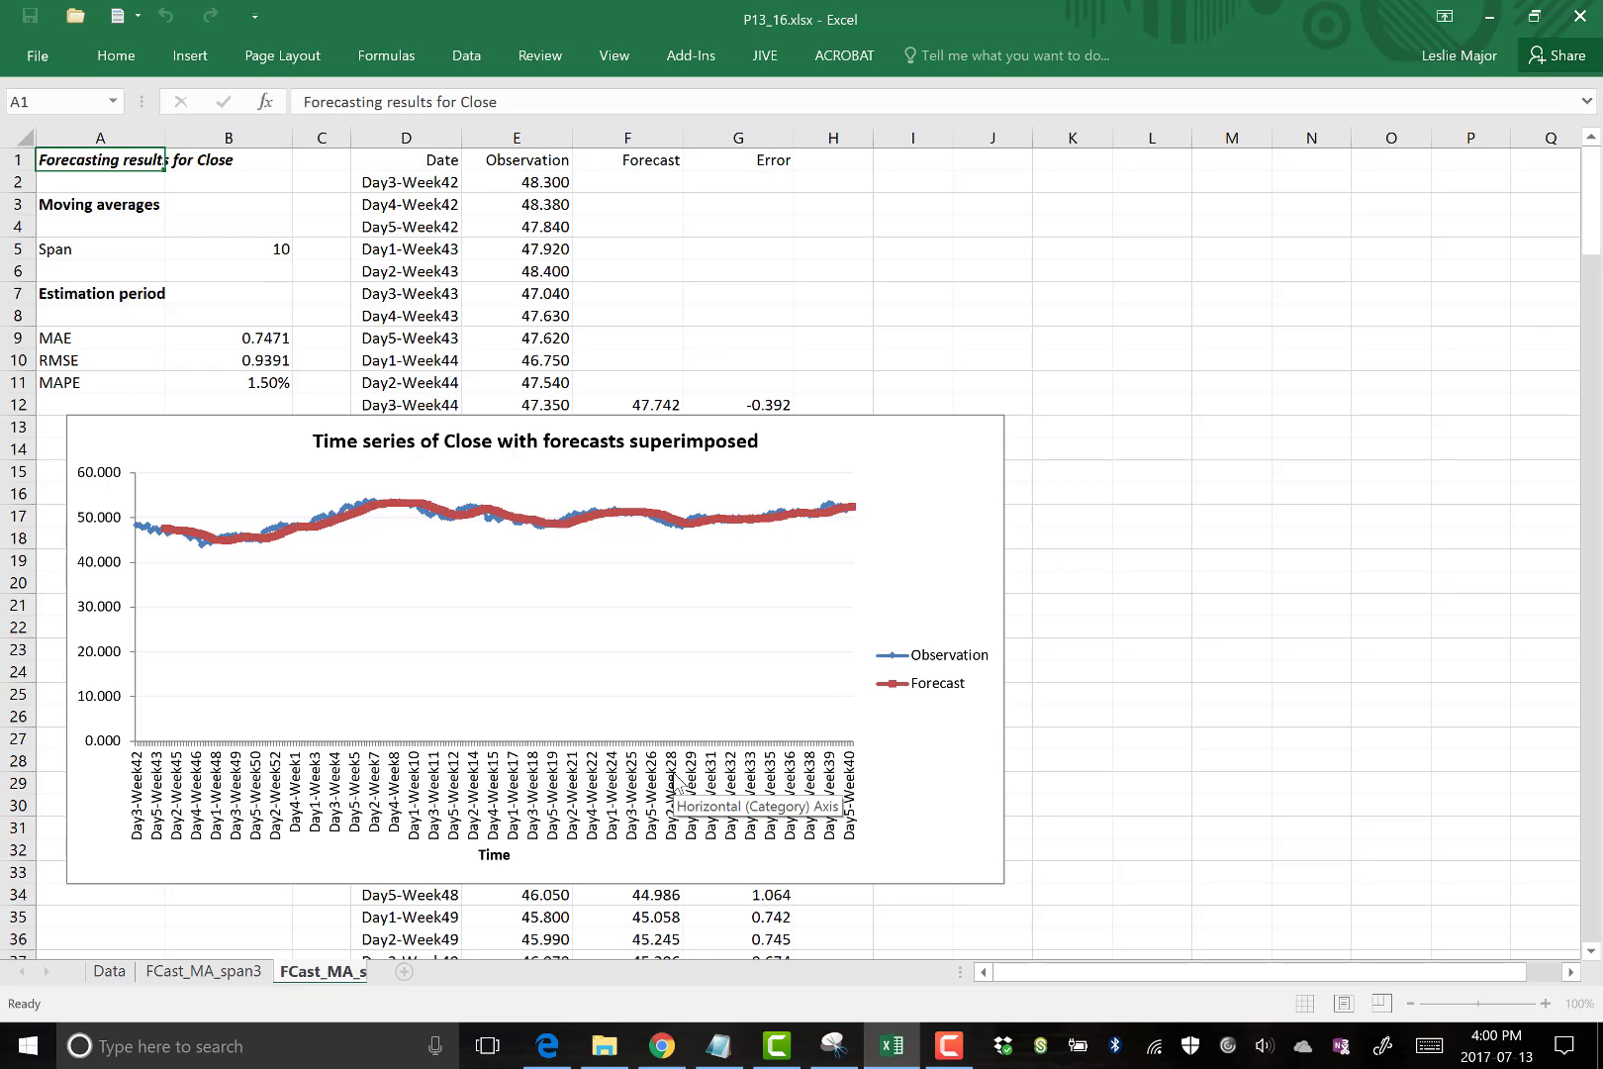
{"action": "left_click", "coordinate": [1243, 247]}
Examine the MAPE of the span 10 forecast in row 11.
{"action": "left_click", "coordinate": [835, 253]}
{"action": "left_click_drag", "start_coordinate": [95, 378], "coordinate": [221, 382]}
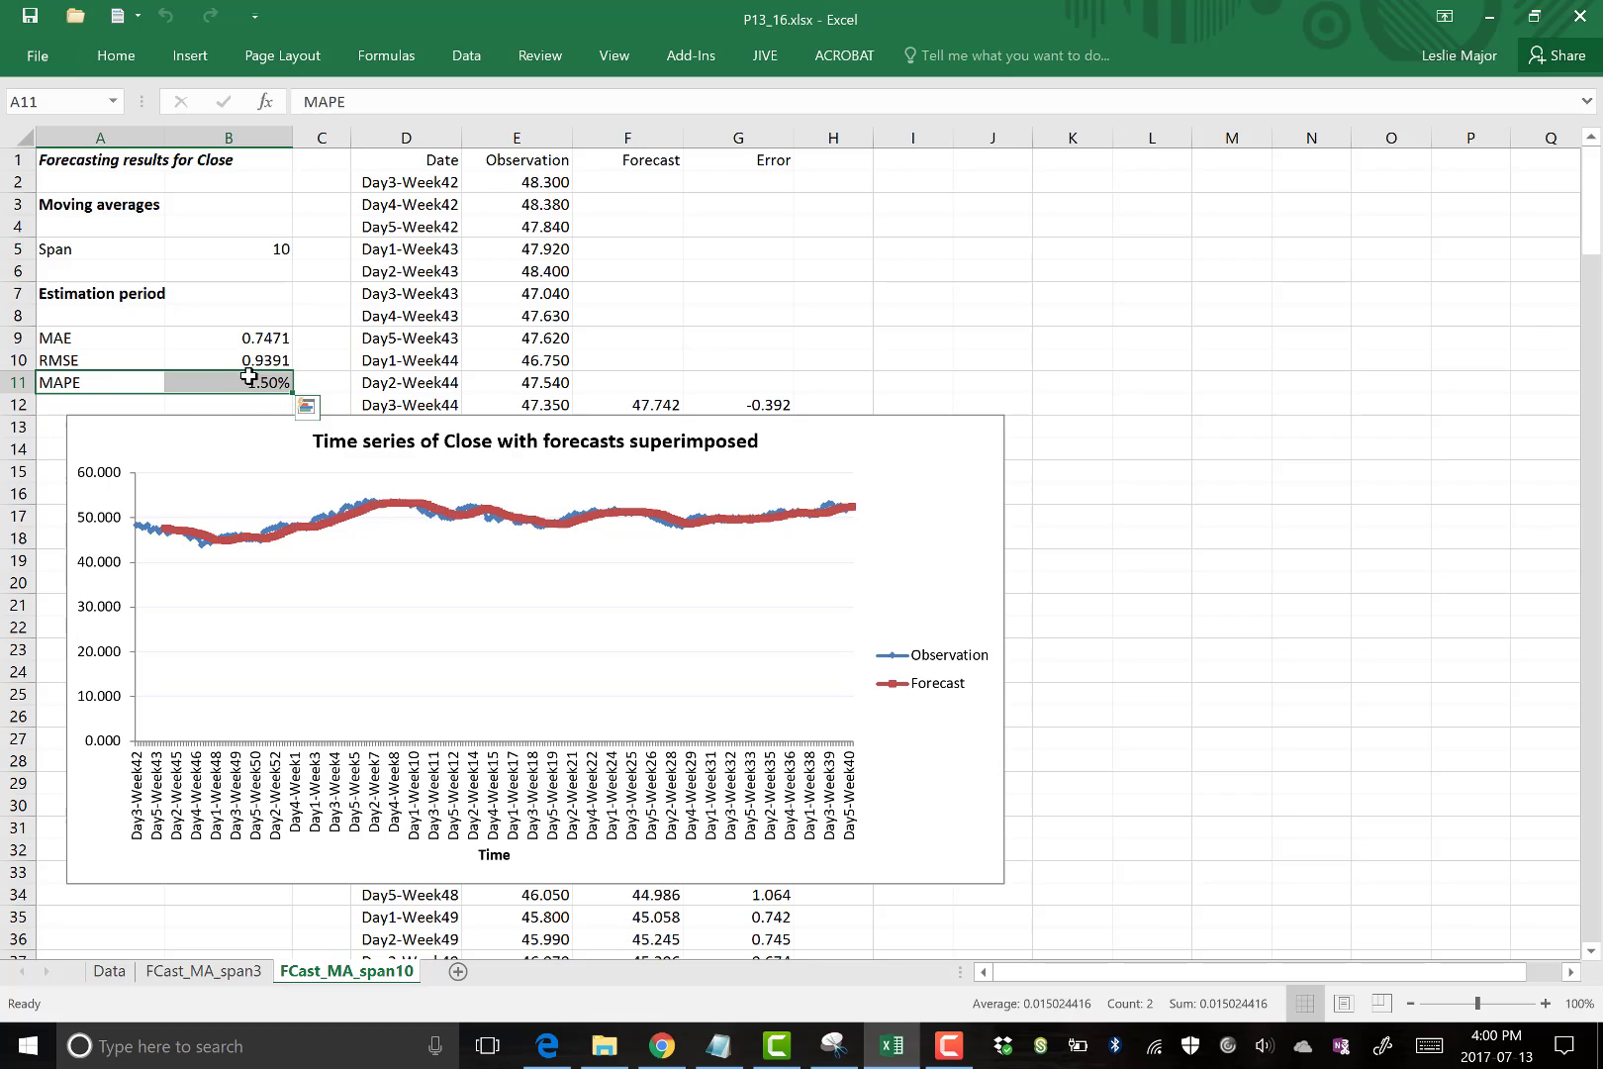
{"action": "left_click", "coordinate": [824, 297]}
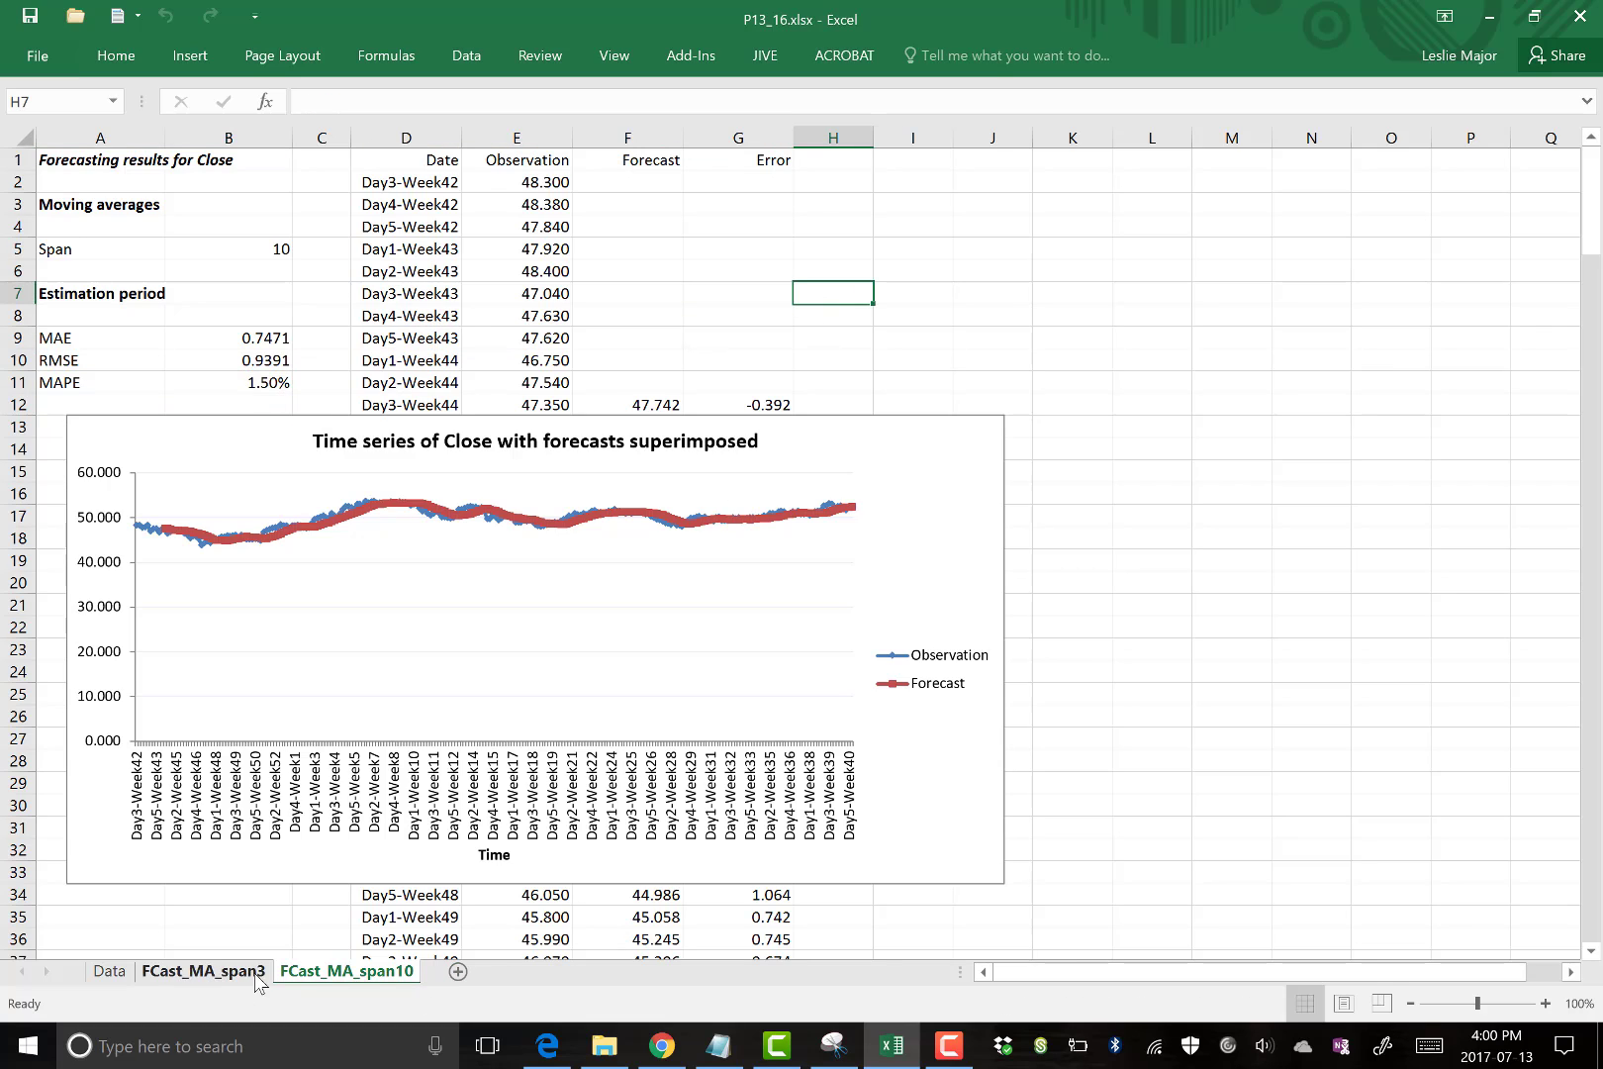
Enter the heading "Note:" in J5 and "Span 10 is not as effective as span 3 moving average" in J6.
{"action": "left_click", "coordinate": [995, 248]}
{"action": "type", "text": "Note:"}
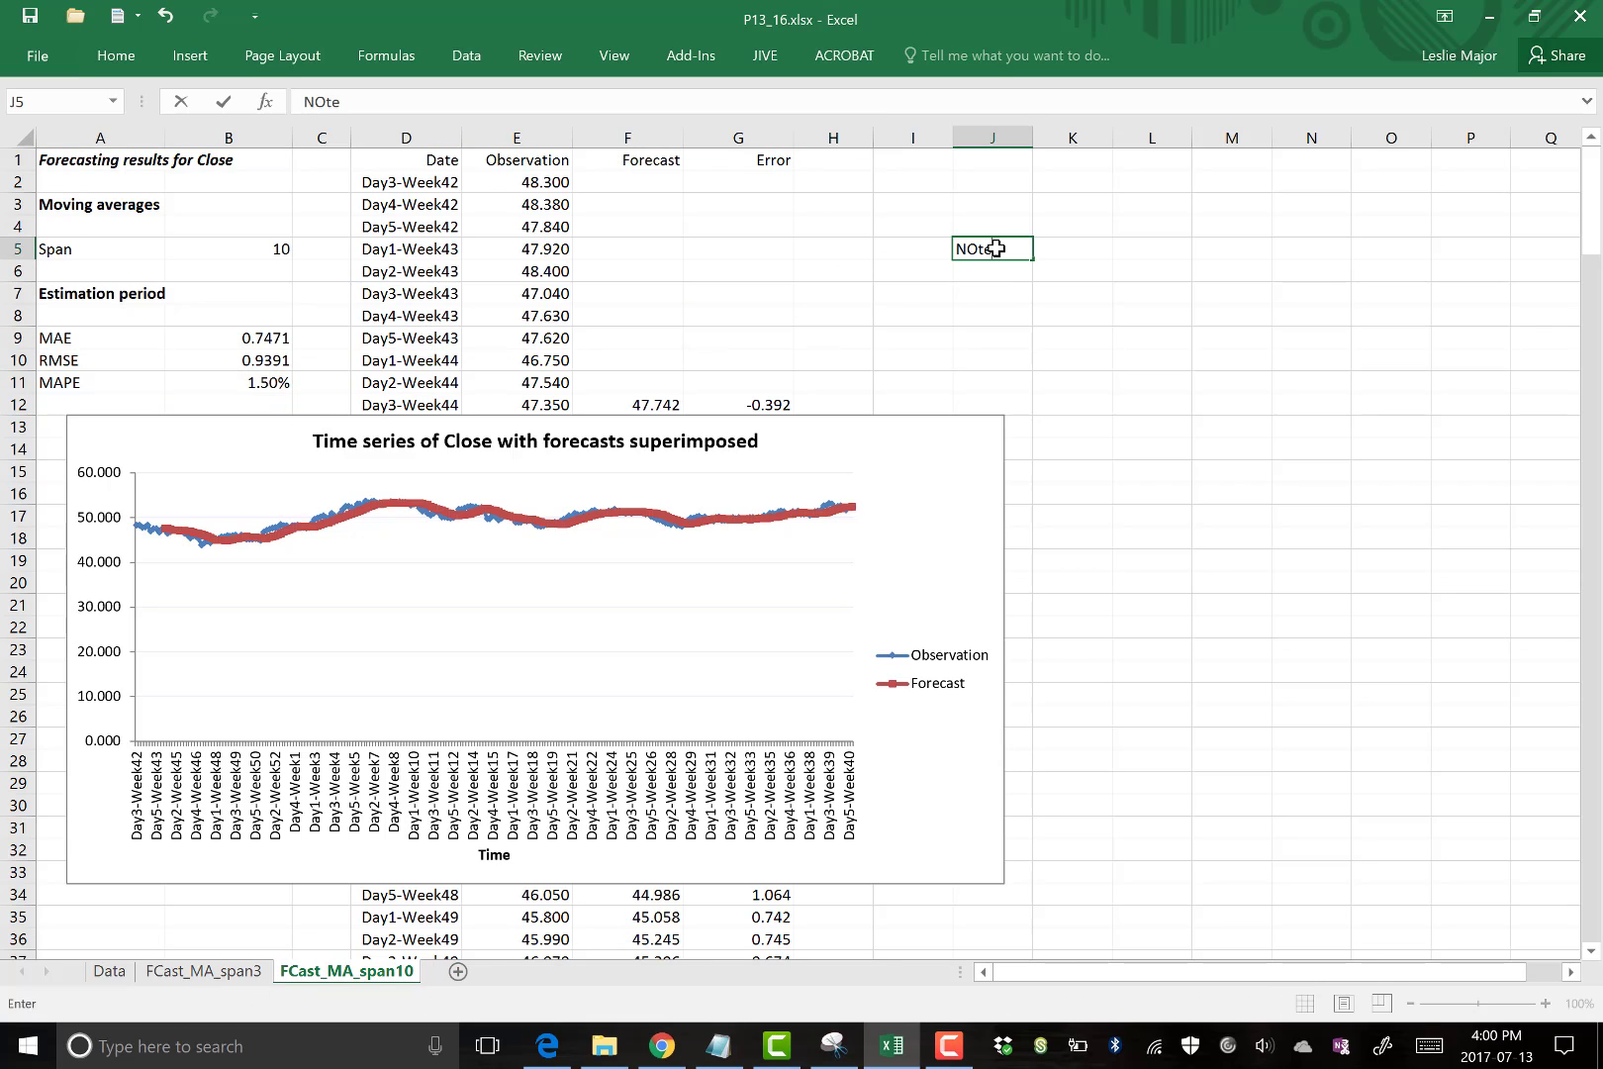
{"action": "key", "text": "Return"}
{"action": "type", "text": "Span "}
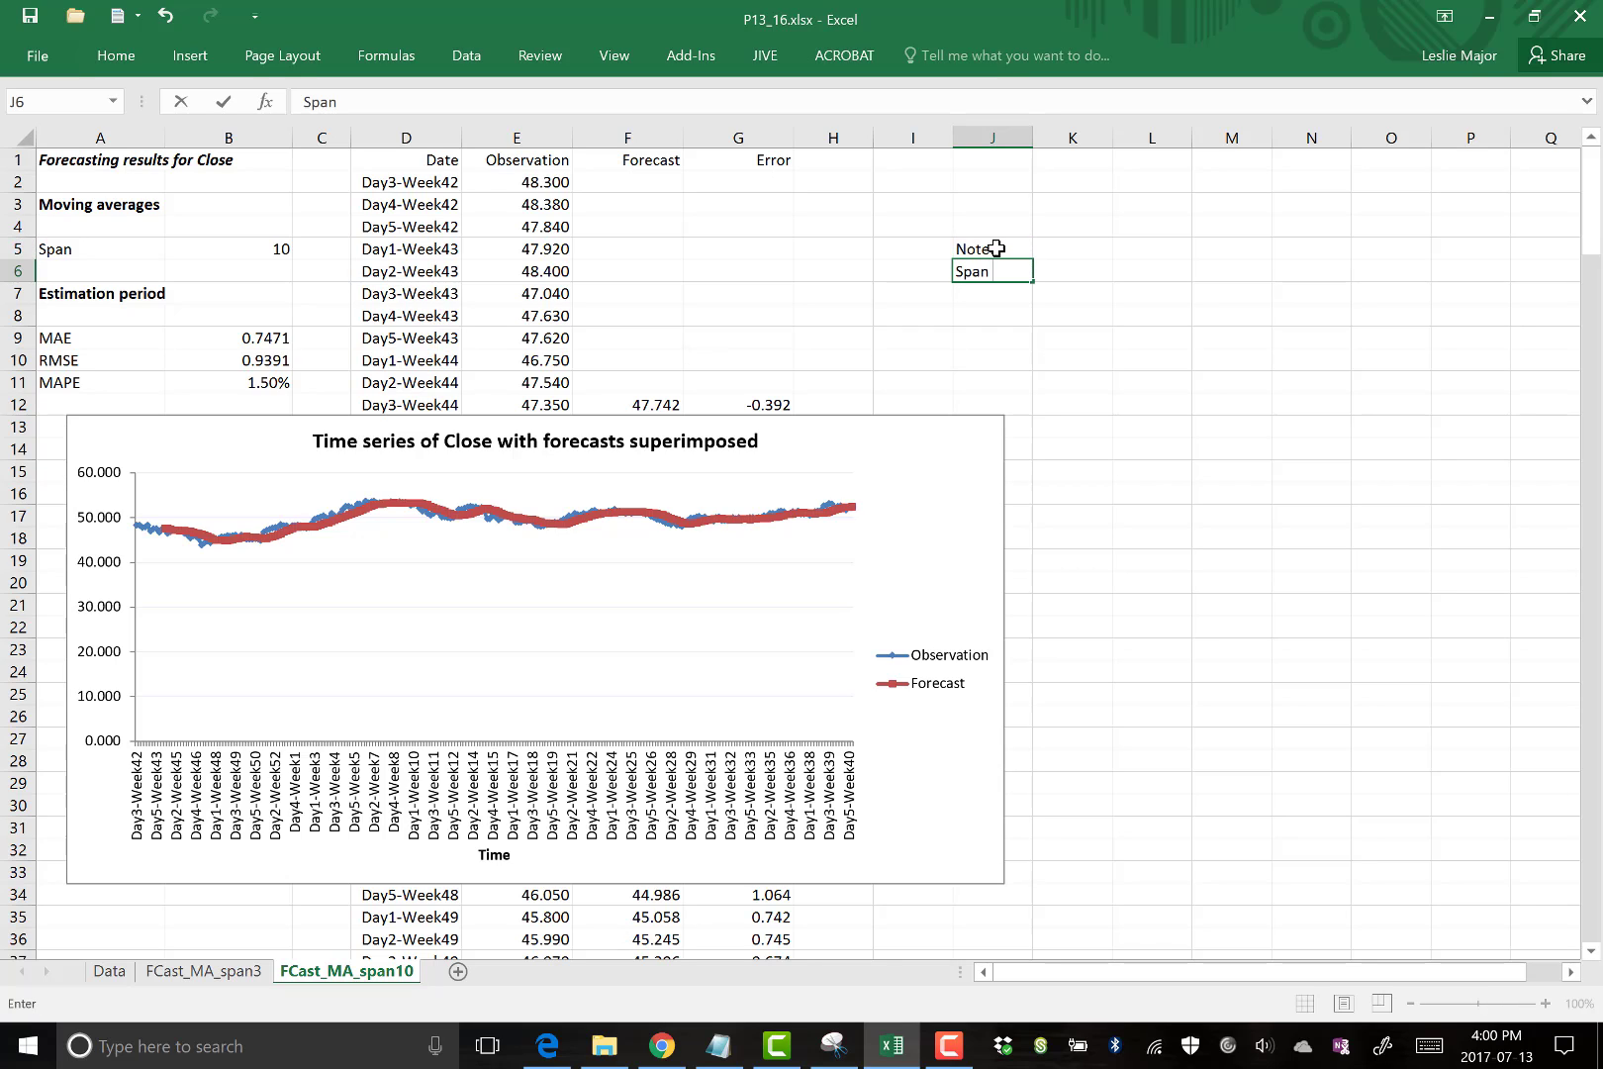
{"action": "type", "text": "10 is not as effective as ps"}
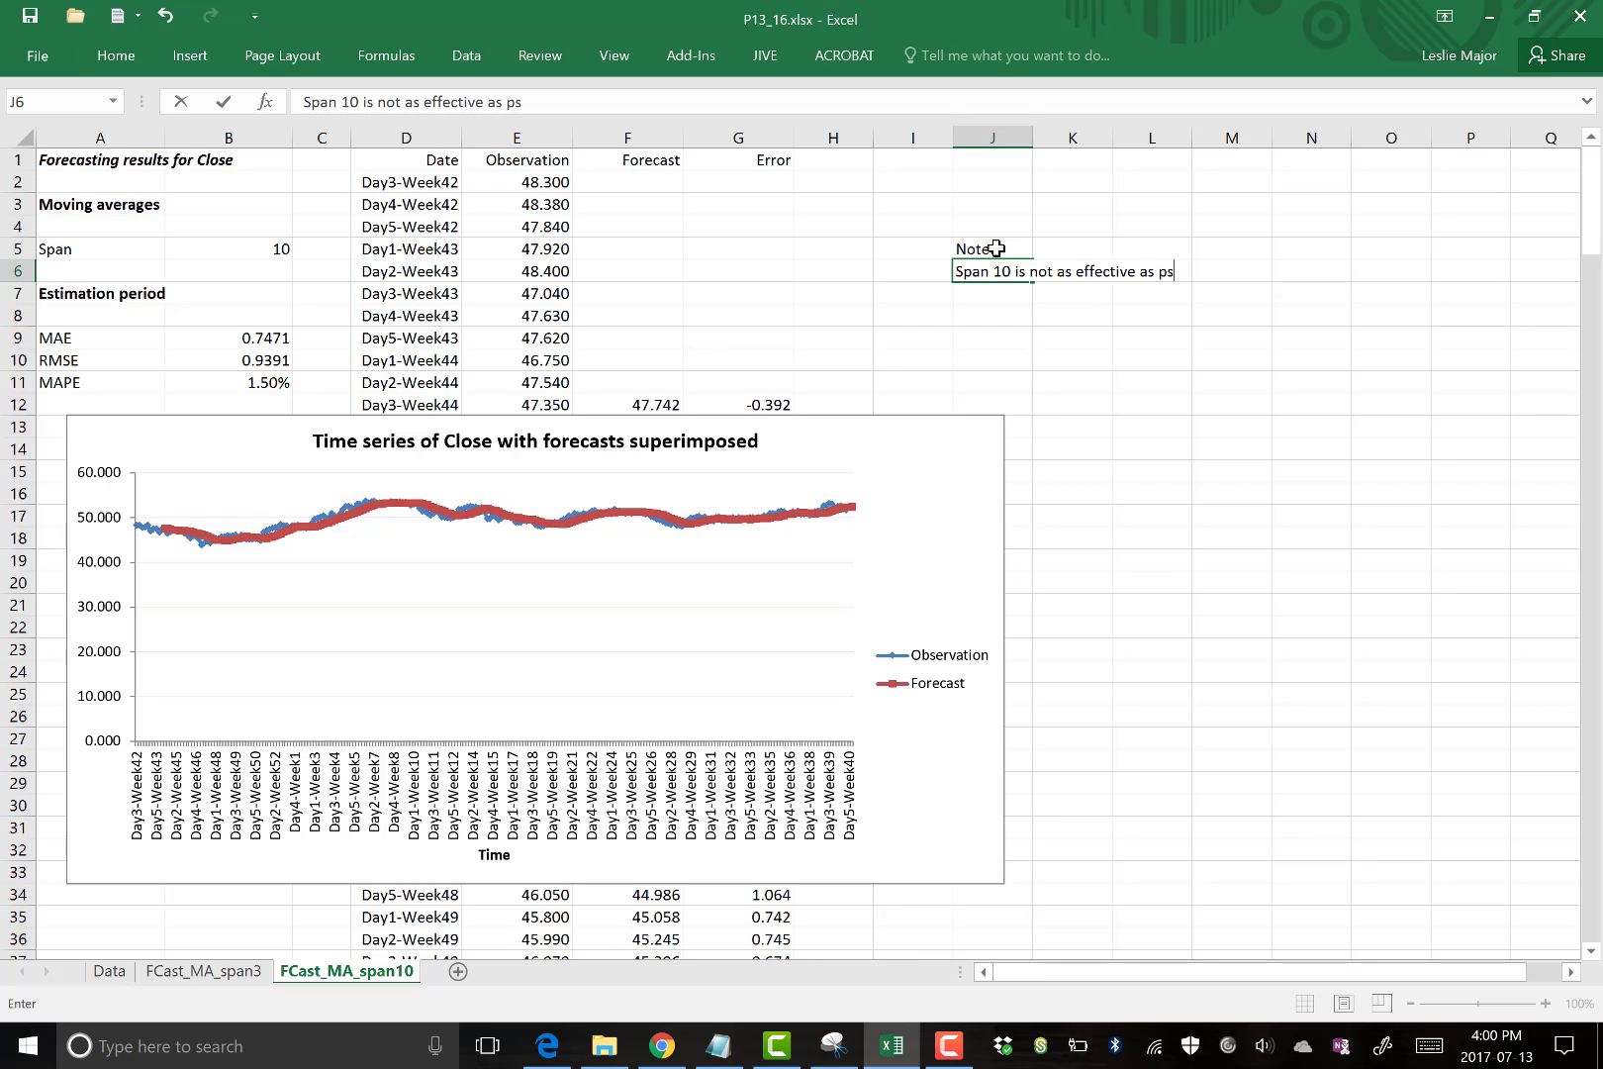
{"action": "key", "text": "BackSpace"}
{"action": "type", "text": "moving average"}
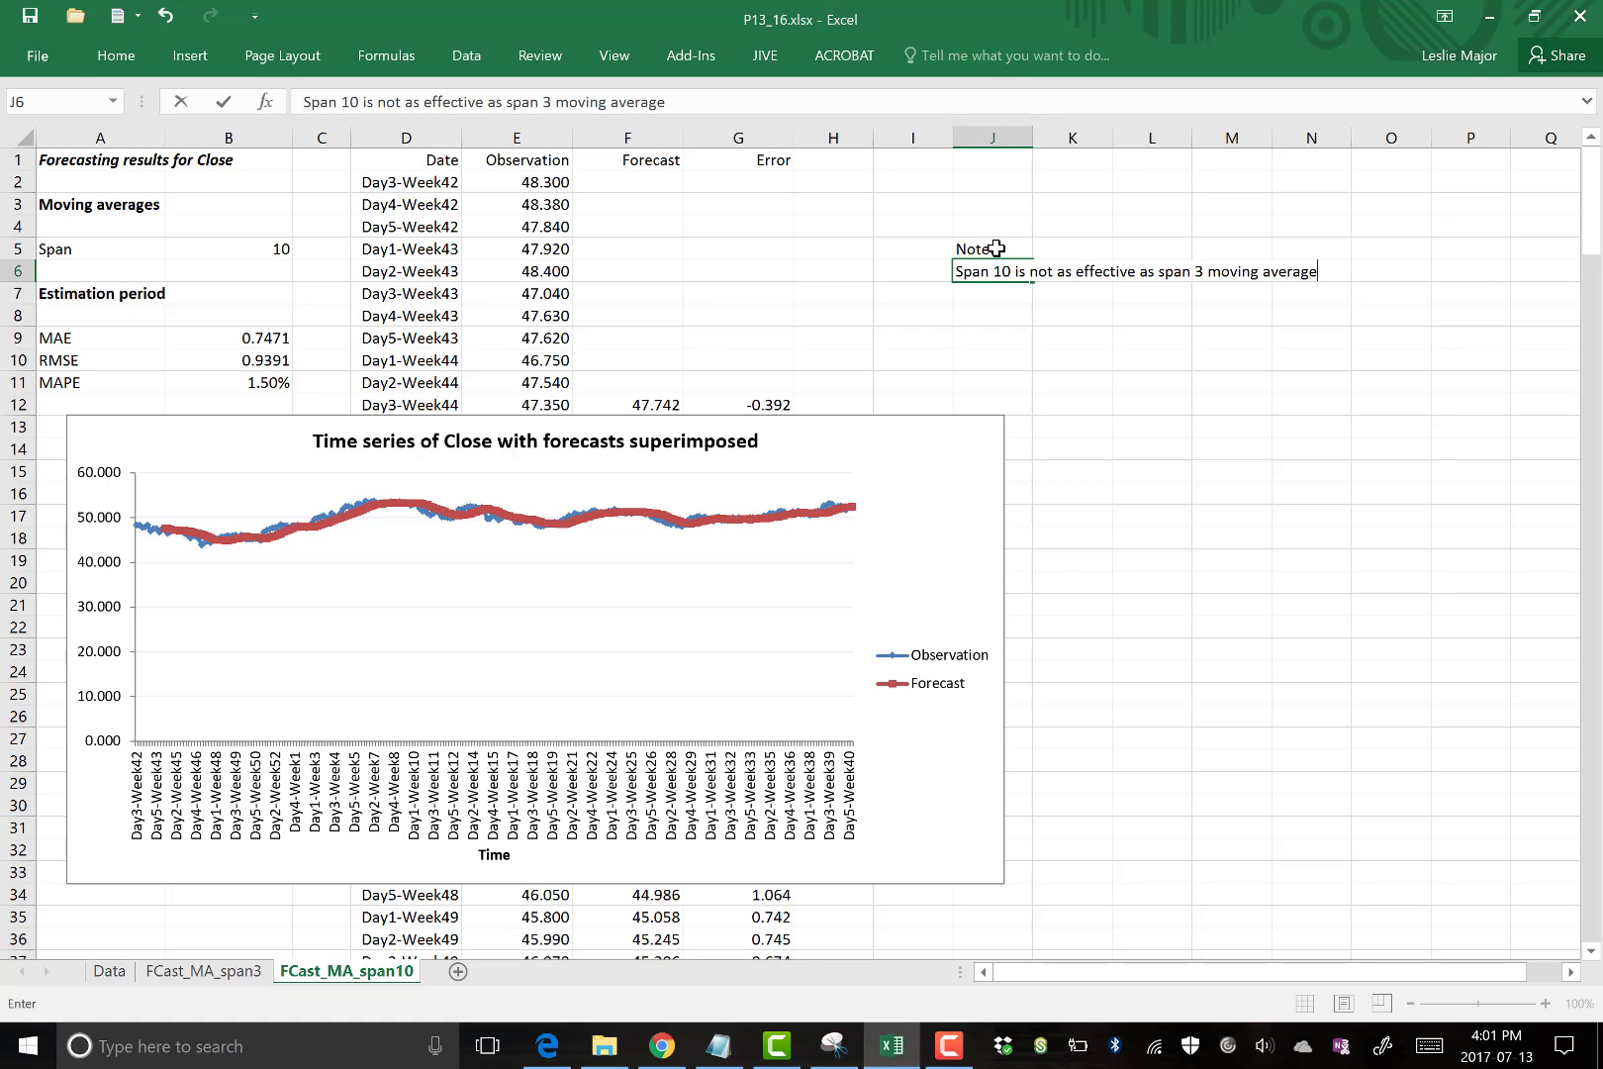
Continue the note in J7 with "method as the MAPE has increased from 0.88% to 1.50%".
{"action": "key", "text": "Return"}
{"action": "type", "text": "med"}
{"action": "type", "text": "thod"}
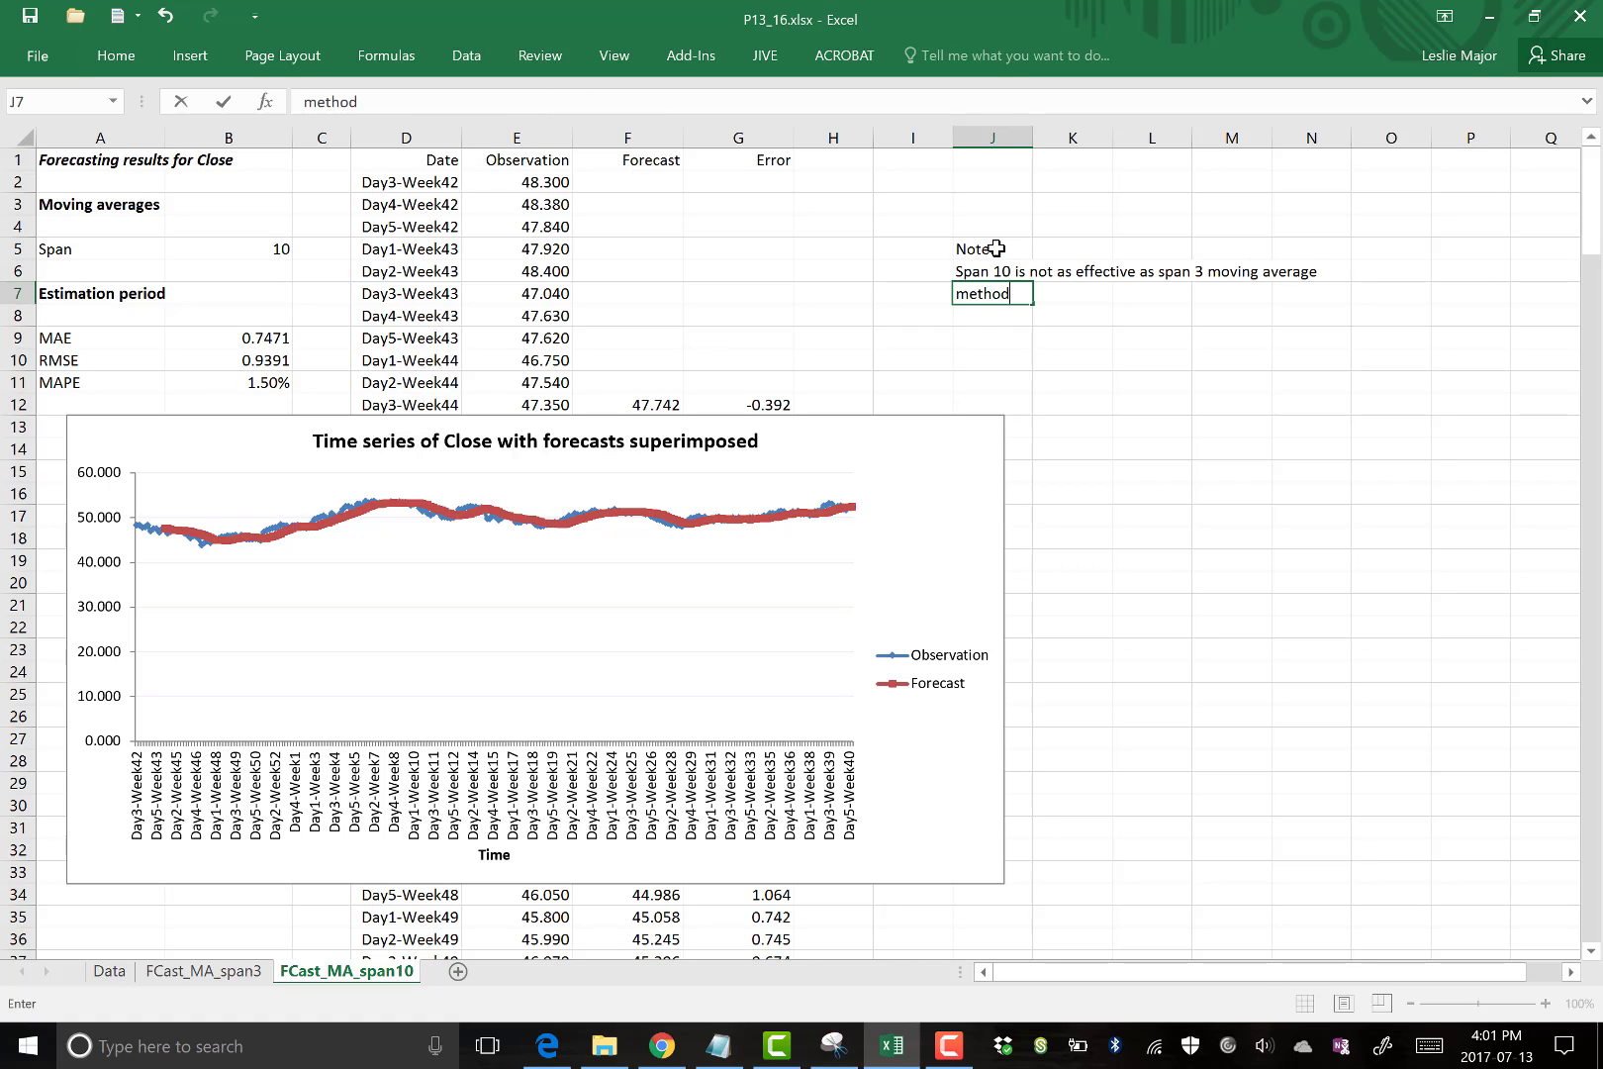
{"action": "type", "text": " as the MAPE has inc"}
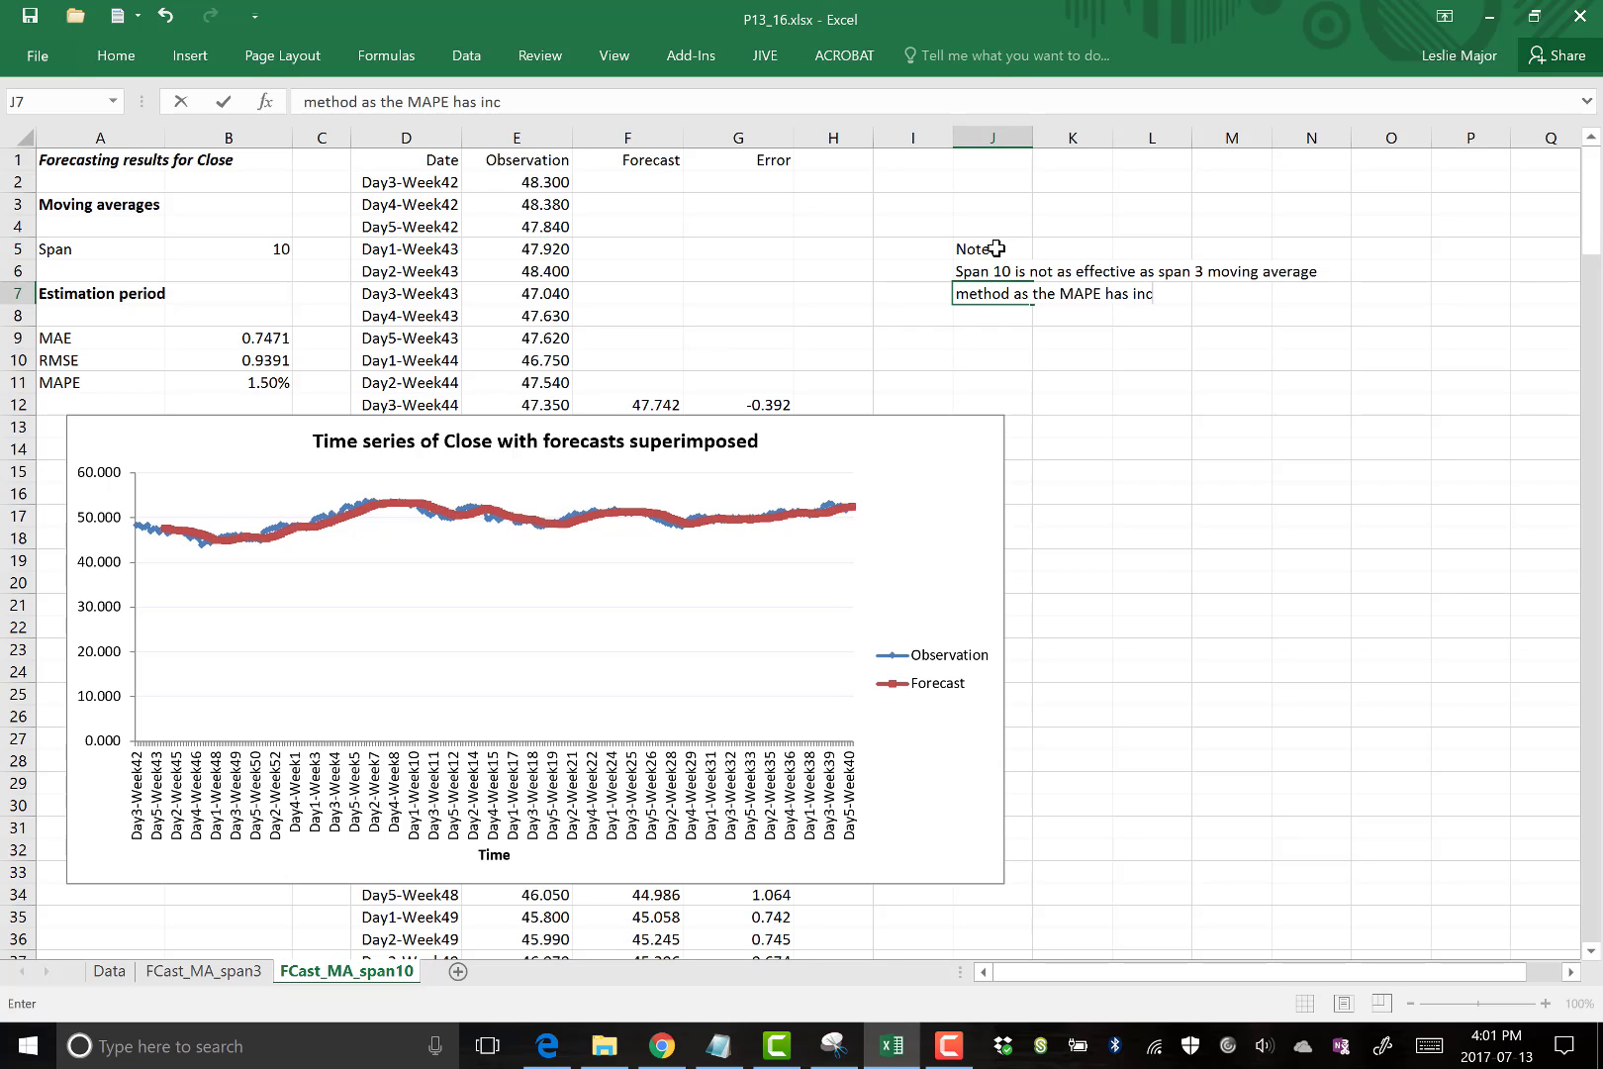
{"action": "type", "text": "reased from 0."}
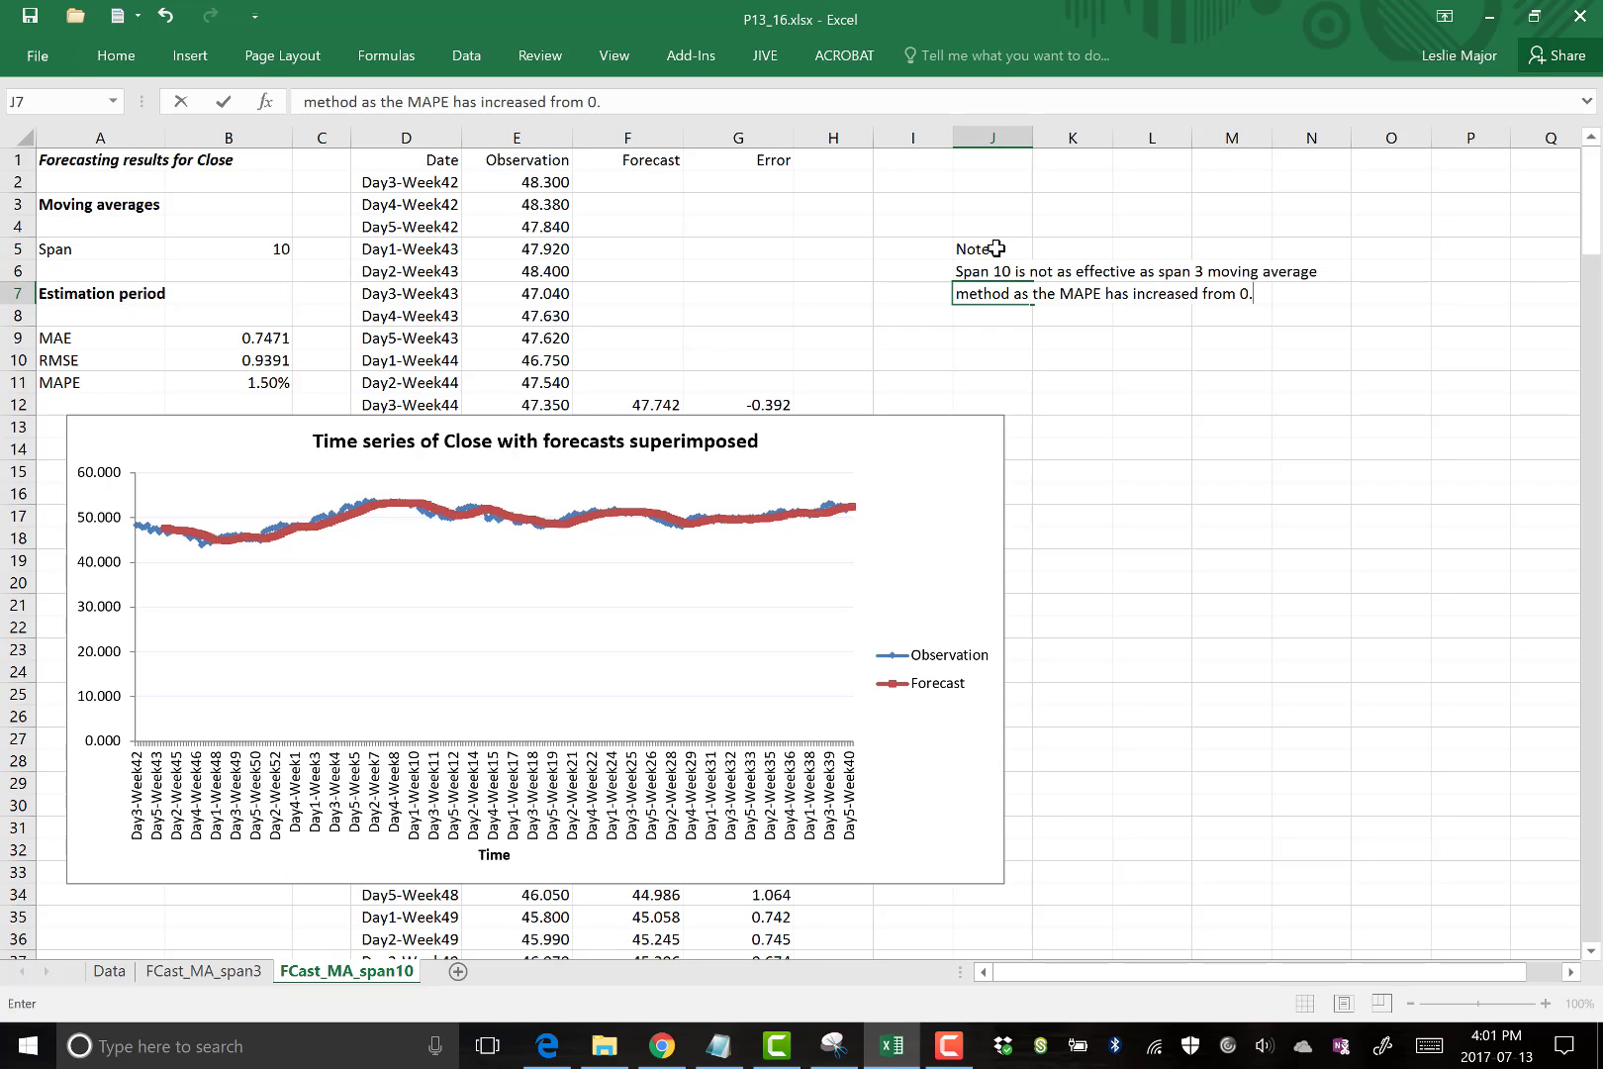
{"action": "type", "text": "88% to 1.50%"}
{"action": "left_click", "coordinate": [1120, 465]}
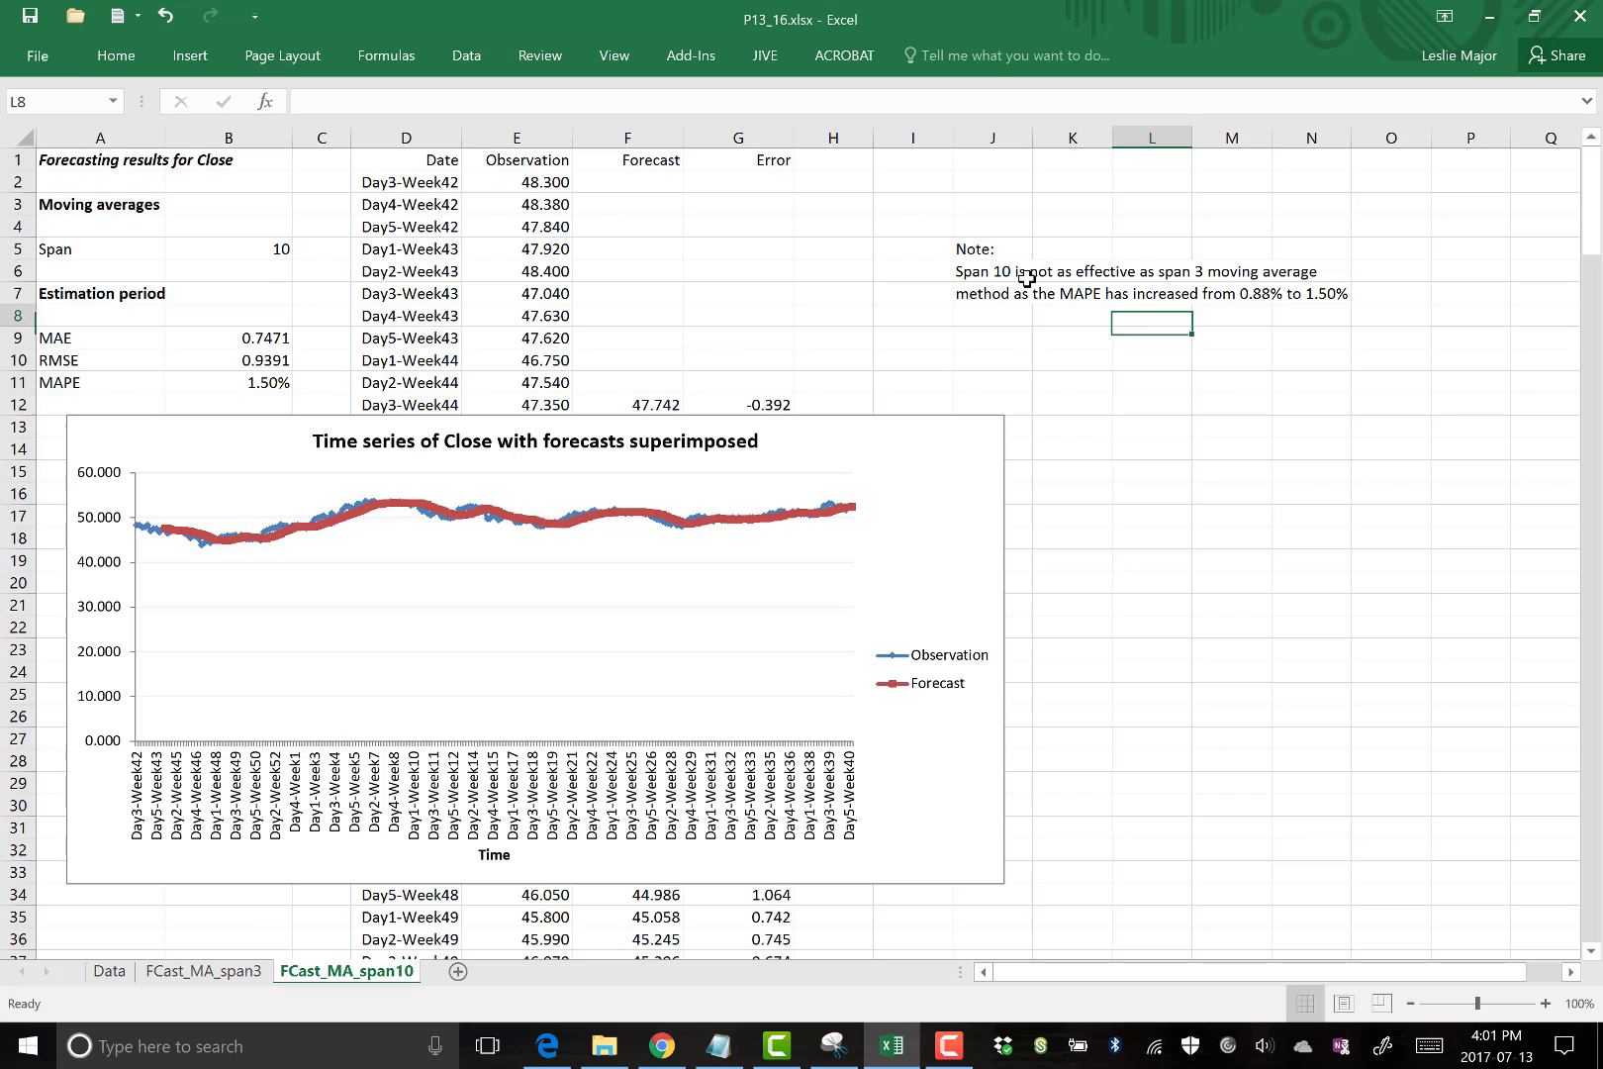
Set the font color of the note in J5:J7 to red.
{"action": "left_click_drag", "start_coordinate": [989, 248], "coordinate": [990, 285]}
{"action": "right_click", "coordinate": [989, 285]}
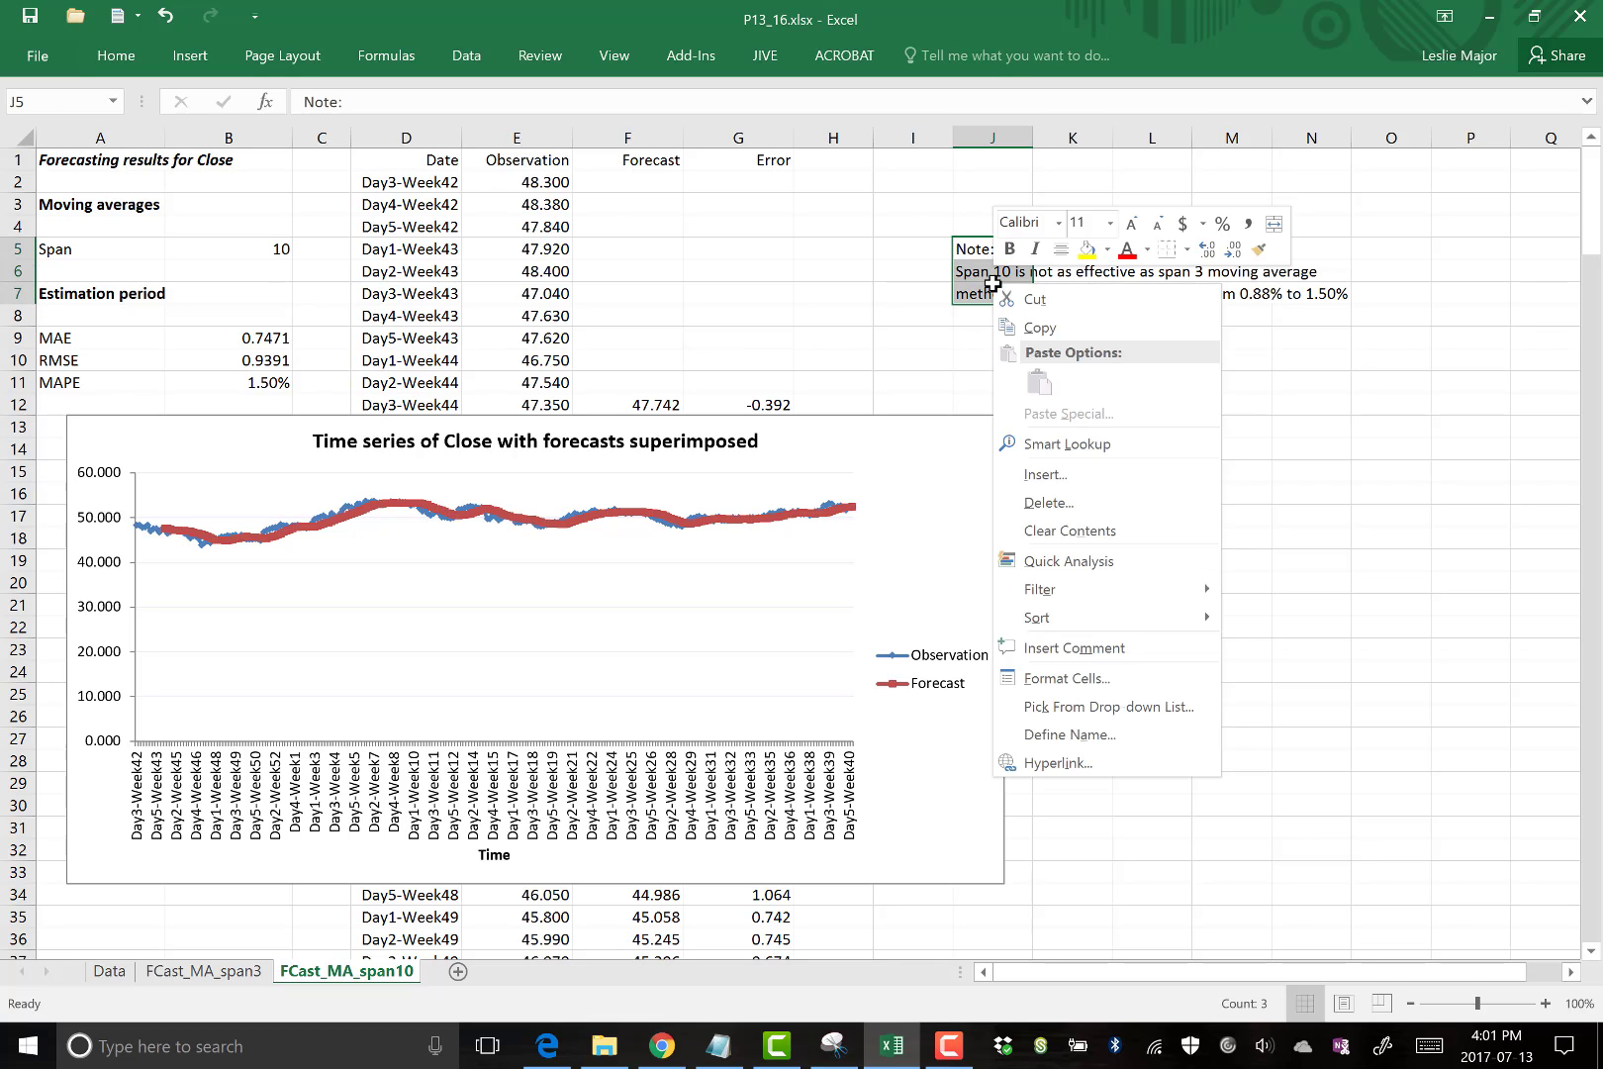
{"action": "left_click", "coordinate": [1126, 249]}
{"action": "left_click", "coordinate": [1189, 387]}
{"action": "left_click", "coordinate": [1006, 336]}
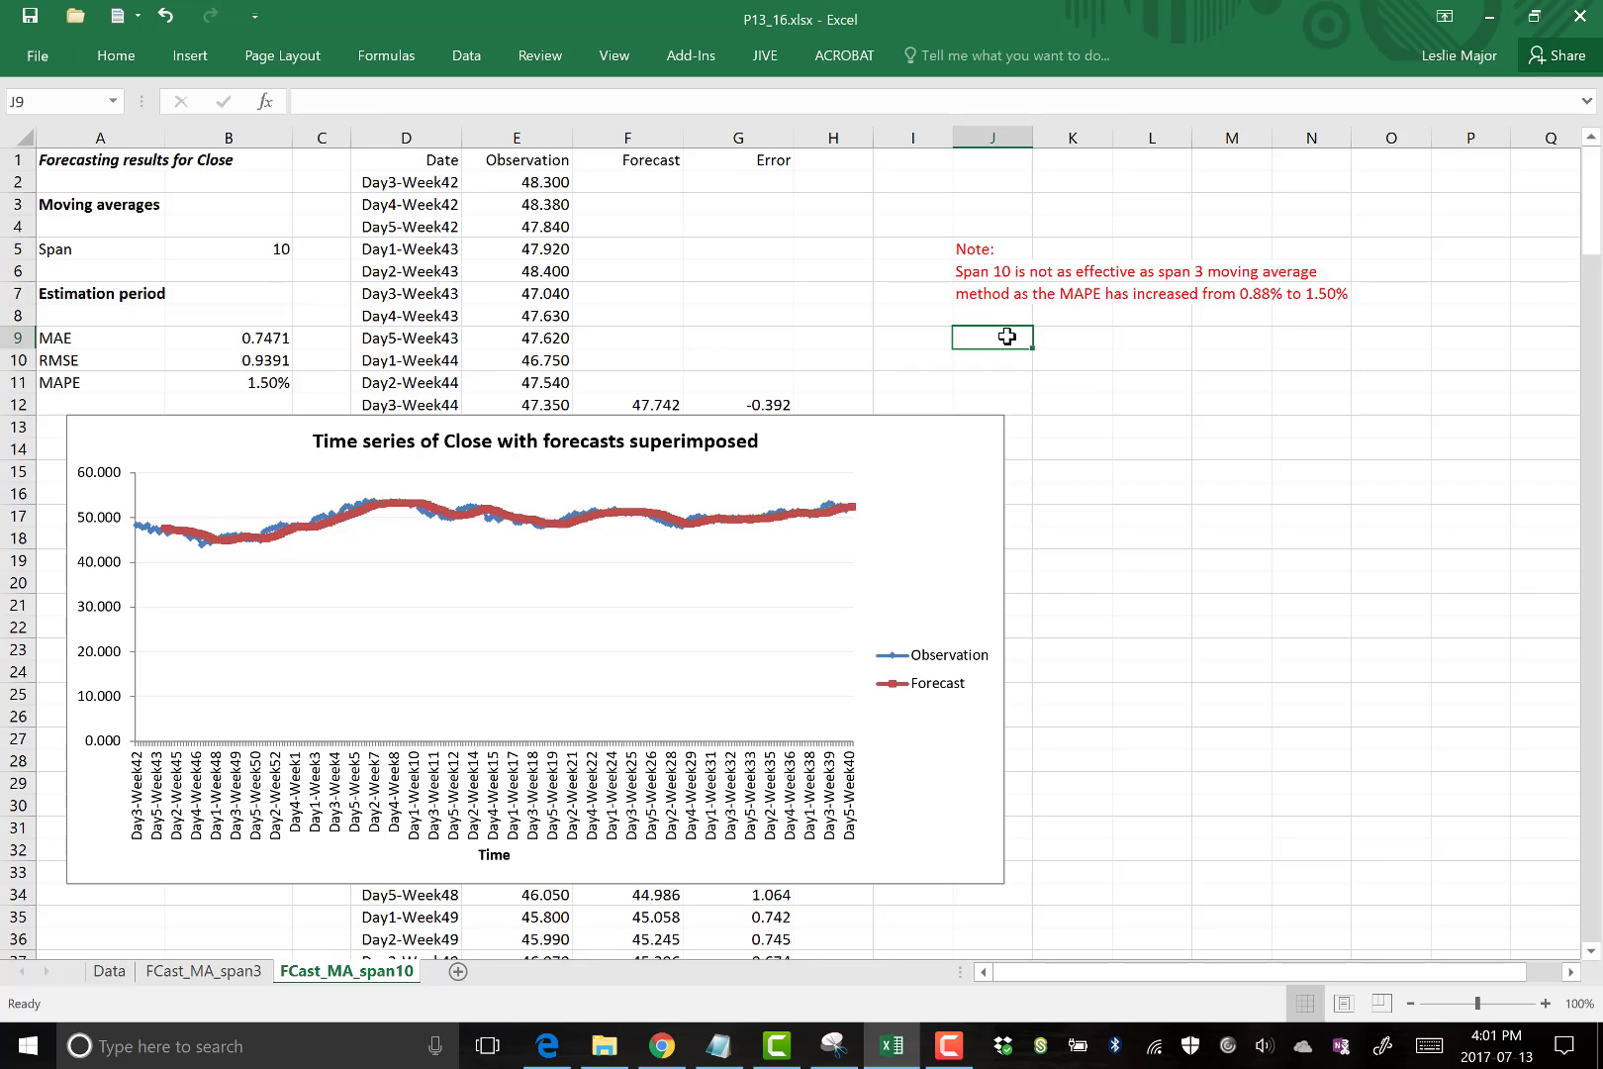
Check part c of problem 35 in Edge and return to the span 10 sheet in Excel.
{"action": "left_click", "coordinate": [547, 1045]}
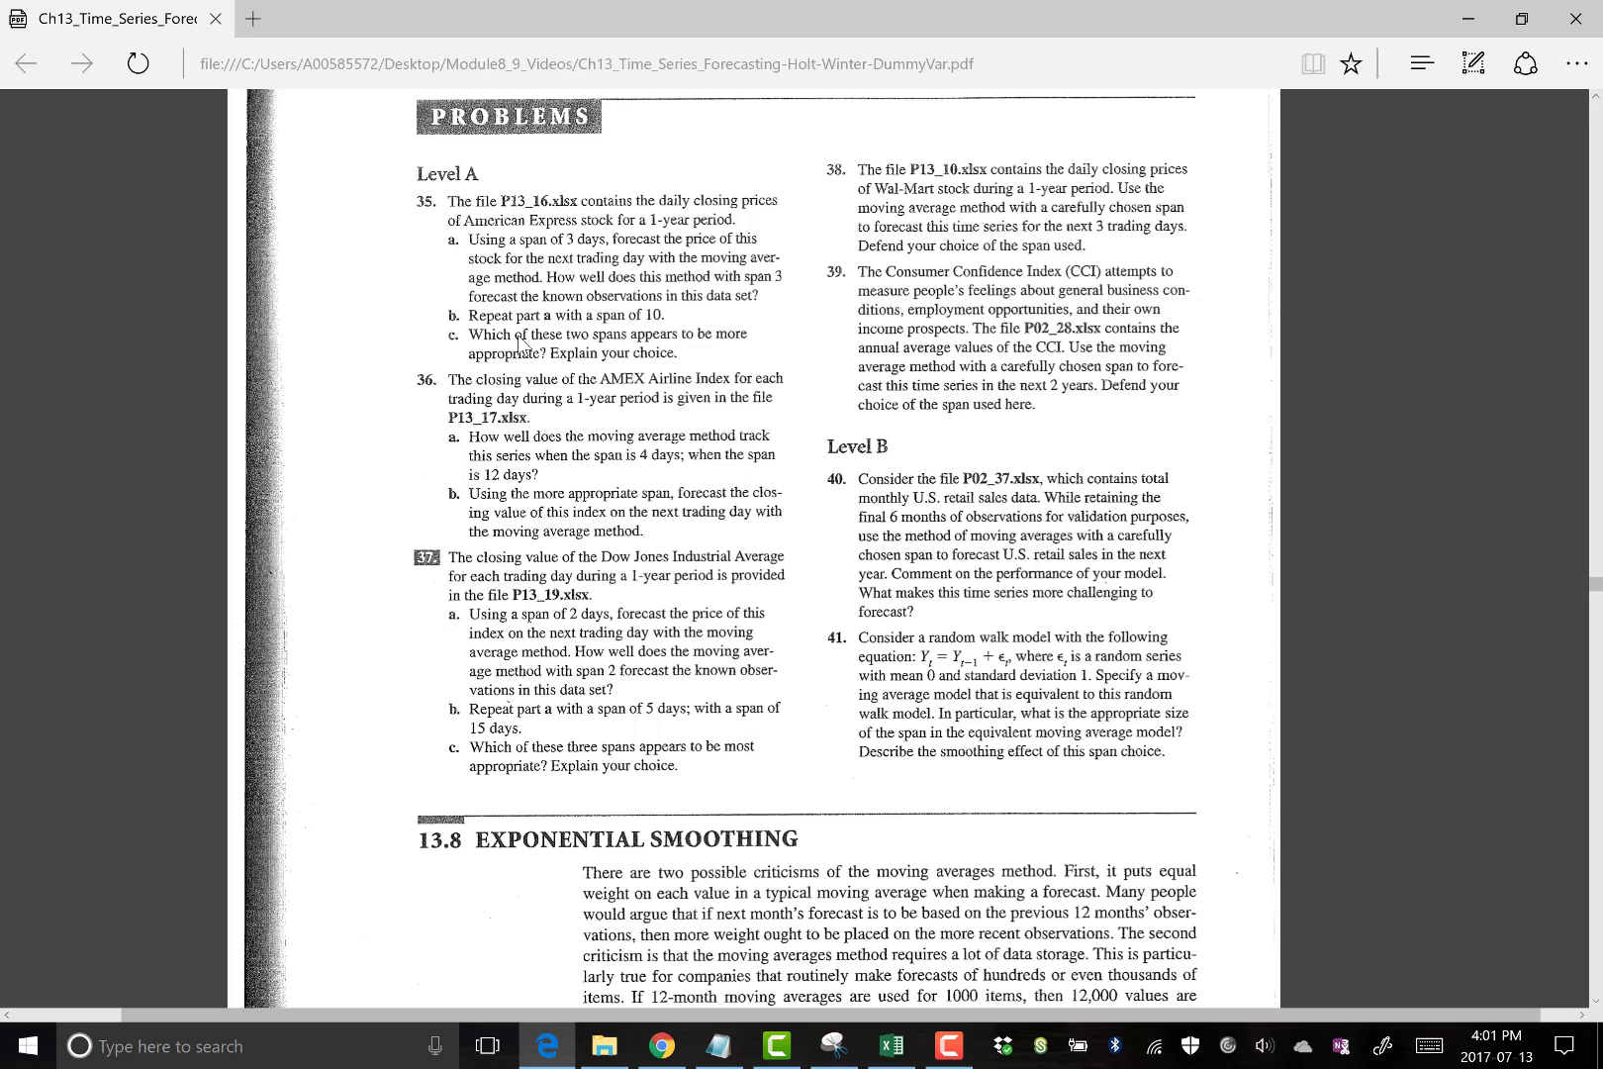
{"action": "left_click", "coordinate": [891, 1045]}
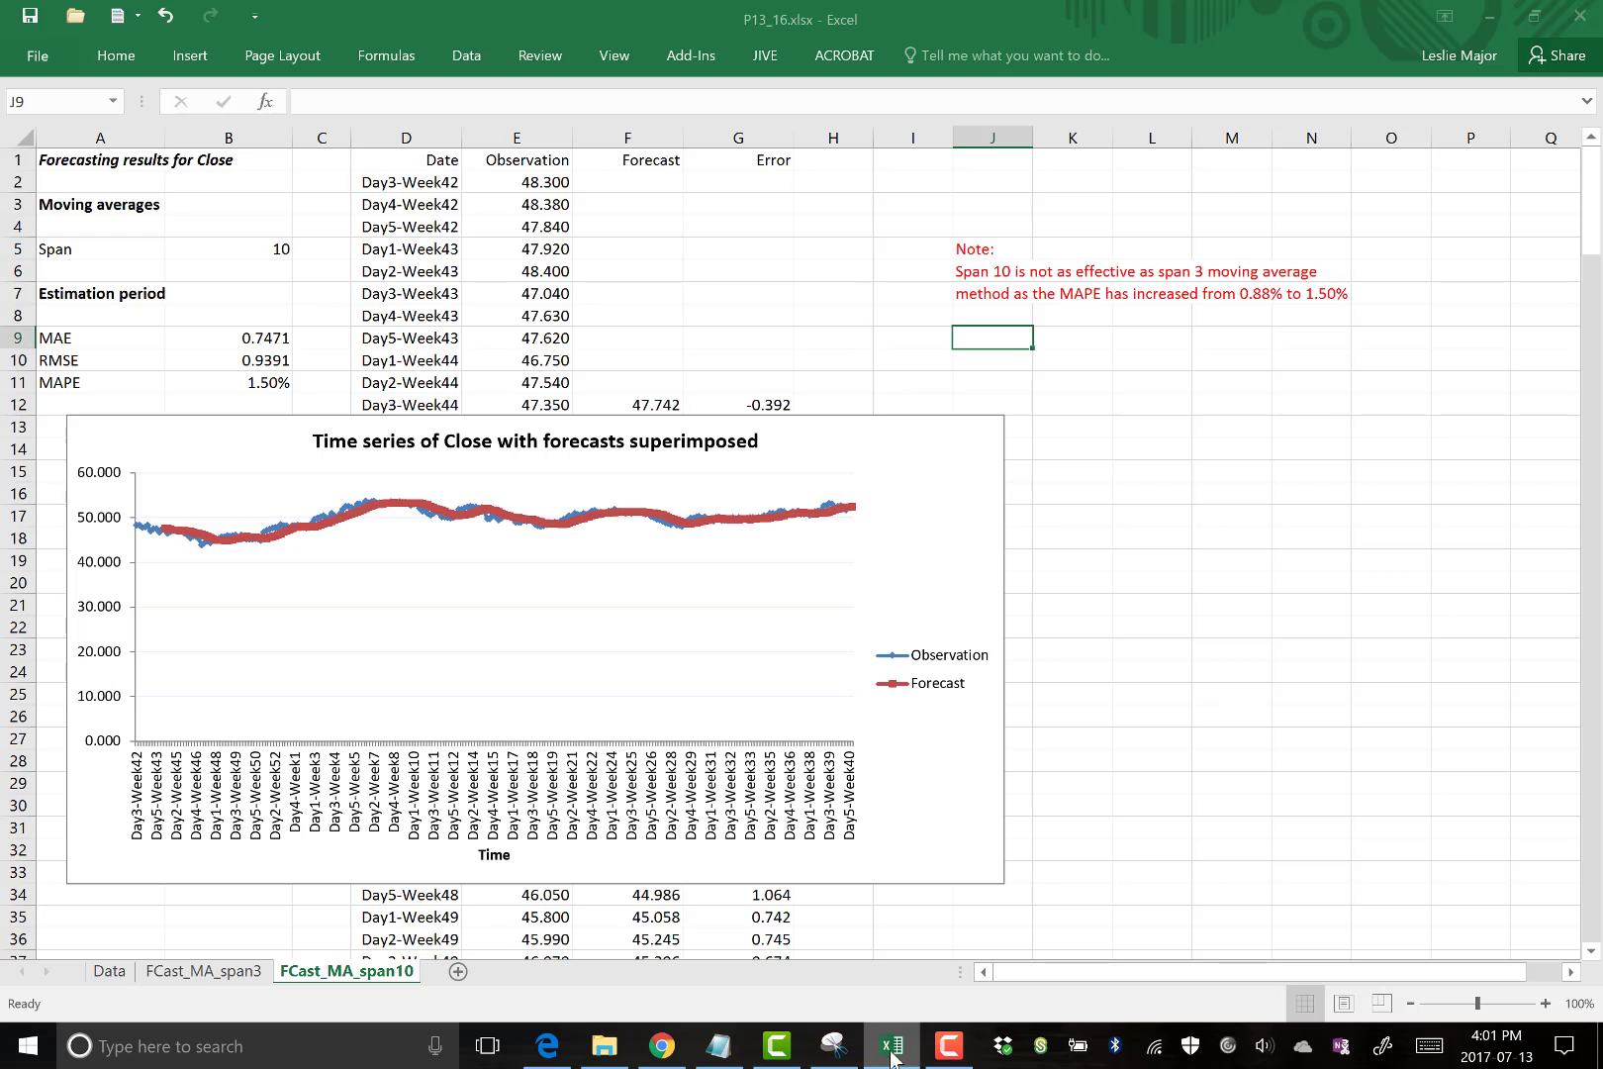
{"action": "left_click", "coordinate": [1225, 513]}
Make the "Note:" heading in J5 bold.
{"action": "left_click", "coordinate": [1024, 250]}
{"action": "key", "text": "ctrl+b"}
{"action": "left_click", "coordinate": [1158, 465]}
{"action": "left_click", "coordinate": [833, 294]}
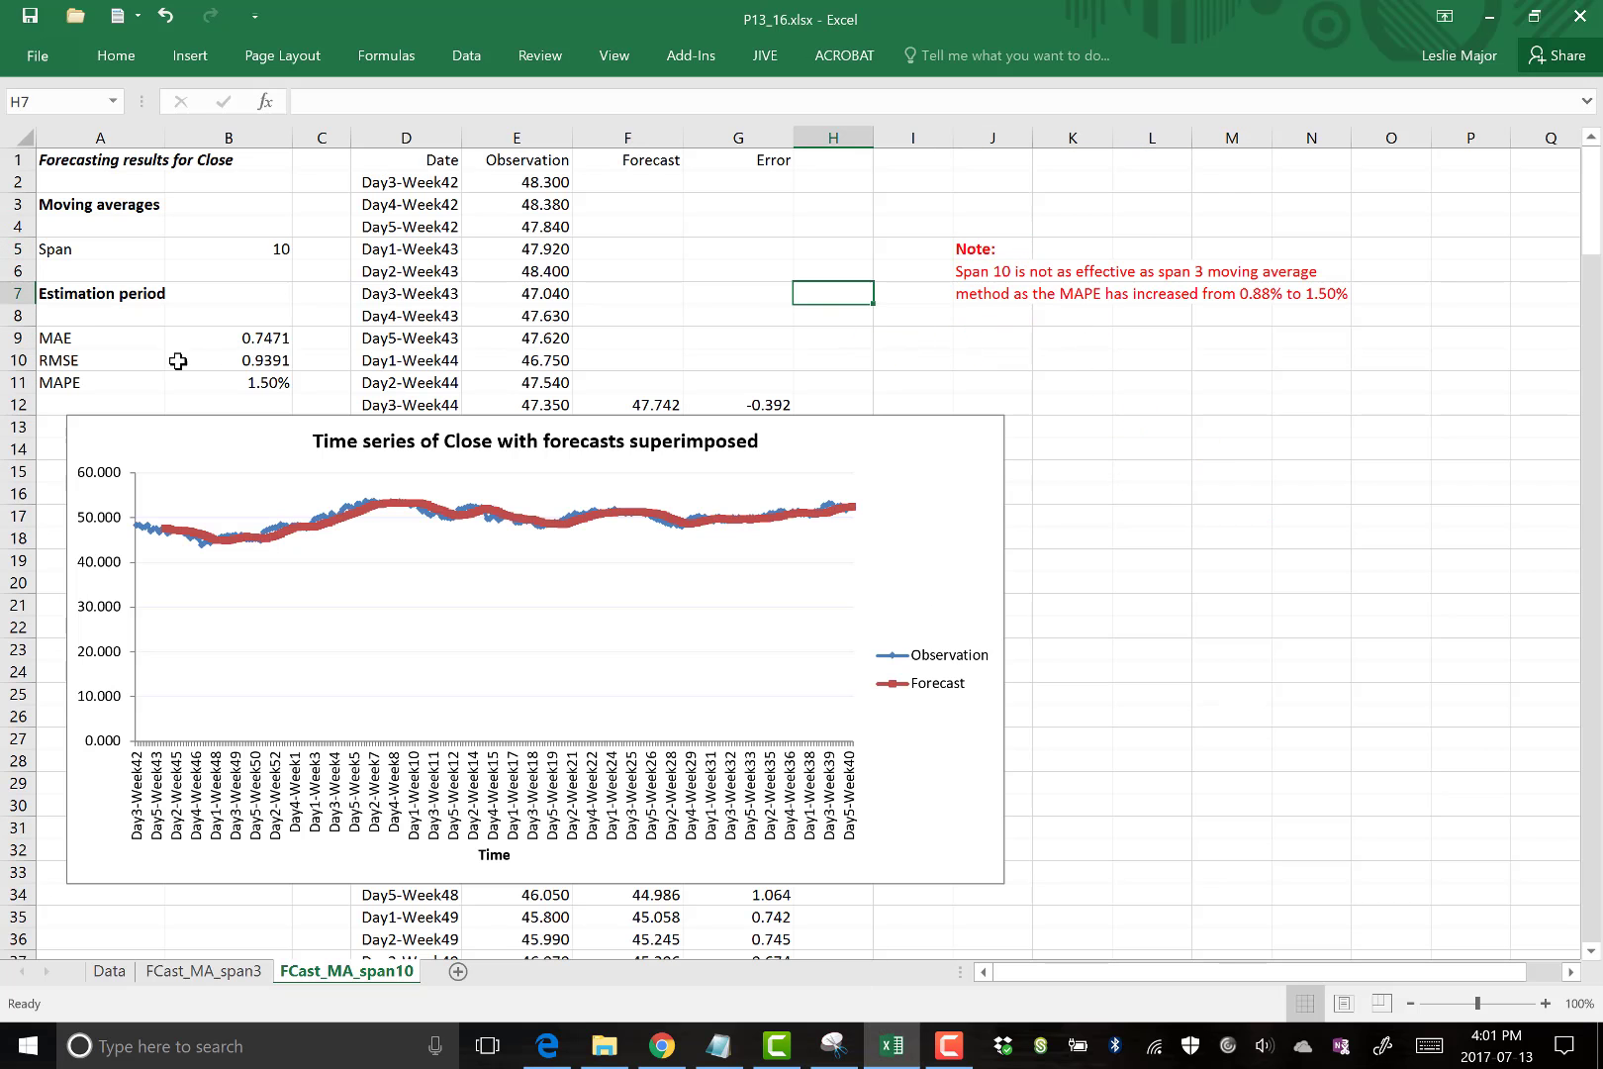
Make the MAE, RMSE and MAPE labels and values in A9:B11 of the span 10 sheet bold.
{"action": "left_click_drag", "start_coordinate": [89, 336], "coordinate": [275, 386]}
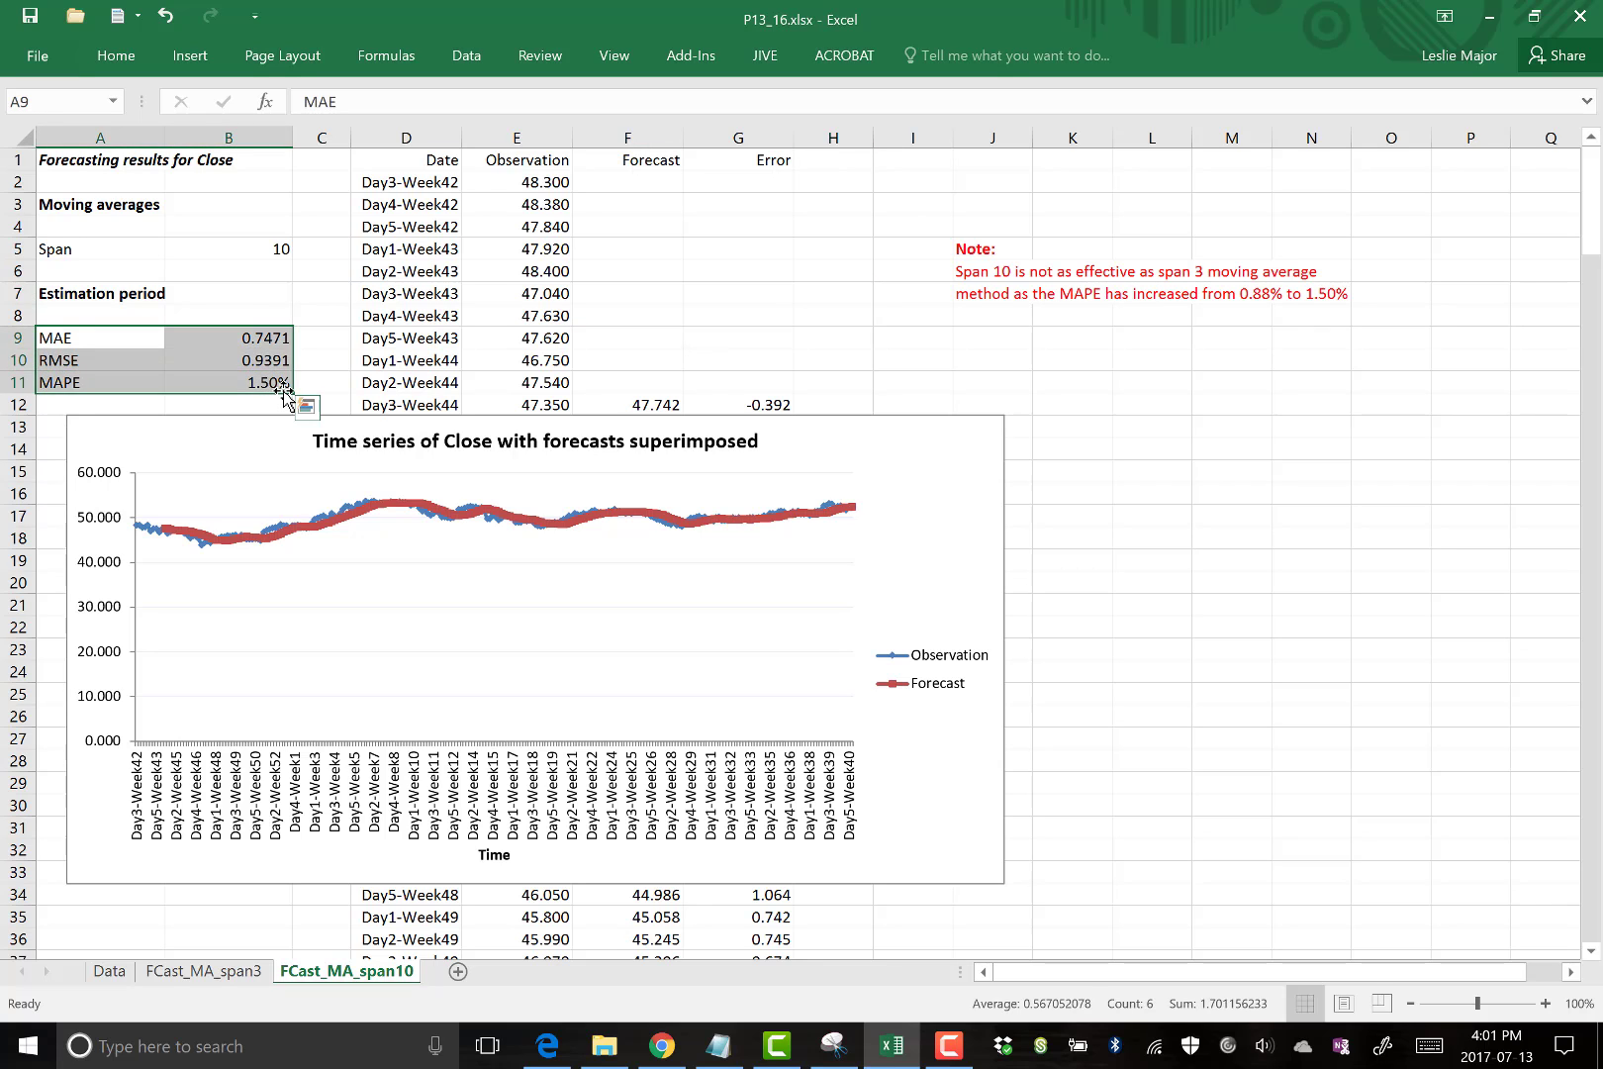
{"action": "key", "text": "ctrl+b"}
{"action": "left_click", "coordinate": [255, 354]}
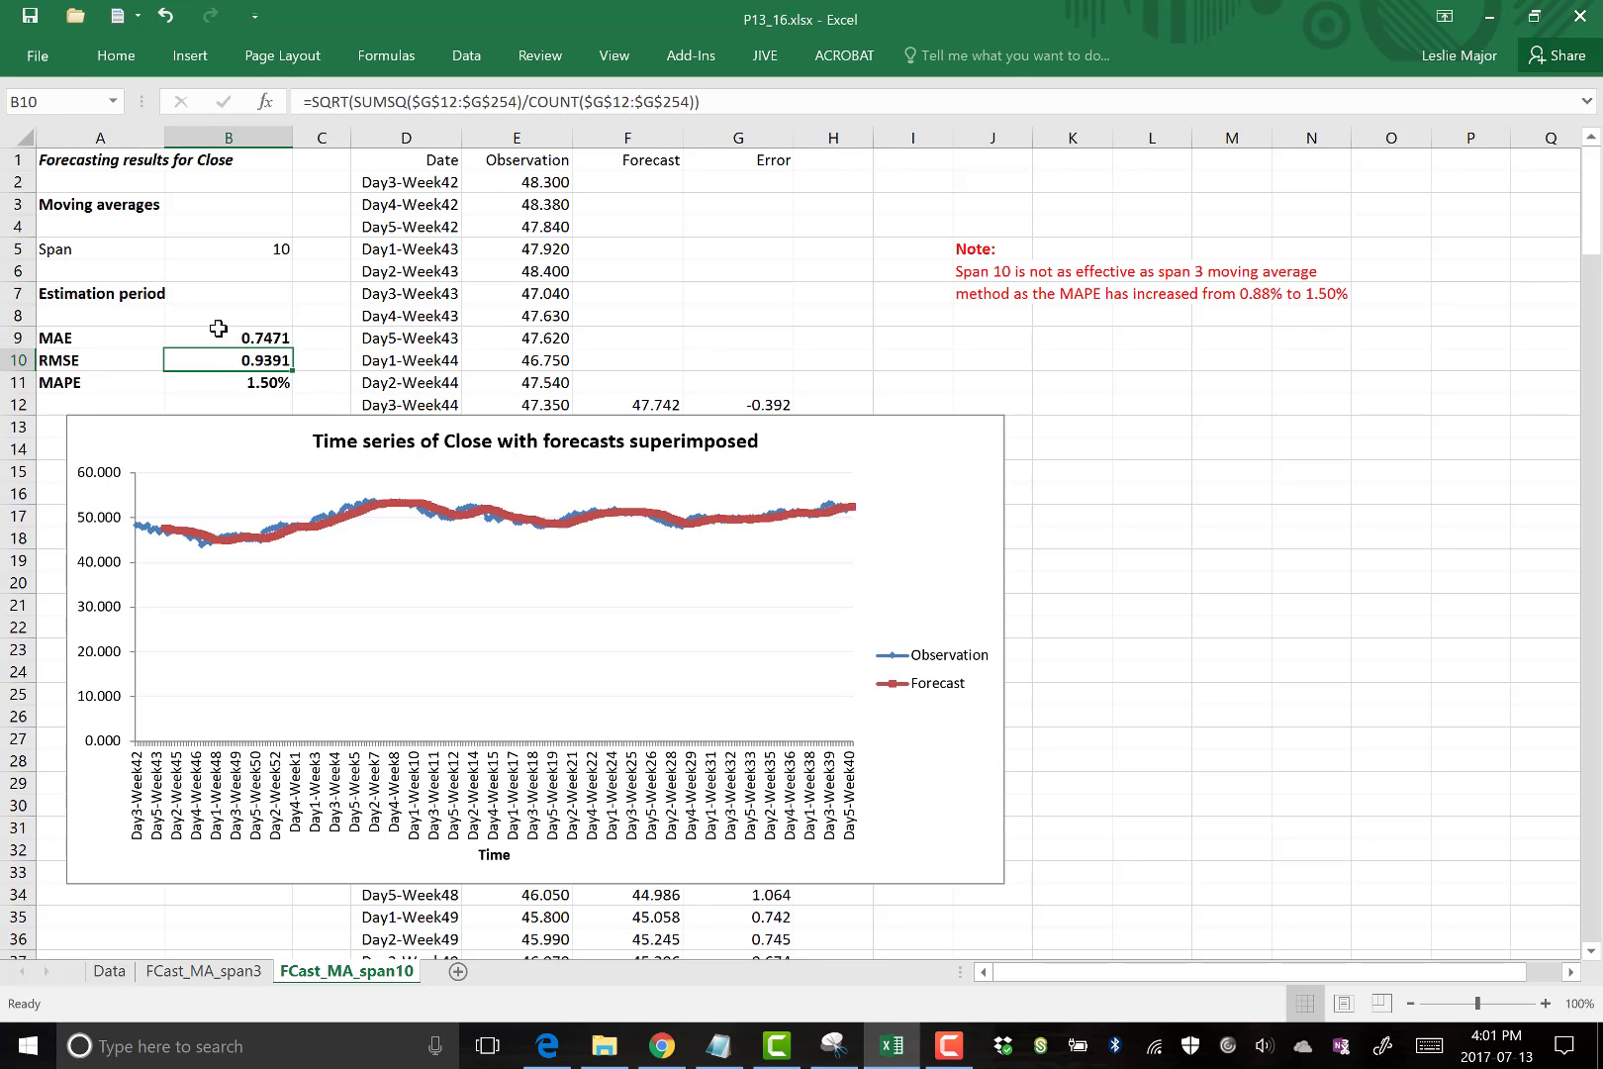
Compare the MAE, RMSE and MAPE in A9:B11 of FCast_MA_span3 with those on FCast_MA_span10.
{"action": "left_click", "coordinate": [219, 971]}
{"action": "left_click_drag", "start_coordinate": [87, 338], "coordinate": [227, 386]}
{"action": "left_click", "coordinate": [347, 971]}
{"action": "left_click", "coordinate": [223, 973]}
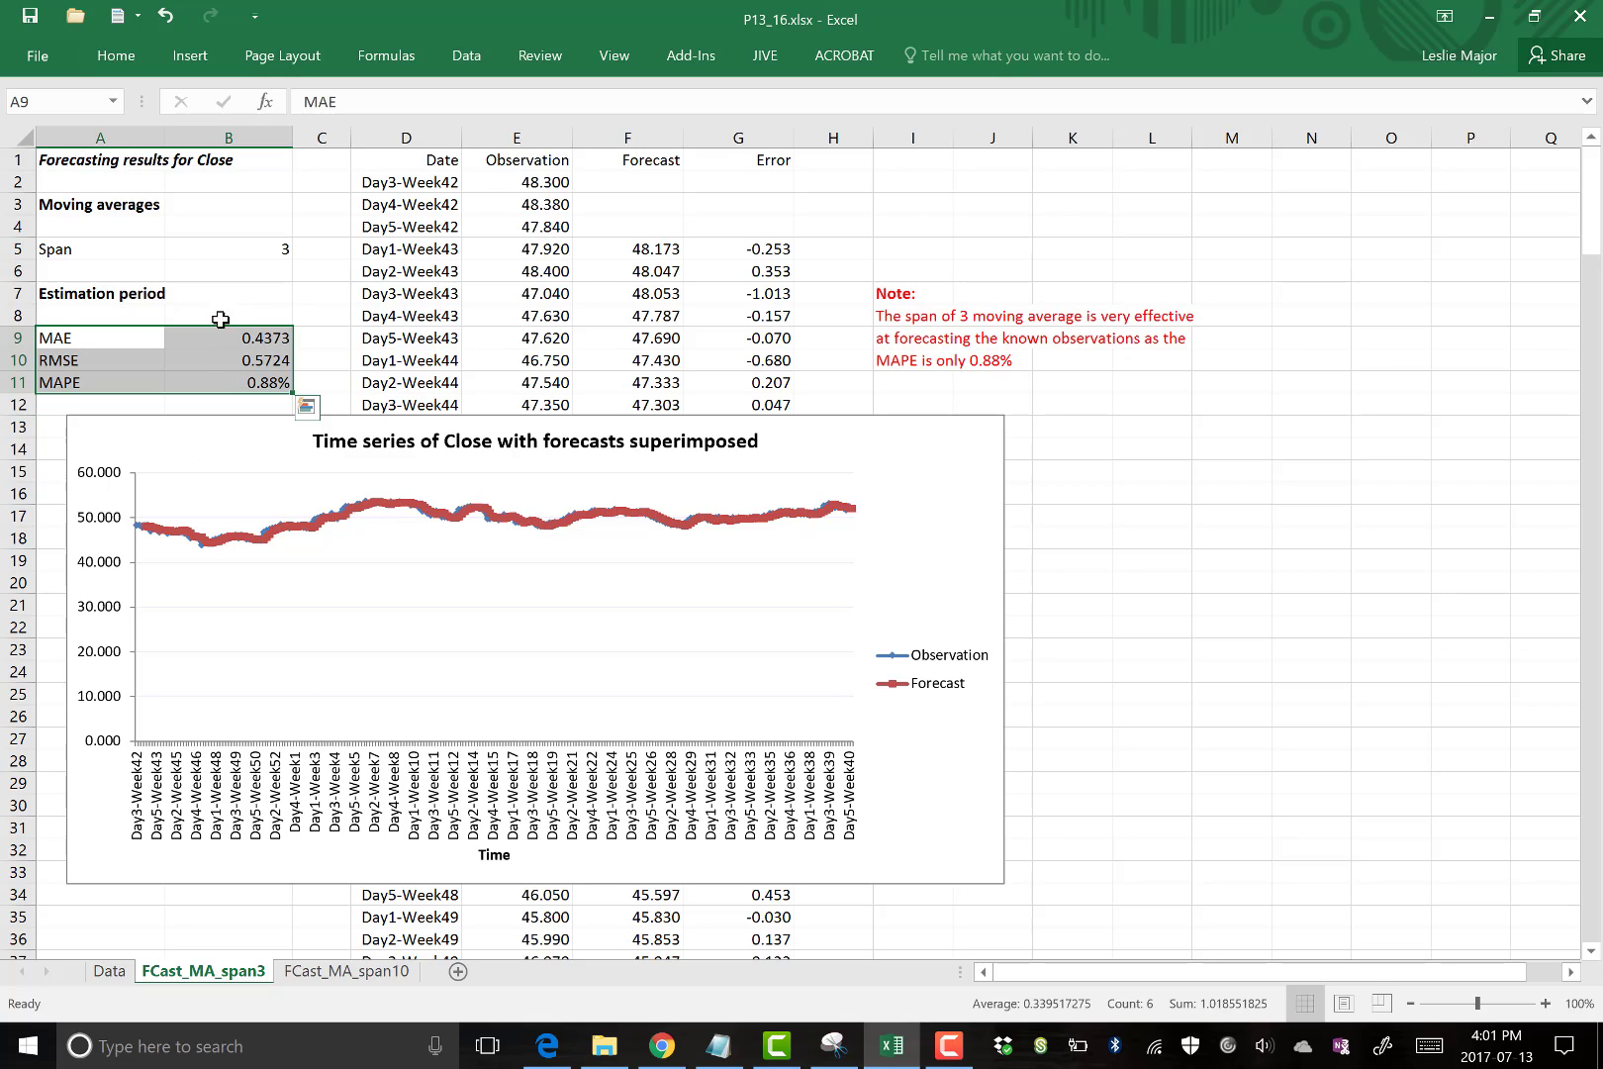
{"action": "left_click", "coordinate": [251, 369]}
{"action": "left_click_drag", "start_coordinate": [240, 379], "coordinate": [243, 386]}
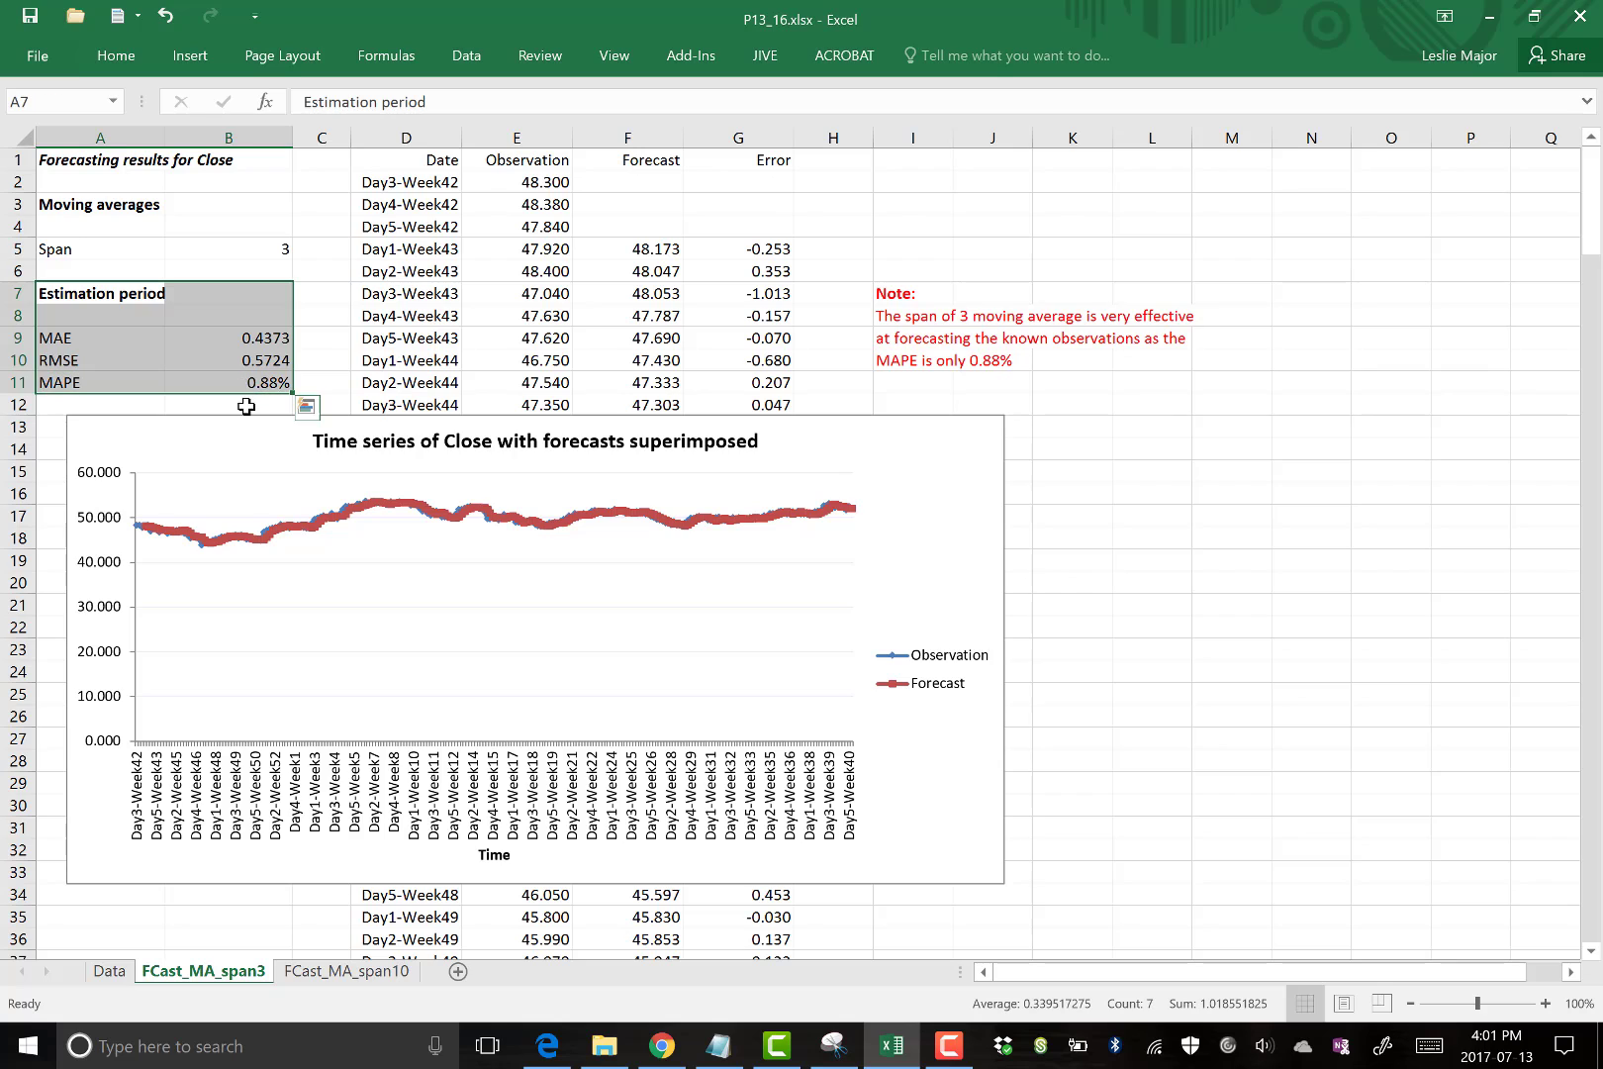
{"action": "key", "text": "ctrl+c"}
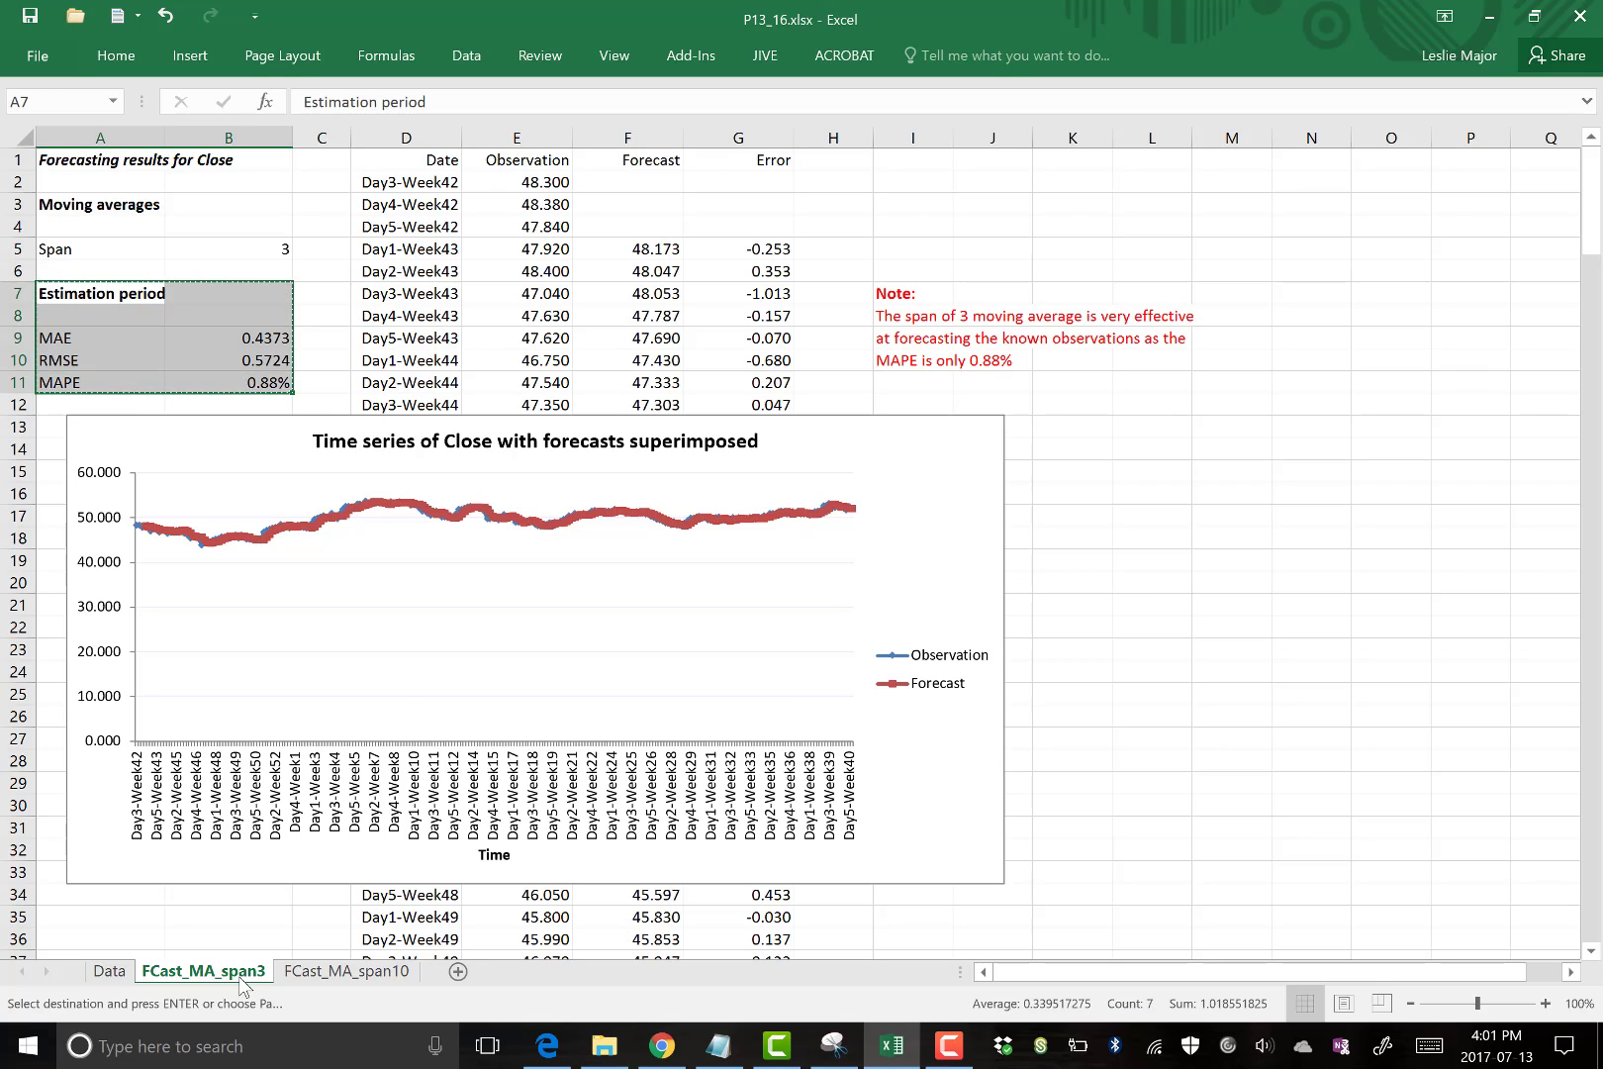
{"action": "left_click", "coordinate": [1119, 560]}
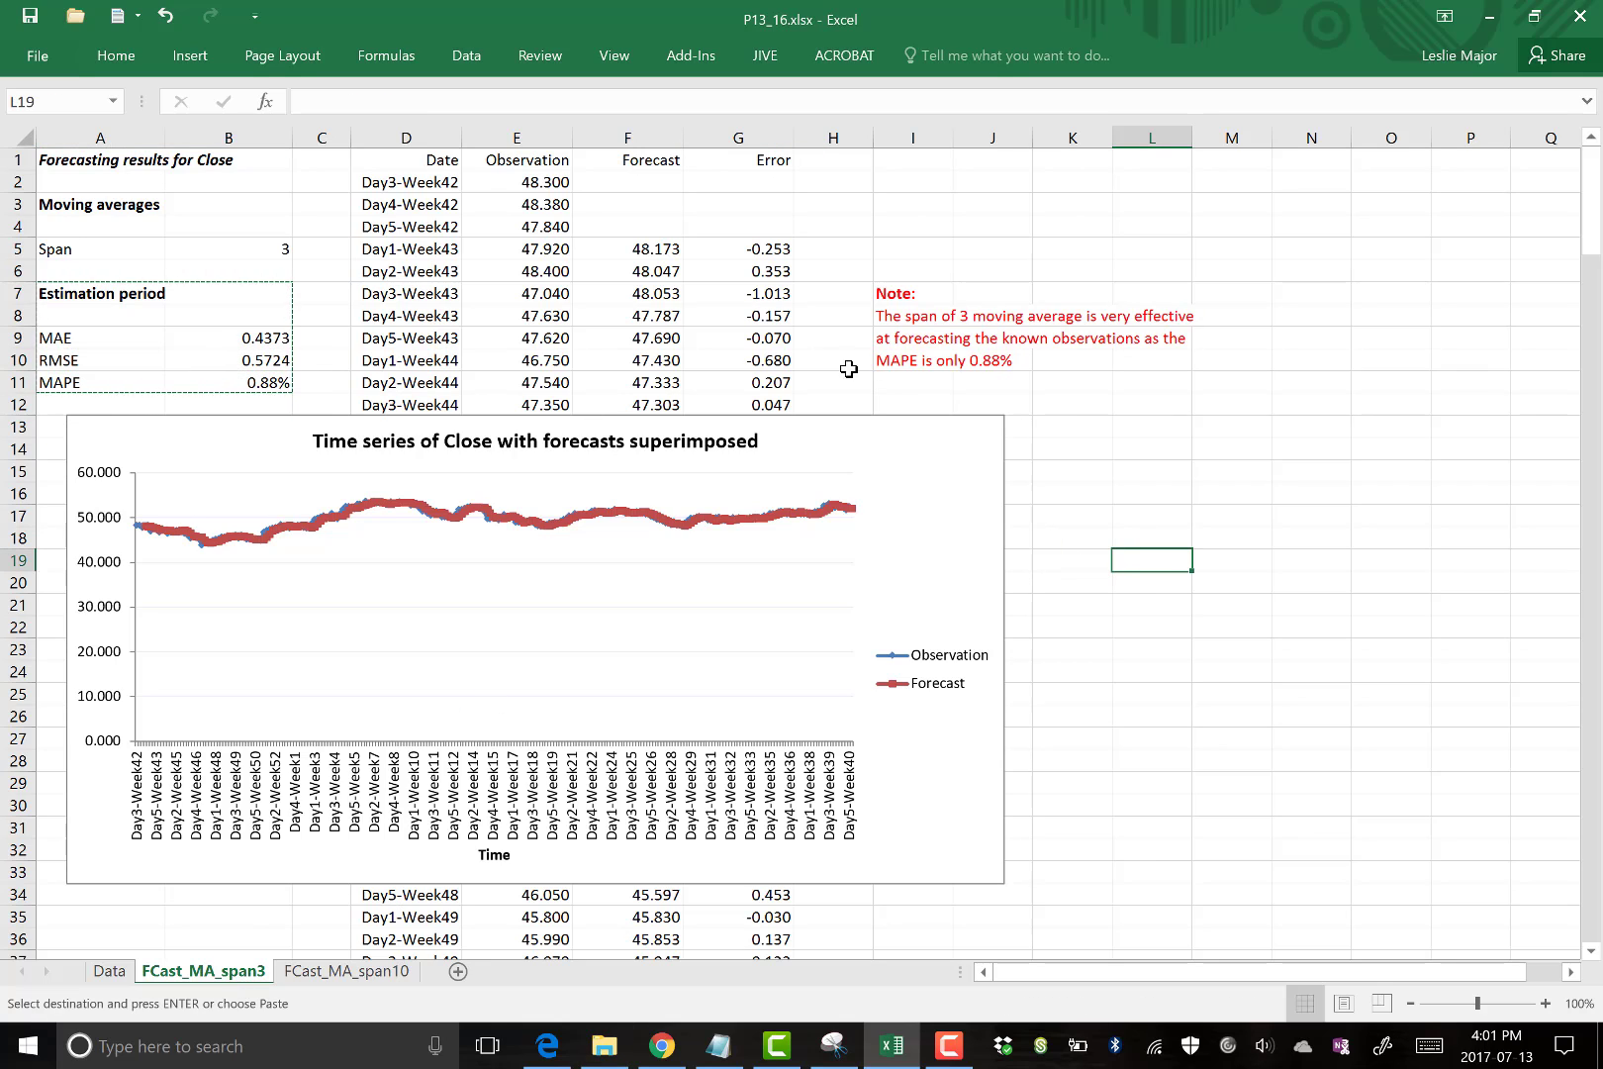
Add "BEST method" in bold in I11, directly below the note on the FCast_MA_span3 sheet.
{"action": "left_click", "coordinate": [936, 384]}
{"action": "type", "text": "BEST method"}
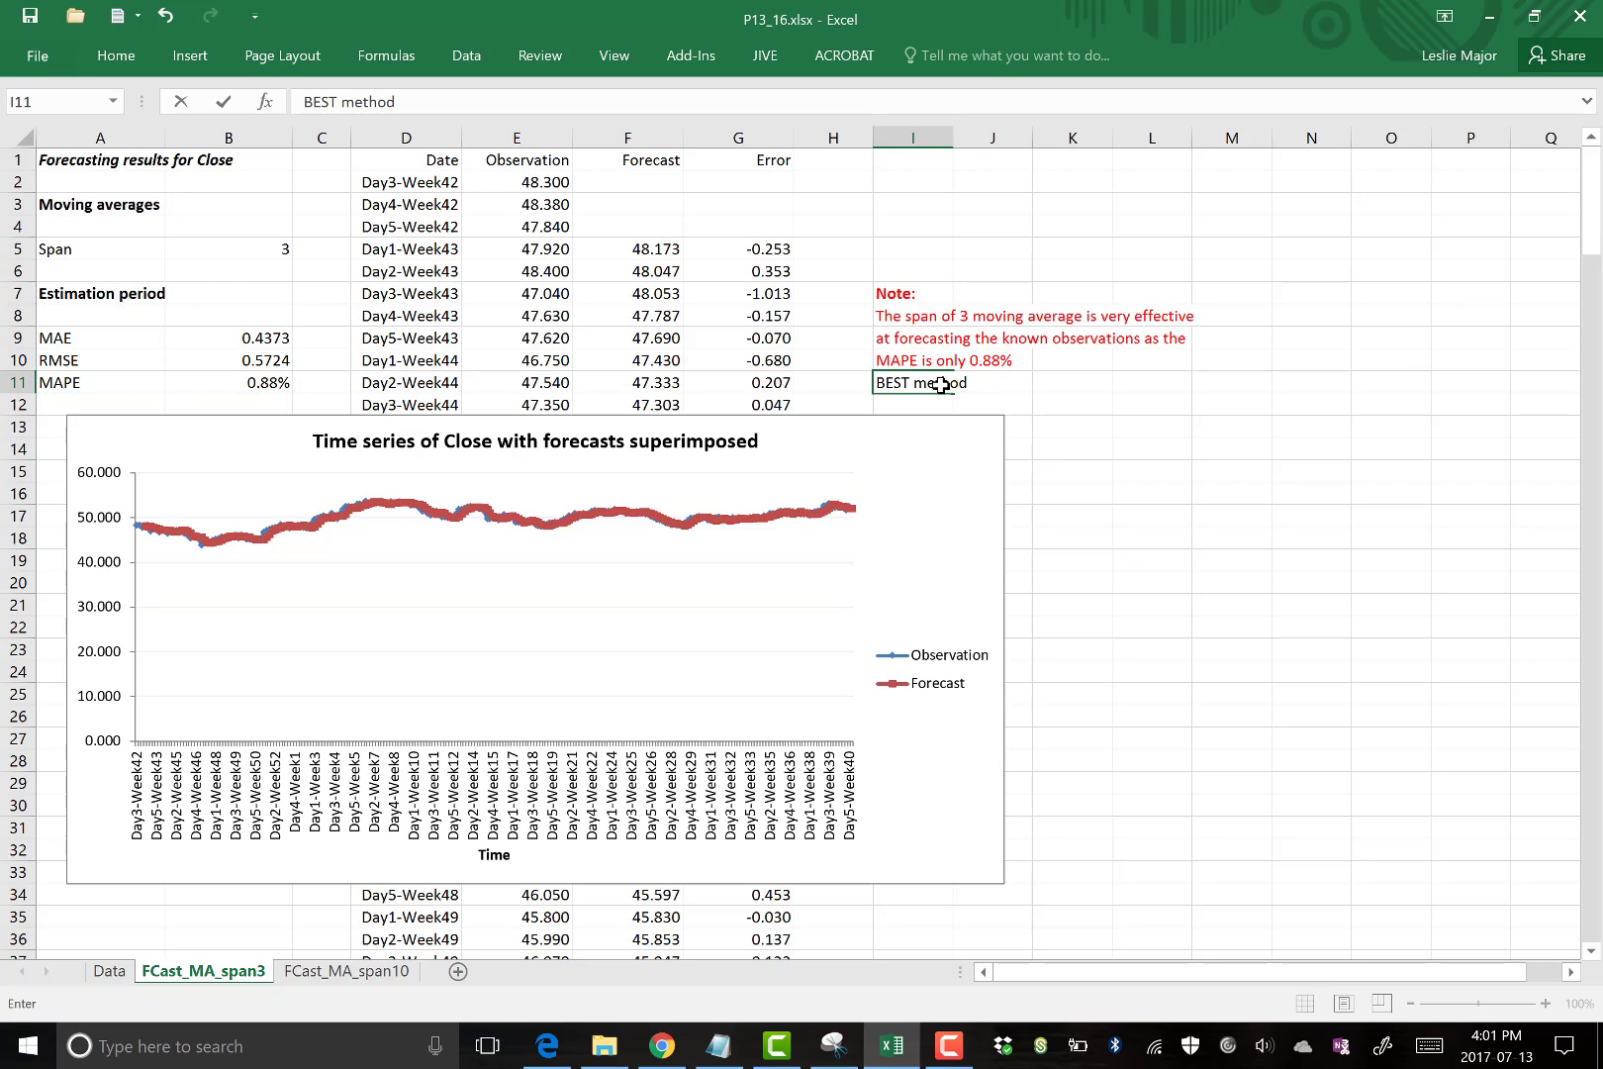
{"action": "left_click", "coordinate": [1051, 413]}
{"action": "left_click", "coordinate": [906, 381]}
{"action": "key", "text": "ctrl+b"}
{"action": "left_click", "coordinate": [1225, 494]}
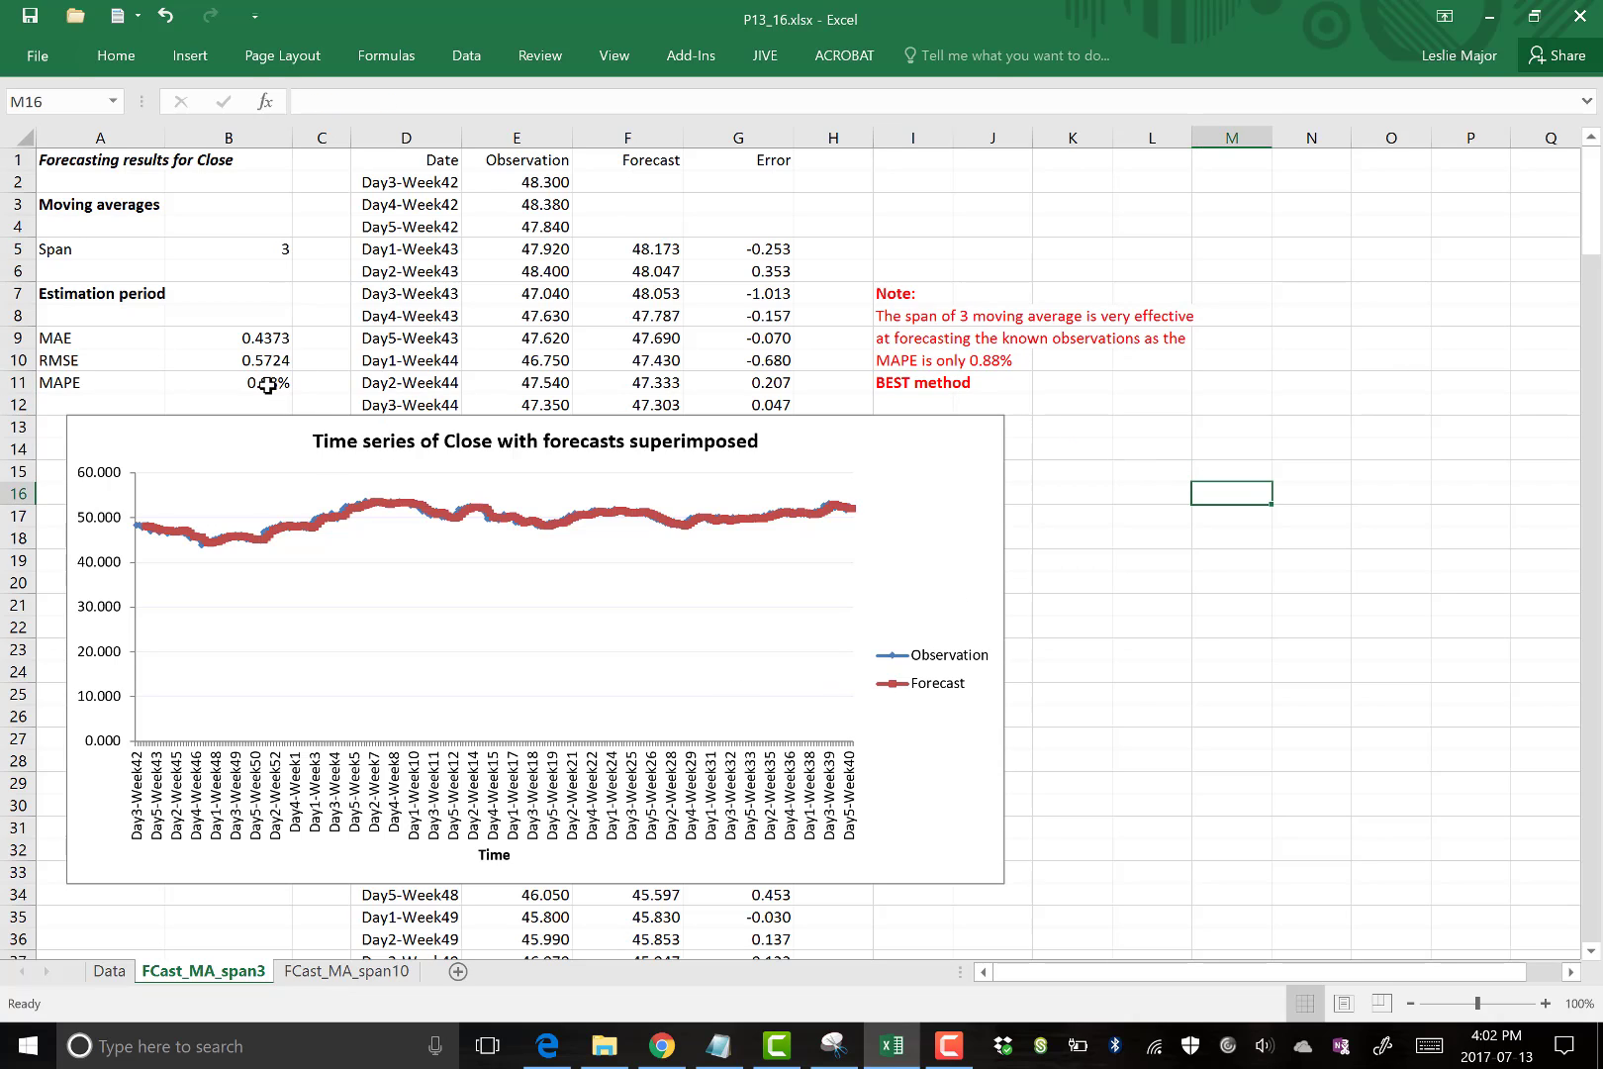
{"action": "left_click", "coordinate": [948, 1046]}
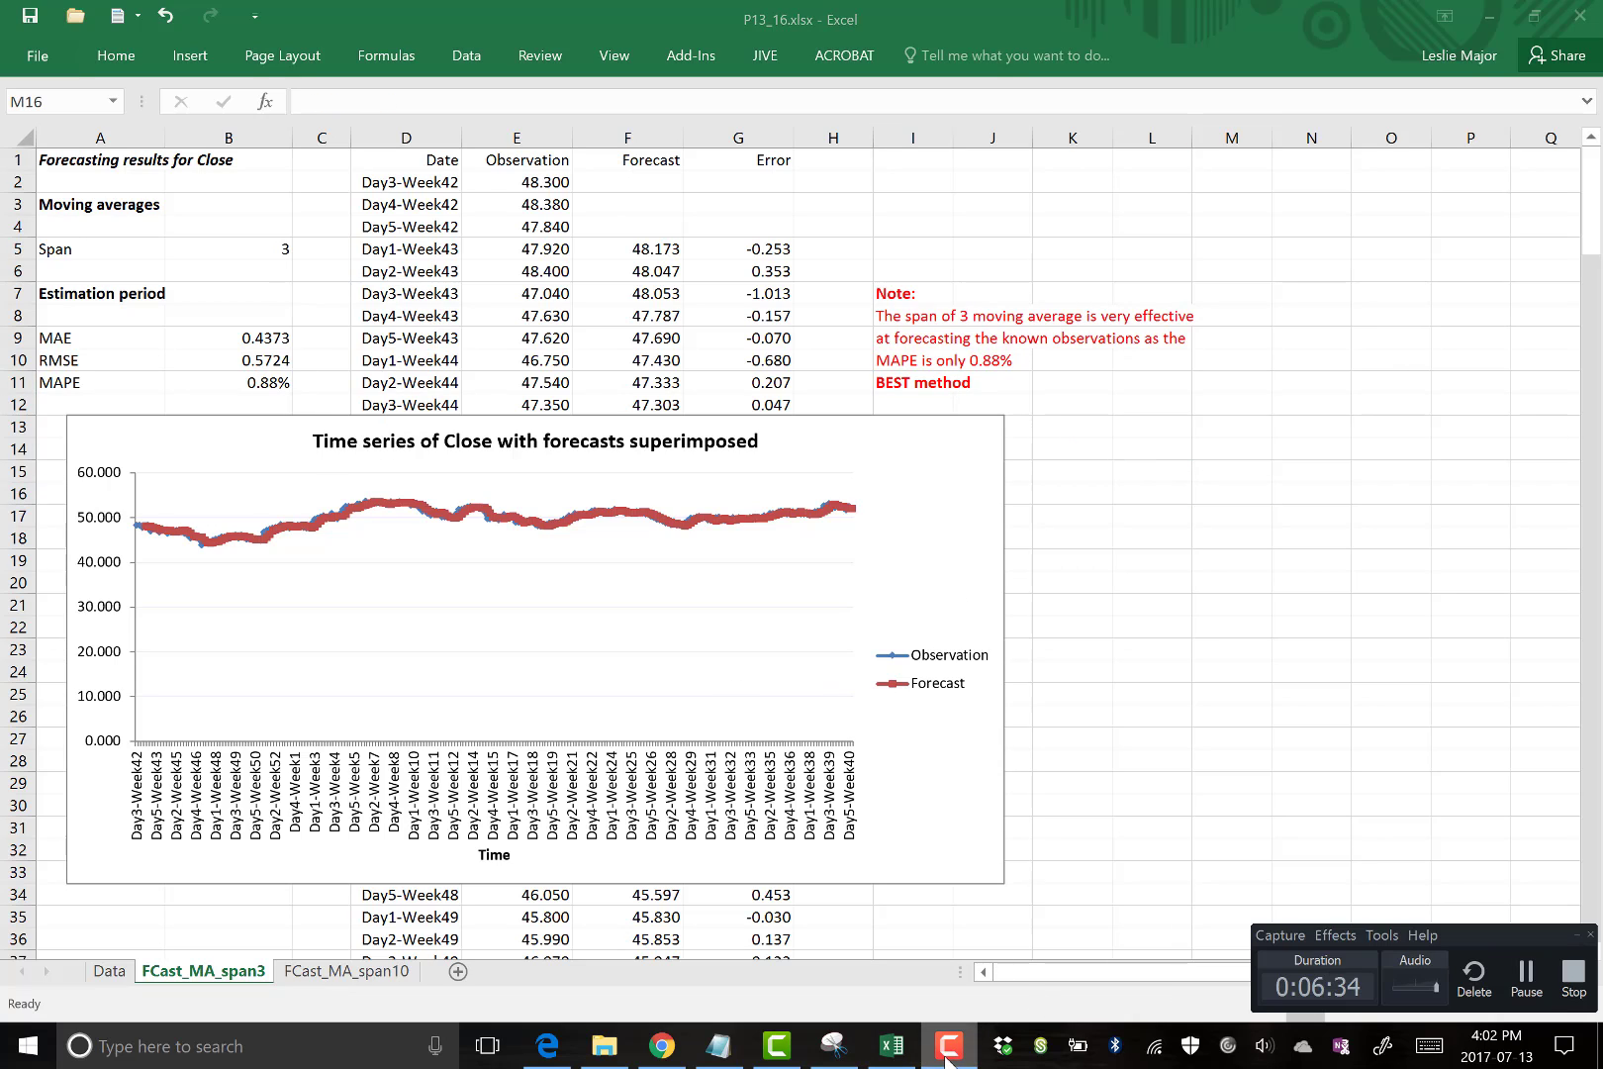
{"action": "left_click", "coordinate": [1493, 763]}
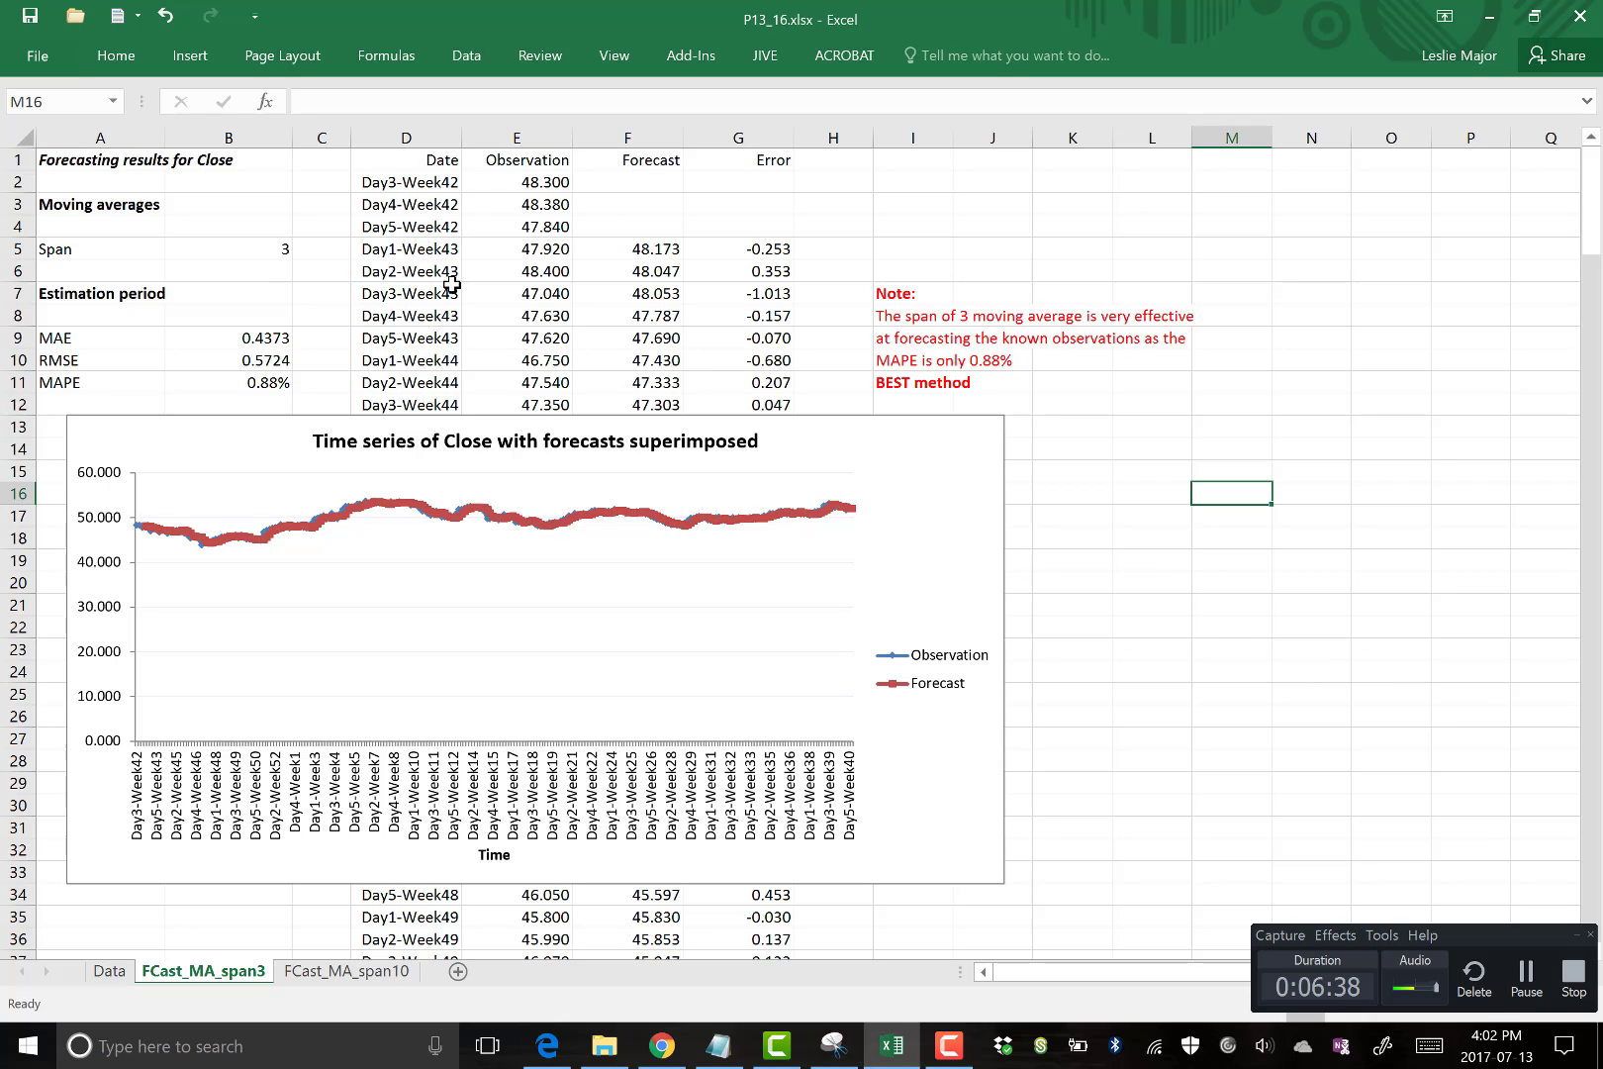
{"action": "left_click", "coordinate": [394, 262]}
Return to the start of the data on the Data sheet and examine the first record's date and prices in row 4.
{"action": "left_click", "coordinate": [109, 970]}
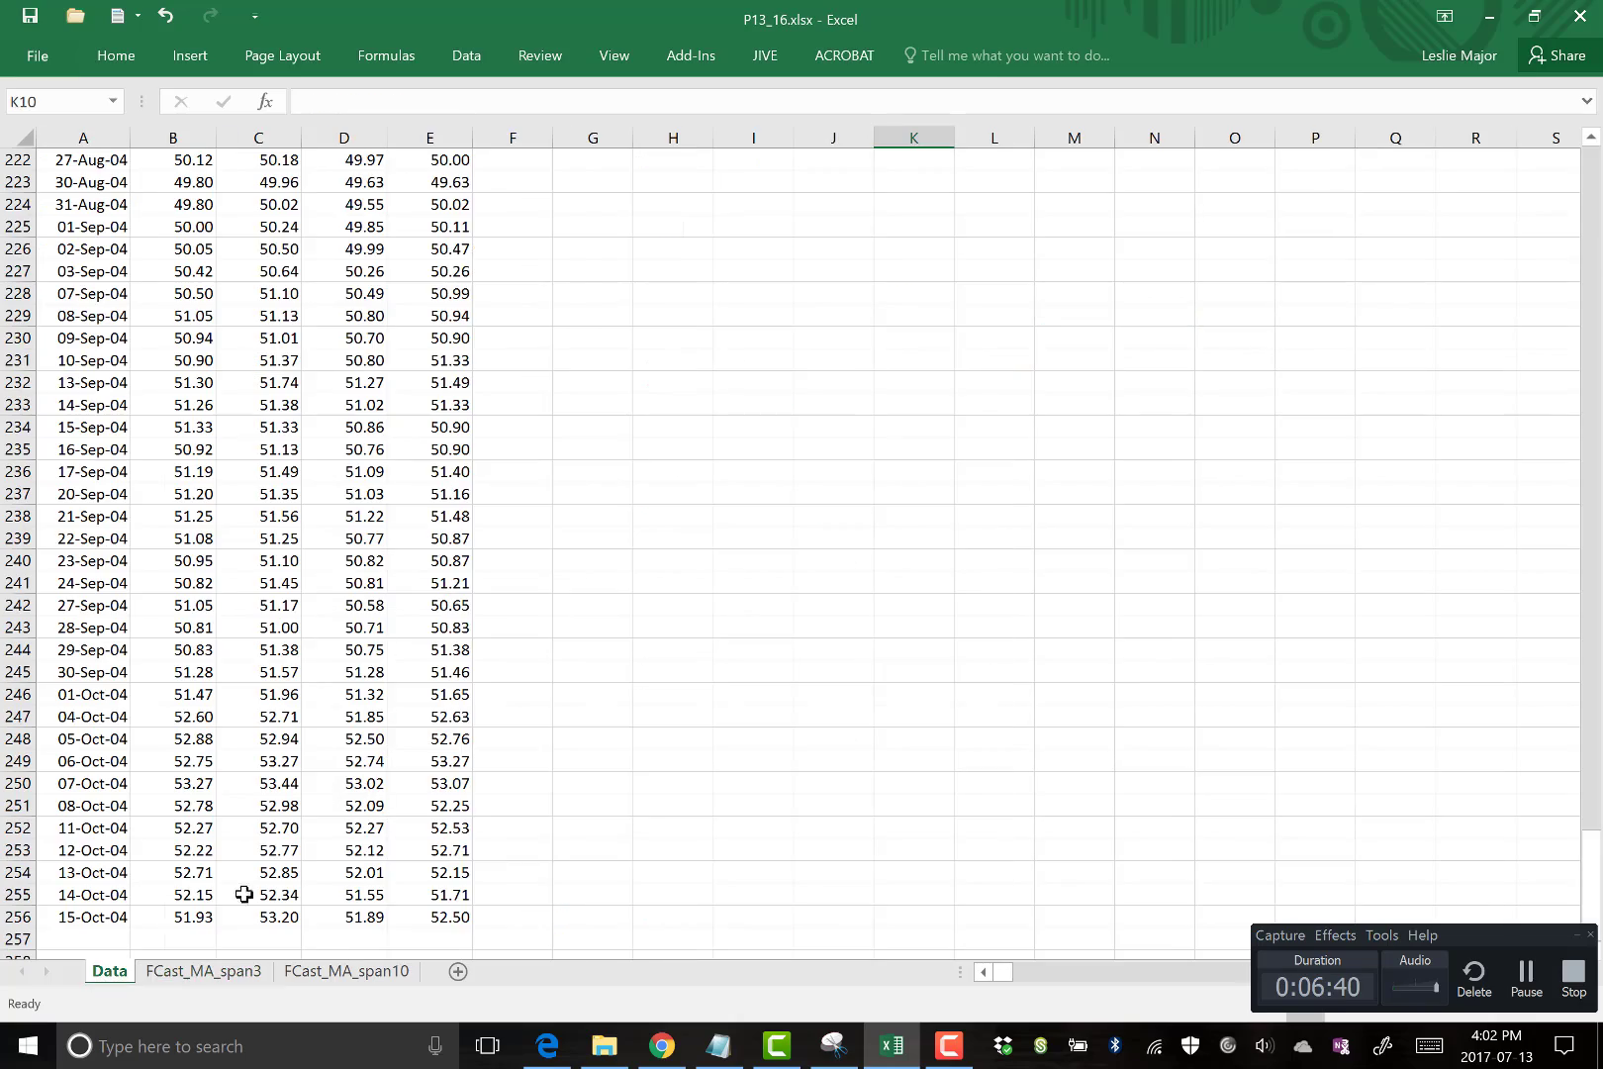
{"action": "left_click", "coordinate": [1039, 694]}
{"action": "scroll", "coordinate": [737, 411], "scroll_direction": "up", "scroll_amount": 20}
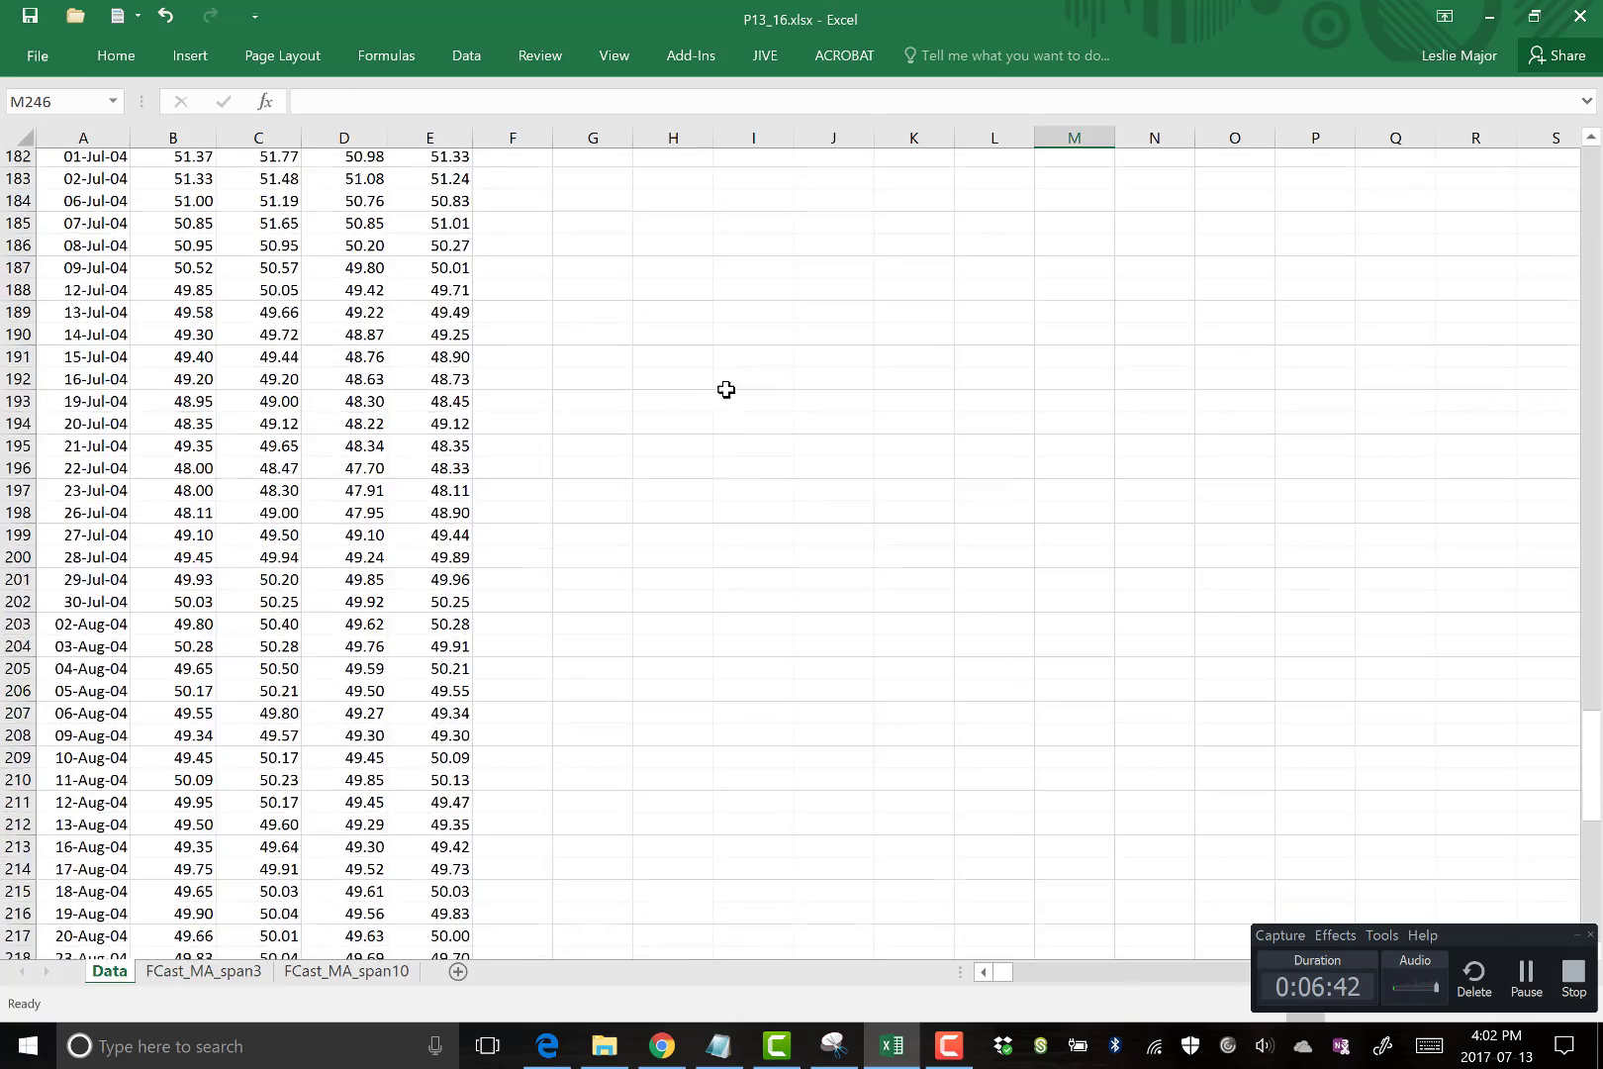
{"action": "scroll", "coordinate": [742, 408], "scroll_direction": "up", "scroll_amount": 20}
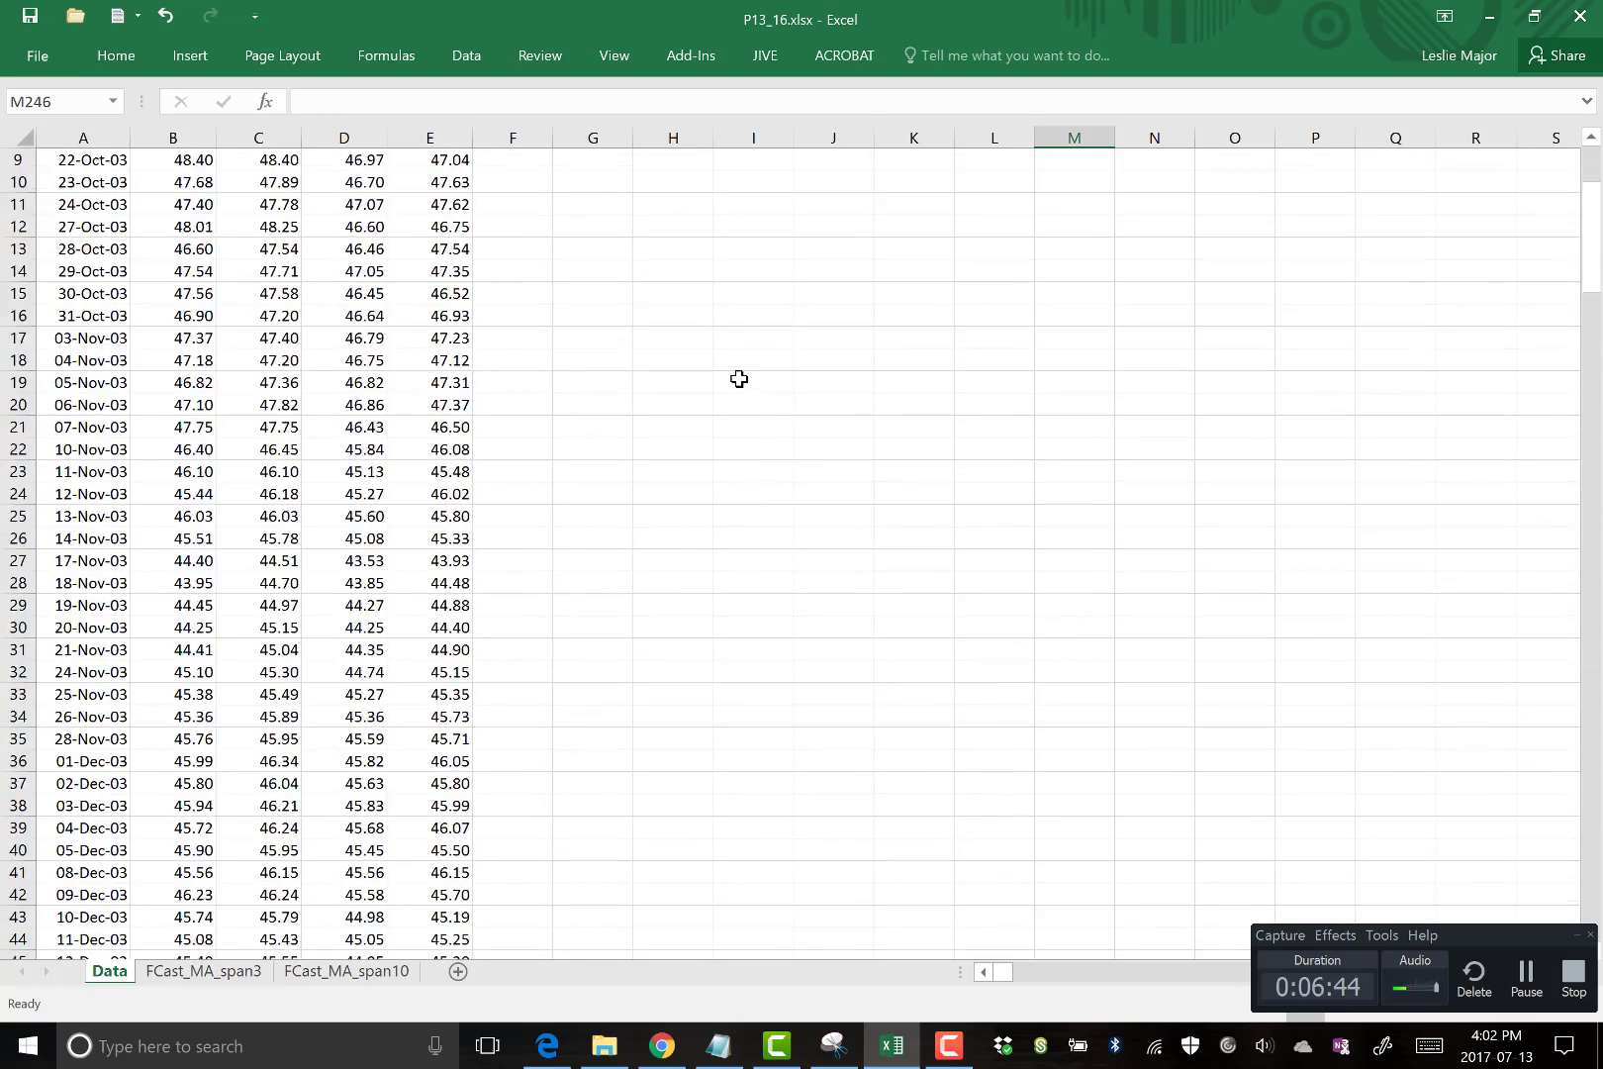
{"action": "left_click", "coordinate": [540, 296]}
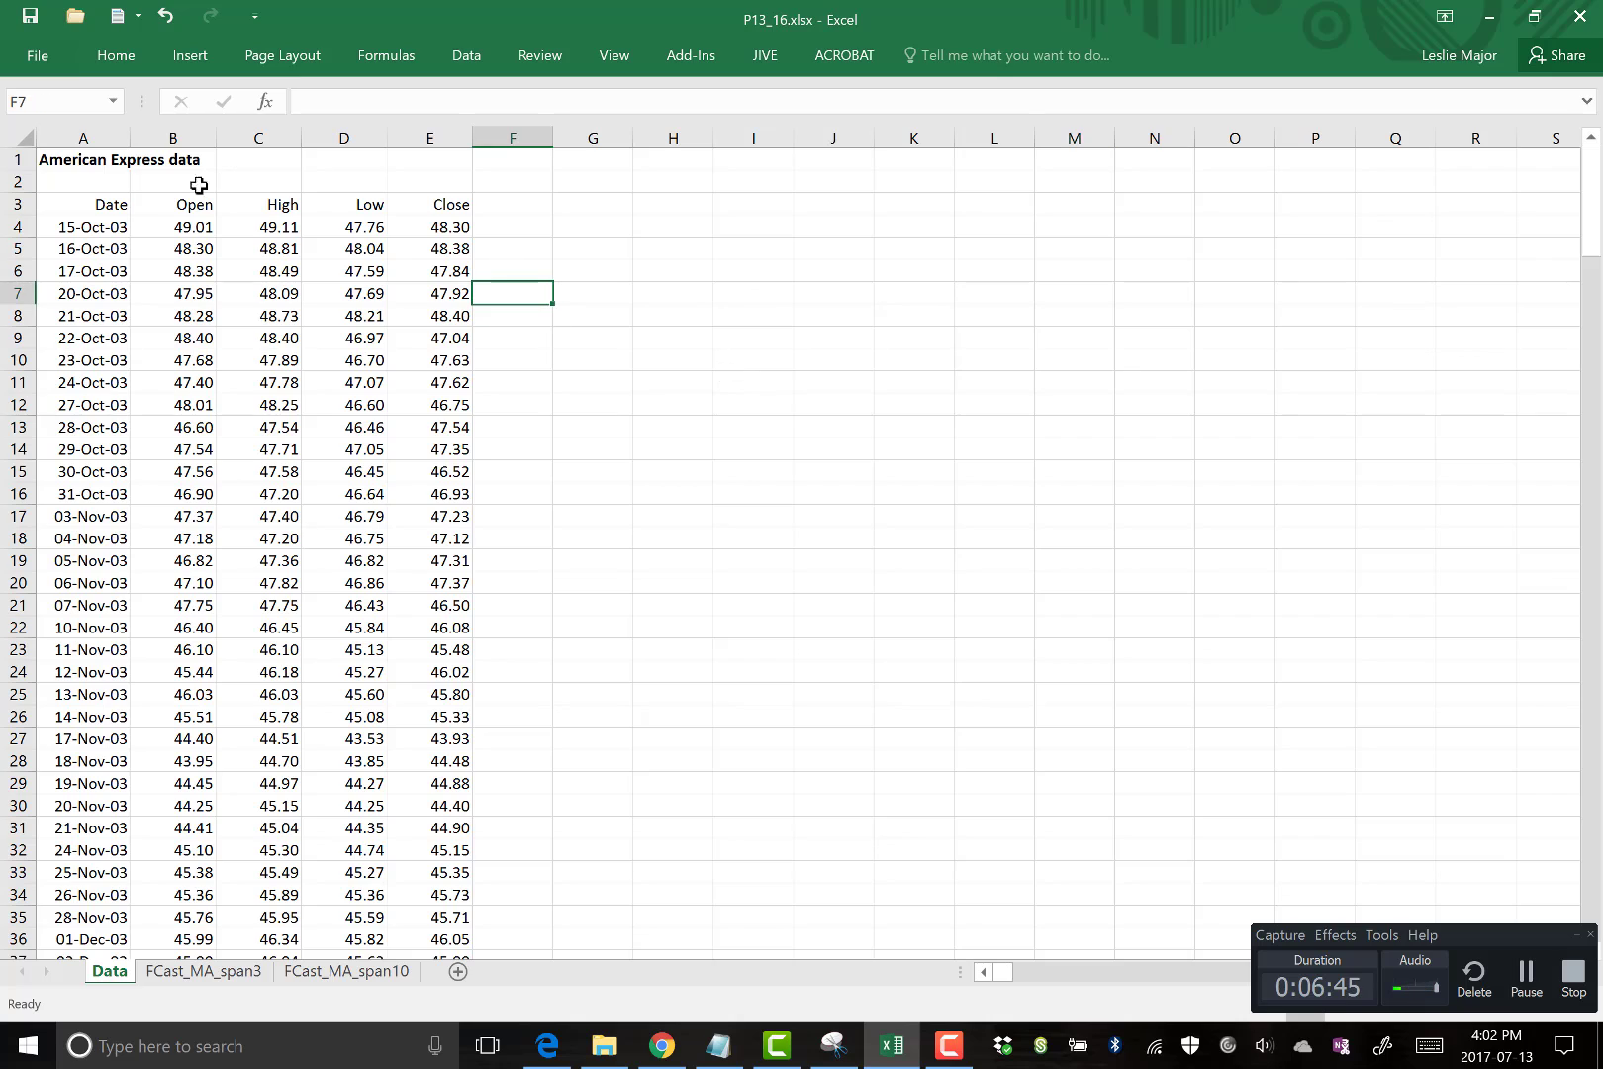
{"action": "left_click", "coordinate": [175, 227]}
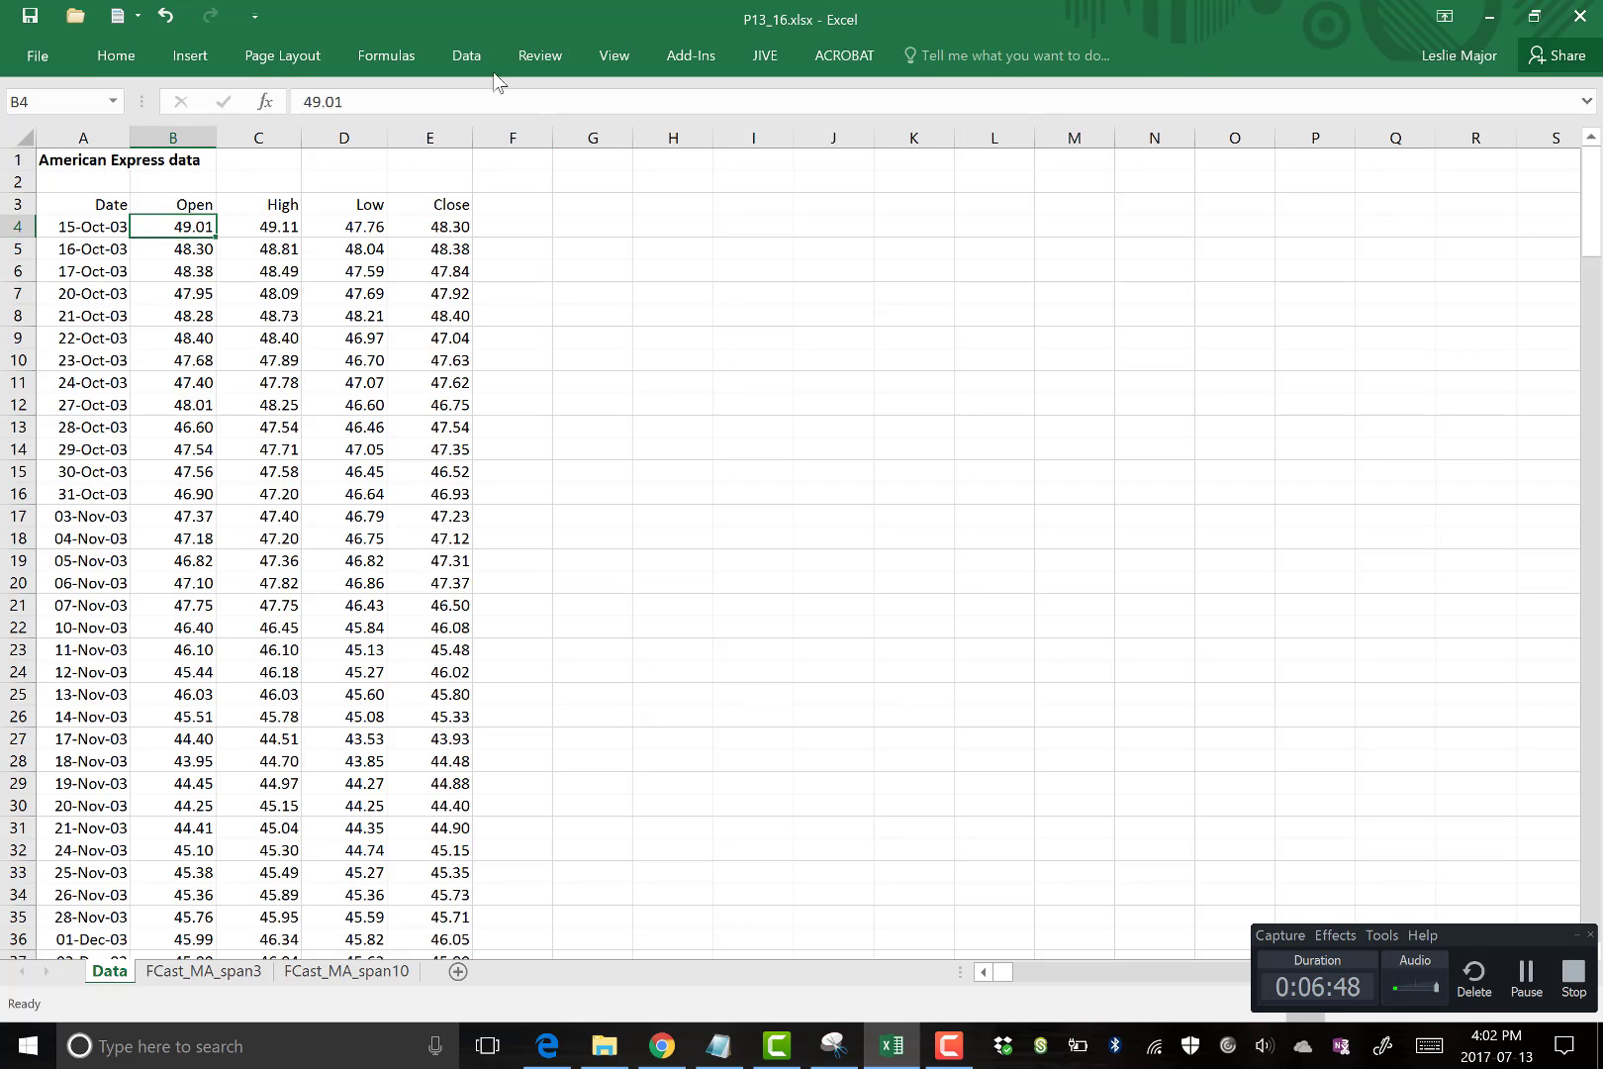
{"action": "left_click", "coordinate": [451, 226]}
{"action": "left_click", "coordinate": [120, 230]}
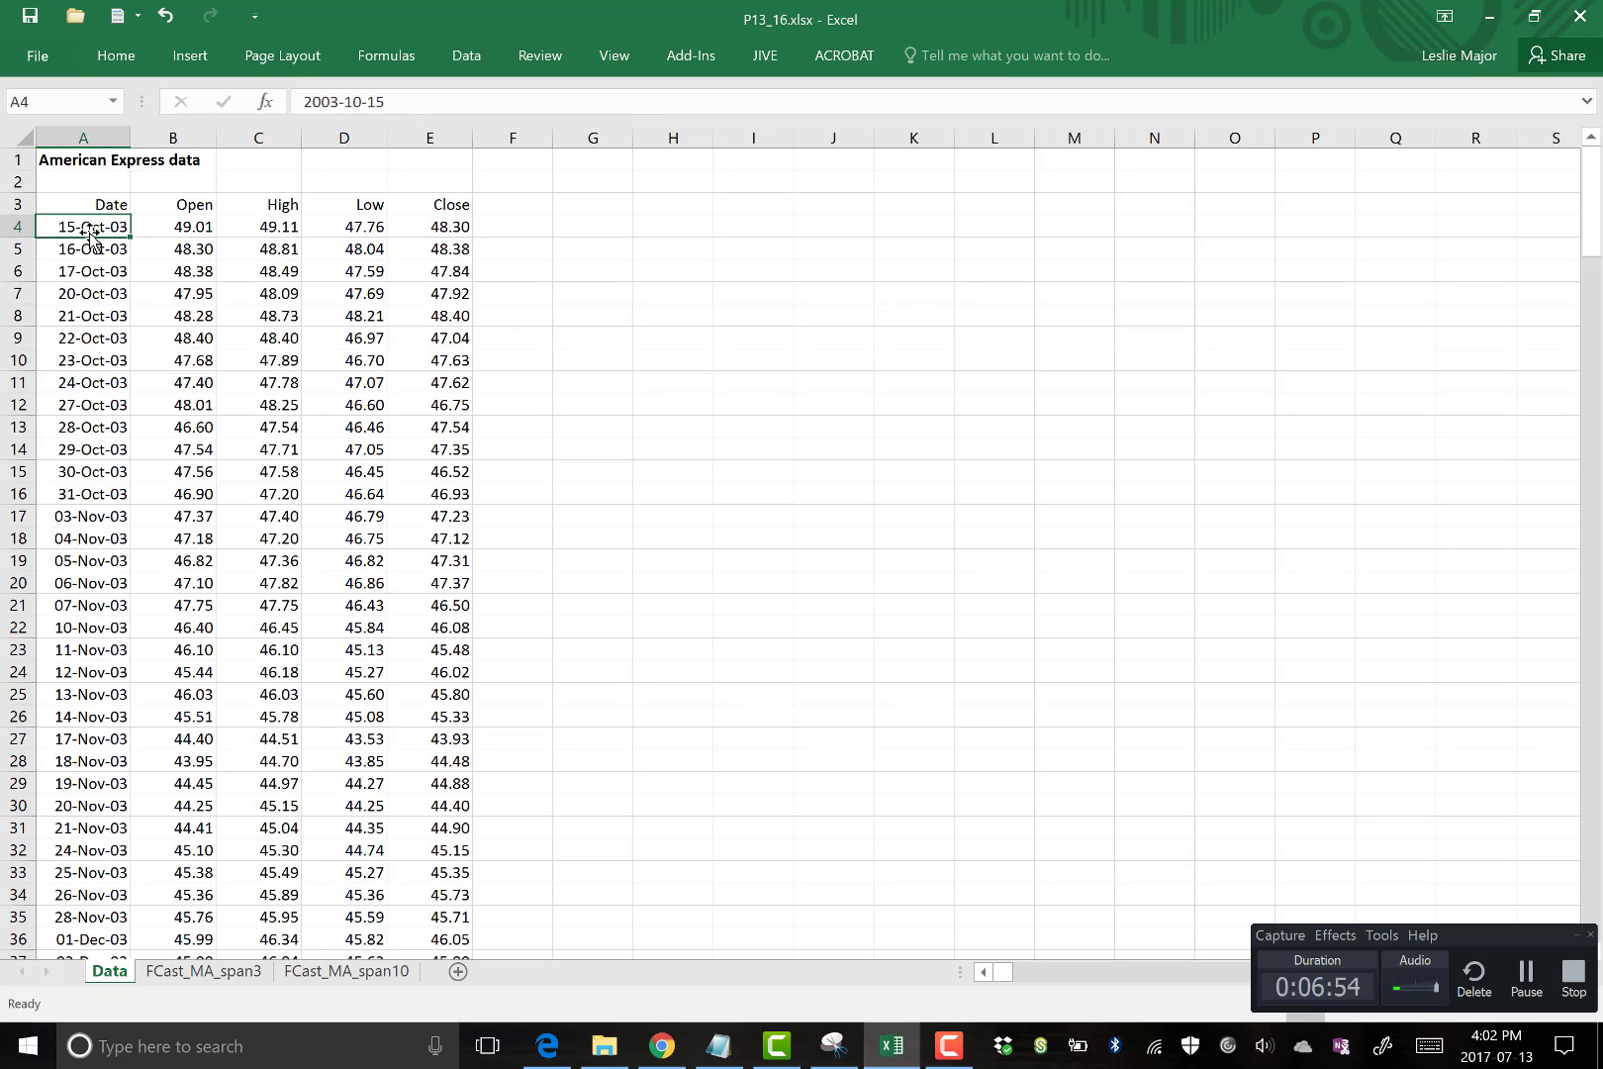
{"action": "left_click_drag", "start_coordinate": [438, 227], "coordinate": [39, 224]}
{"action": "left_click_drag", "start_coordinate": [643, 249], "coordinate": [603, 249]}
{"action": "left_click", "coordinate": [120, 227]}
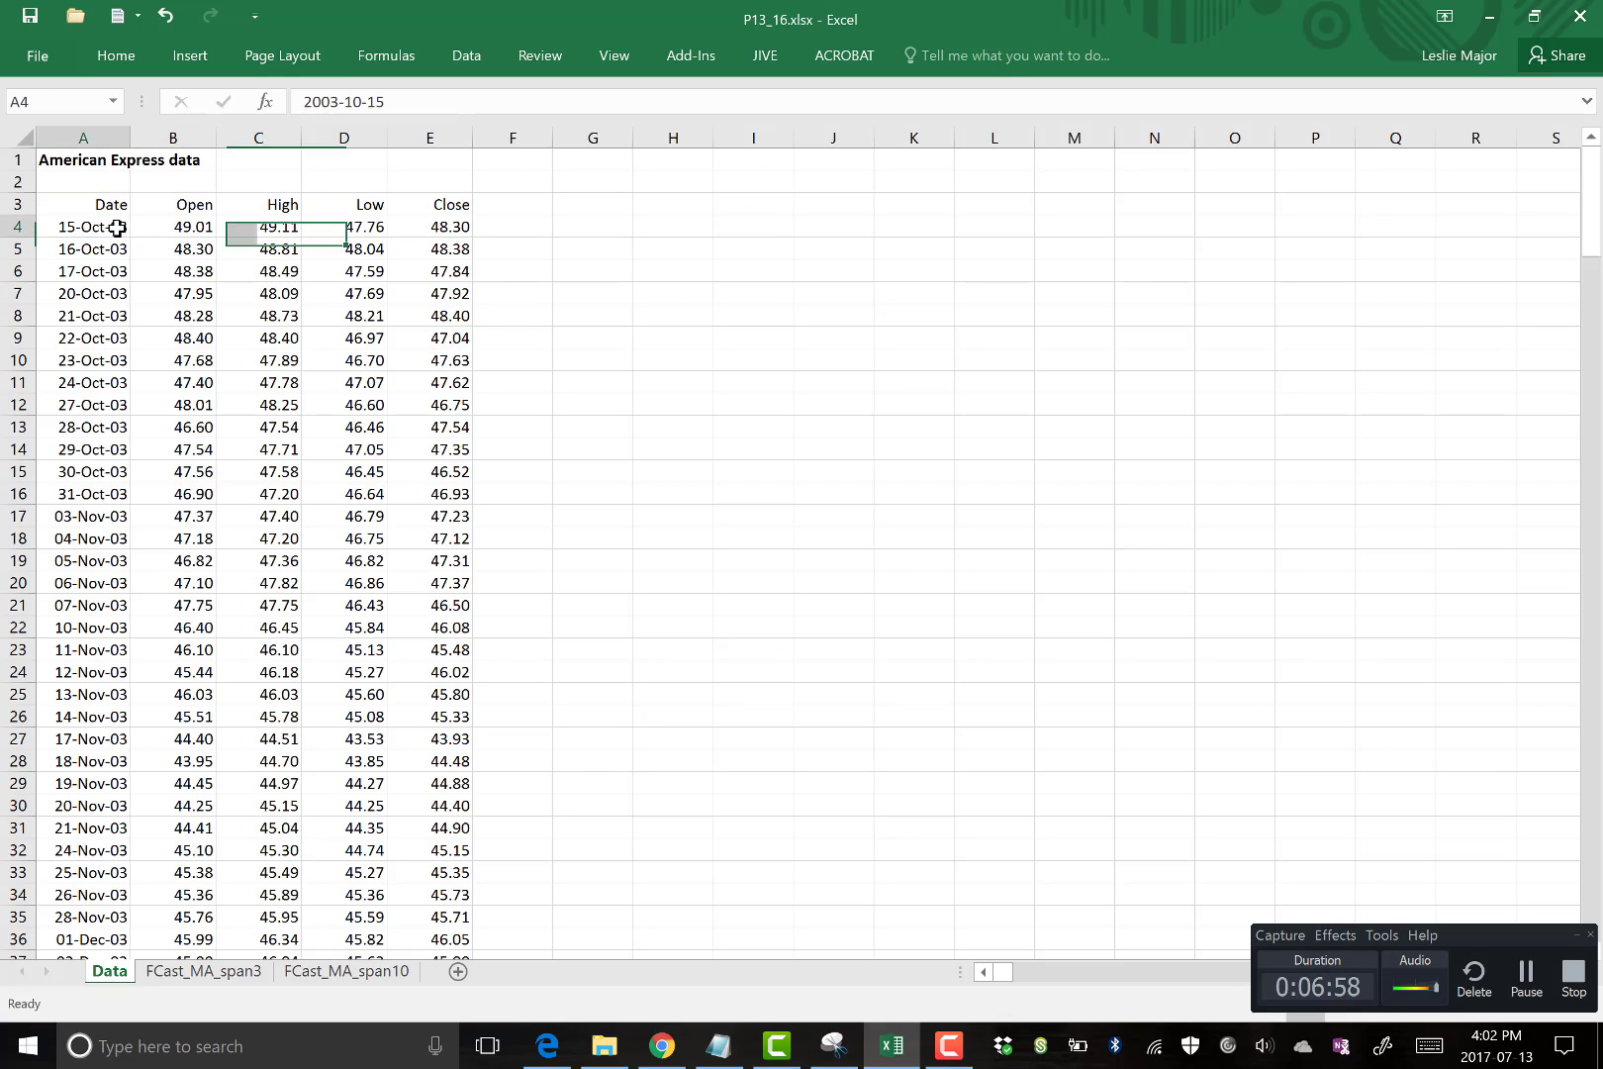
Enter the label "week # for starting data" in C2 of the Data sheet.
{"action": "left_click", "coordinate": [287, 183]}
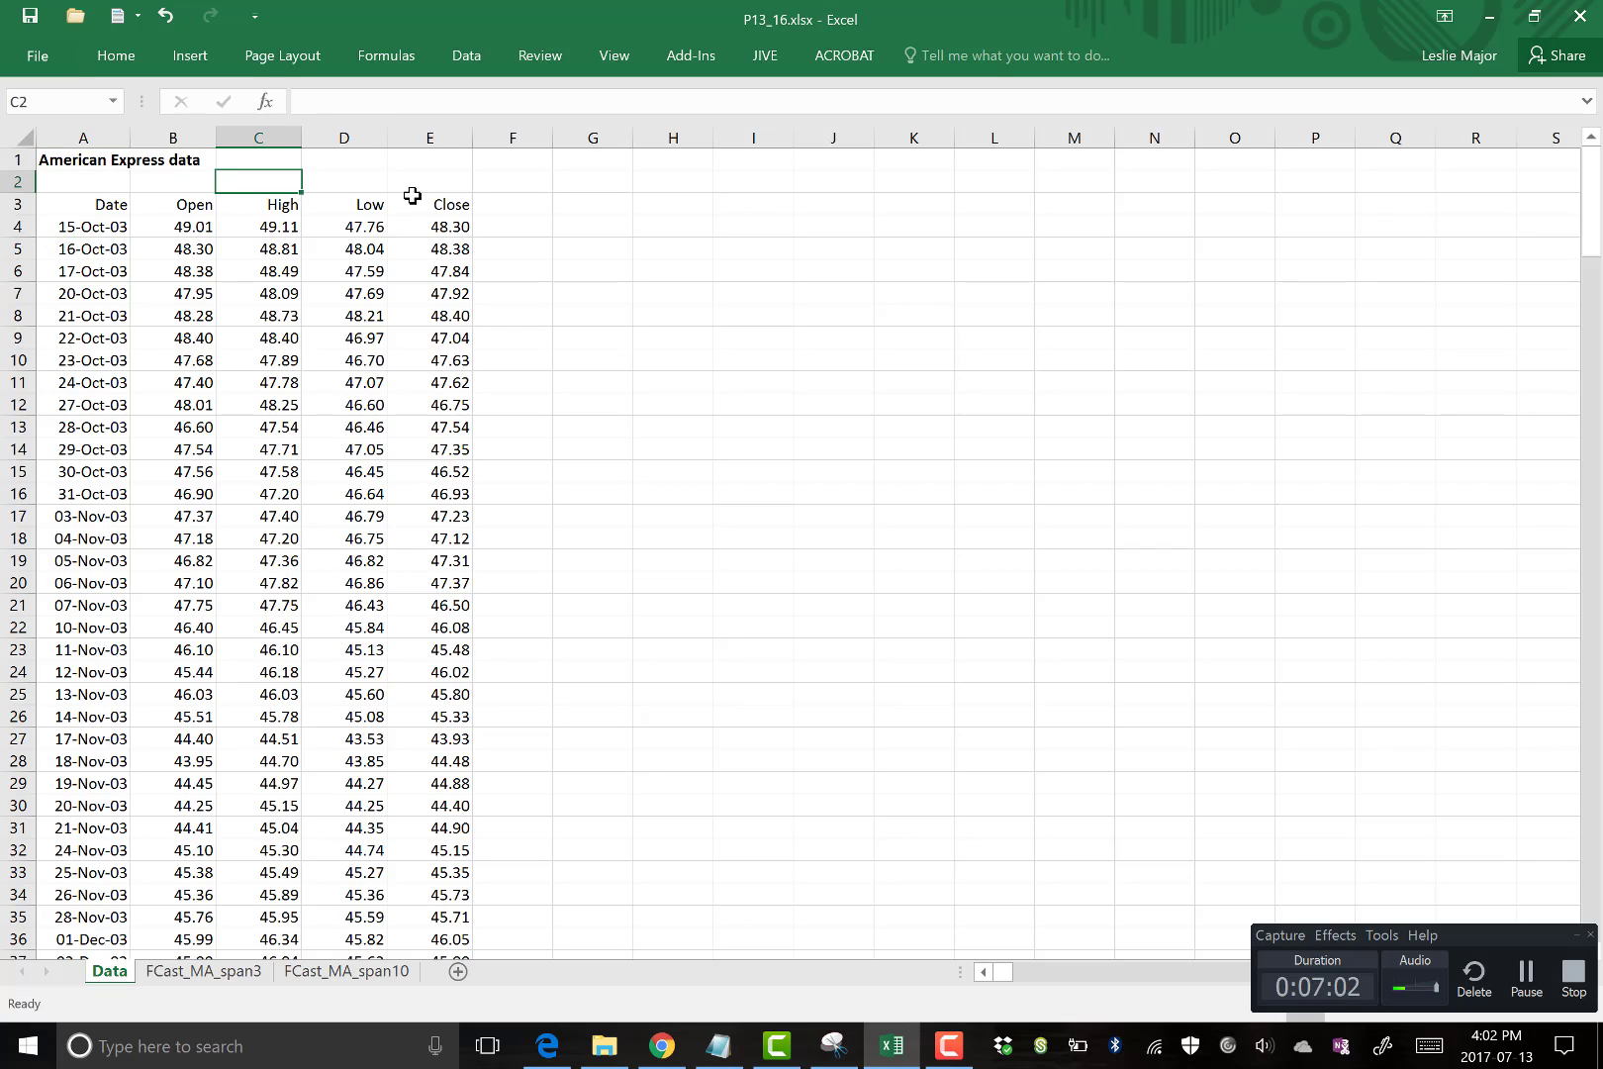
{"action": "type", "text": "week # for"}
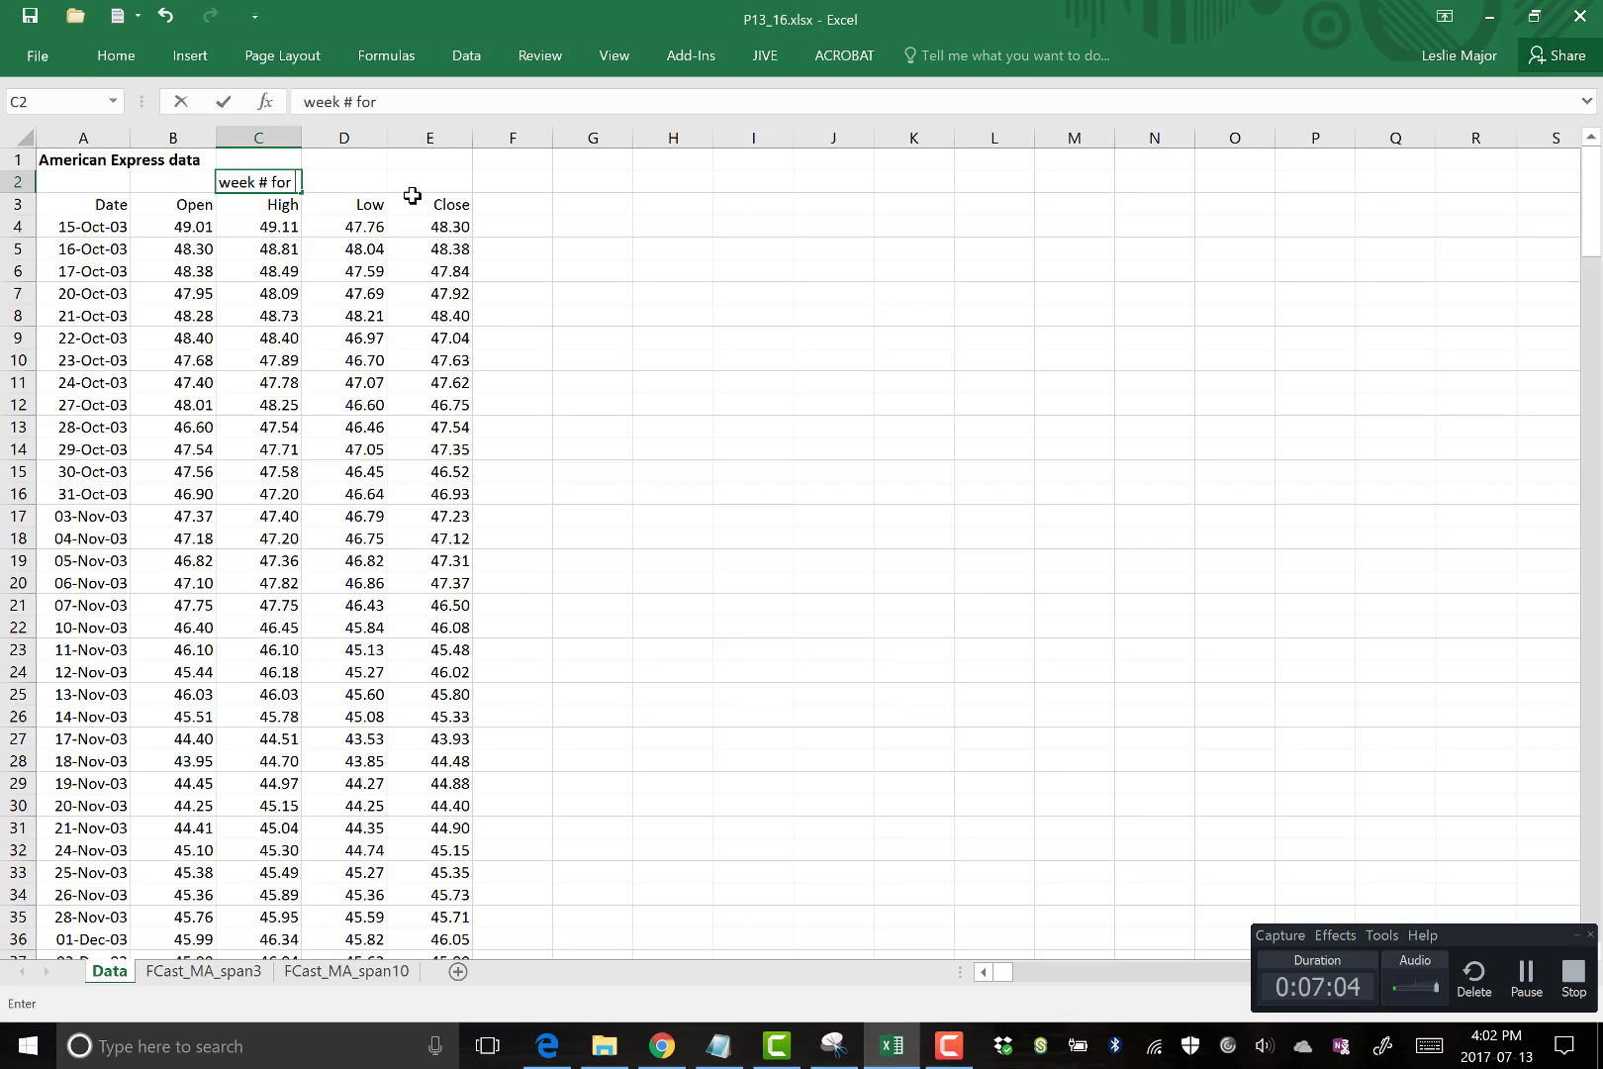
{"action": "type", "text": " starting data"}
{"action": "key", "text": "Return"}
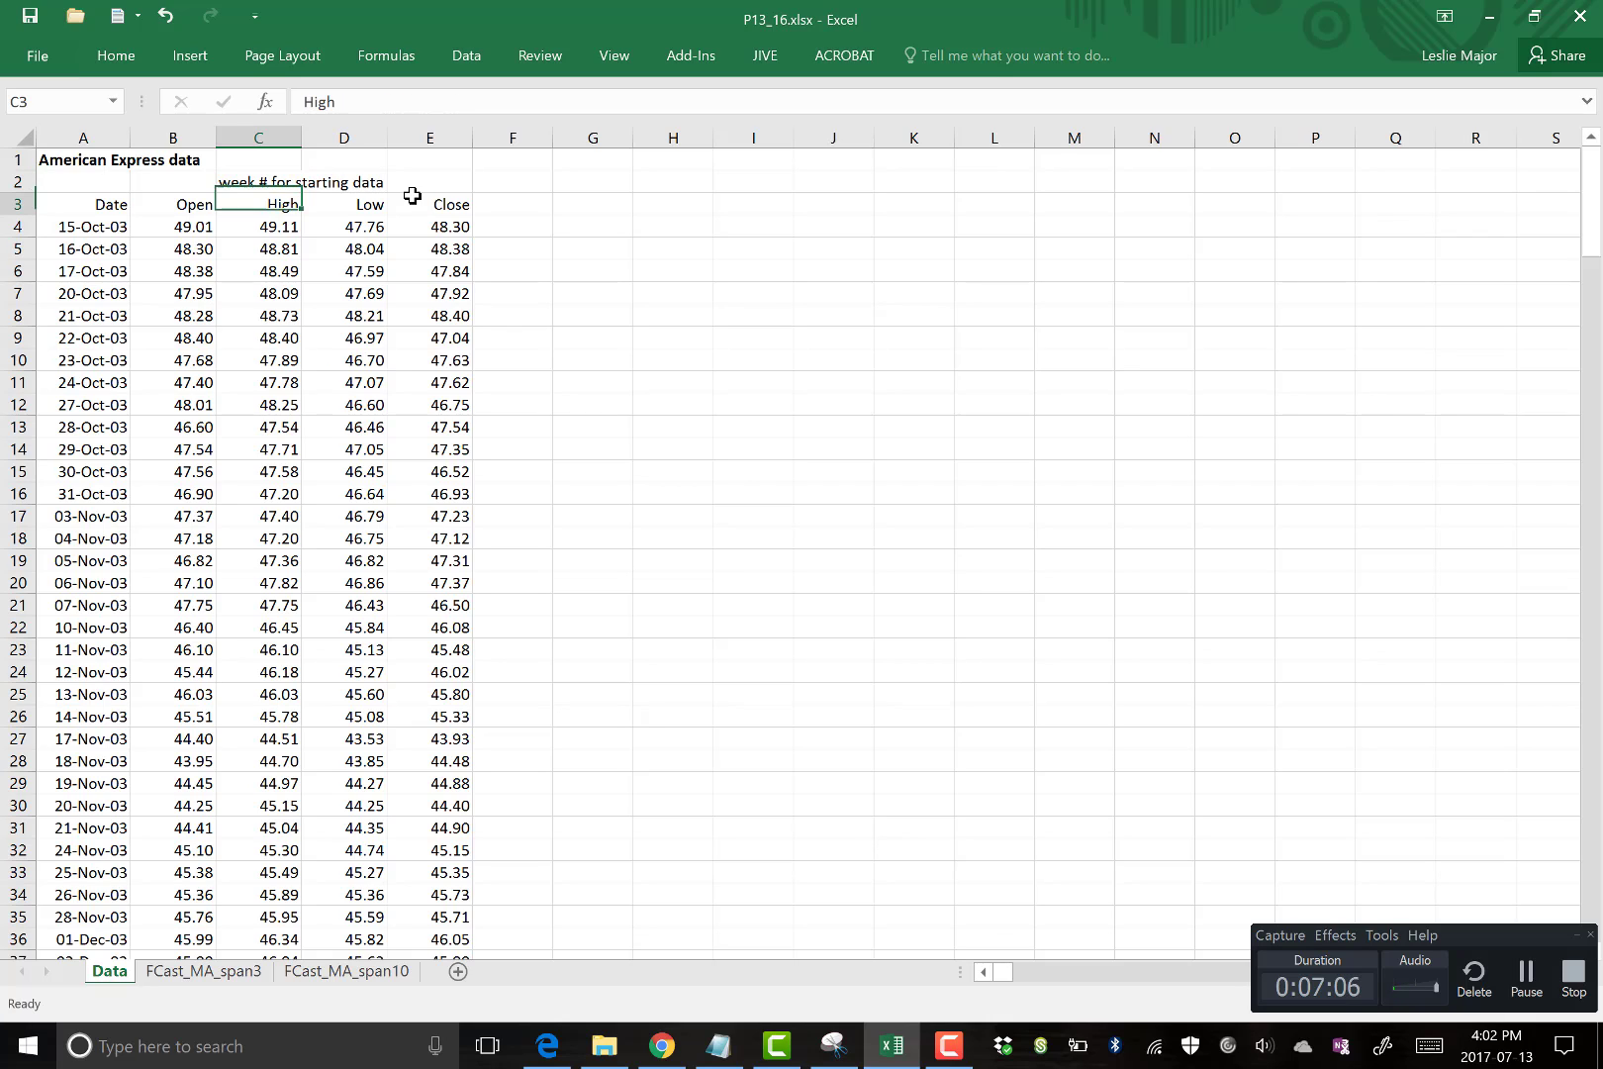
Calculate the week number of the first date in E2 with =WEEKNUM(A4).
{"action": "left_click", "coordinate": [432, 184]}
{"action": "type", "text": "=w"}
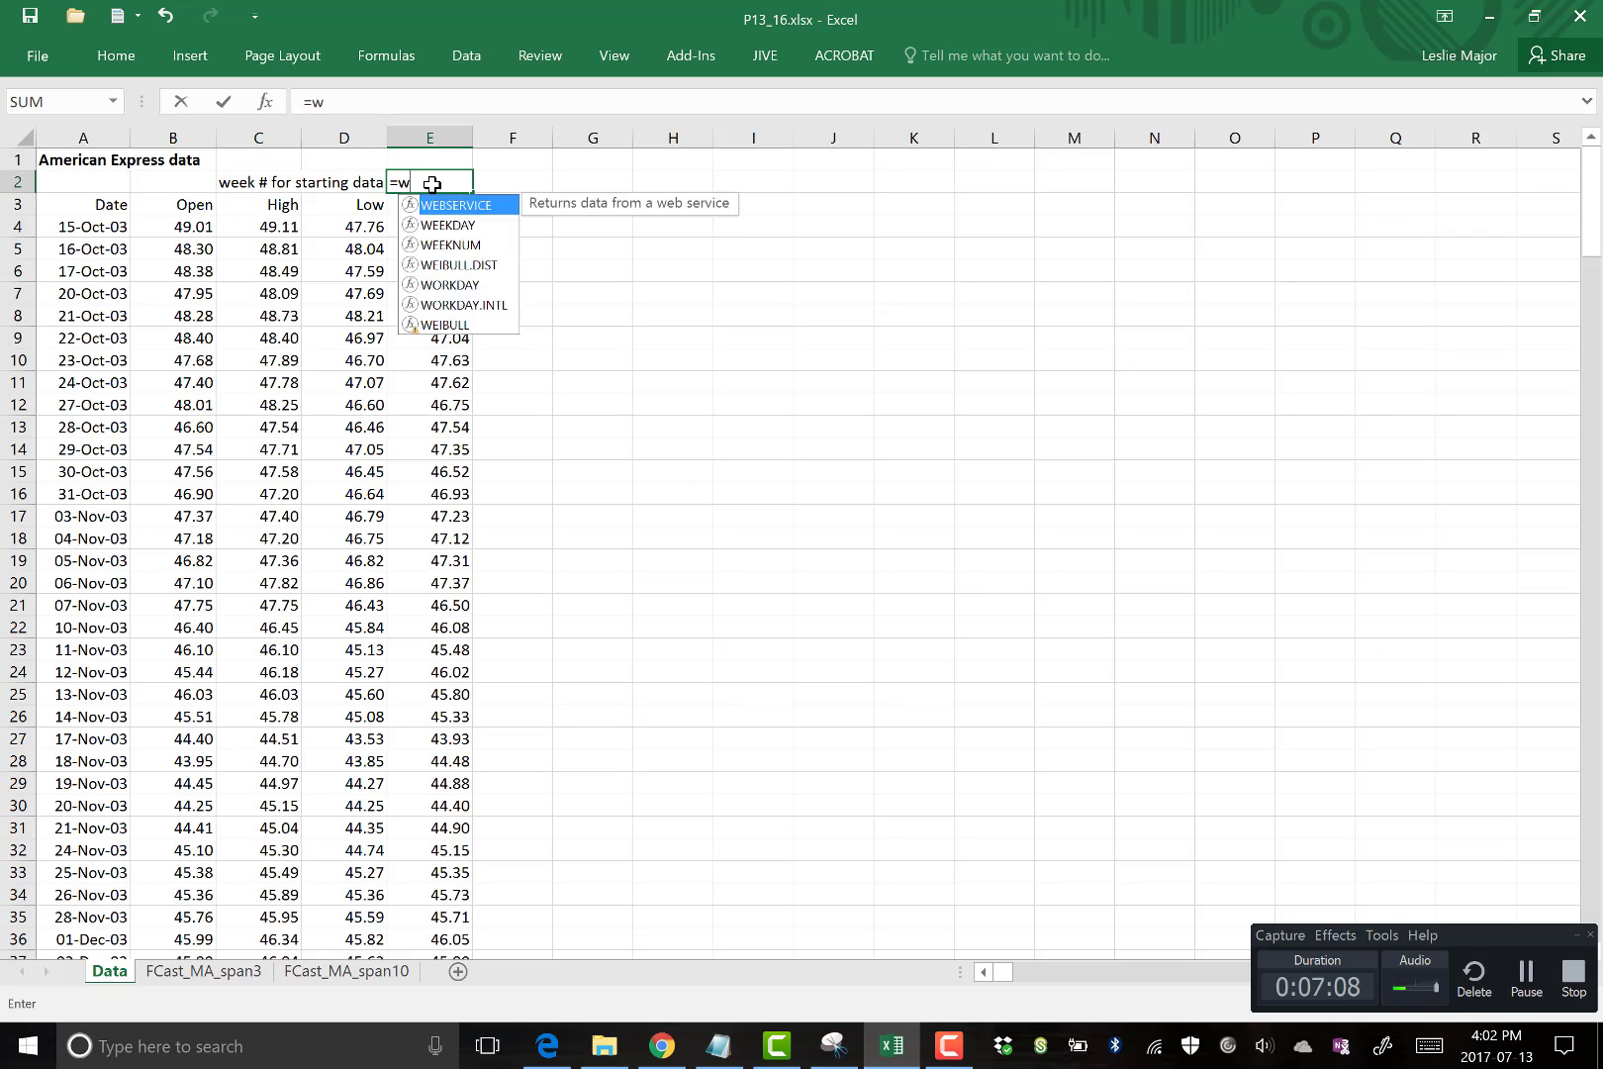
{"action": "type", "text": "eeknum("}
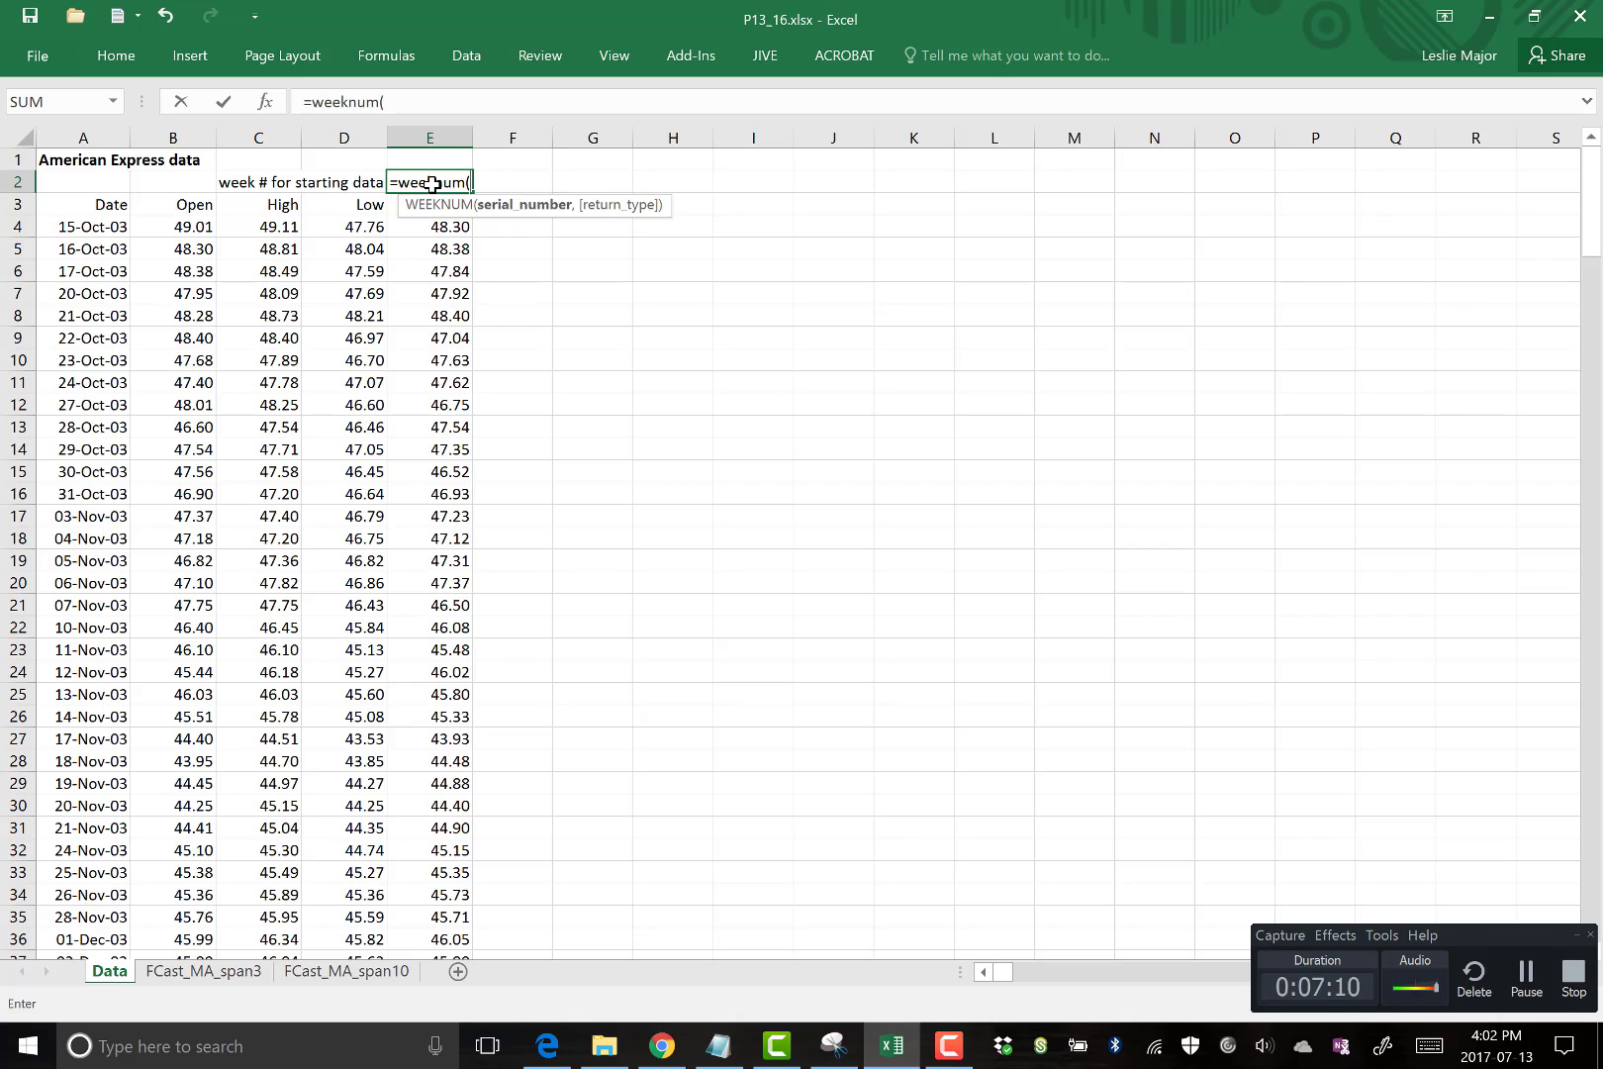
{"action": "left_click", "coordinate": [101, 225]}
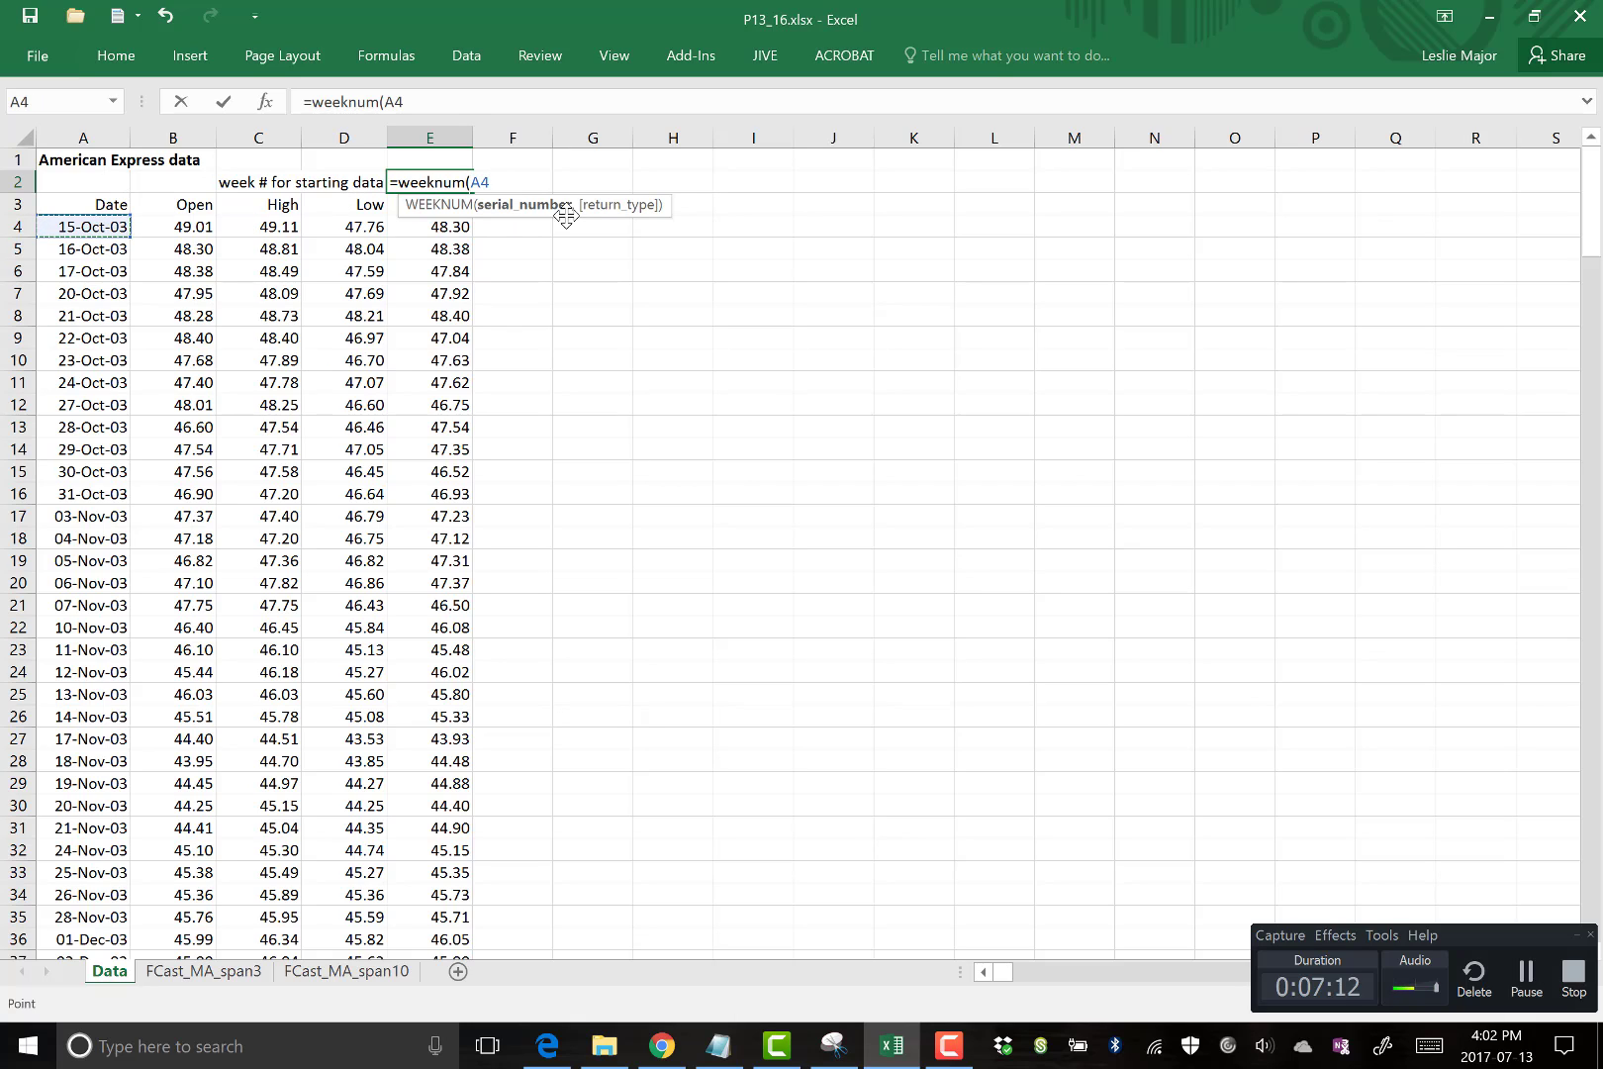
{"action": "type", "text": ")"}
{"action": "key", "text": "Return"}
Highlight the week number label and result in C2:E2 with a yellow fill.
{"action": "left_click_drag", "start_coordinate": [238, 182], "coordinate": [452, 185]}
{"action": "right_click", "coordinate": [441, 182]}
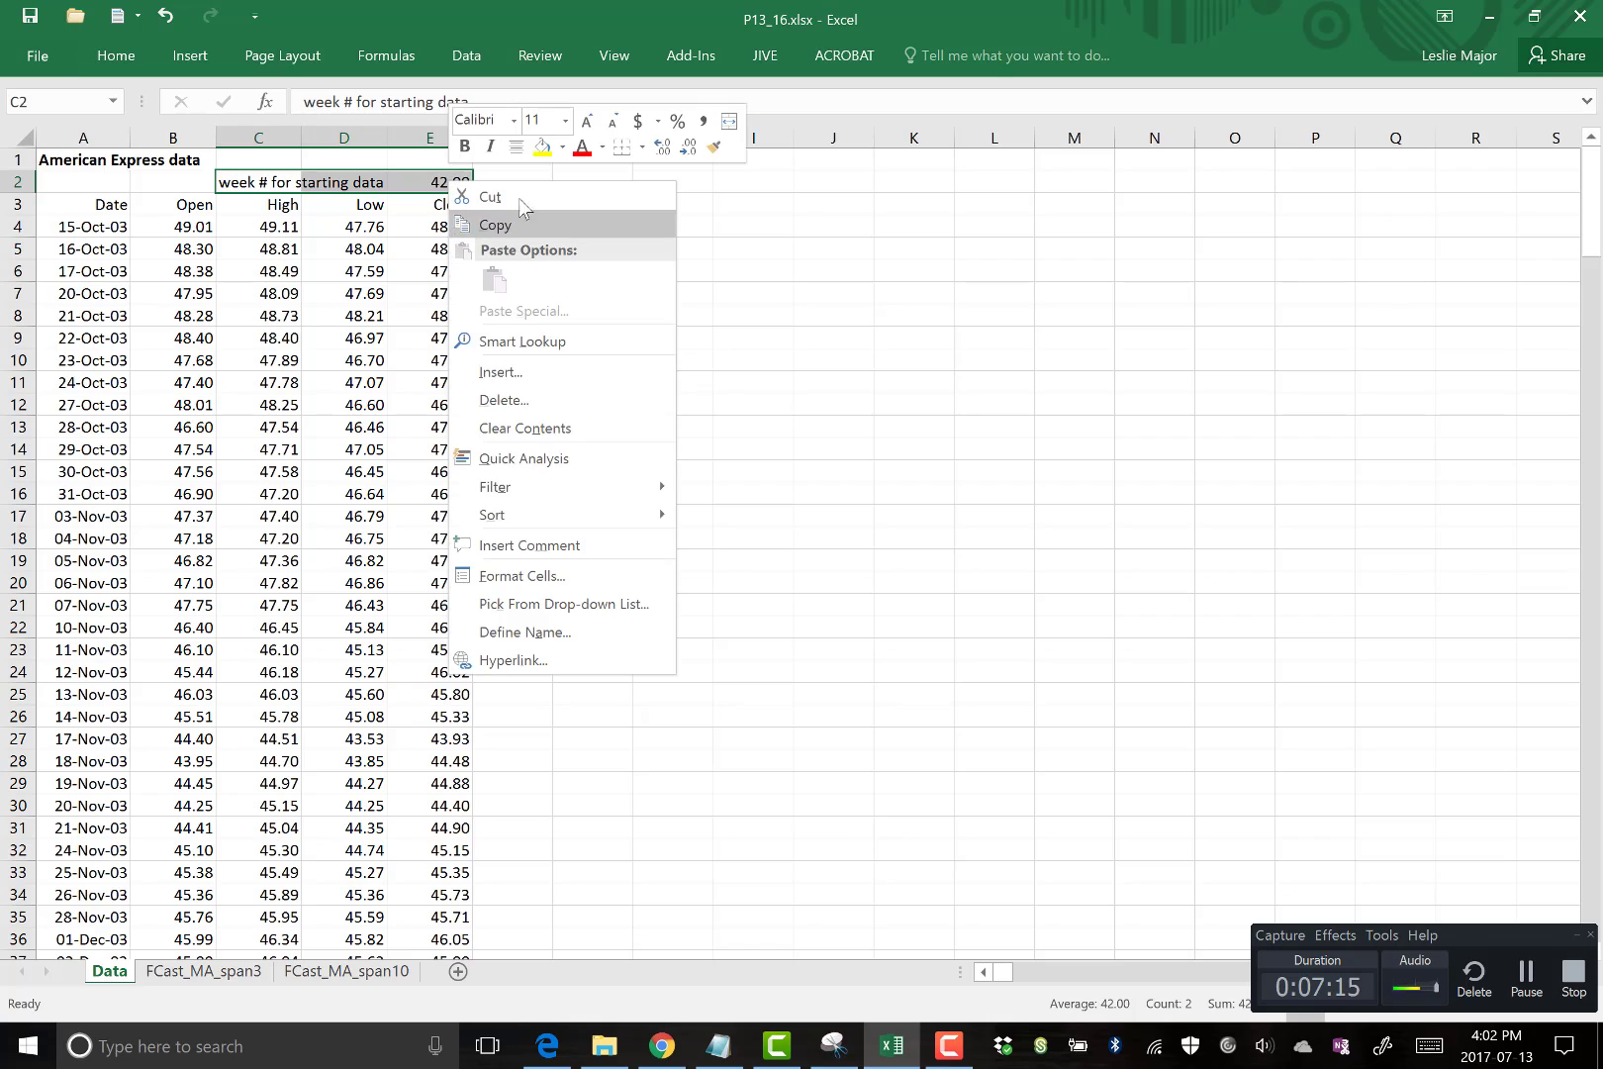
{"action": "left_click", "coordinate": [540, 150]}
{"action": "left_click", "coordinate": [581, 266]}
{"action": "left_click", "coordinate": [582, 205]}
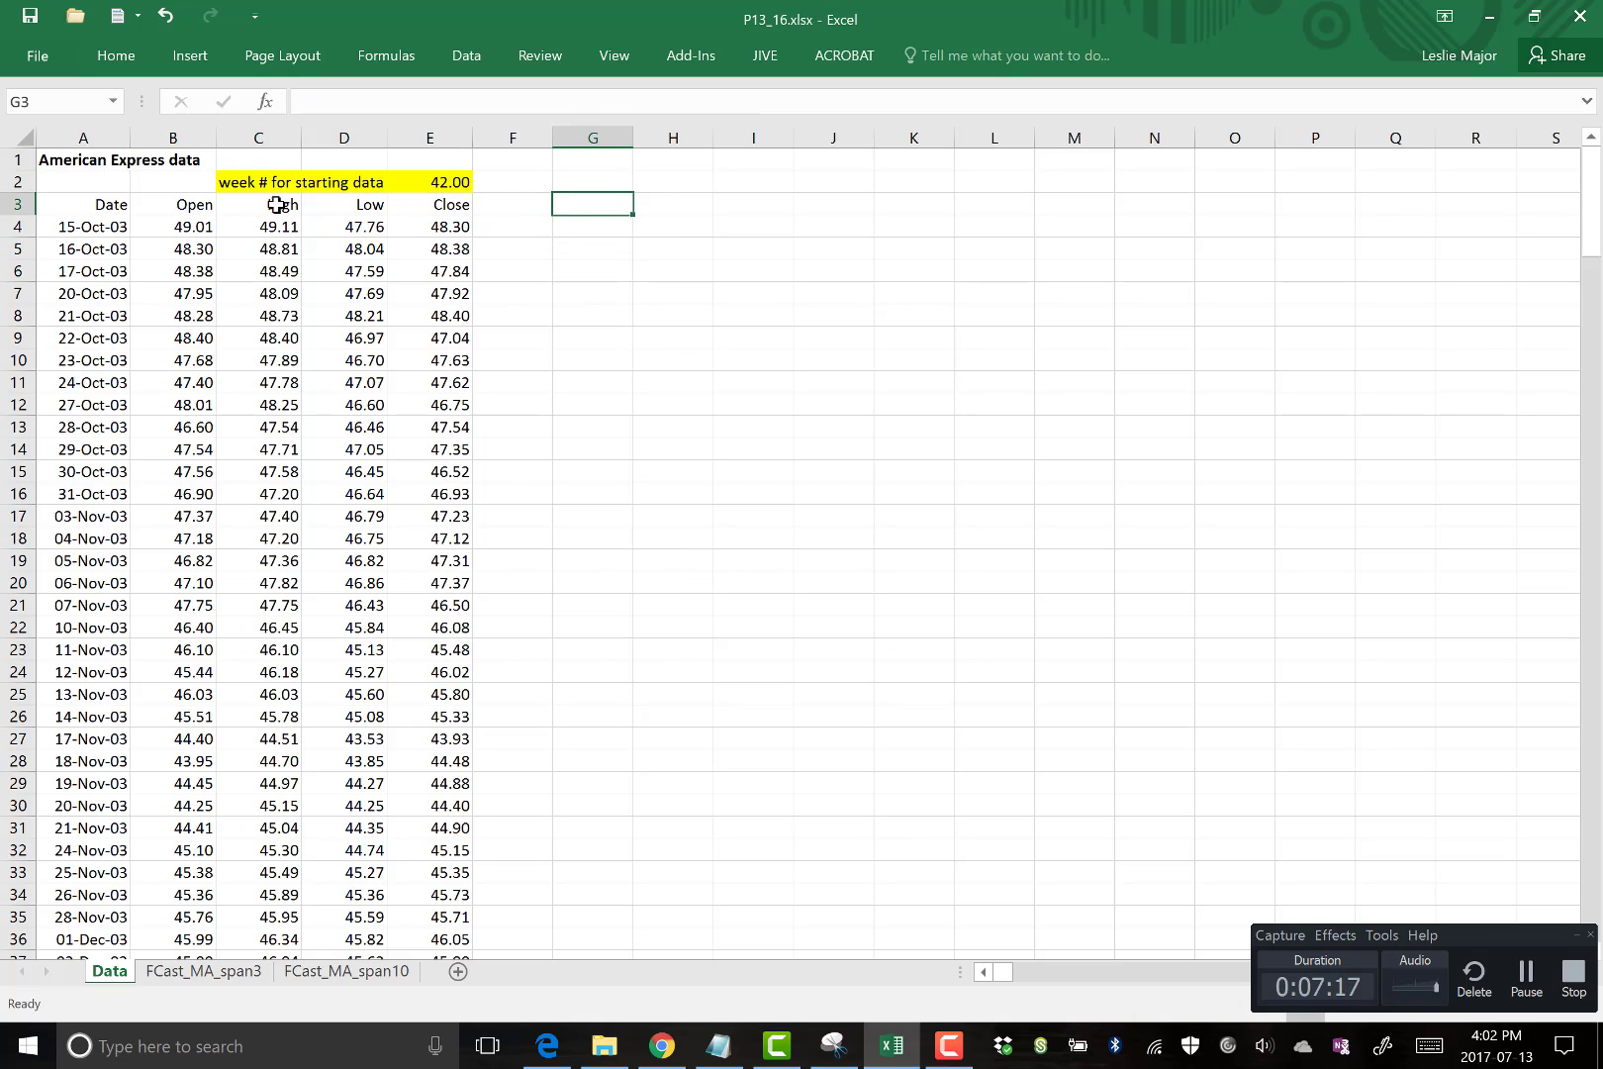
Examine the dates in A4:A11 to see which weekdays the first partial week and the following full week cover.
{"action": "left_click", "coordinate": [96, 230]}
{"action": "left_click", "coordinate": [83, 287]}
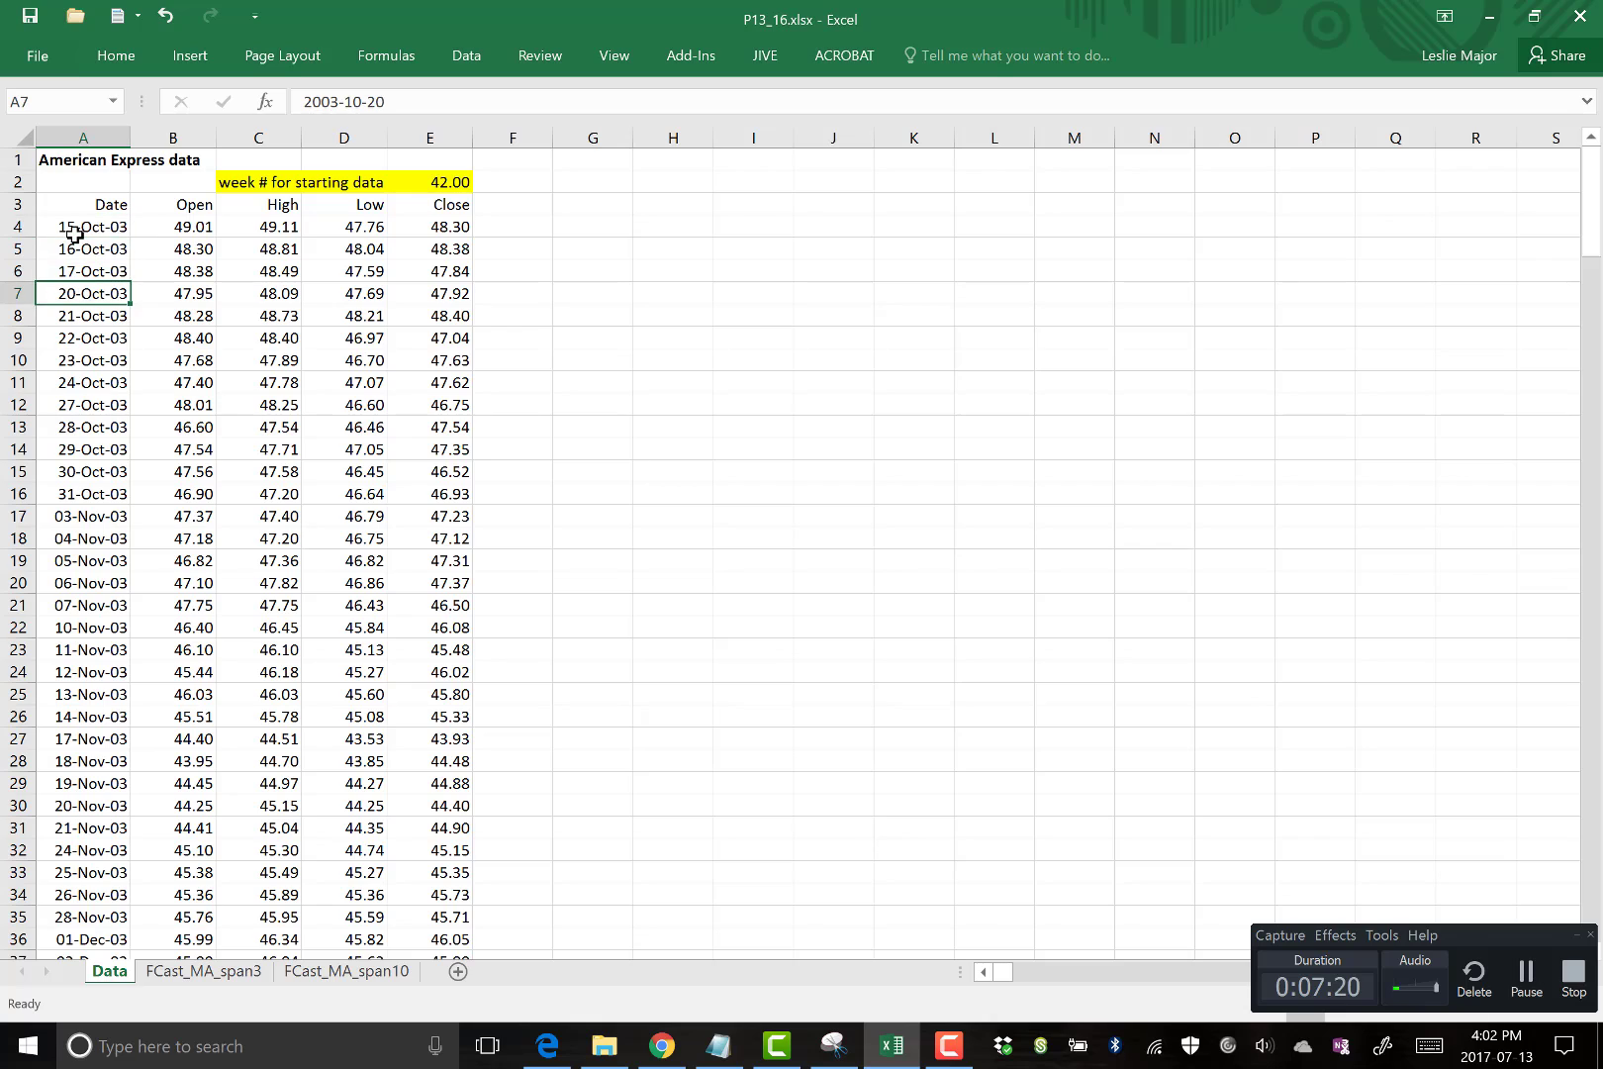
{"action": "left_click_drag", "start_coordinate": [80, 229], "coordinate": [94, 382]}
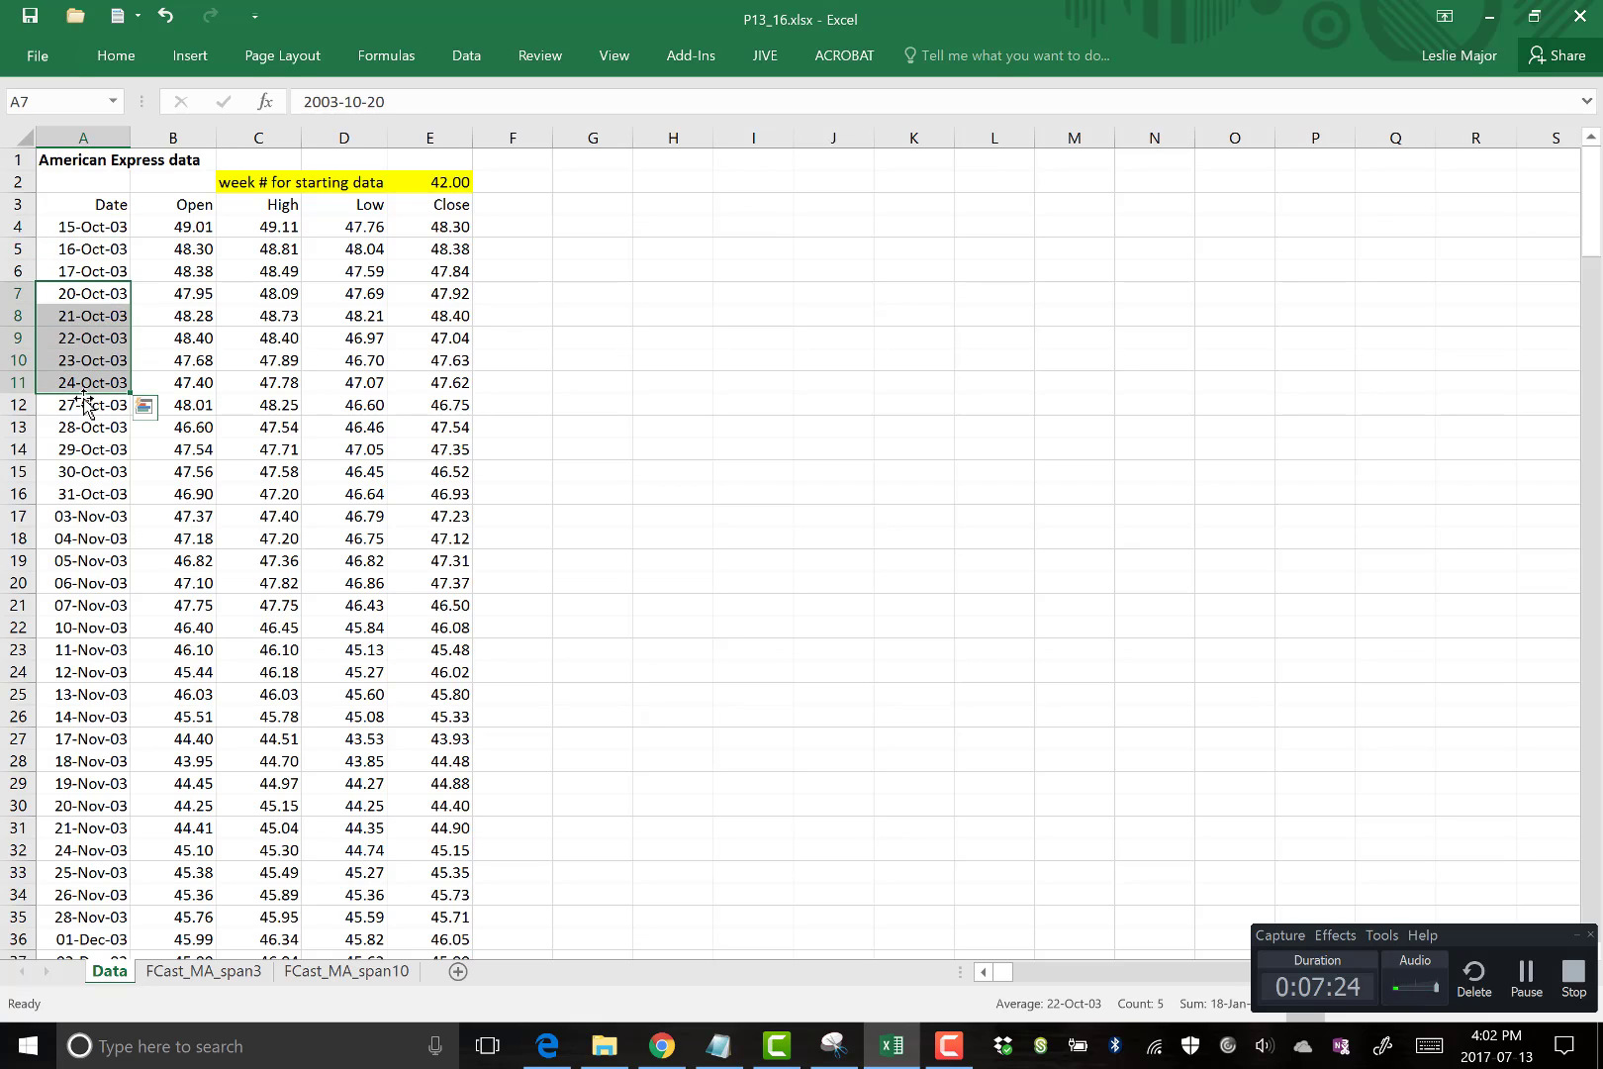
{"action": "left_click_drag", "start_coordinate": [57, 295], "coordinate": [62, 382]}
{"action": "left_click_drag", "start_coordinate": [84, 227], "coordinate": [84, 267]}
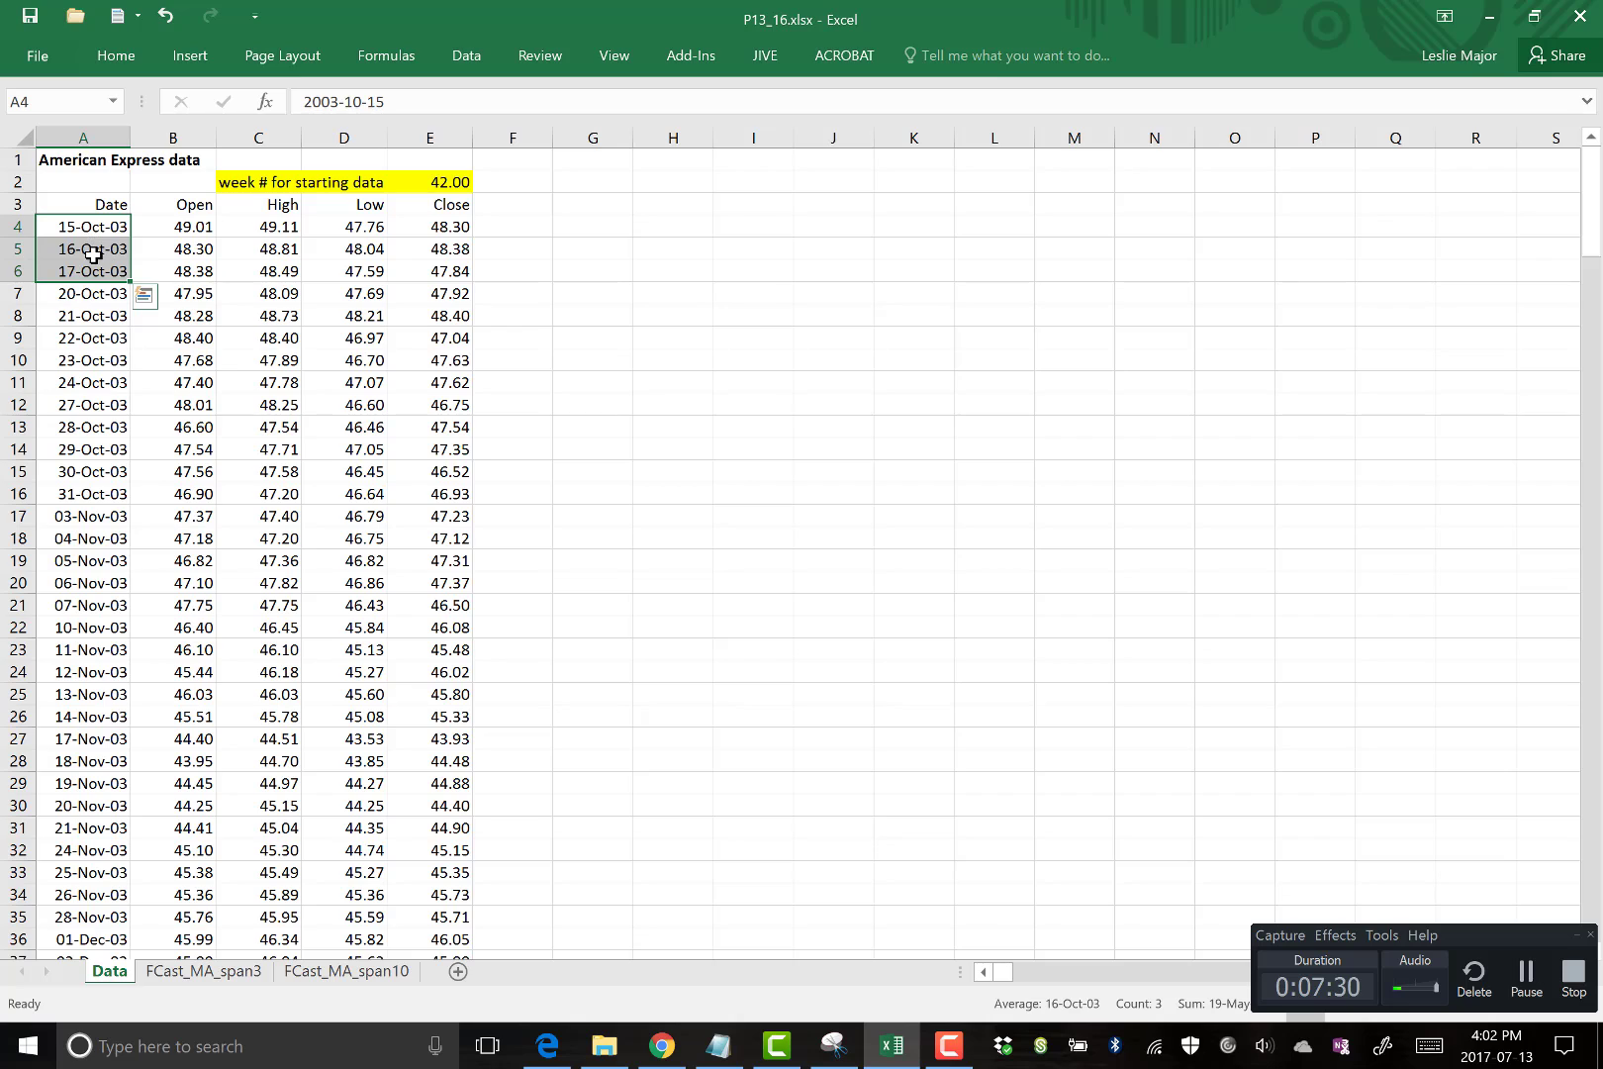
{"action": "left_click", "coordinate": [78, 228]}
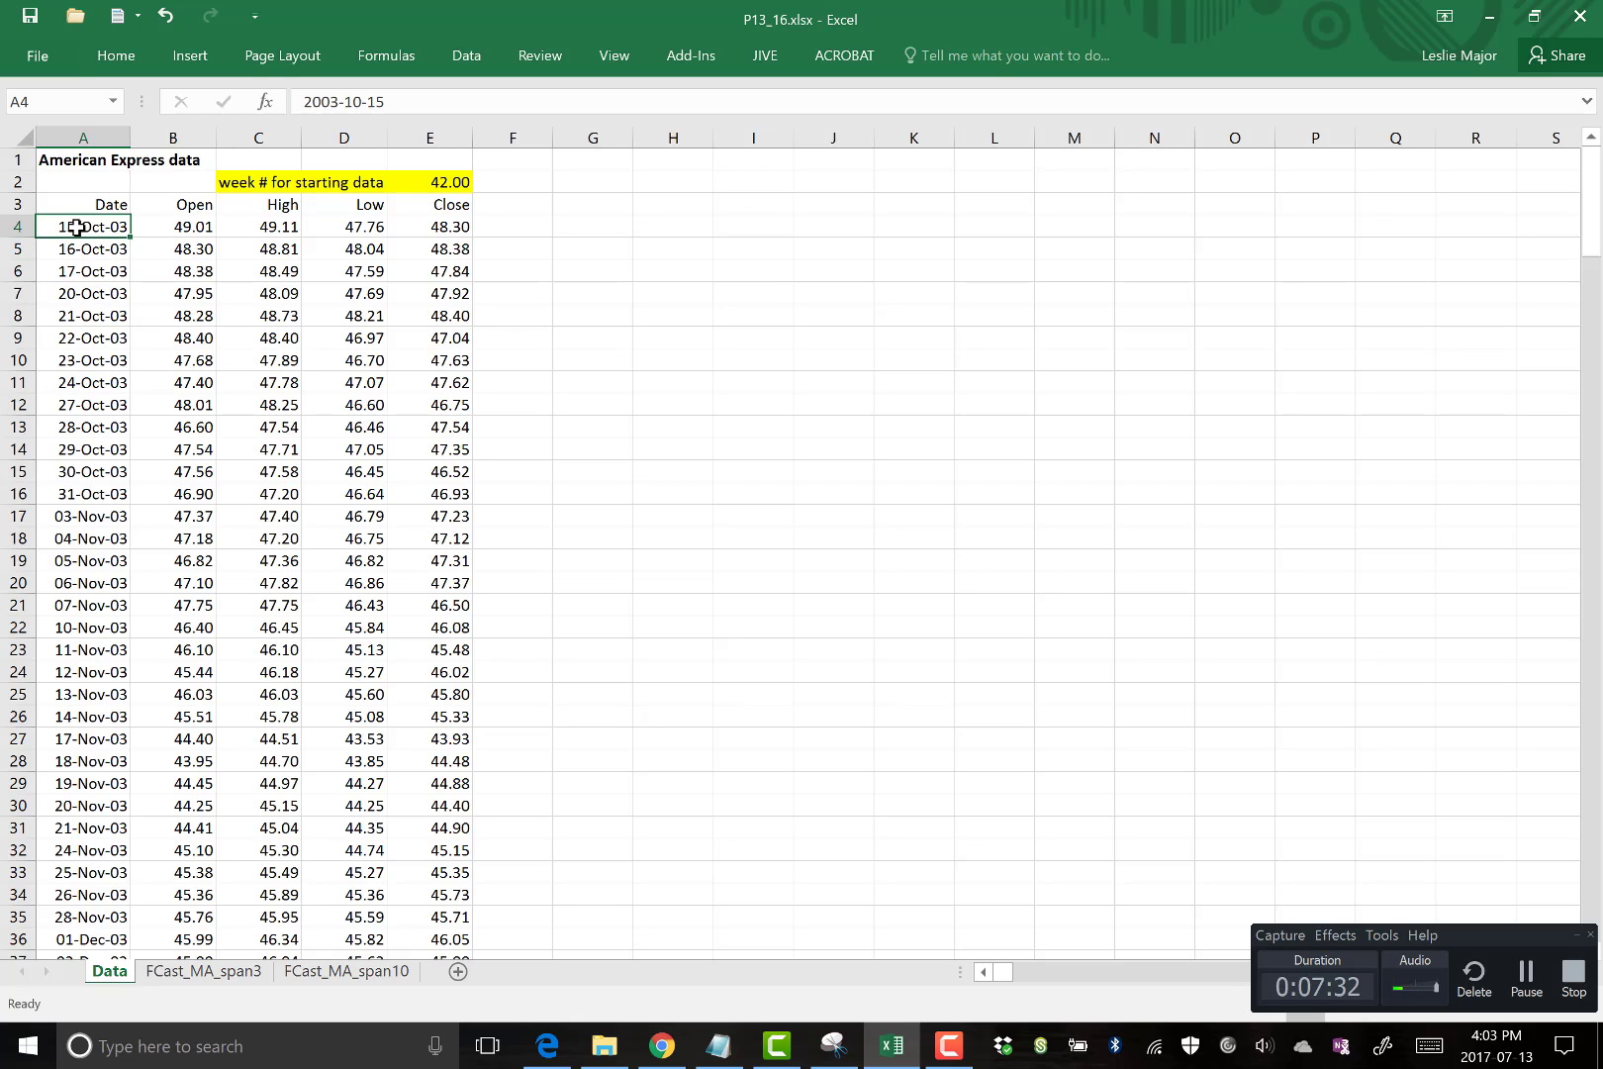
{"action": "left_click_drag", "start_coordinate": [85, 227], "coordinate": [92, 377]}
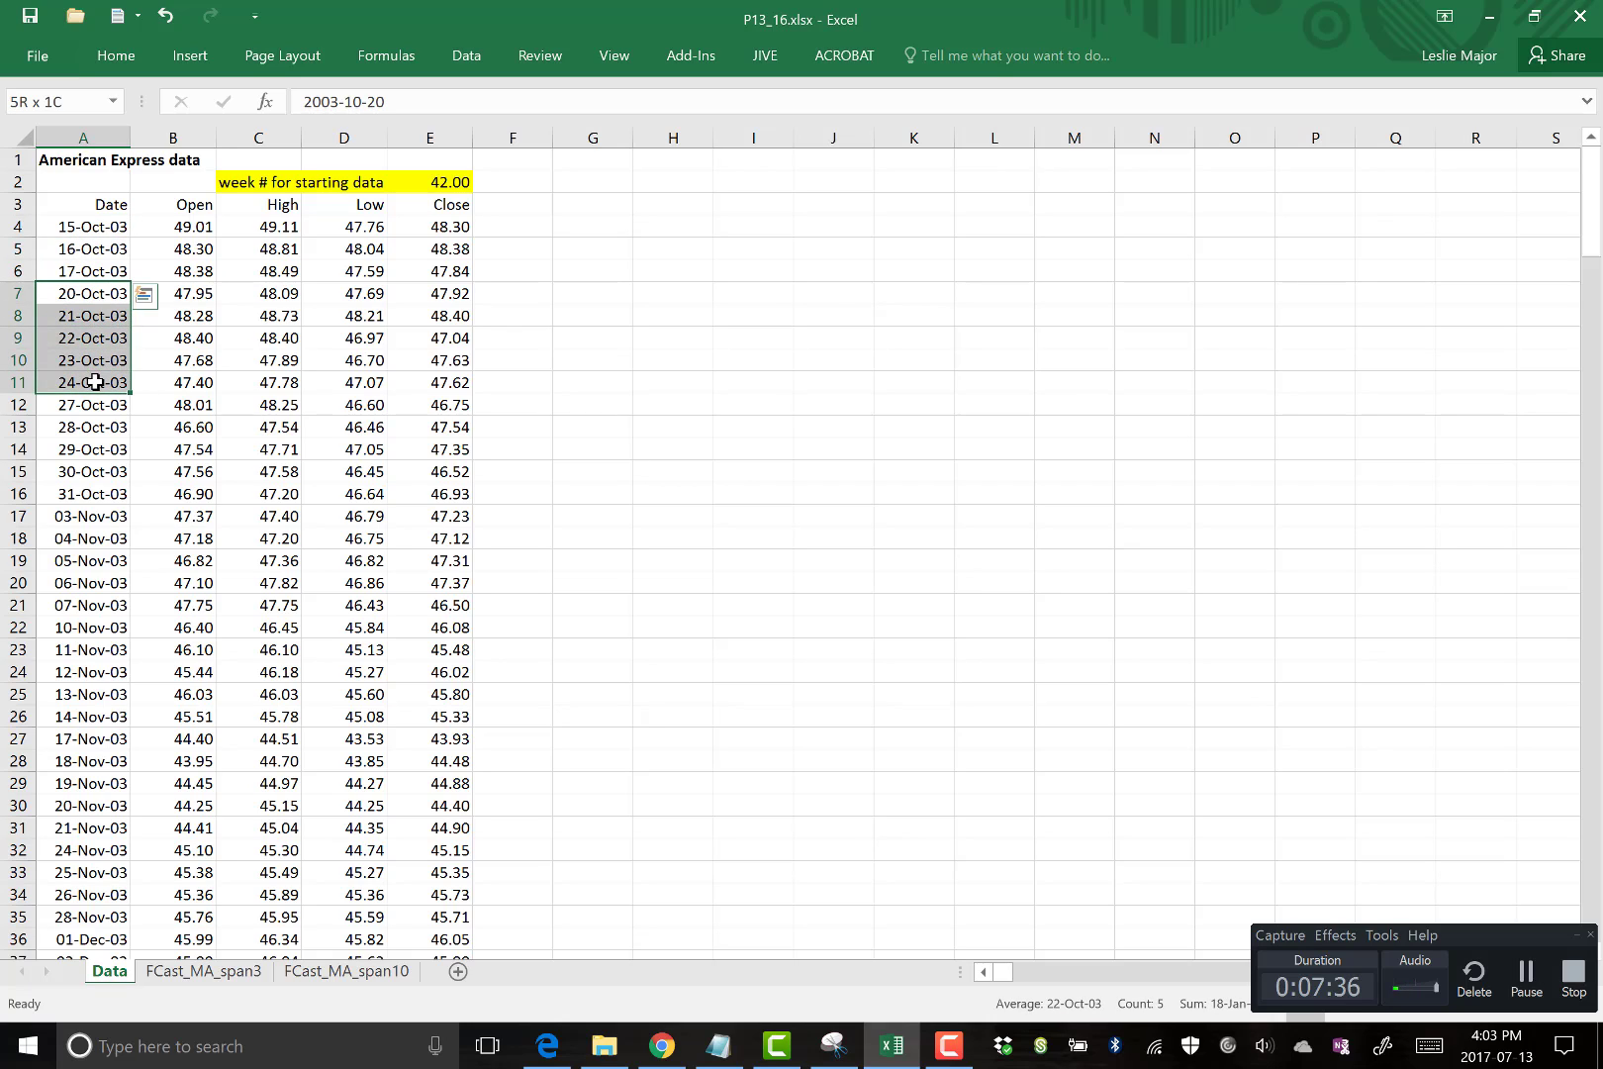
{"action": "left_click", "coordinate": [673, 249]}
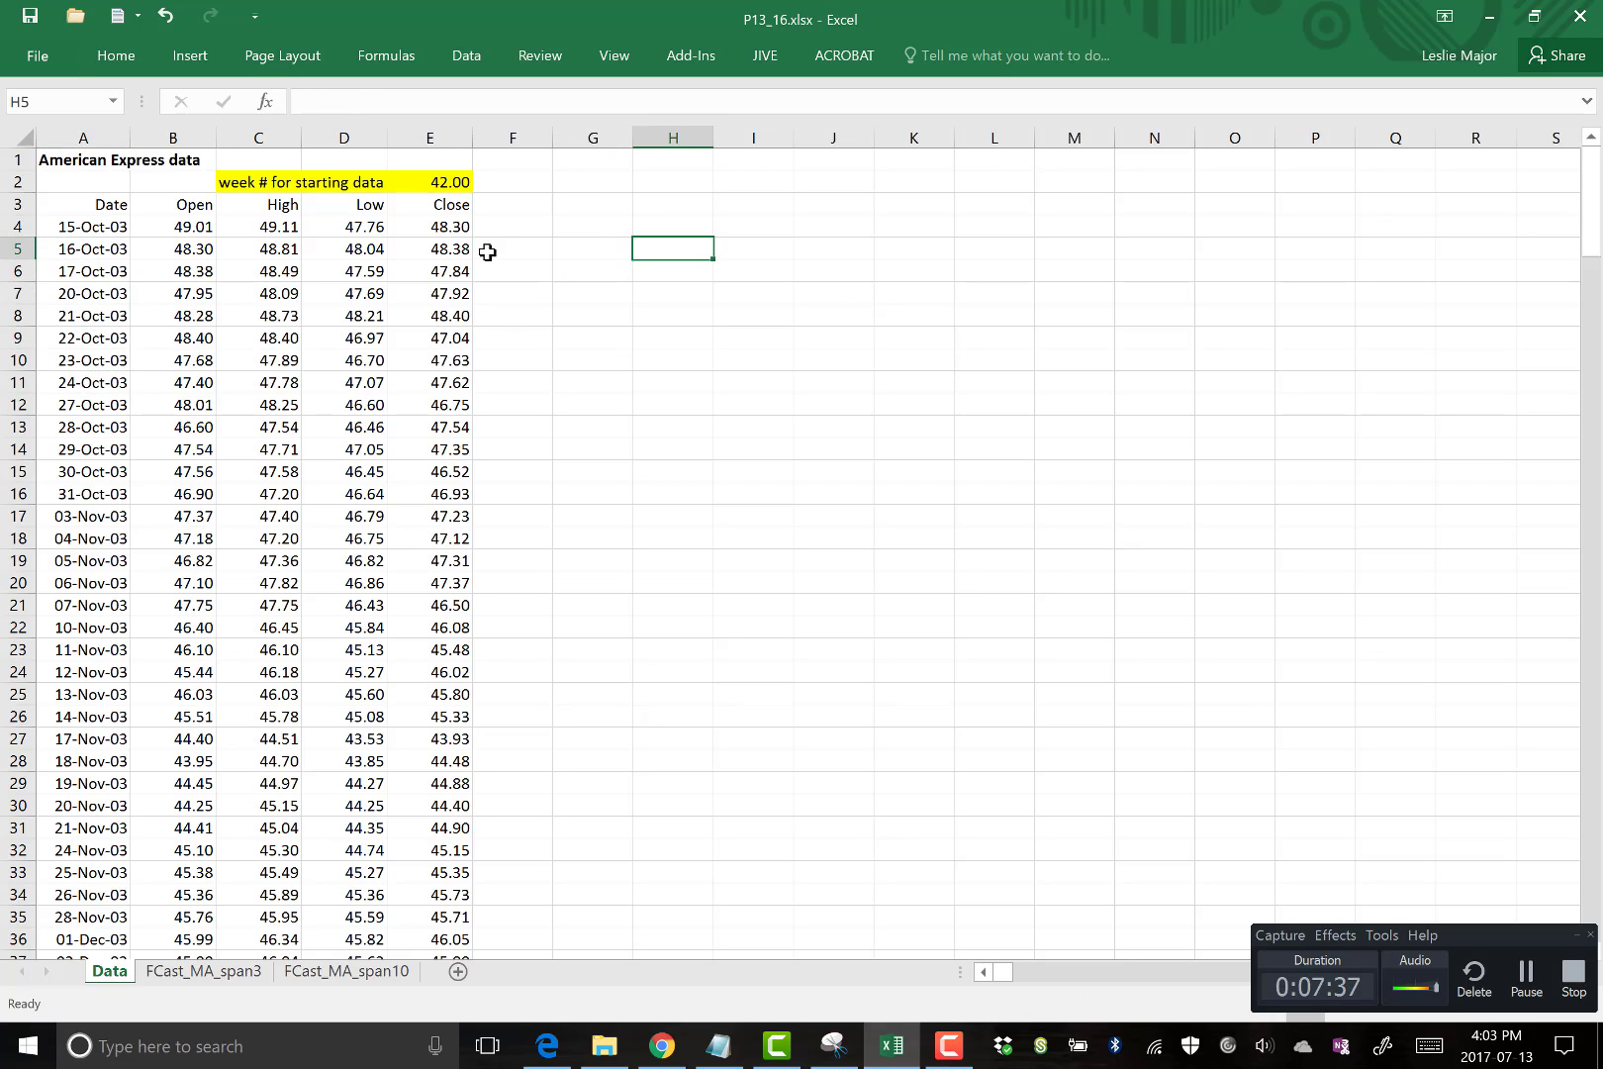
Add the note "Wednesday = day #3" in G2 and highlight G2:H2 in yellow.
{"action": "left_click", "coordinate": [595, 184]}
{"action": "type", "text": "Wednesday = day #3"}
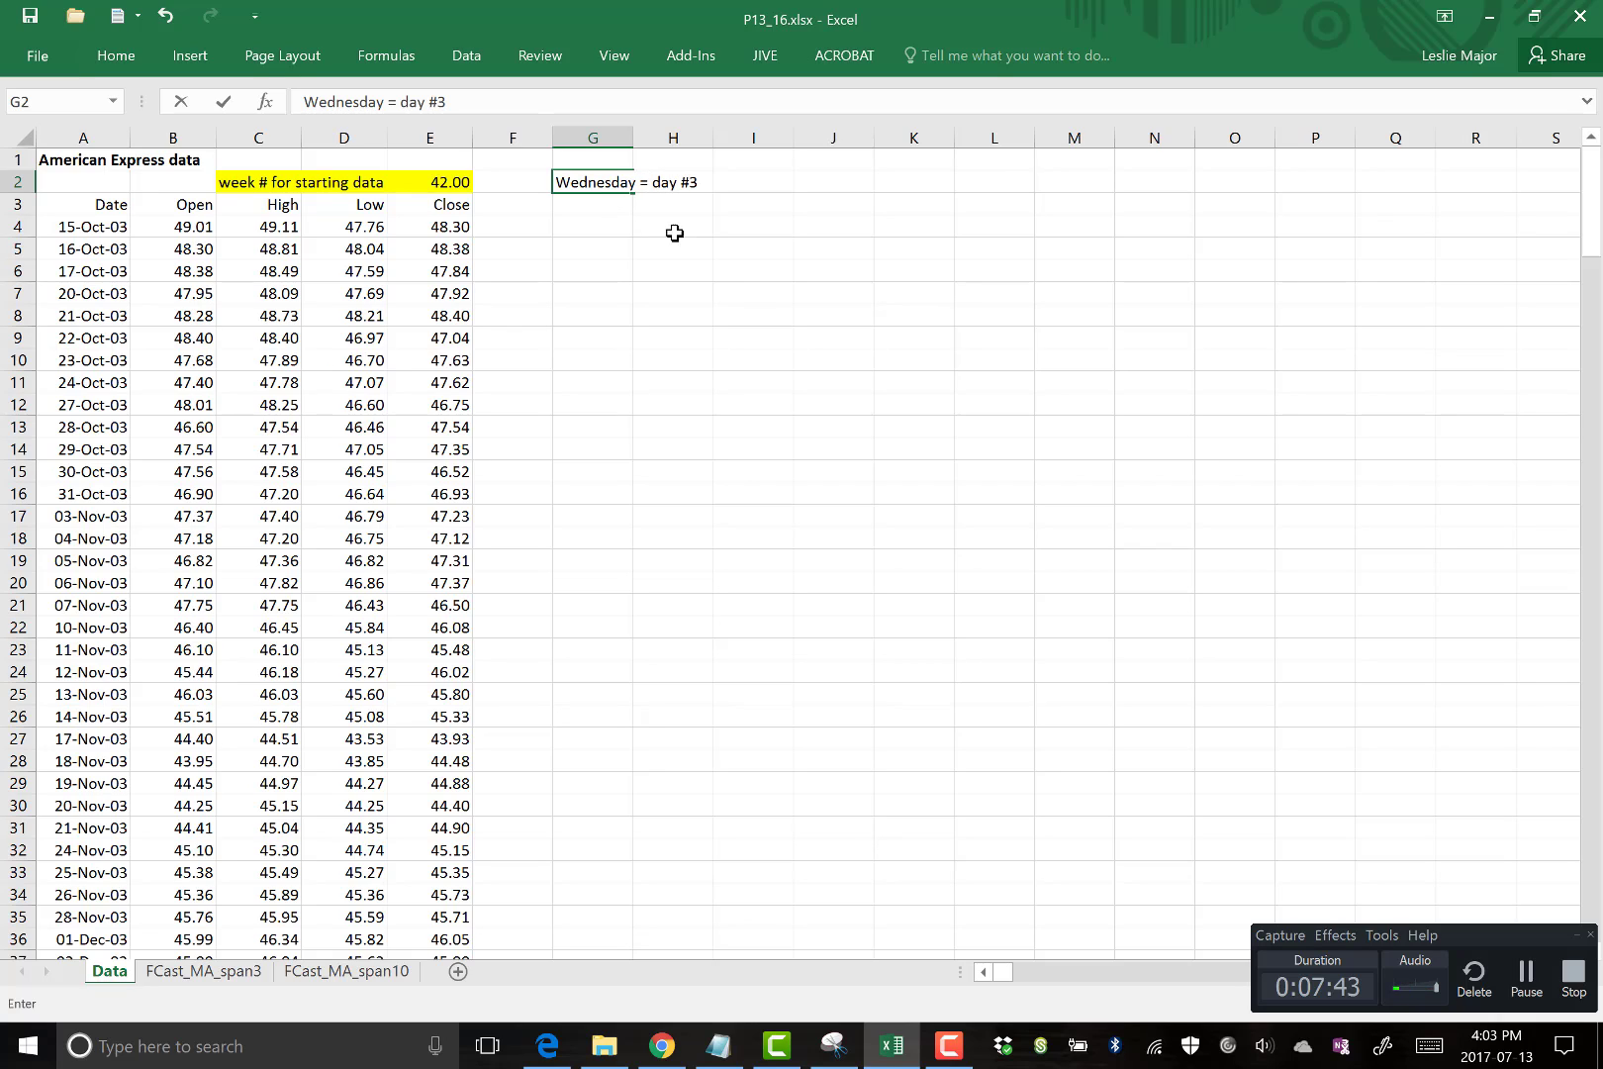
{"action": "left_click", "coordinate": [734, 294]}
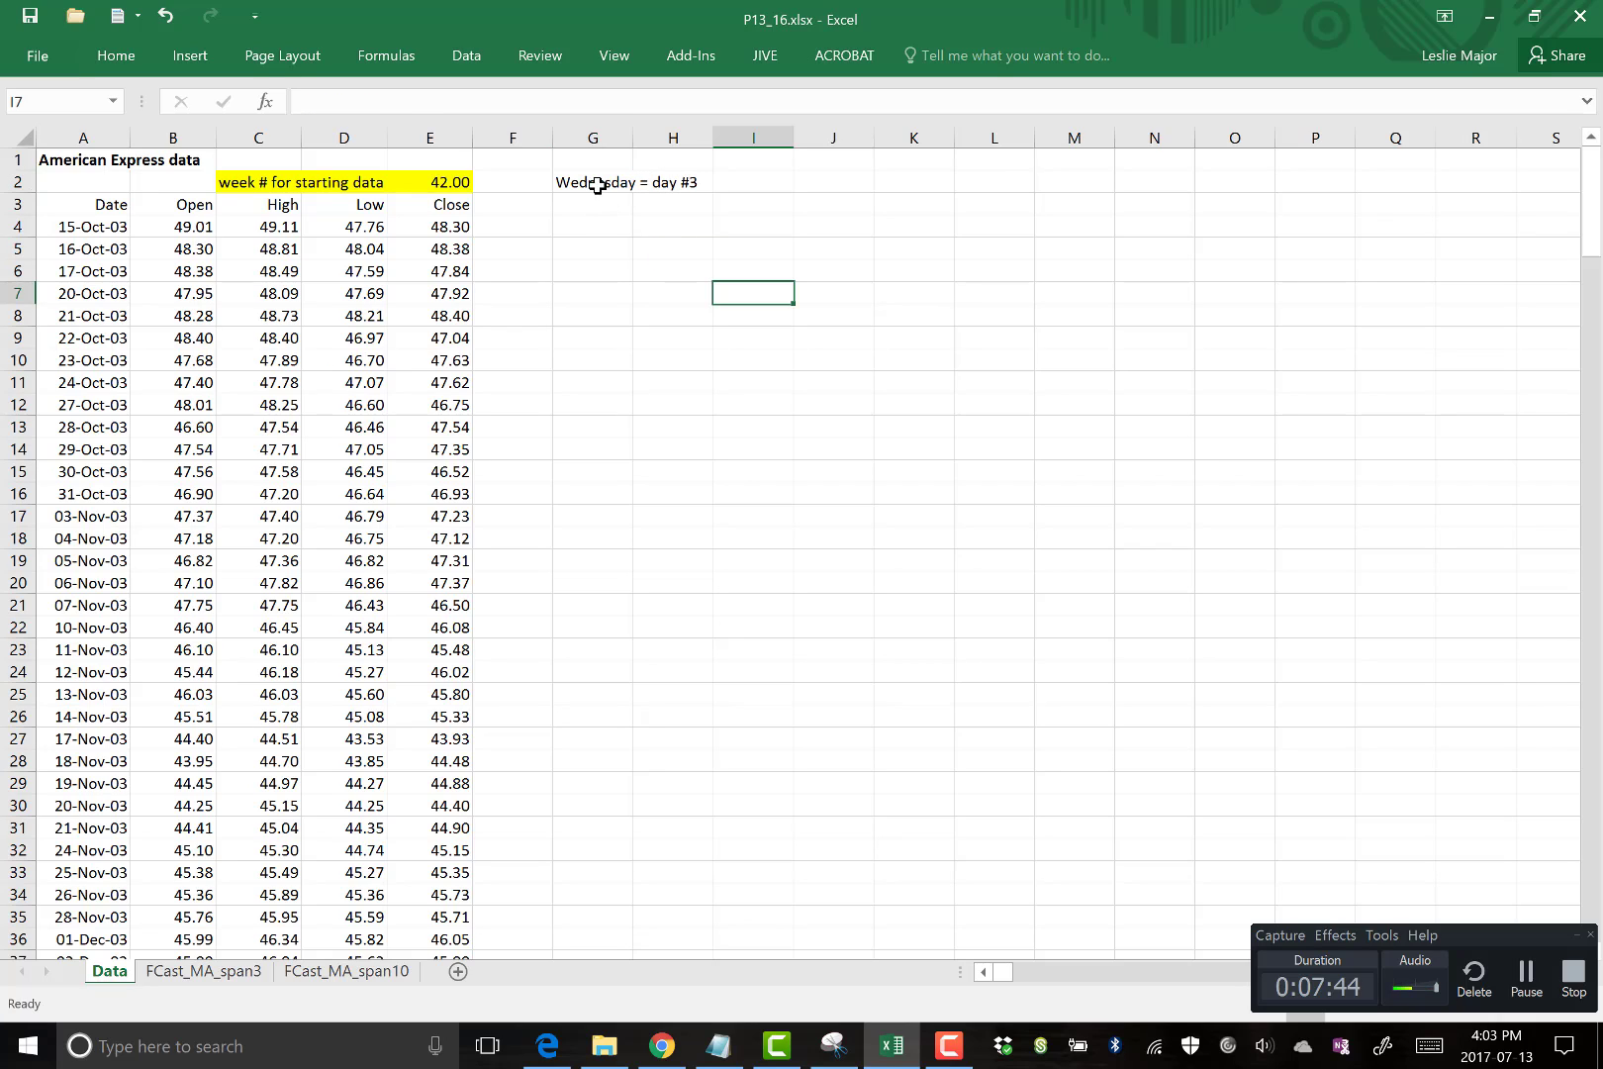
{"action": "left_click_drag", "start_coordinate": [596, 185], "coordinate": [655, 183]}
{"action": "right_click", "coordinate": [655, 182]}
{"action": "left_click", "coordinate": [751, 151]}
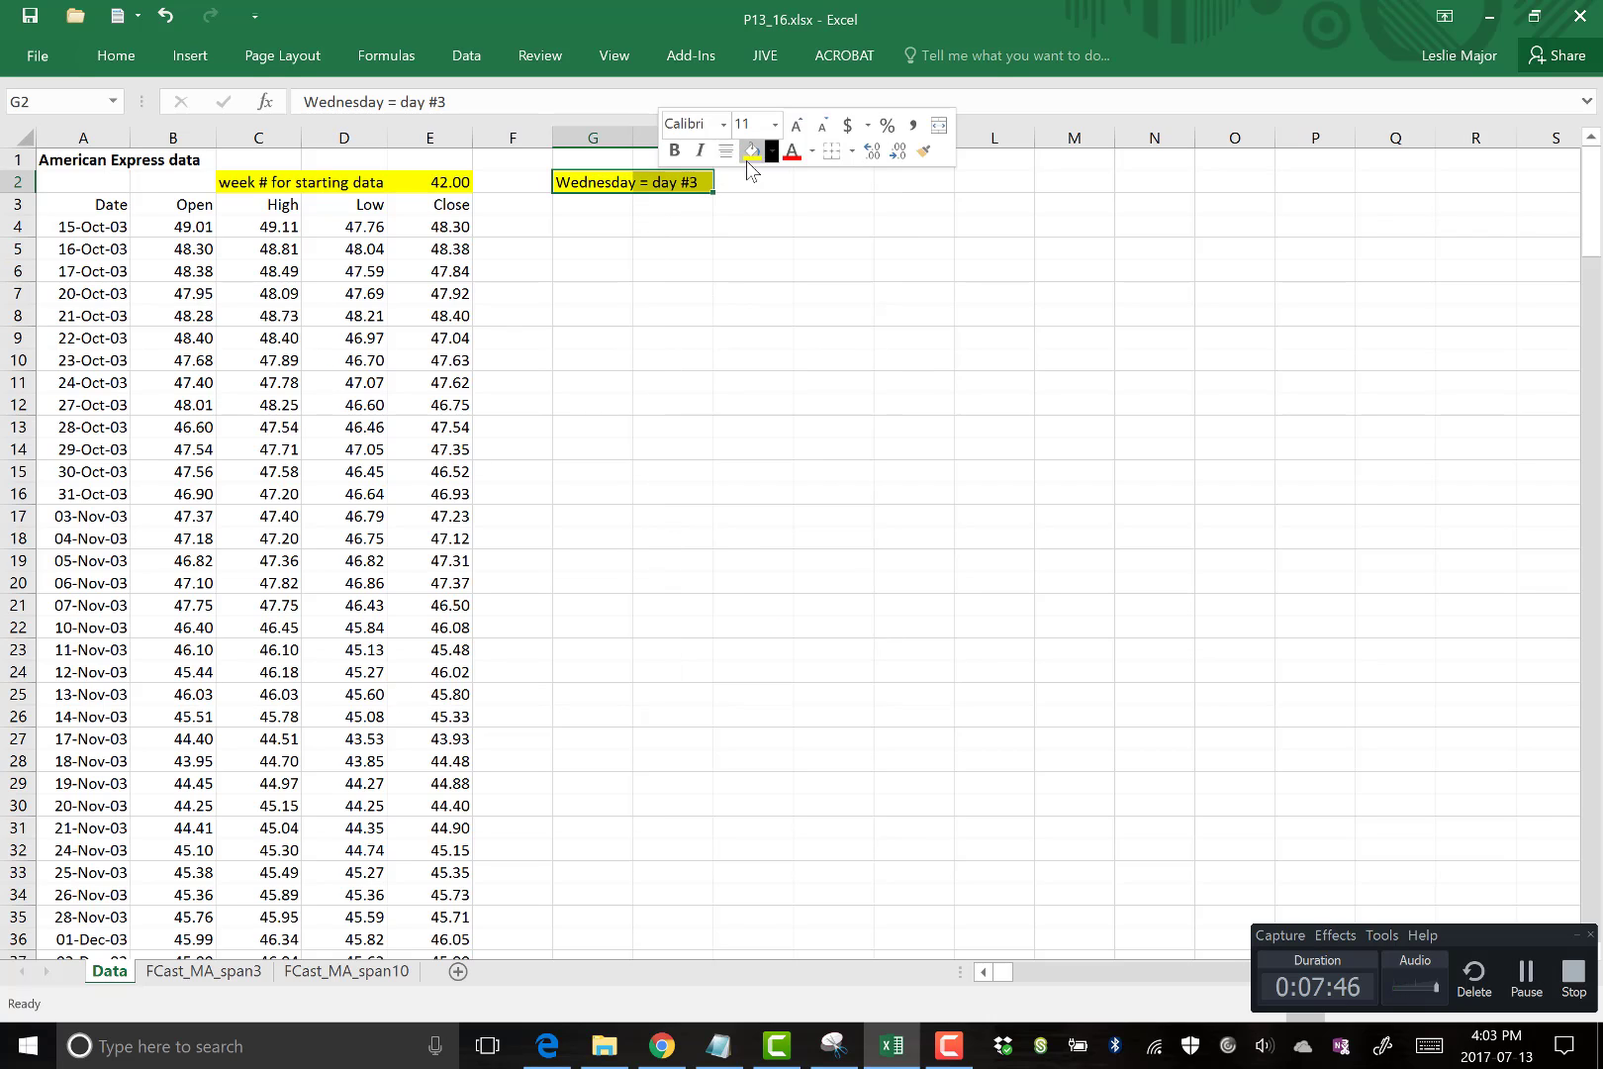
{"action": "left_click", "coordinate": [673, 293]}
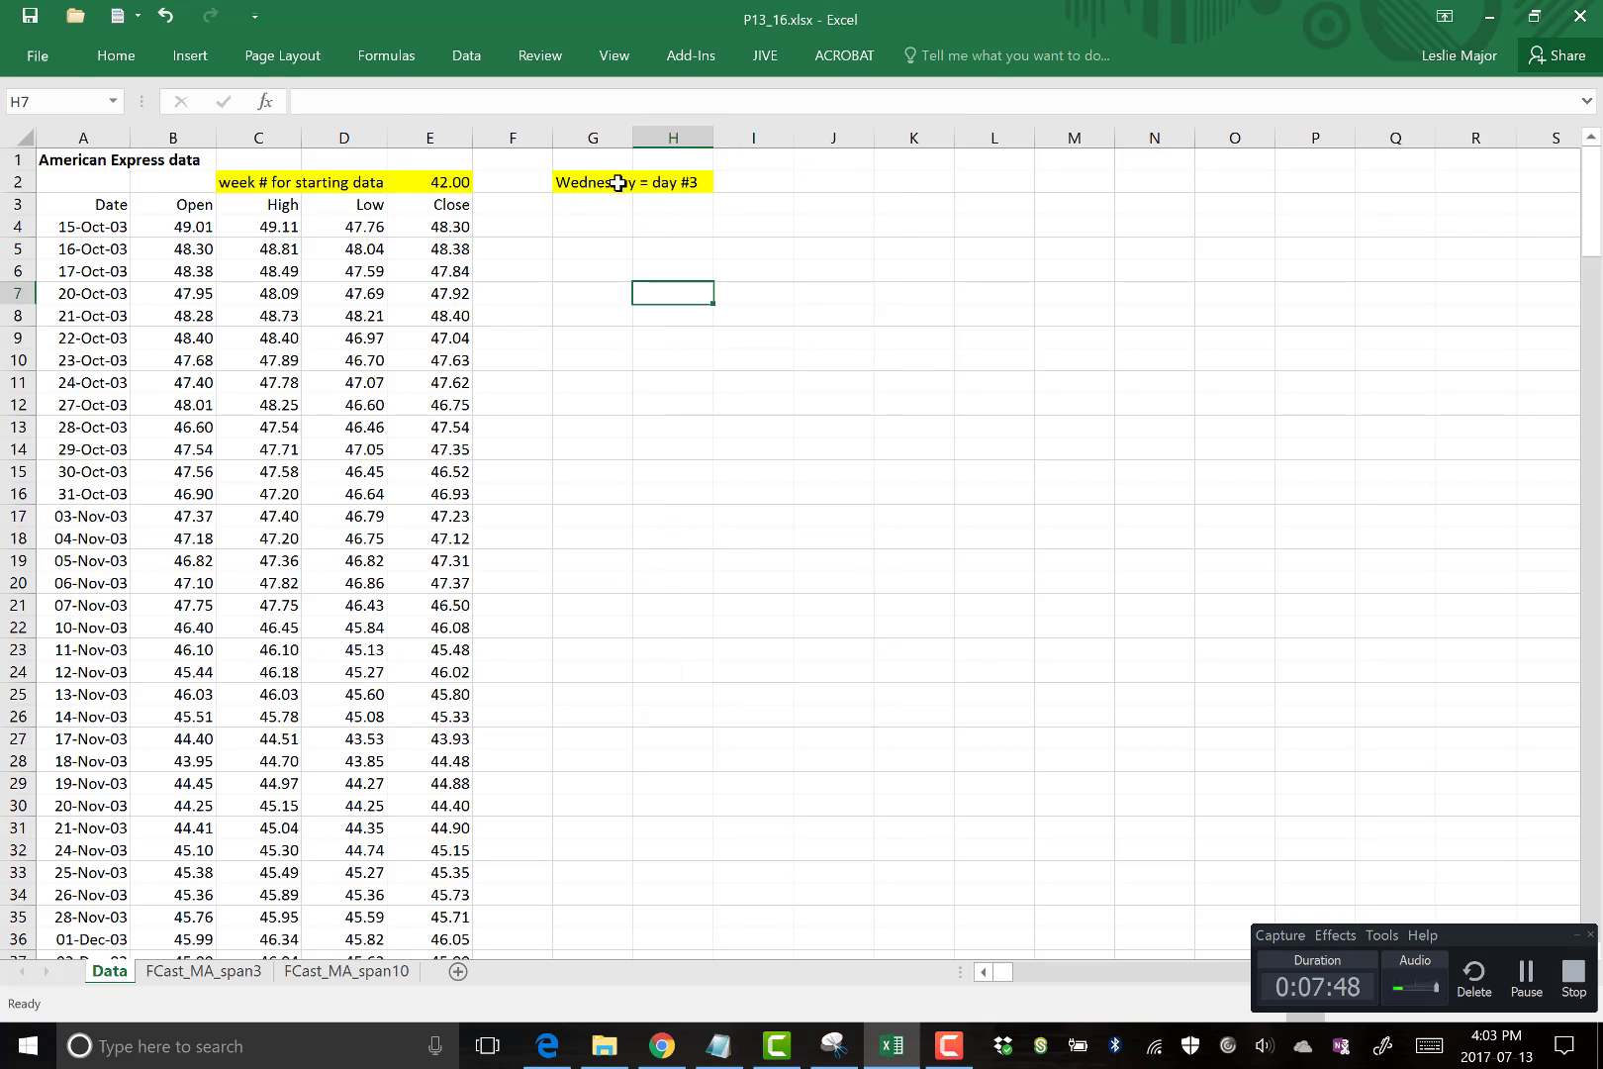
Review the day and week labels down the Date column of FCast_MA_span3, including the rollover into the new year.
{"action": "left_click", "coordinate": [205, 972]}
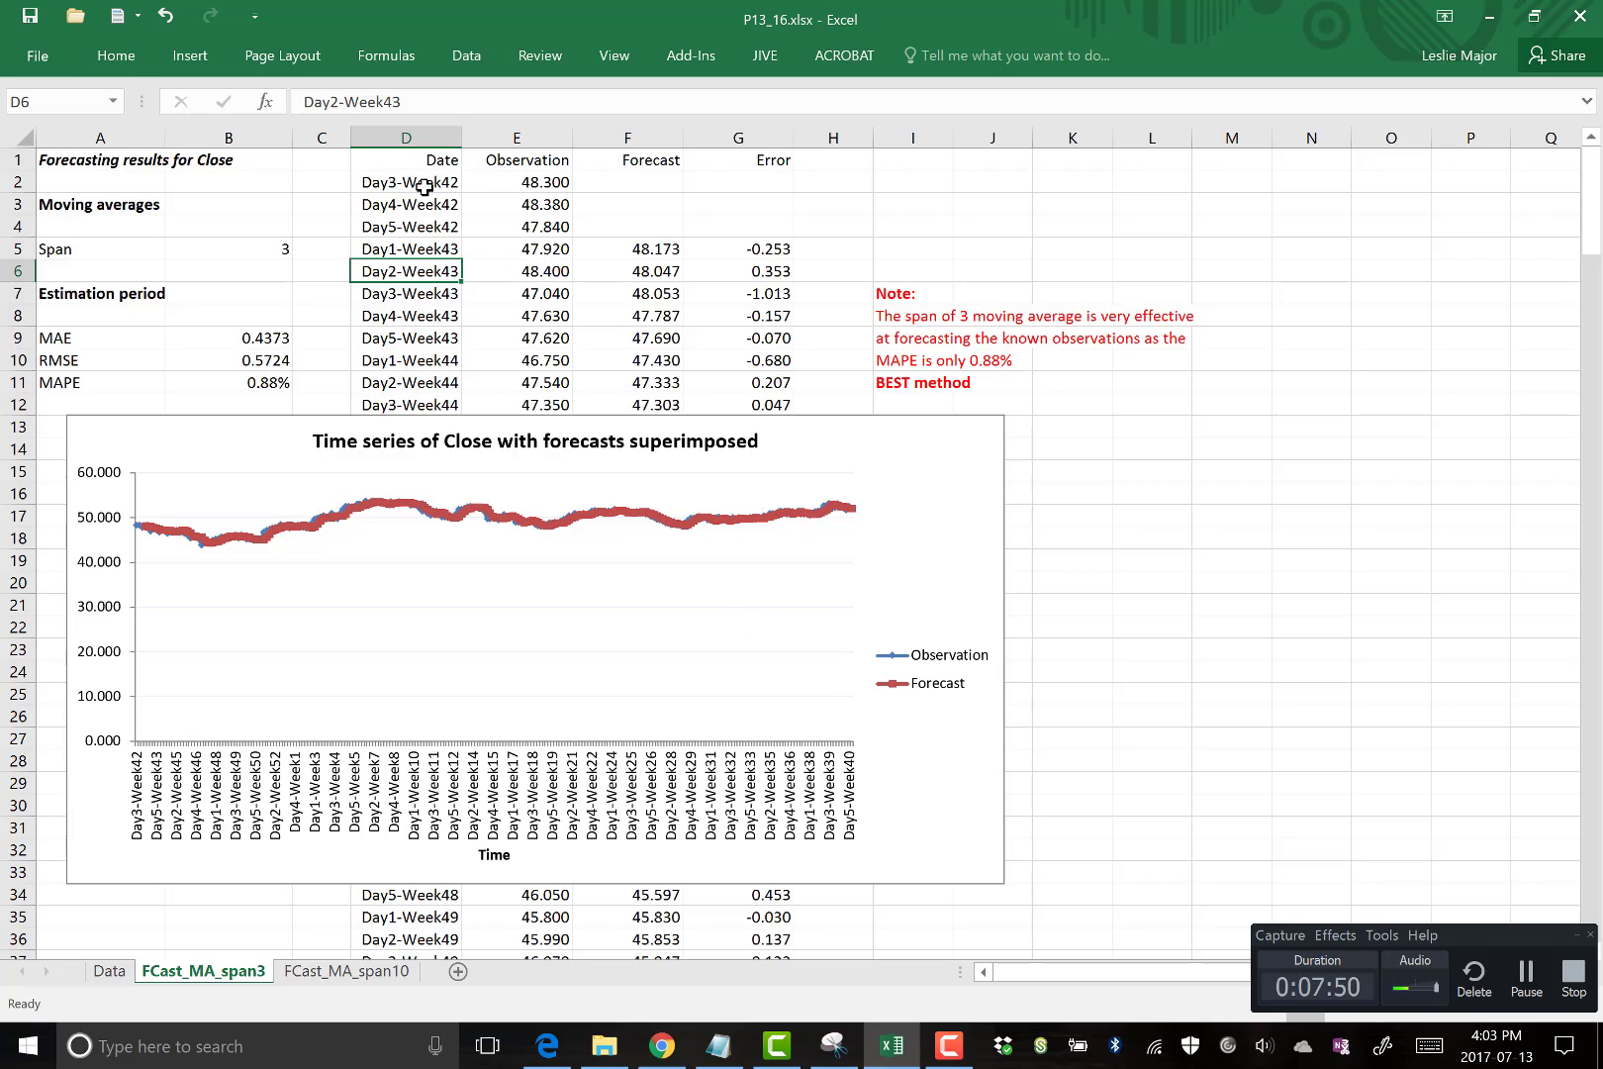
{"action": "left_click_drag", "start_coordinate": [409, 179], "coordinate": [412, 361]}
{"action": "scroll", "coordinate": [411, 495], "scroll_direction": "down", "scroll_amount": 6}
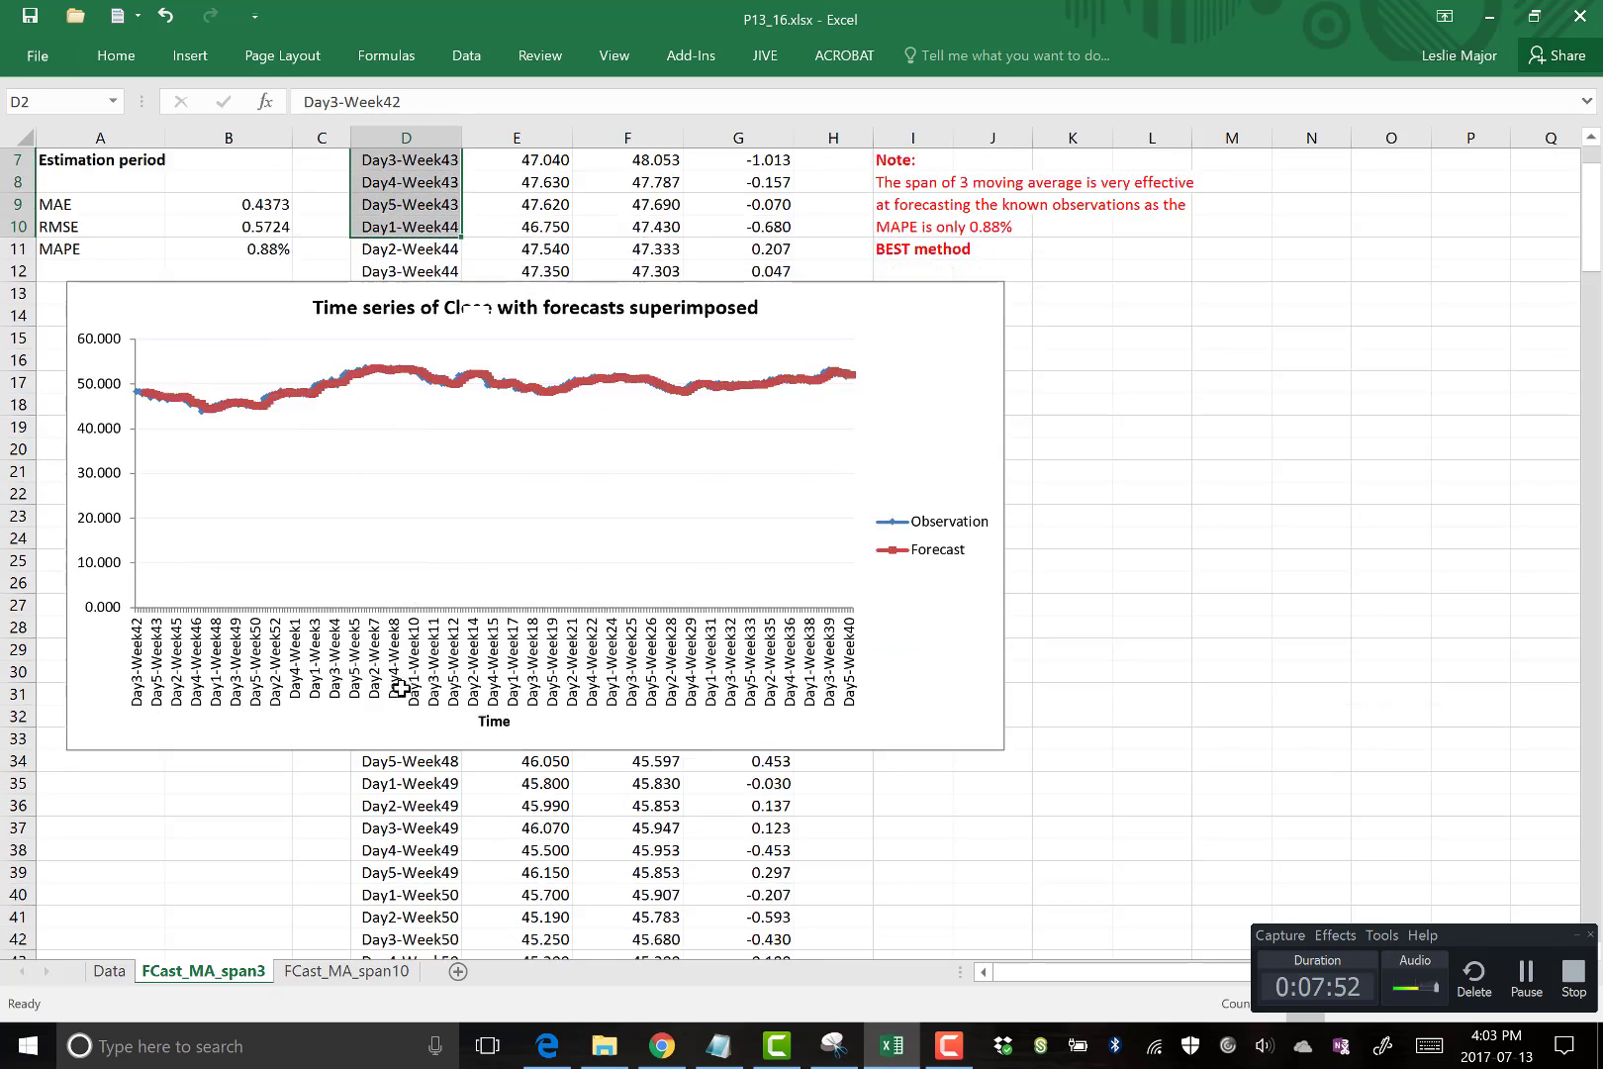
{"action": "scroll", "coordinate": [406, 683], "scroll_direction": "down", "scroll_amount": 9}
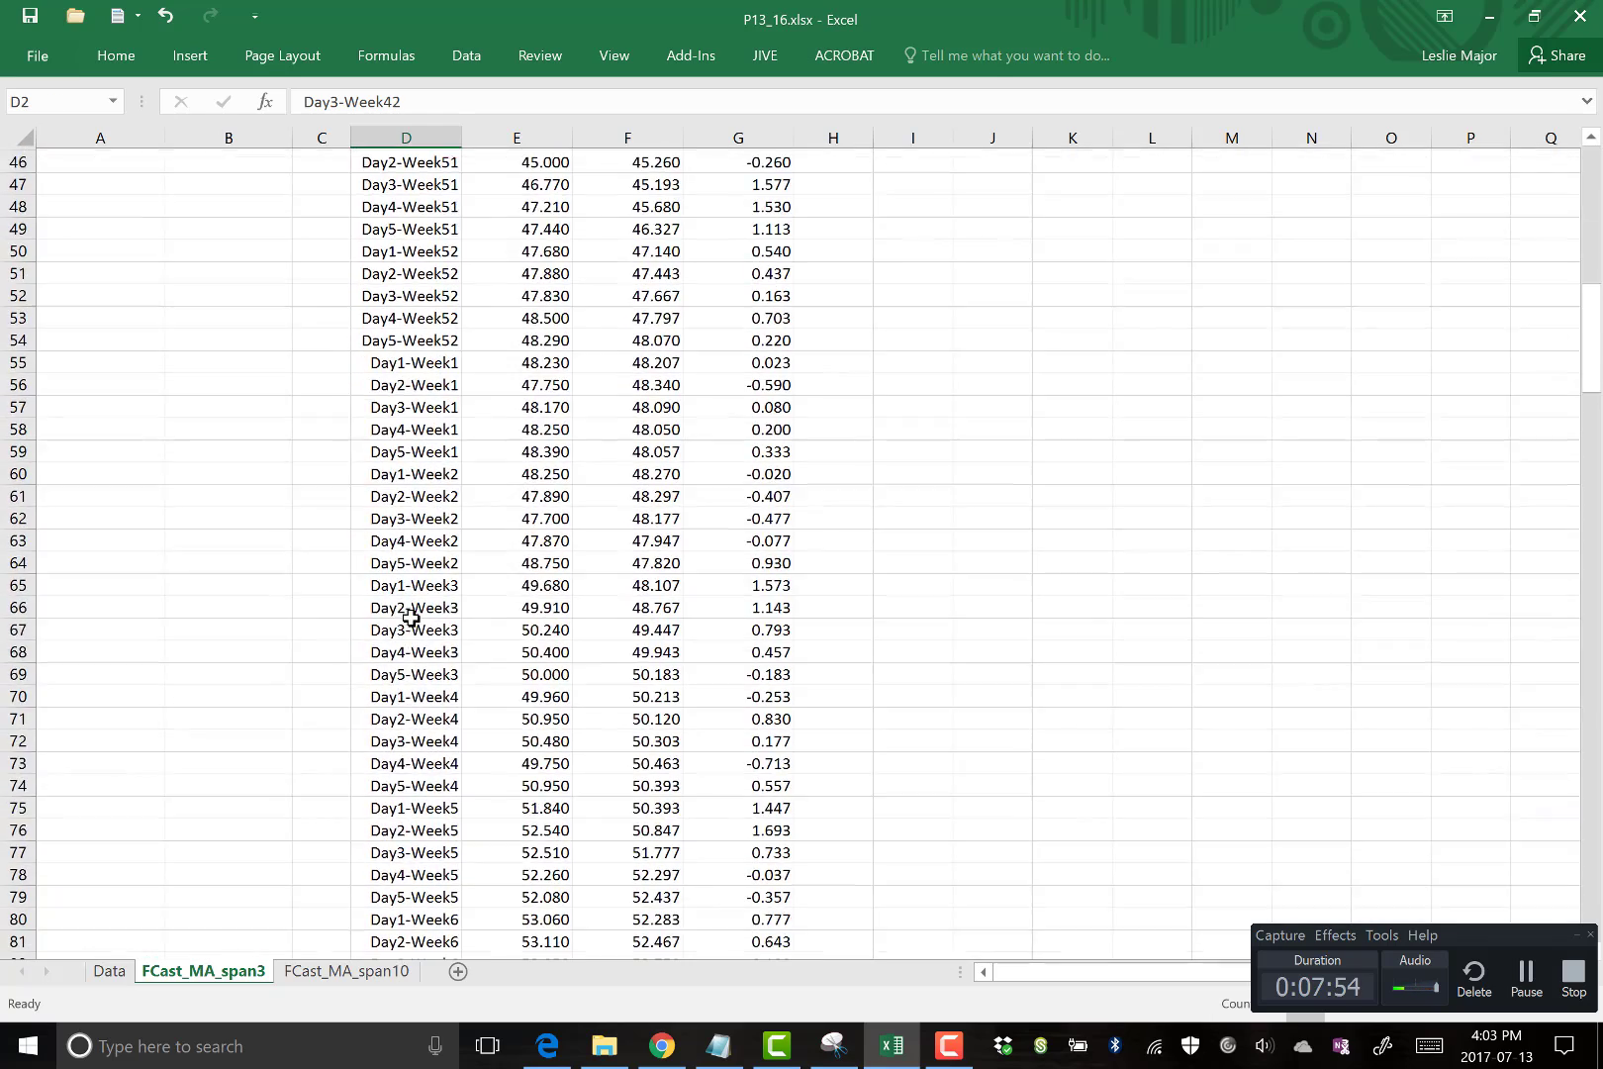
{"action": "left_click_drag", "start_coordinate": [410, 626], "coordinate": [399, 861]}
{"action": "scroll", "coordinate": [406, 851], "scroll_direction": "down", "scroll_amount": 9}
{"action": "scroll", "coordinate": [419, 818], "scroll_direction": "up", "scroll_amount": 12}
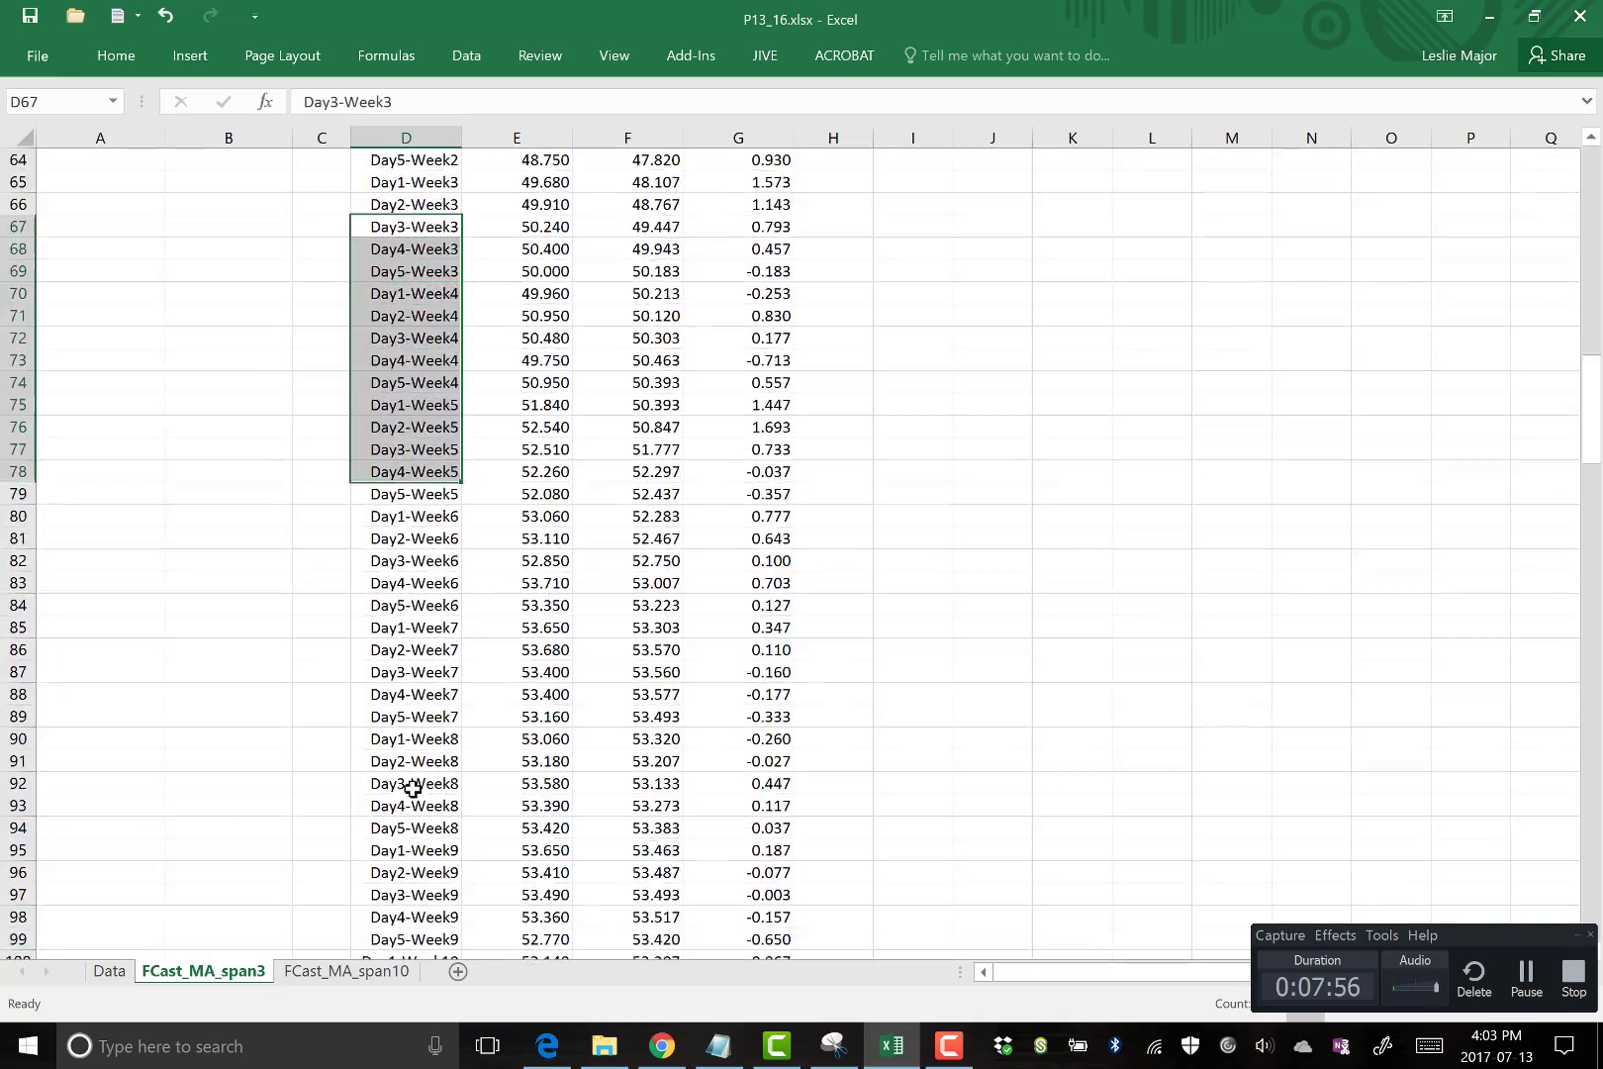
{"action": "scroll", "coordinate": [411, 788], "scroll_direction": "up", "scroll_amount": 12}
{"action": "left_click", "coordinate": [1455, 516]}
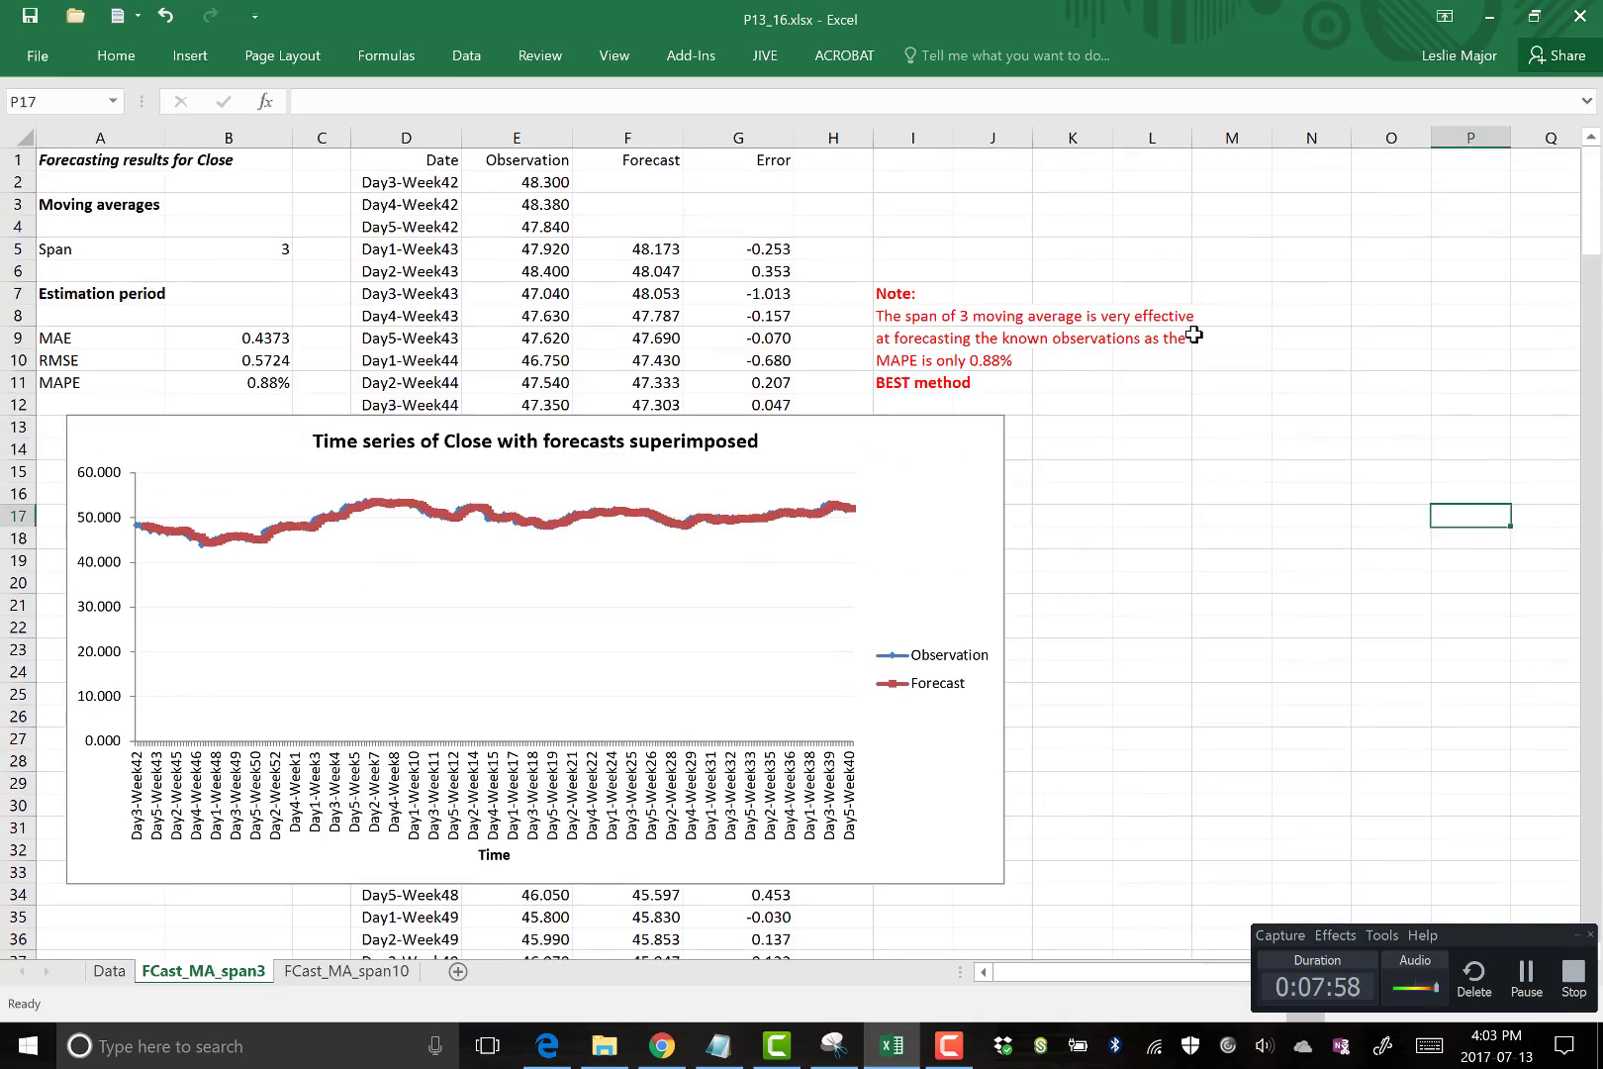
{"action": "left_click", "coordinate": [1232, 338]}
Copy the Date column with its header from A3:A256 of the Data sheet over the day-week labels starting at D1 of FCast_MA_span3.
{"action": "left_click", "coordinate": [109, 971]}
{"action": "left_click", "coordinate": [740, 561]}
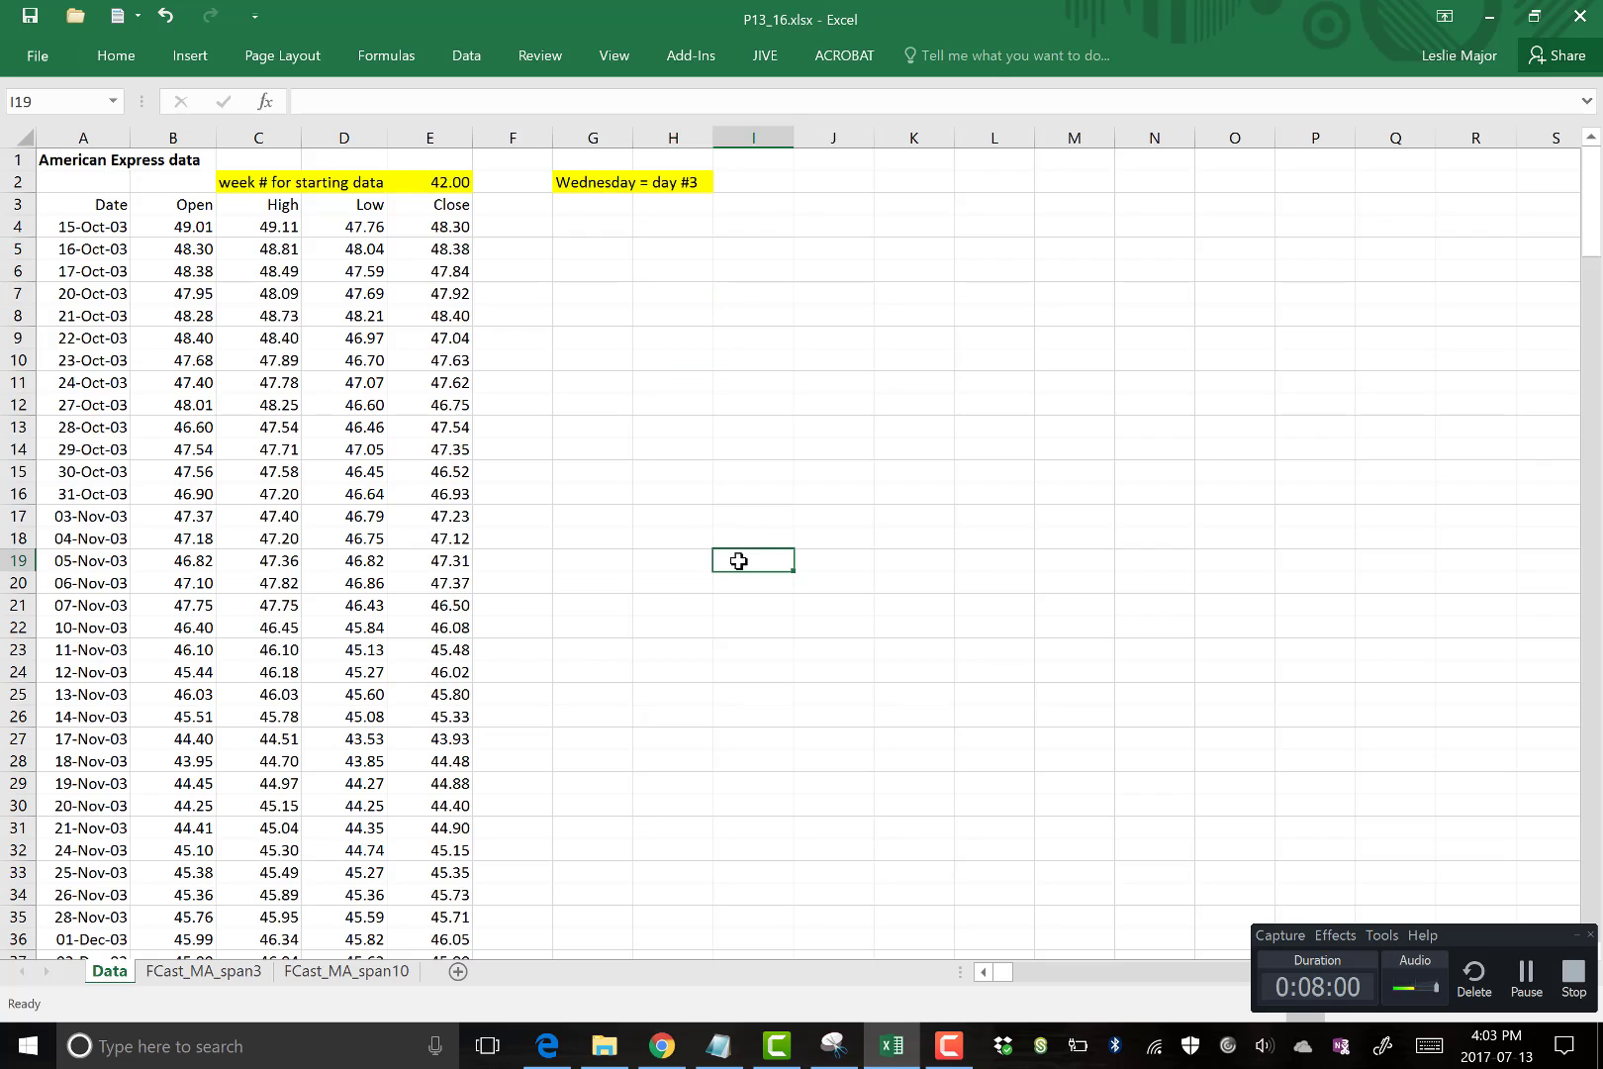
{"action": "left_click", "coordinate": [110, 201]}
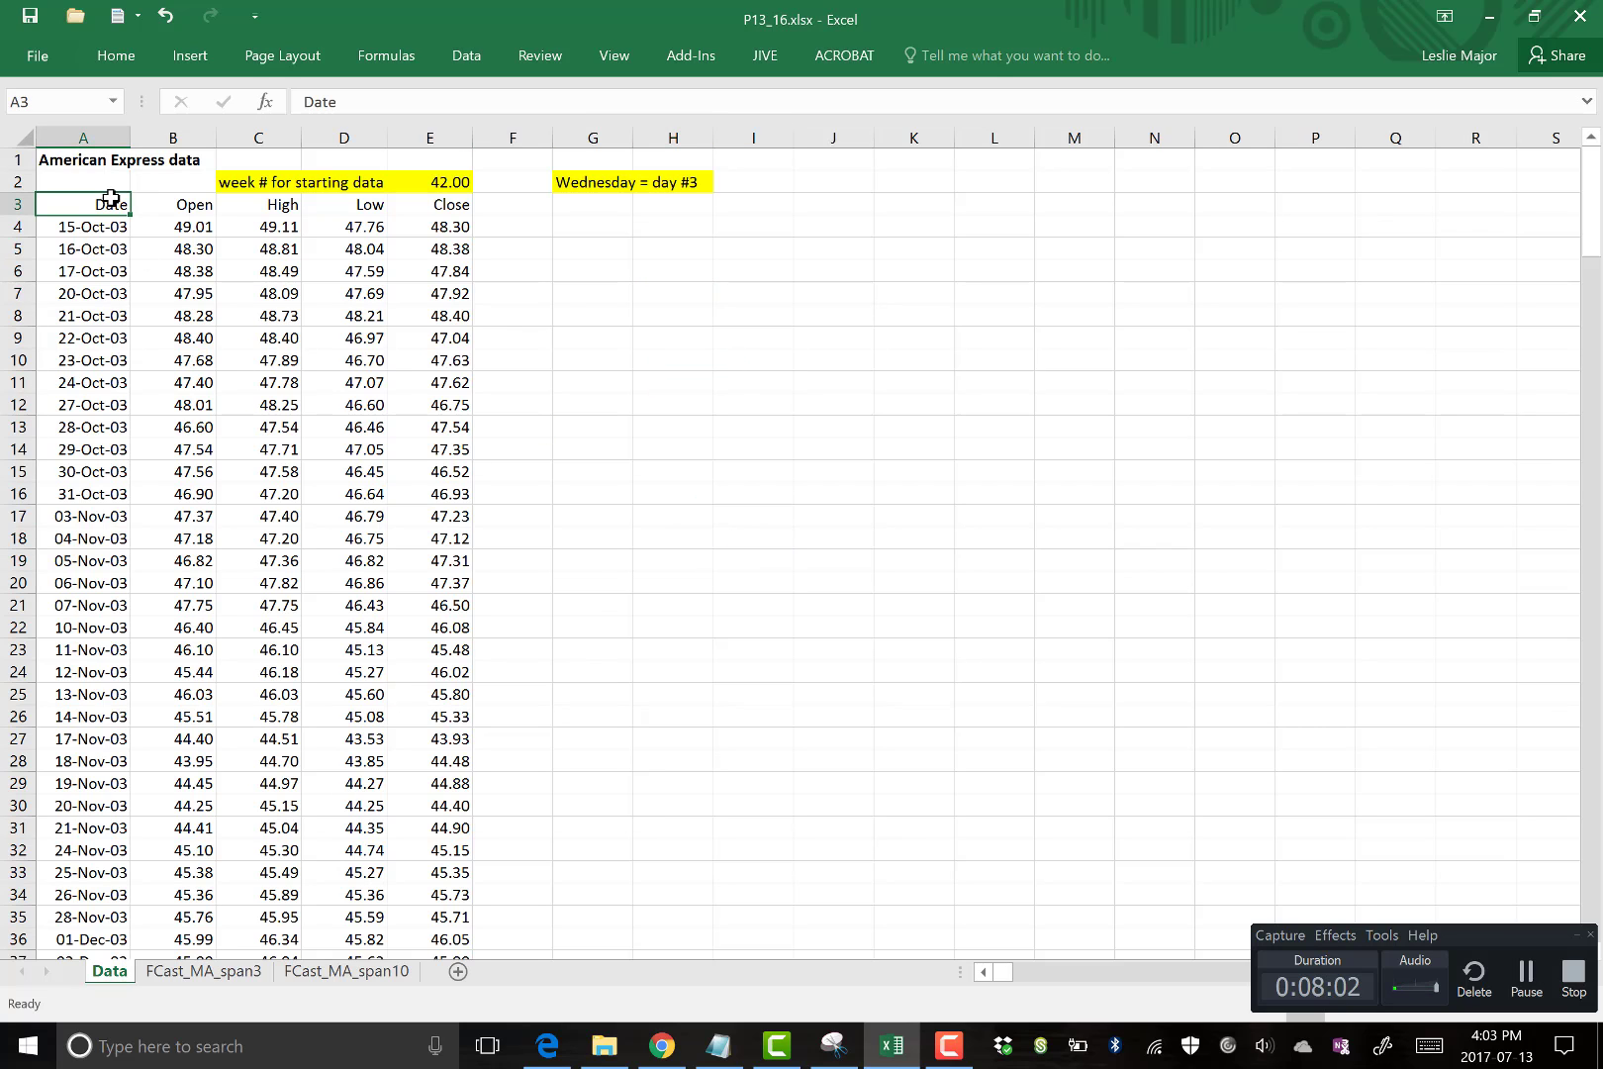
{"action": "key", "text": "ctrl+shift+Down"}
{"action": "key", "text": "ctrl+c"}
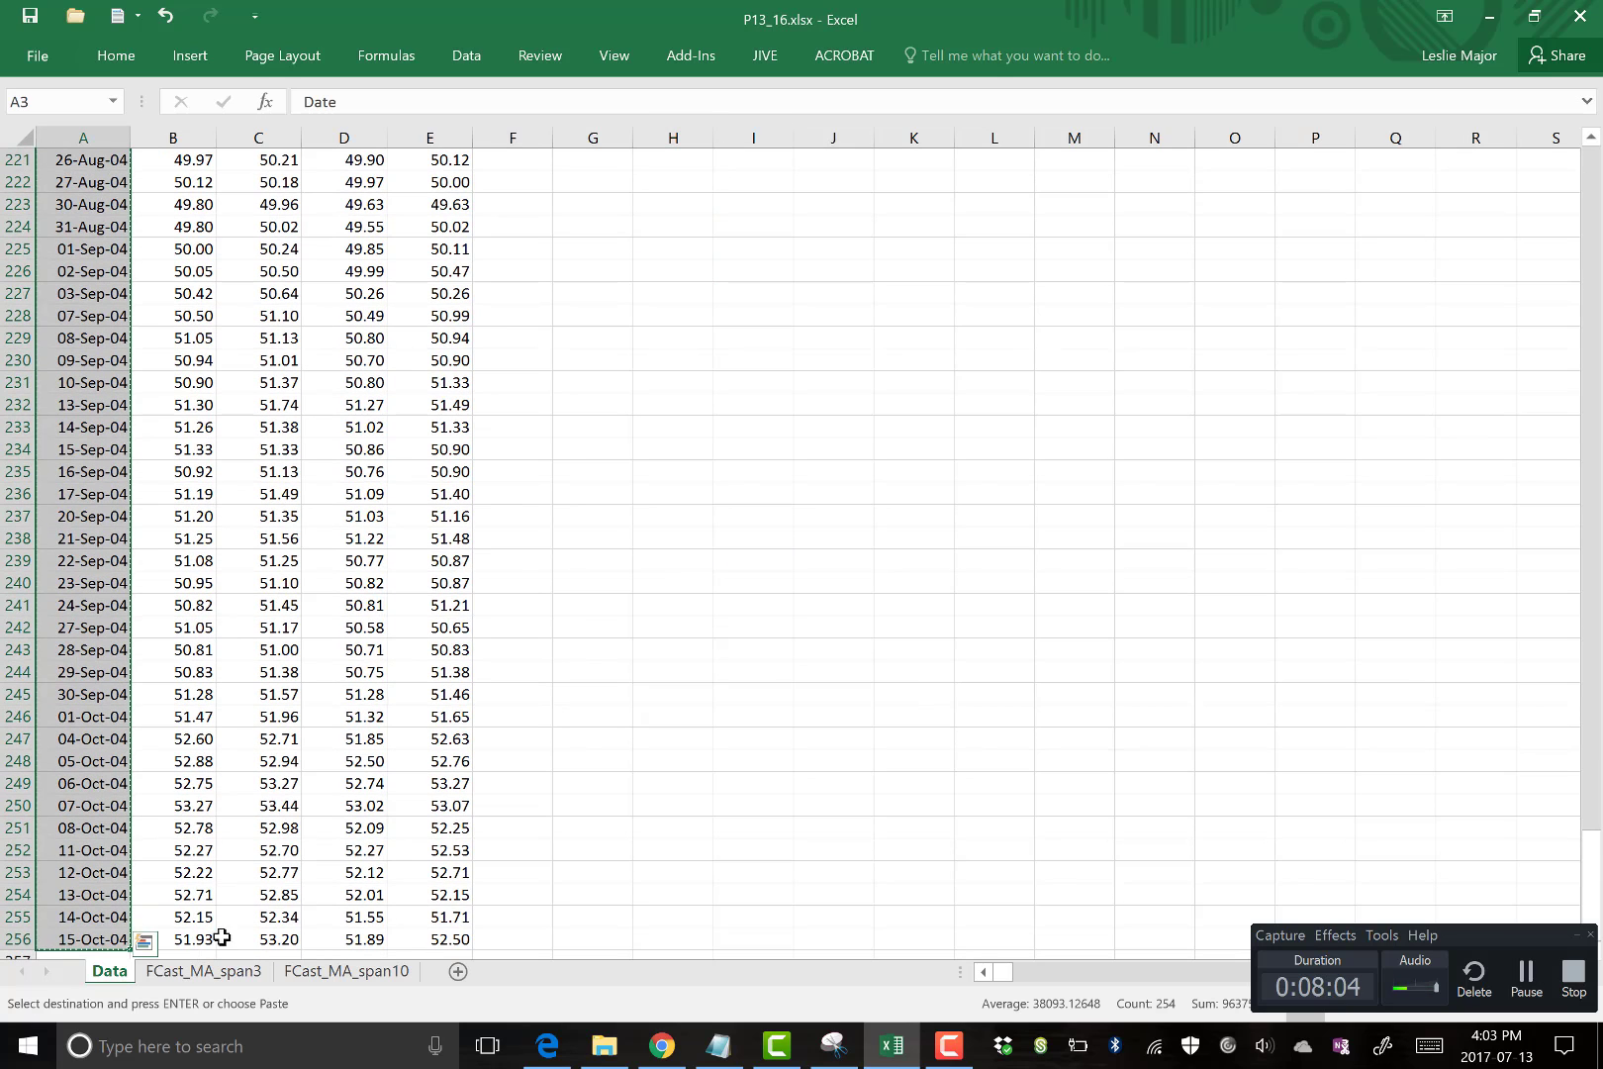
{"action": "left_click", "coordinate": [218, 973]}
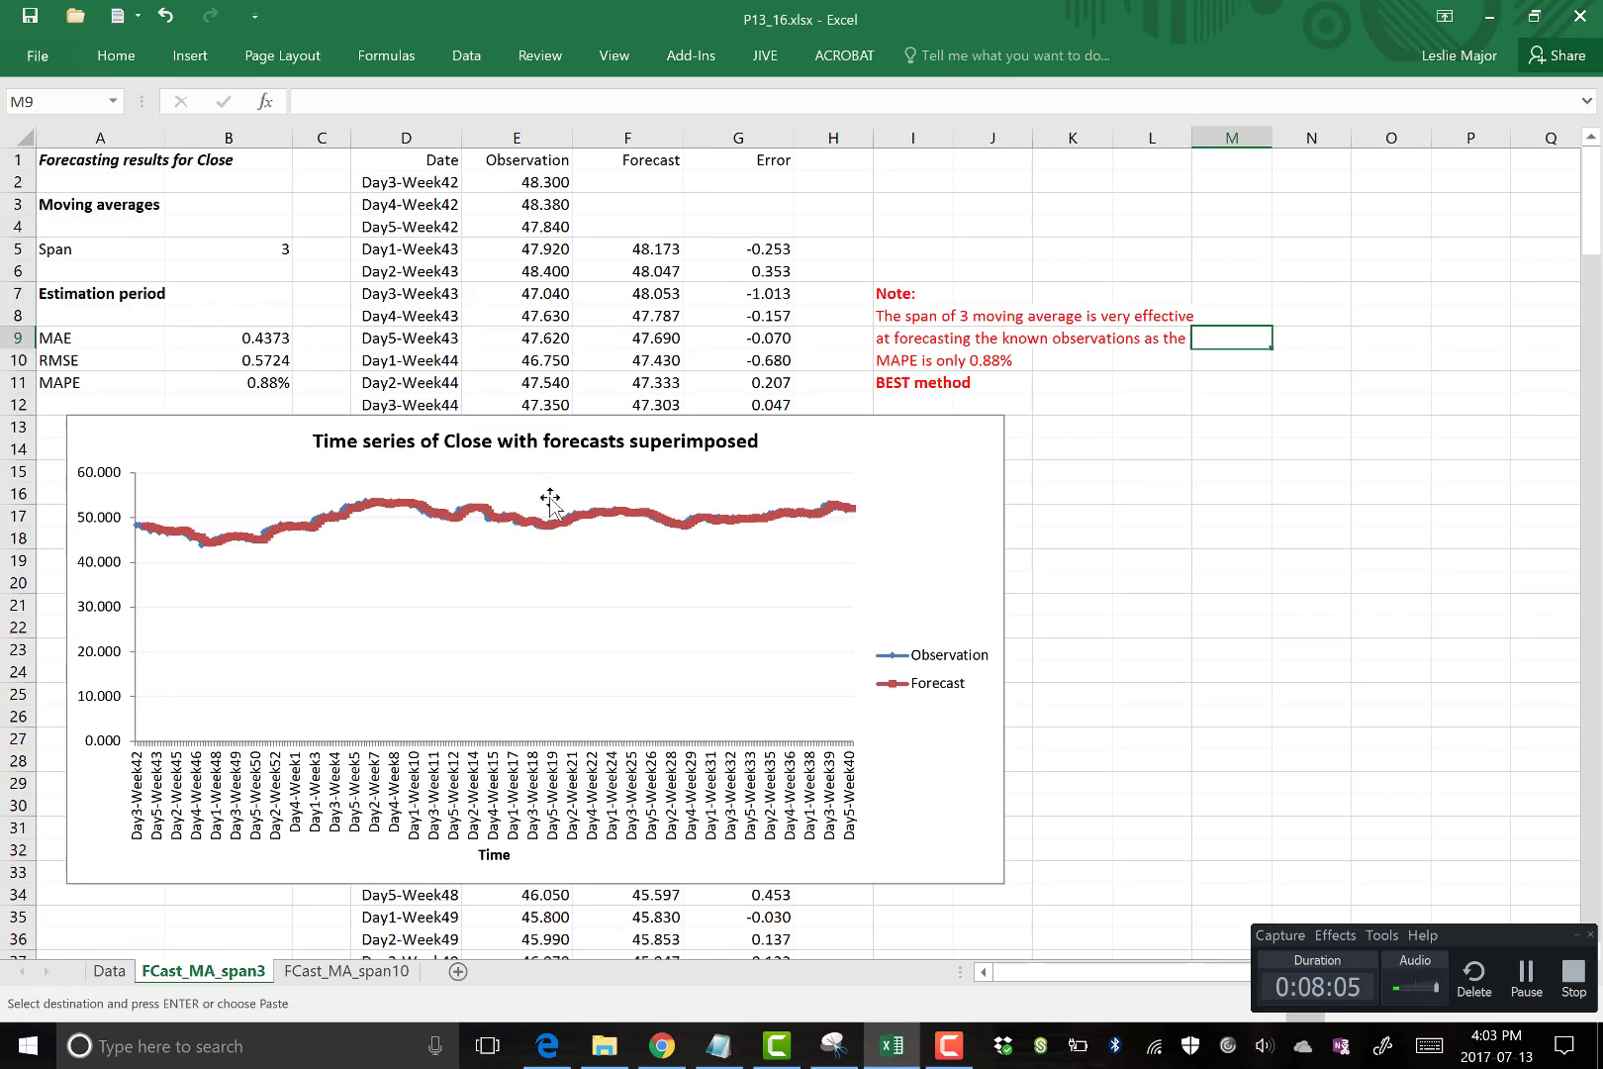
{"action": "left_click", "coordinate": [426, 169]}
{"action": "right_click", "coordinate": [425, 169]}
{"action": "key", "text": "Escape"}
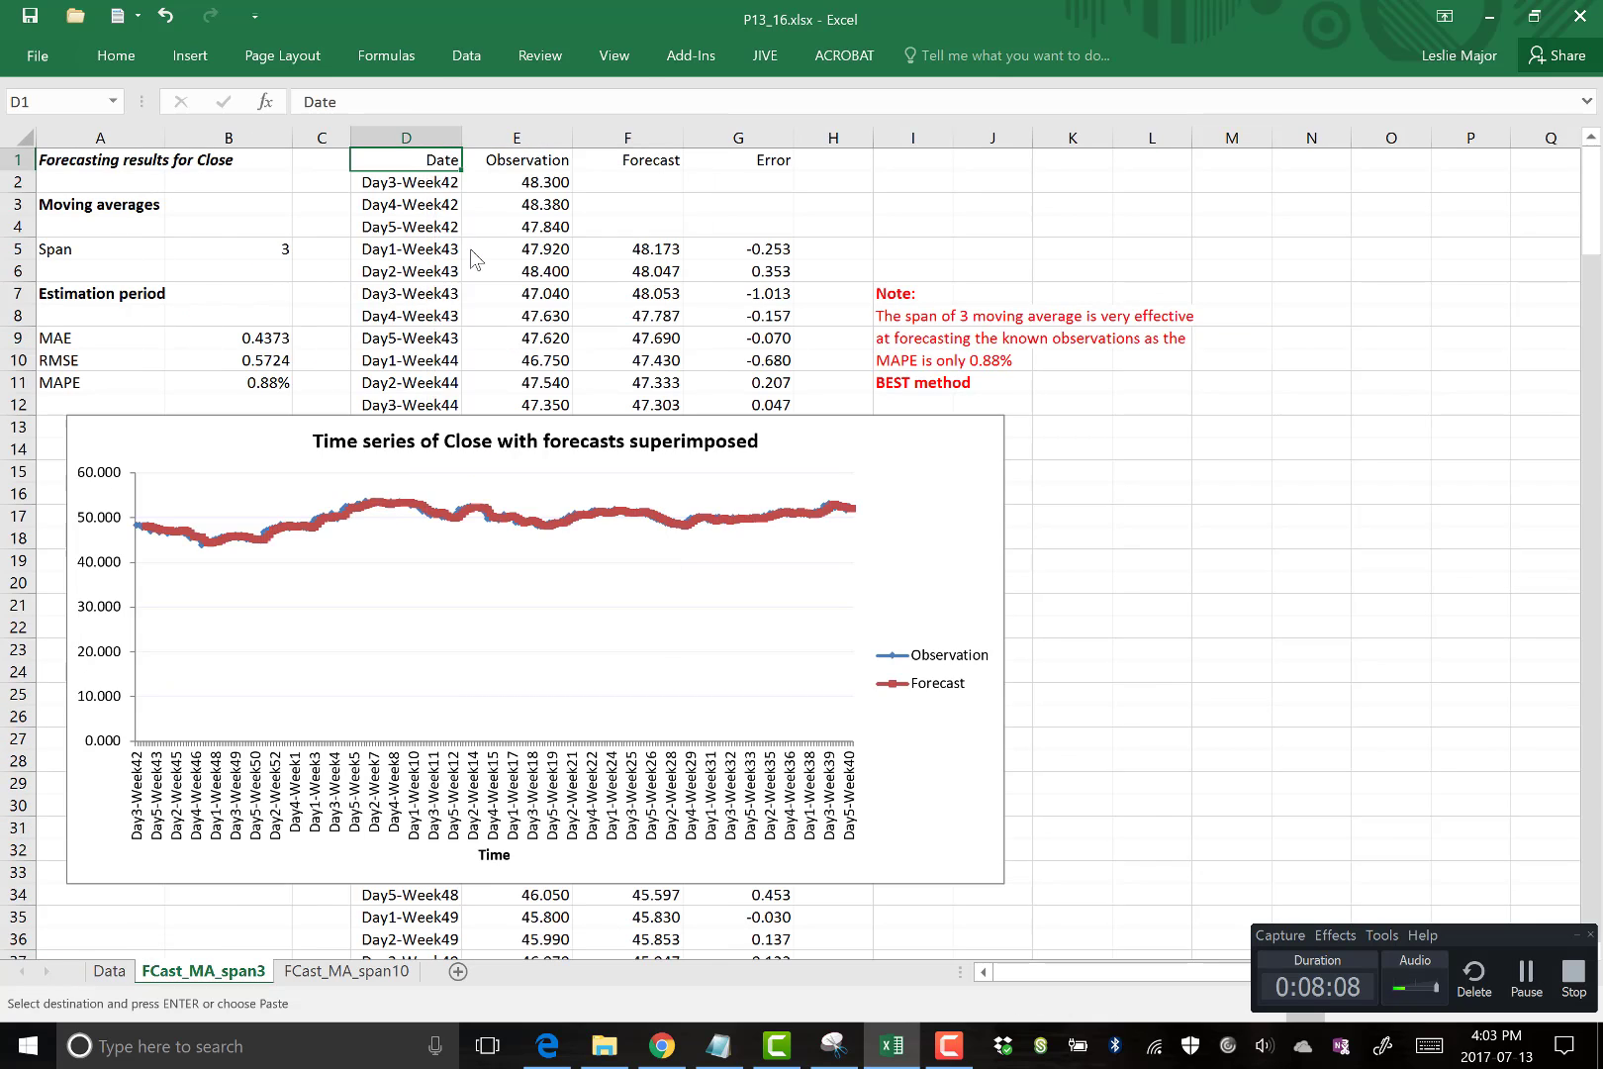
{"action": "key", "text": "ctrl+v"}
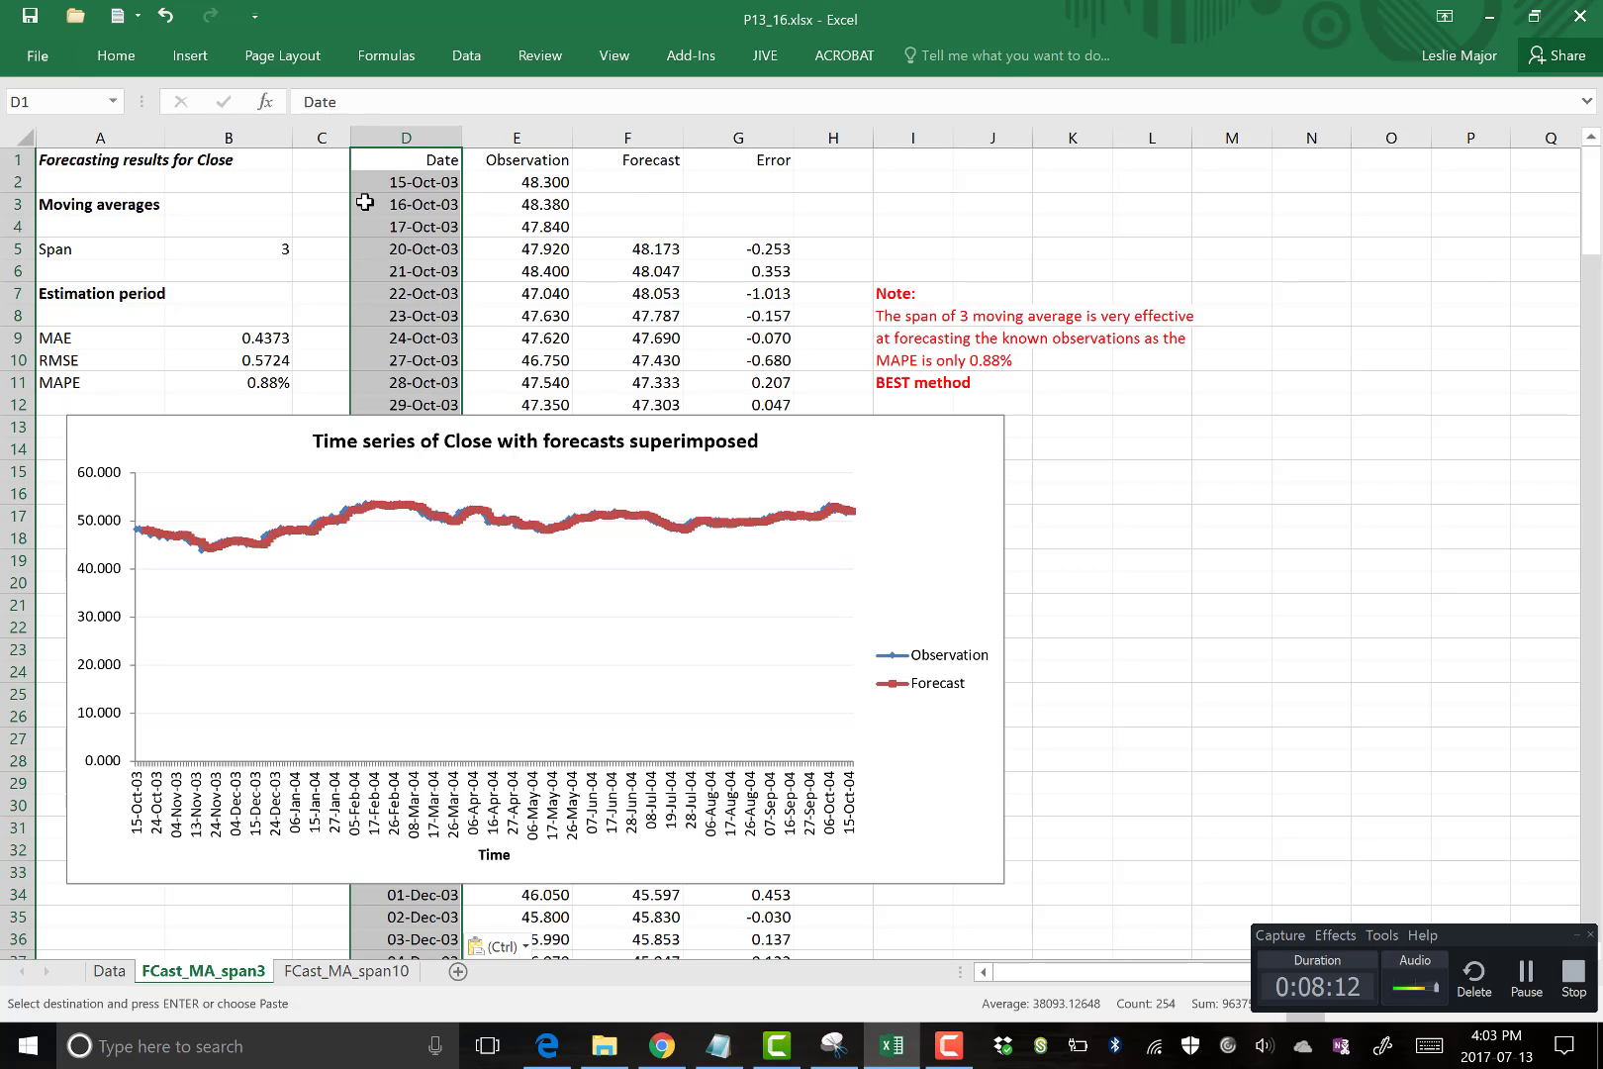
Paste the same copied dates over the day-week labels in column D of FCast_MA_span10, starting at D1.
{"action": "left_click", "coordinate": [351, 971]}
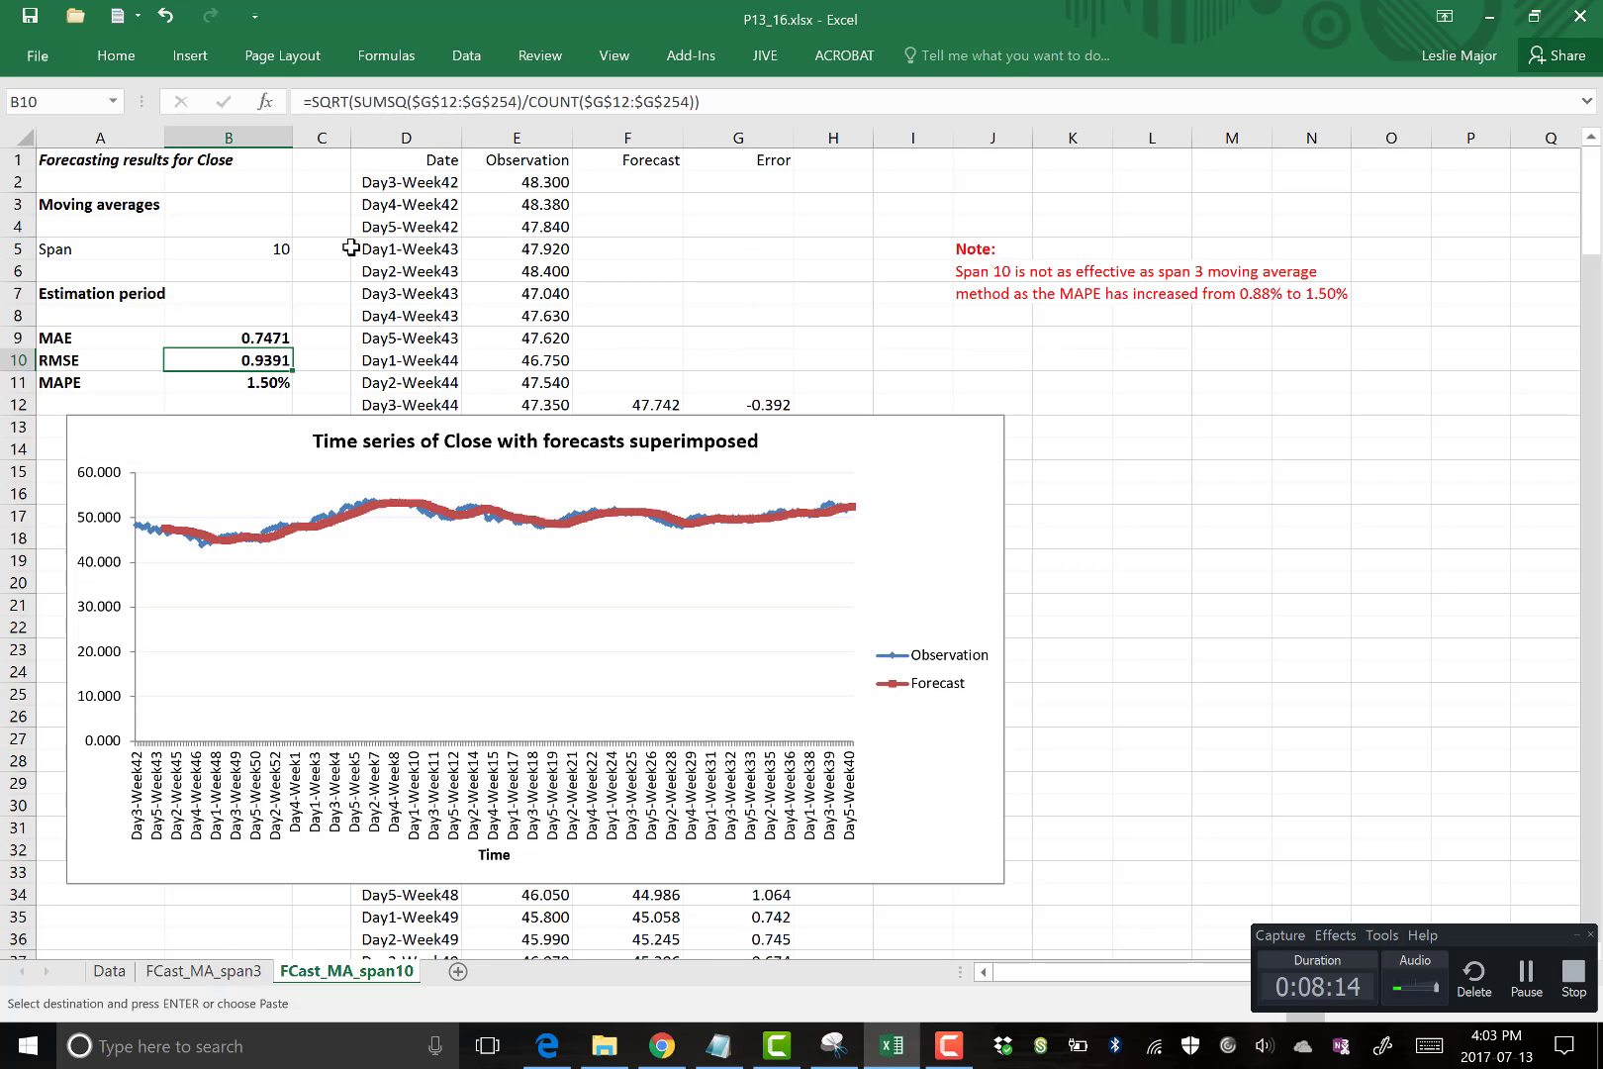
{"action": "key", "text": "ctrl+v"}
{"action": "left_click", "coordinate": [847, 315]}
{"action": "left_click", "coordinate": [518, 207]}
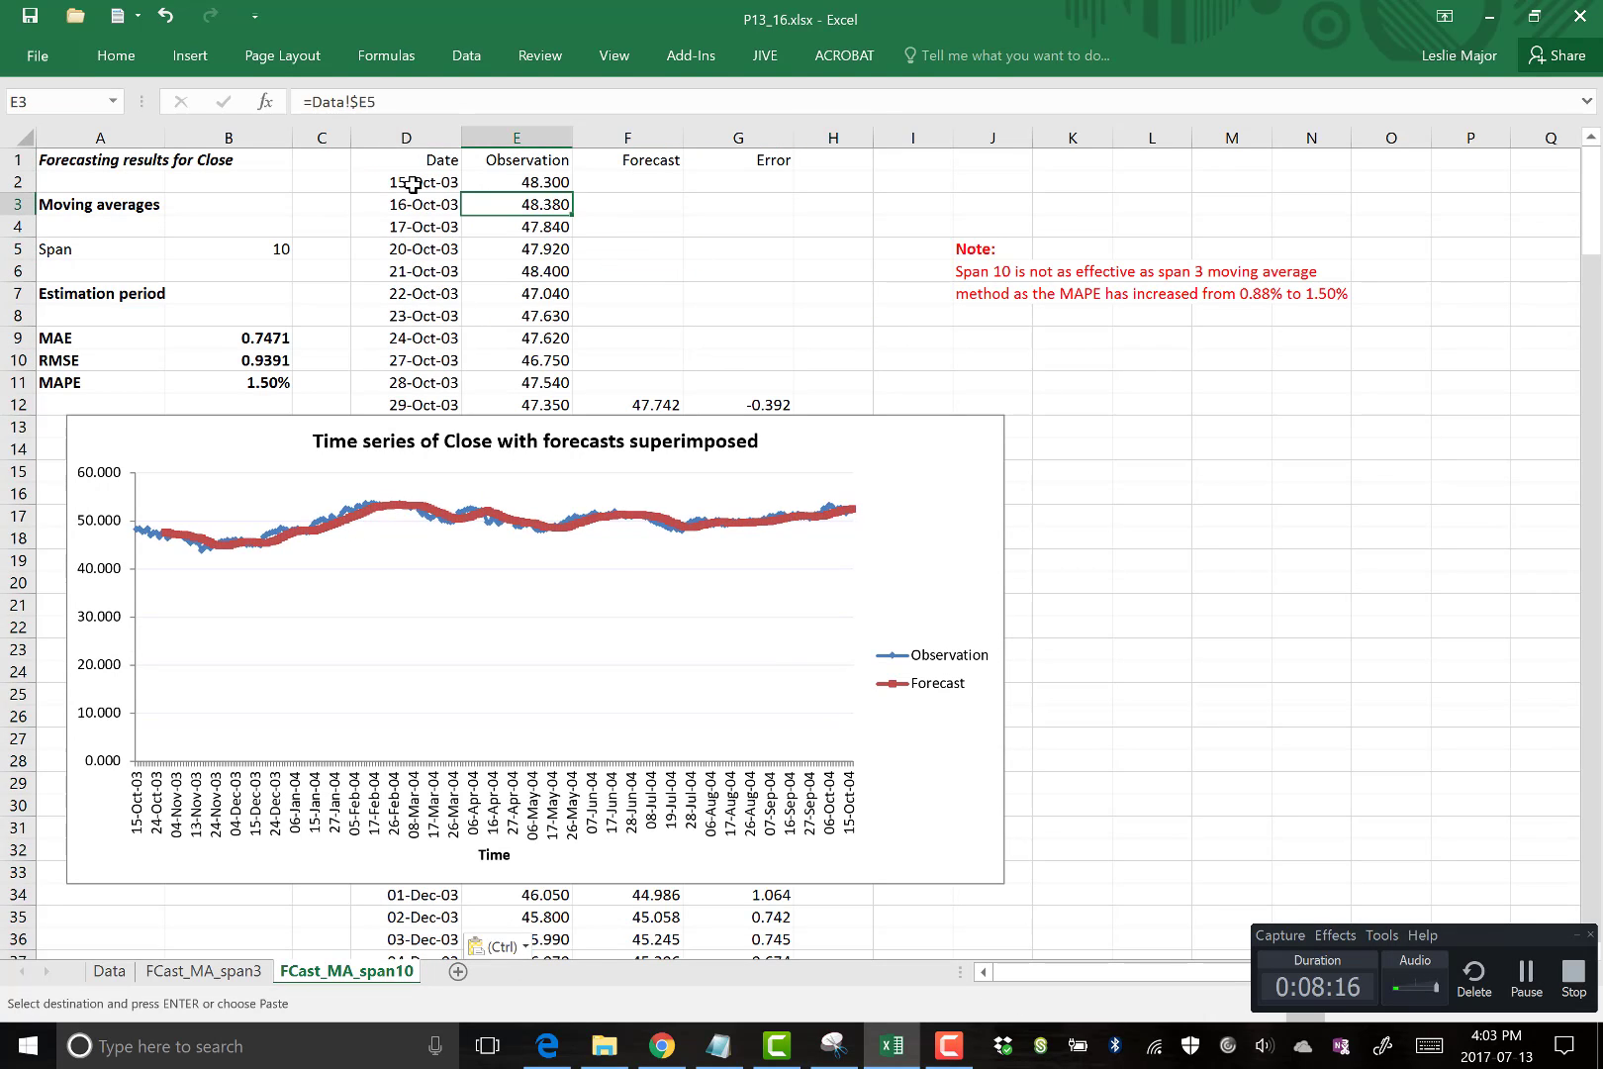
{"action": "left_click", "coordinate": [414, 184]}
Inspect the first forecast formula in F5 of FCast_MA_span3 and the date it belongs to in D5.
{"action": "left_click", "coordinate": [208, 971]}
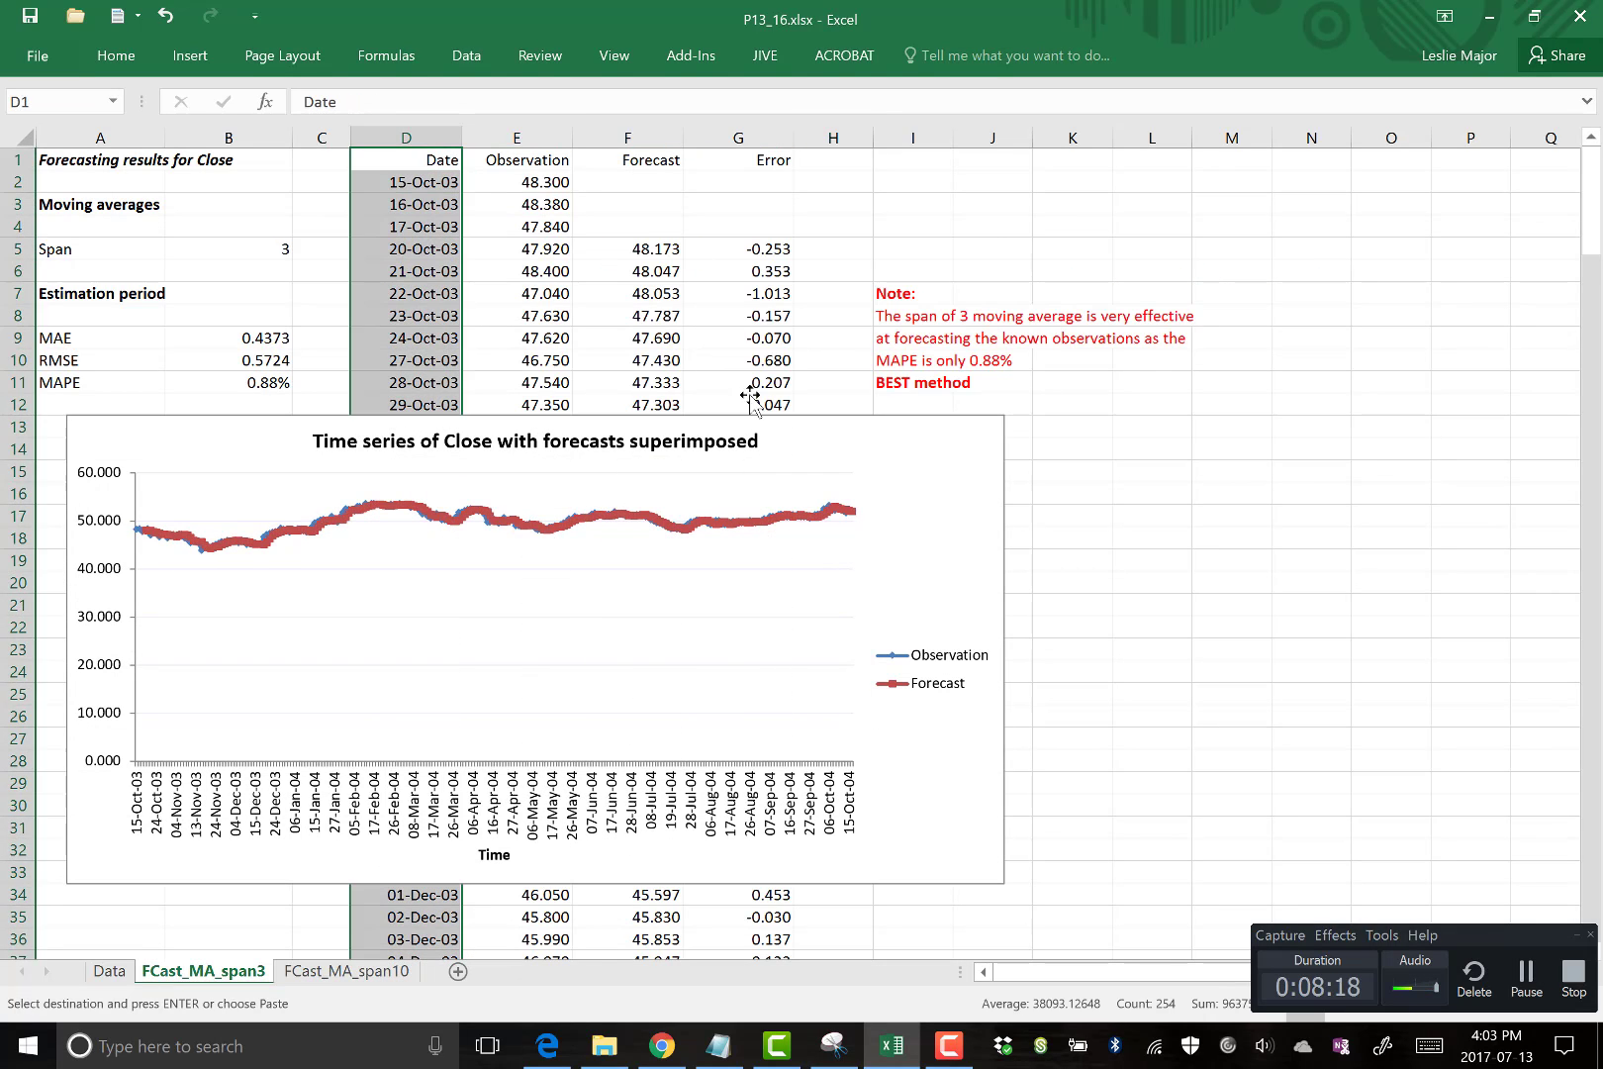
{"action": "left_click", "coordinate": [517, 204]}
{"action": "left_click", "coordinate": [656, 247]}
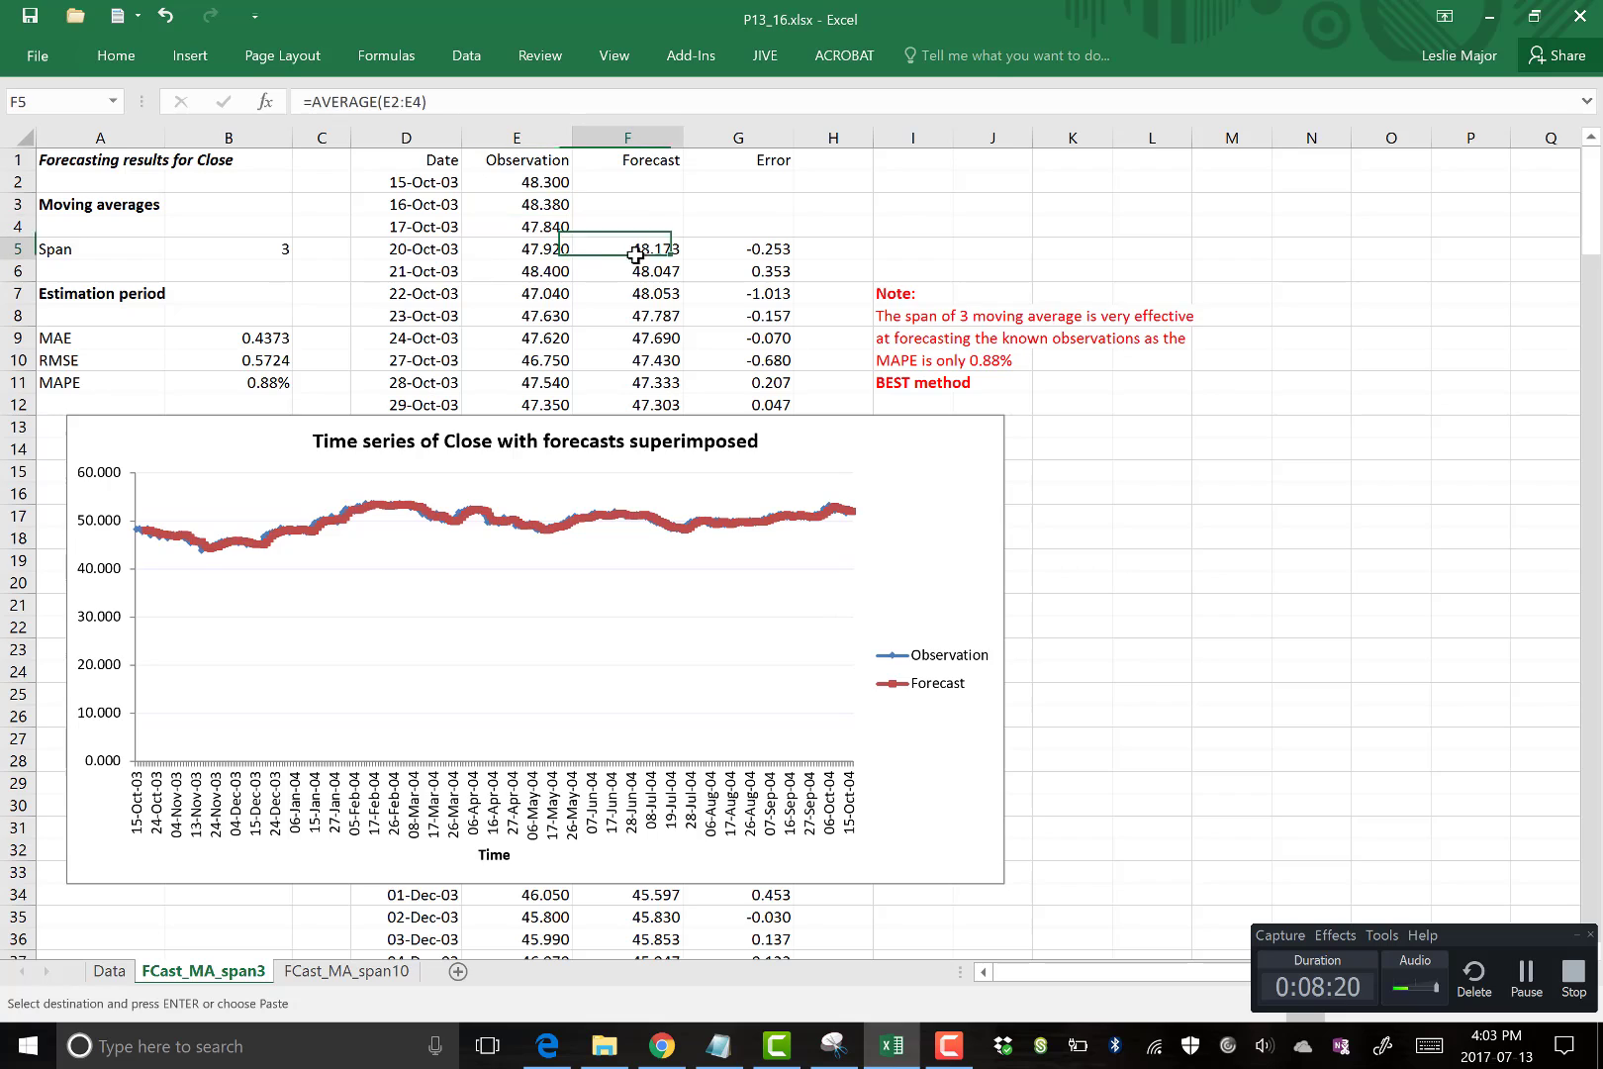
{"action": "left_click", "coordinate": [421, 248]}
{"action": "left_click", "coordinate": [648, 248]}
{"action": "left_click", "coordinate": [416, 247]}
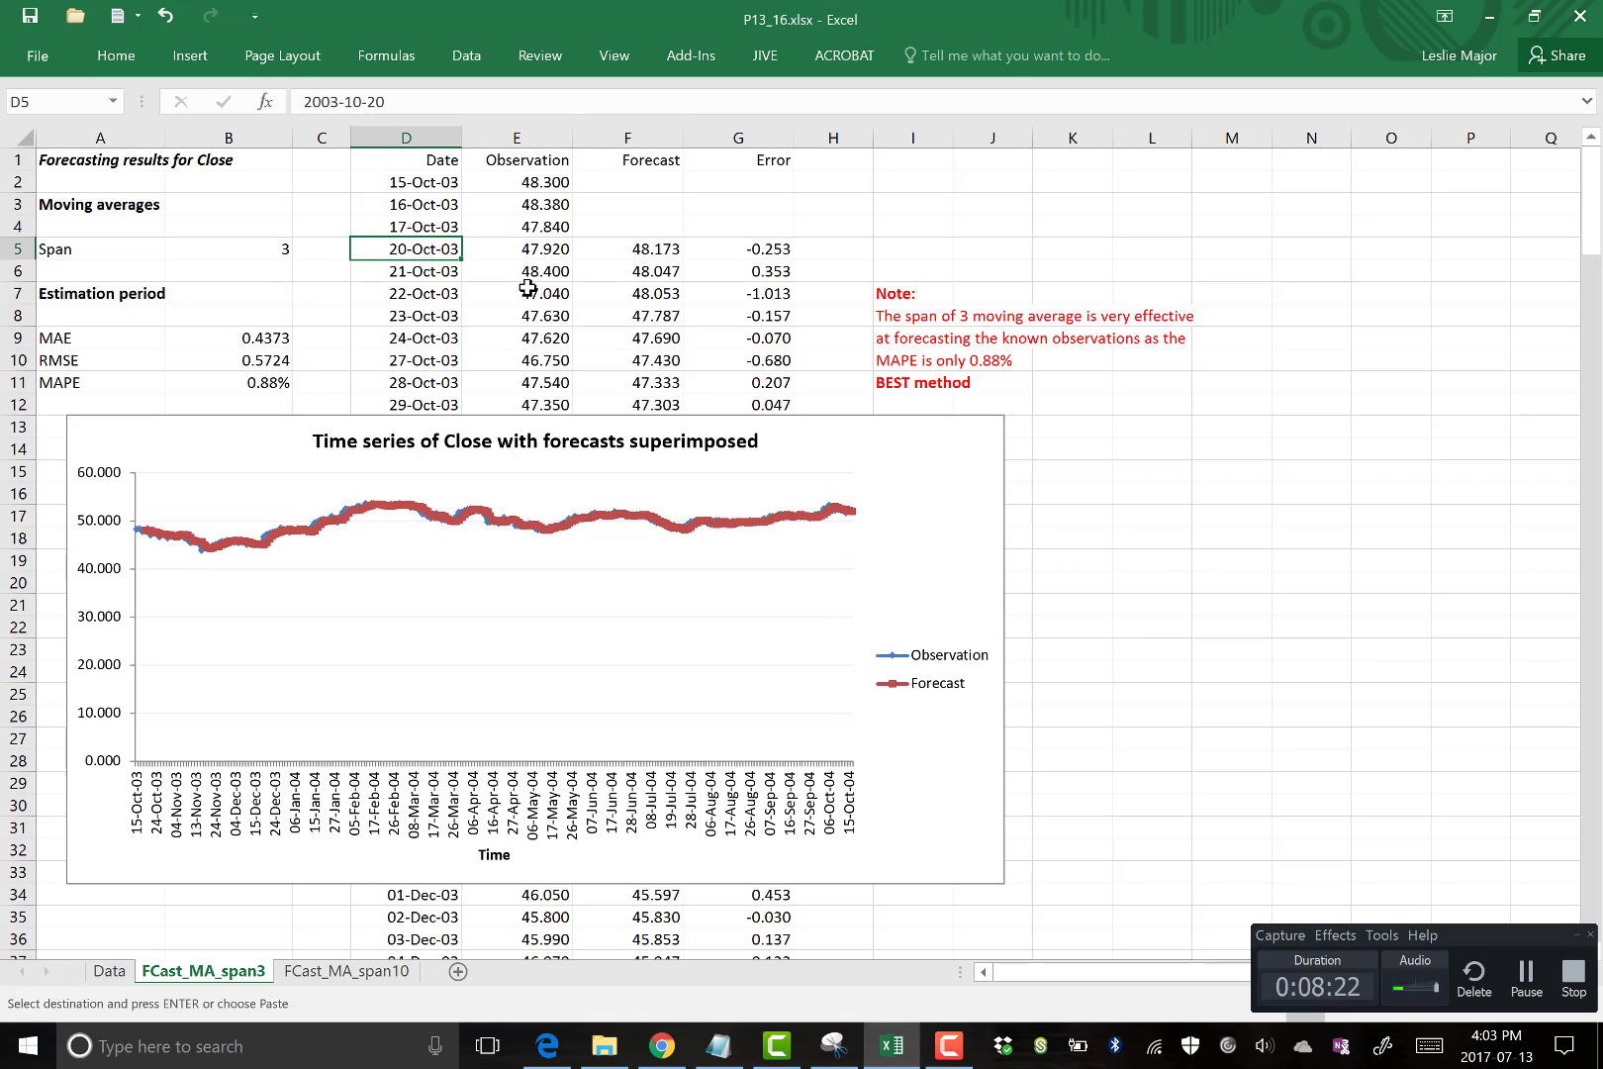